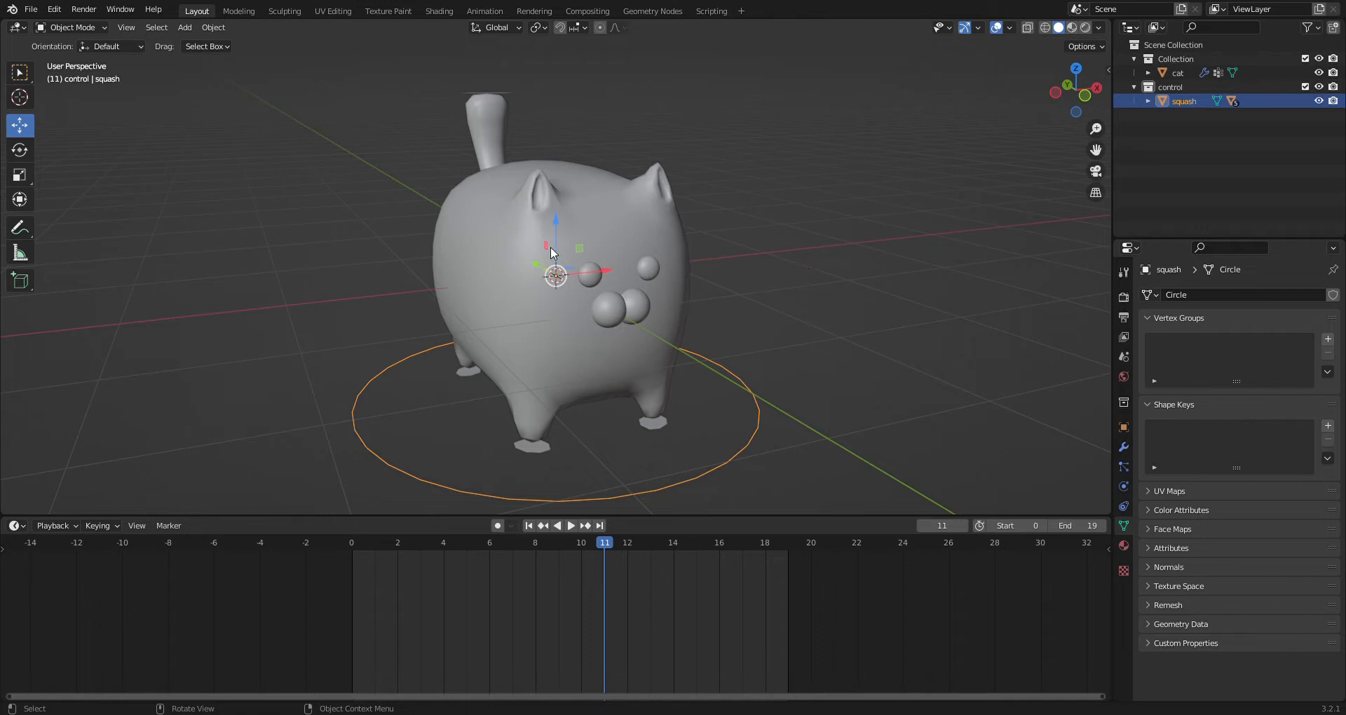
- Test the squash control by moving its ring vertically, and clear the transforms of all objects
left_click_drag(560, 240, 592, 177)
key("Escape")
left_click(558, 321)
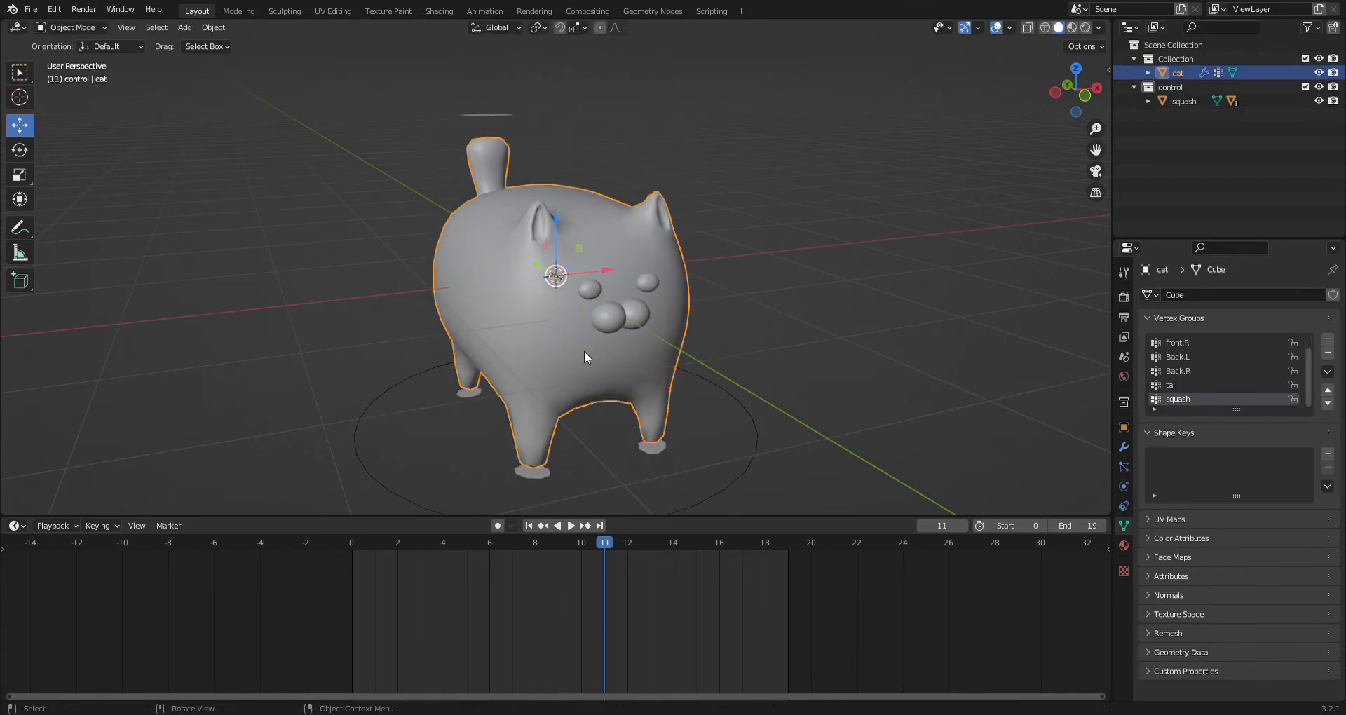
left_click(760, 429)
left_click_drag(559, 269, 551, 227)
left_click(569, 289)
left_click_drag(578, 273, 583, 324)
key("a")
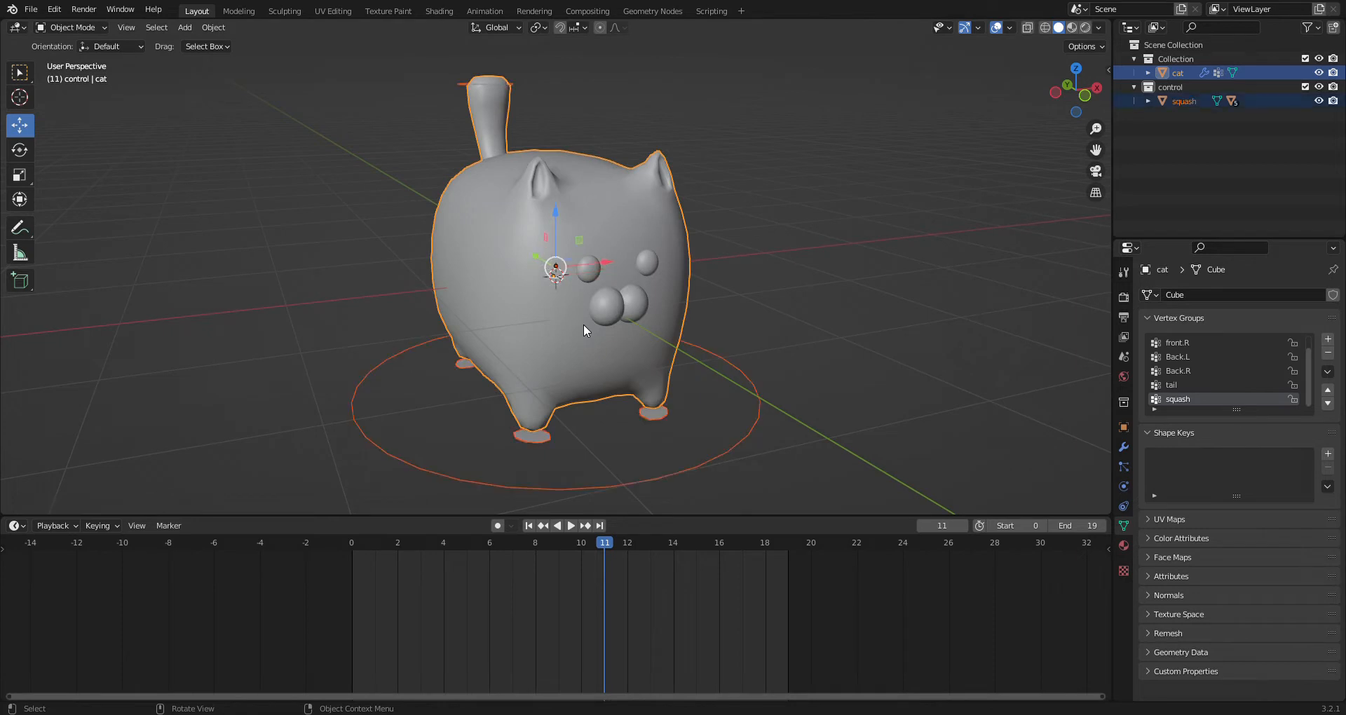
key("alt+r")
key("alt+s")
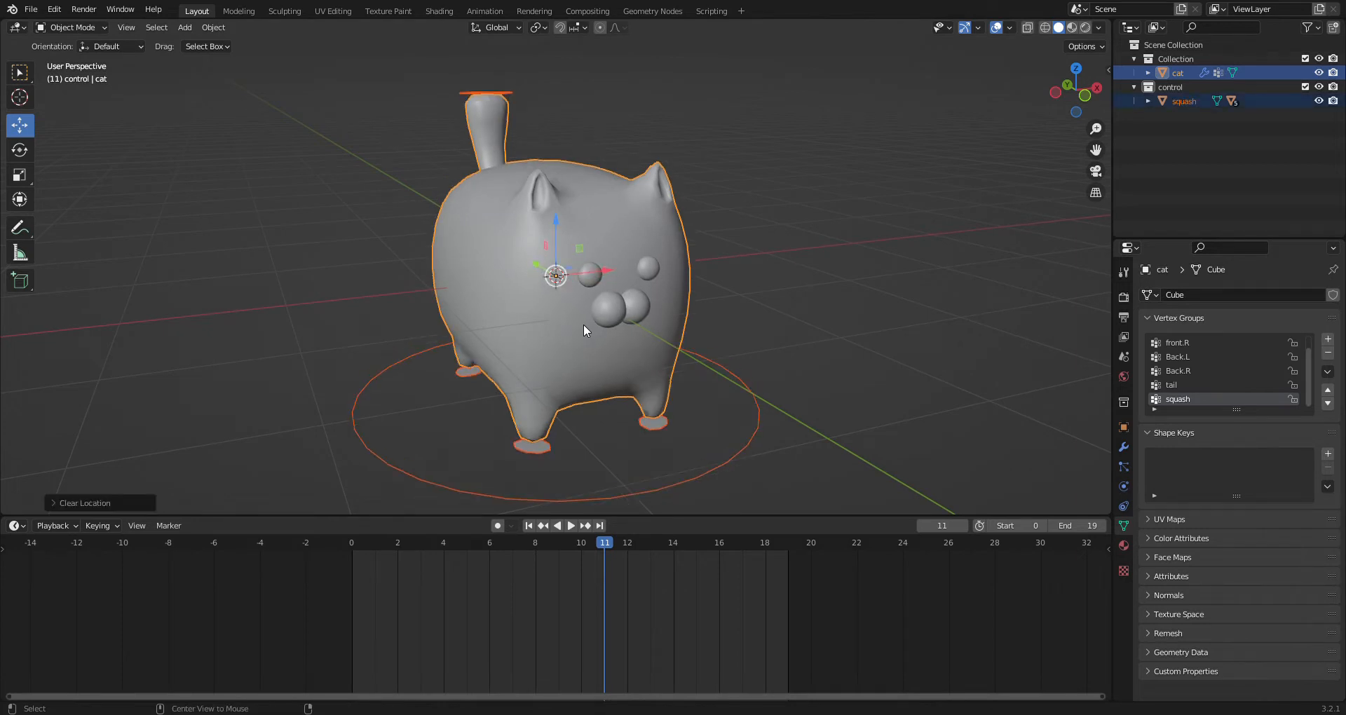
- Duplicate the squash control ring in place and rename the copy as master
left_click(740, 309)
left_click(744, 391)
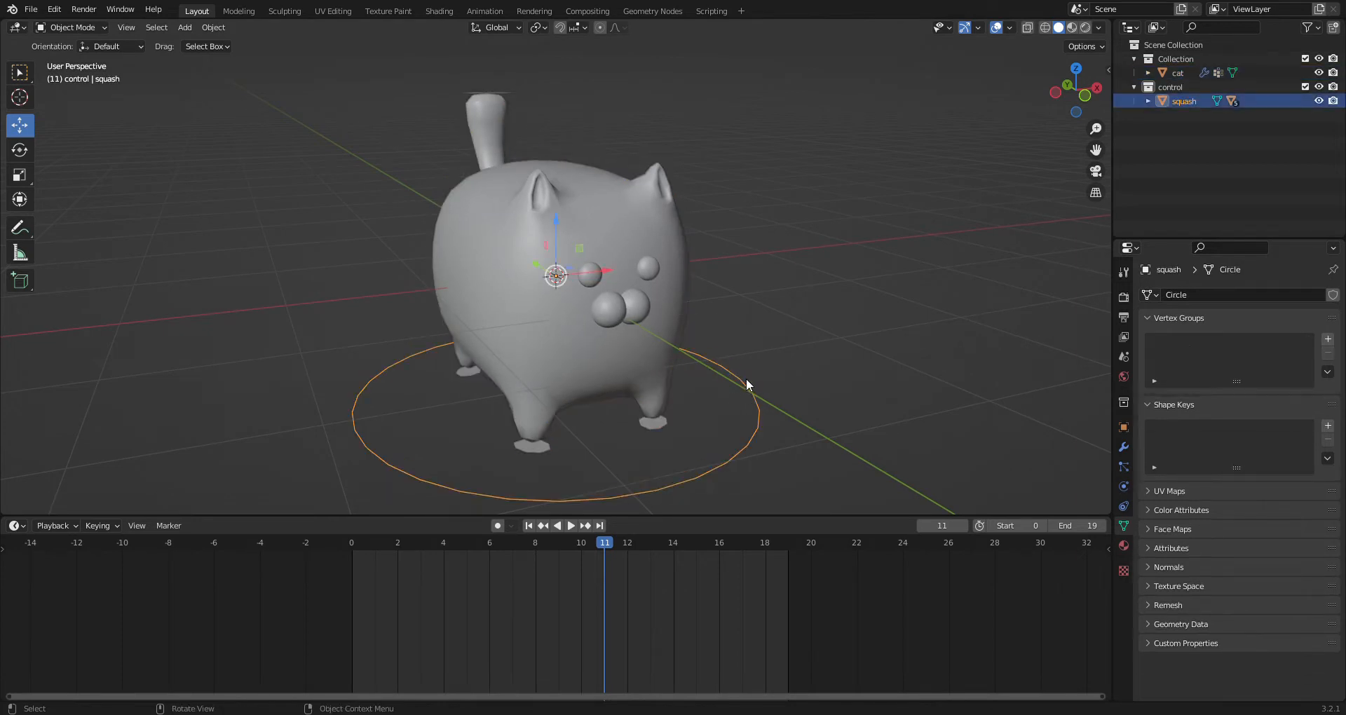
key("shift+d")
right_click(721, 435)
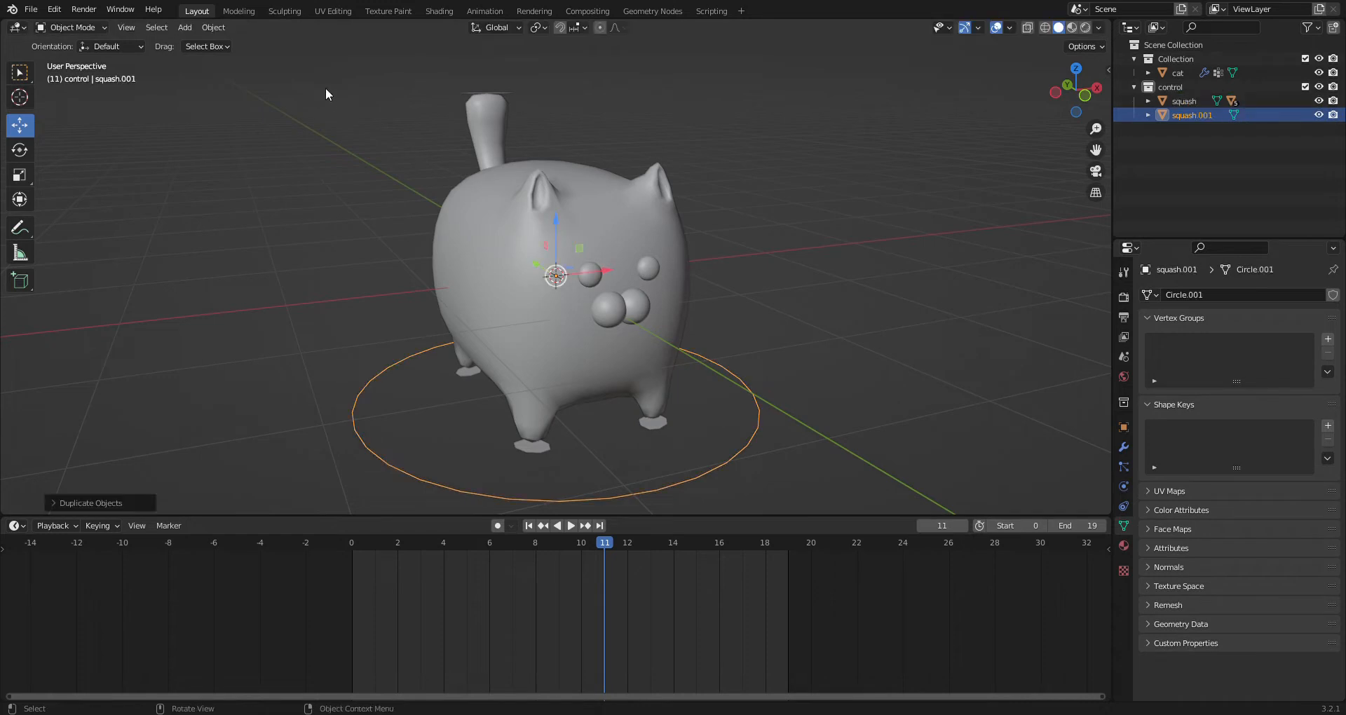
left_click(1164, 116)
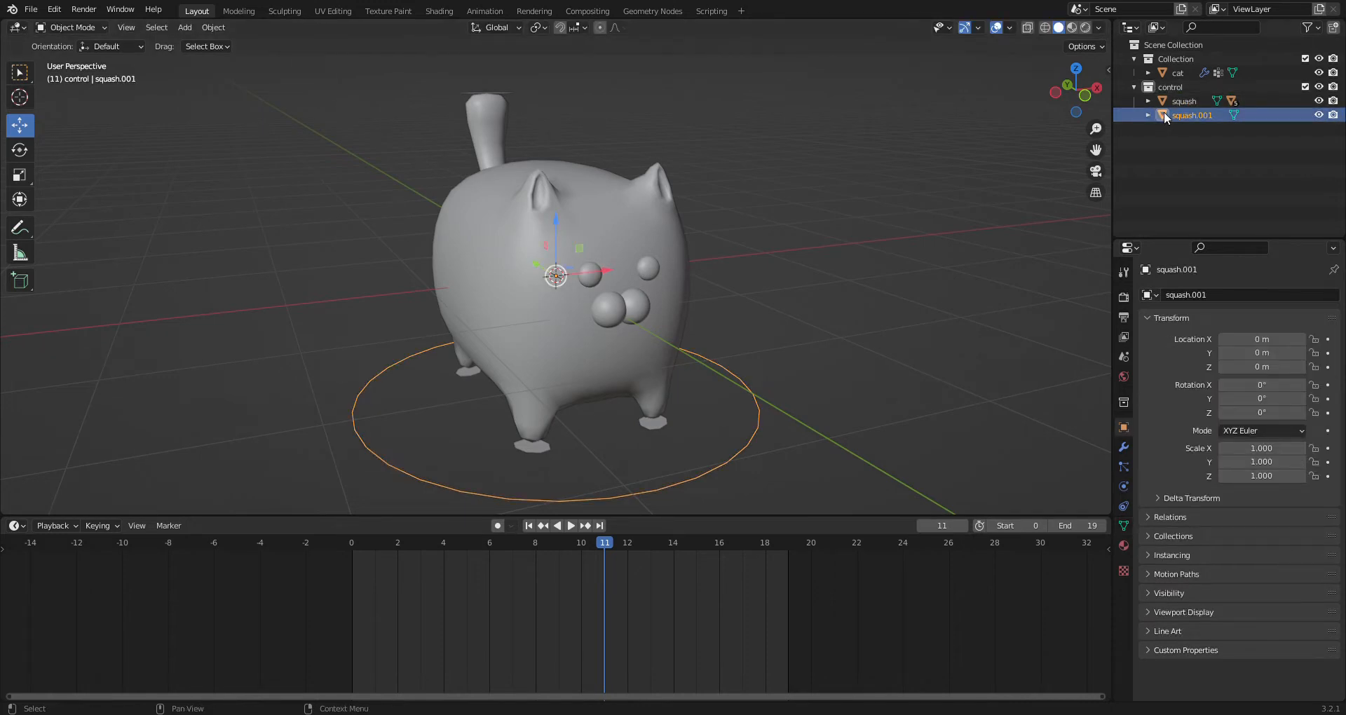
double_click(1184, 115)
type("master")
key("Return")
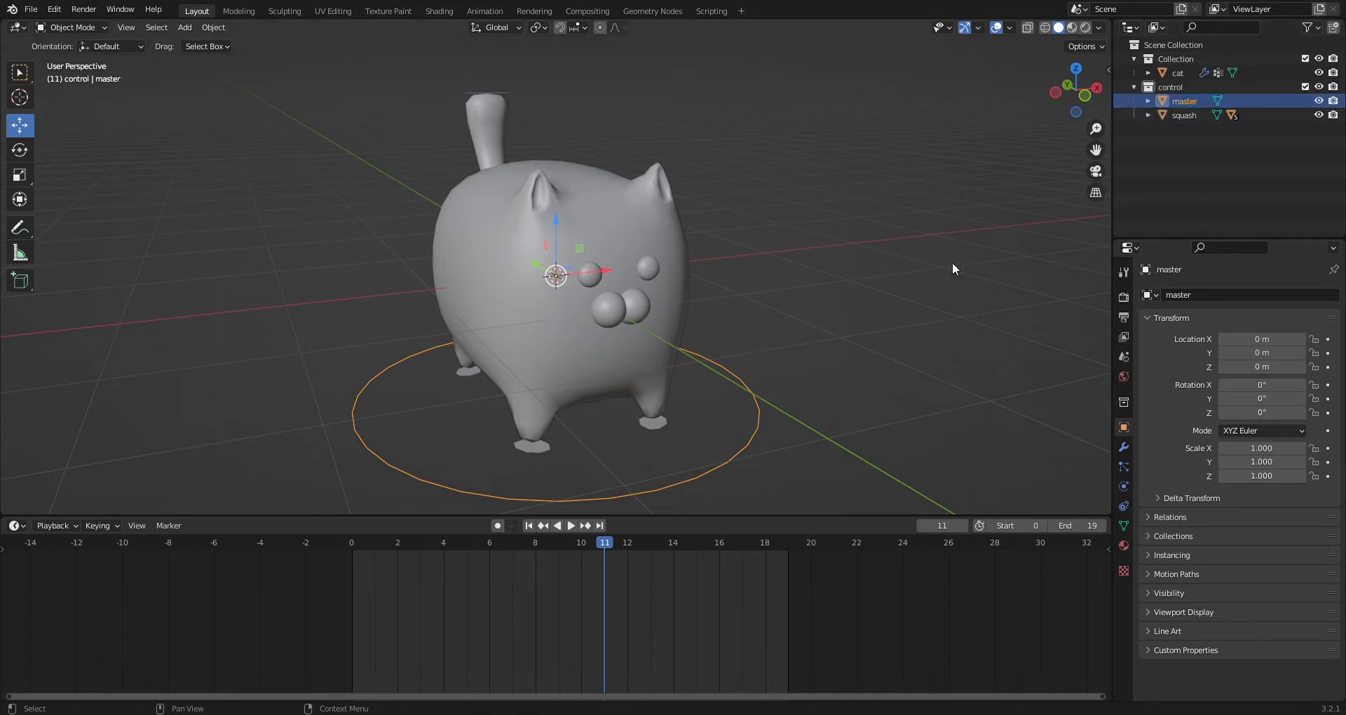
- Scale up the master circle's edges in the Modeling workspace so it surrounds the squash ring, and return to the Layout workspace
left_click(239, 11)
middle_click_drag(864, 476, 884, 502)
key("s")
left_click(927, 497)
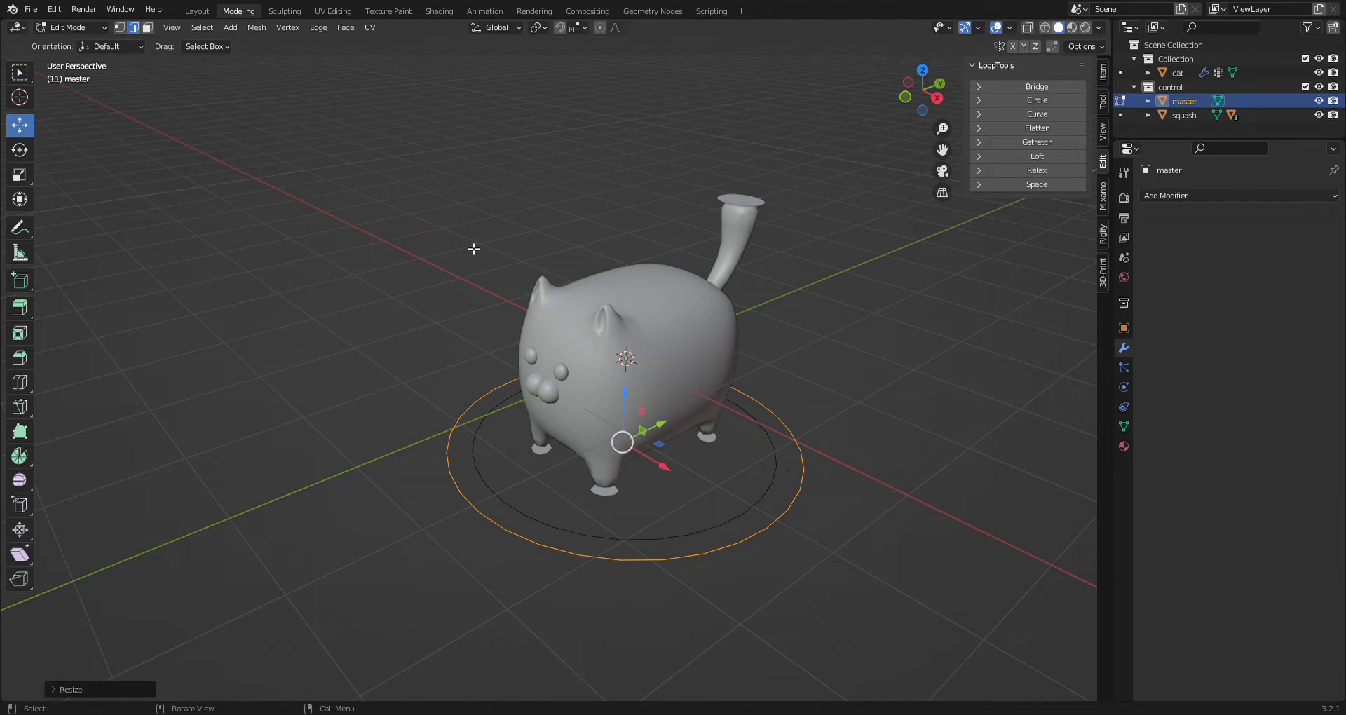
left_click(196, 12)
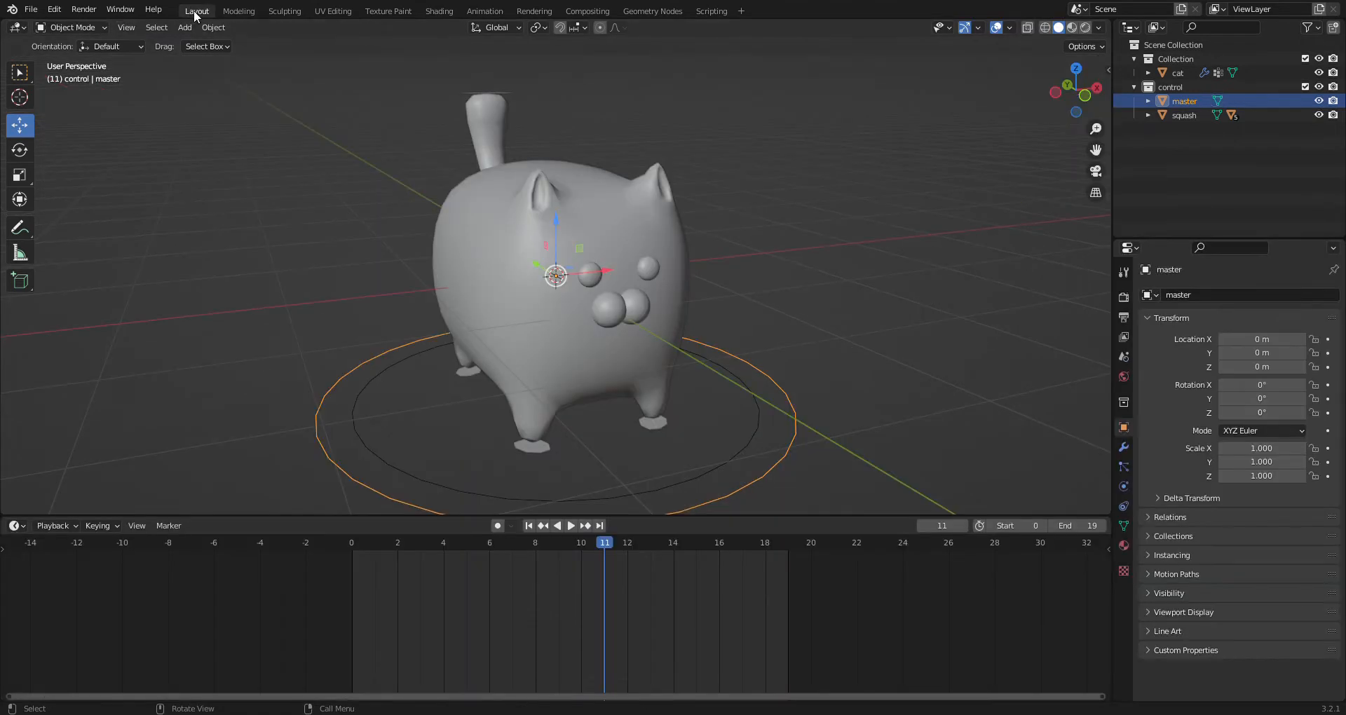
- Select the squash ring together with the cat's foot and tail controls and parent them to the master circle using Object parenting
left_click(758, 420)
left_click_drag(675, 439, 510, 354)
left_click_drag(430, 127, 525, 59, "shift")
left_click(471, 376, "shift")
middle_click_drag(471, 376, 796, 343)
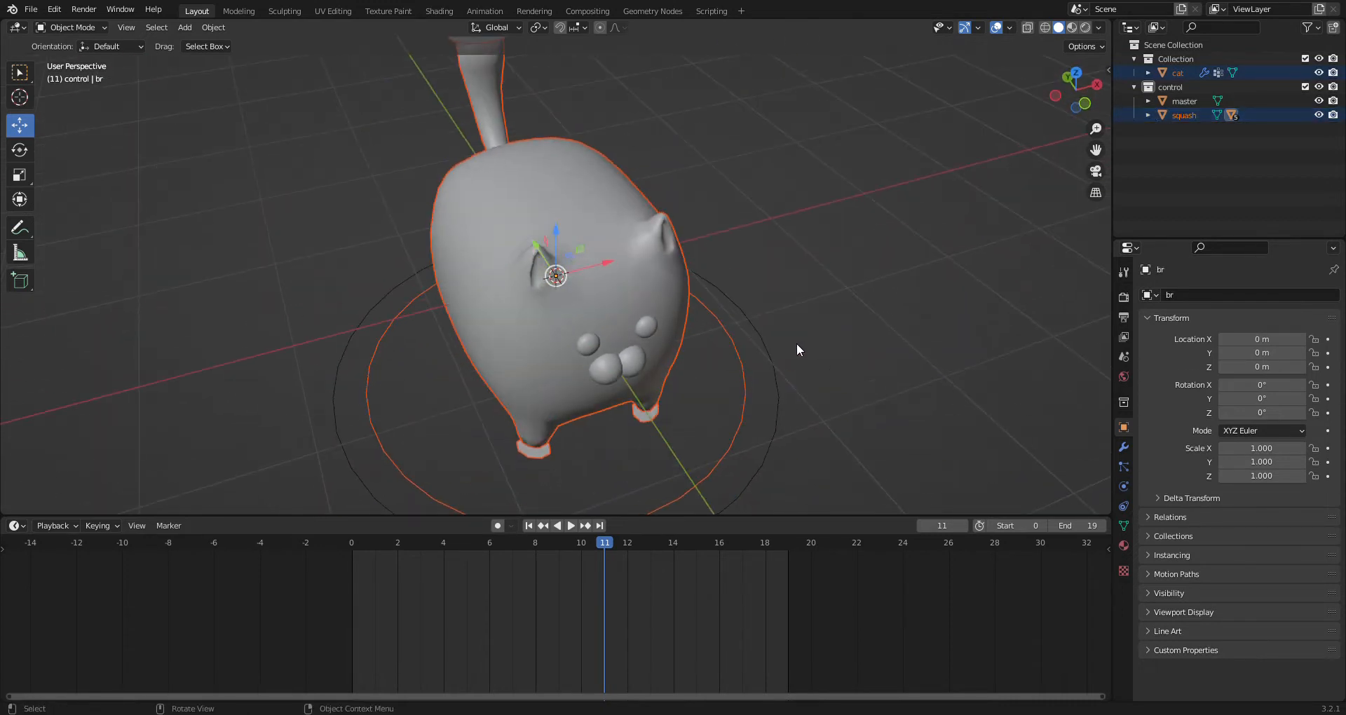
left_click(761, 330, "shift")
right_click(761, 329)
mouse_move(761, 329)
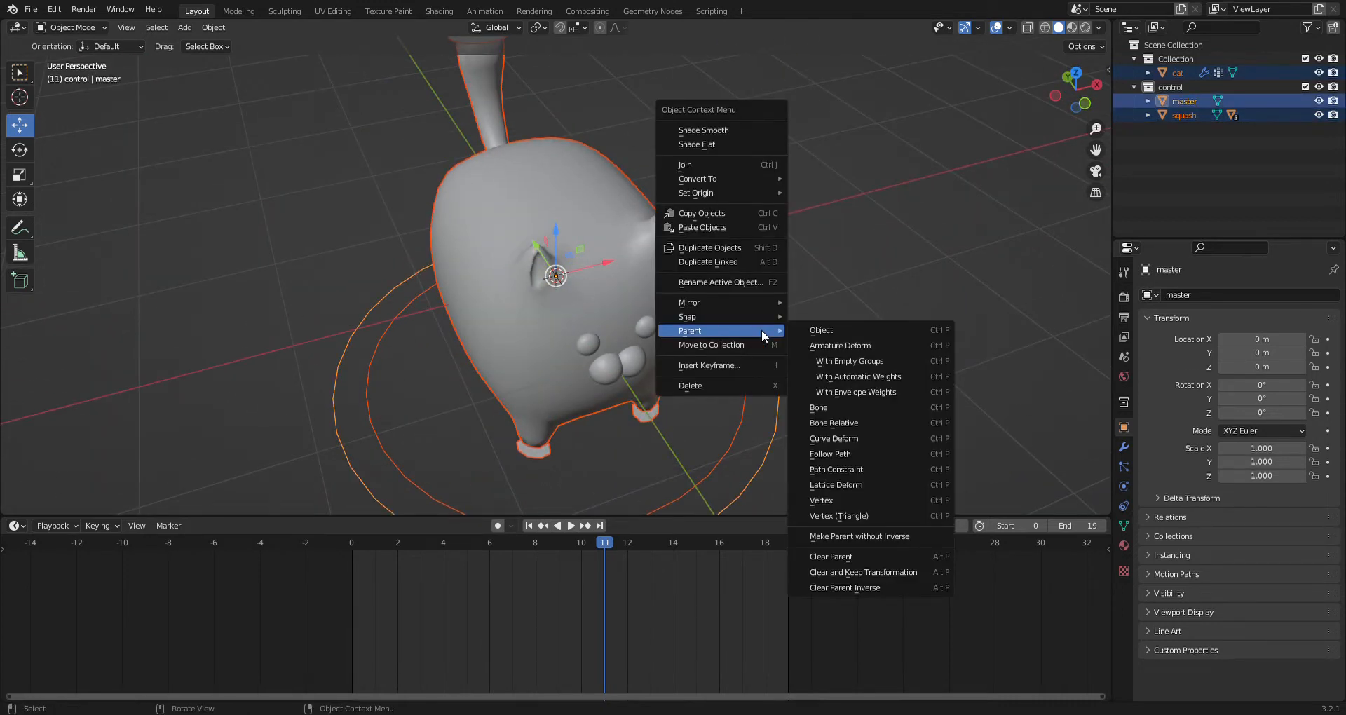
left_click(835, 335)
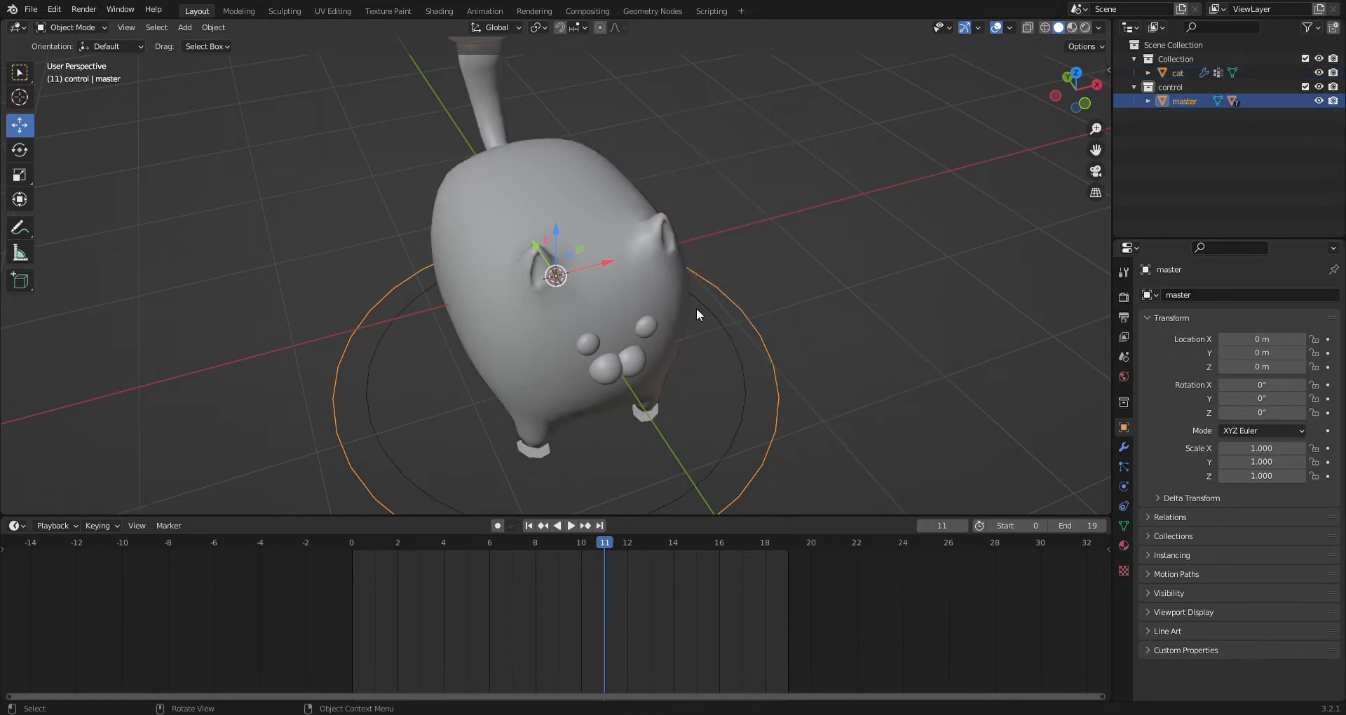
- Test the master control by moving it along the X axis, and clear its location
left_click_drag(606, 271, 758, 314)
left_click(758, 314)
middle_click_drag(758, 314, 677, 411)
key("alt+g")
- Test raising a front foot control and moving the master circle along Y, and clear the transforms of all objects
left_click(664, 408)
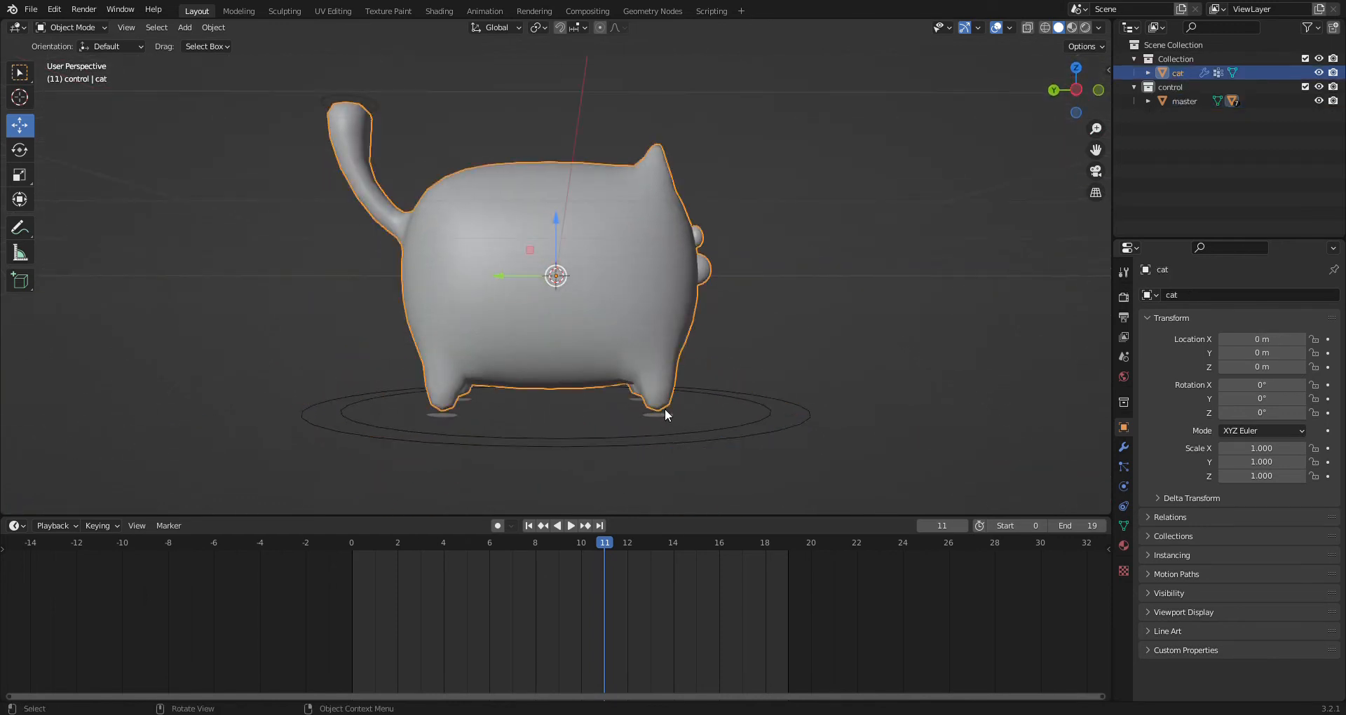
left_click(657, 415)
left_click_drag(536, 249, 535, 218)
left_click(796, 406)
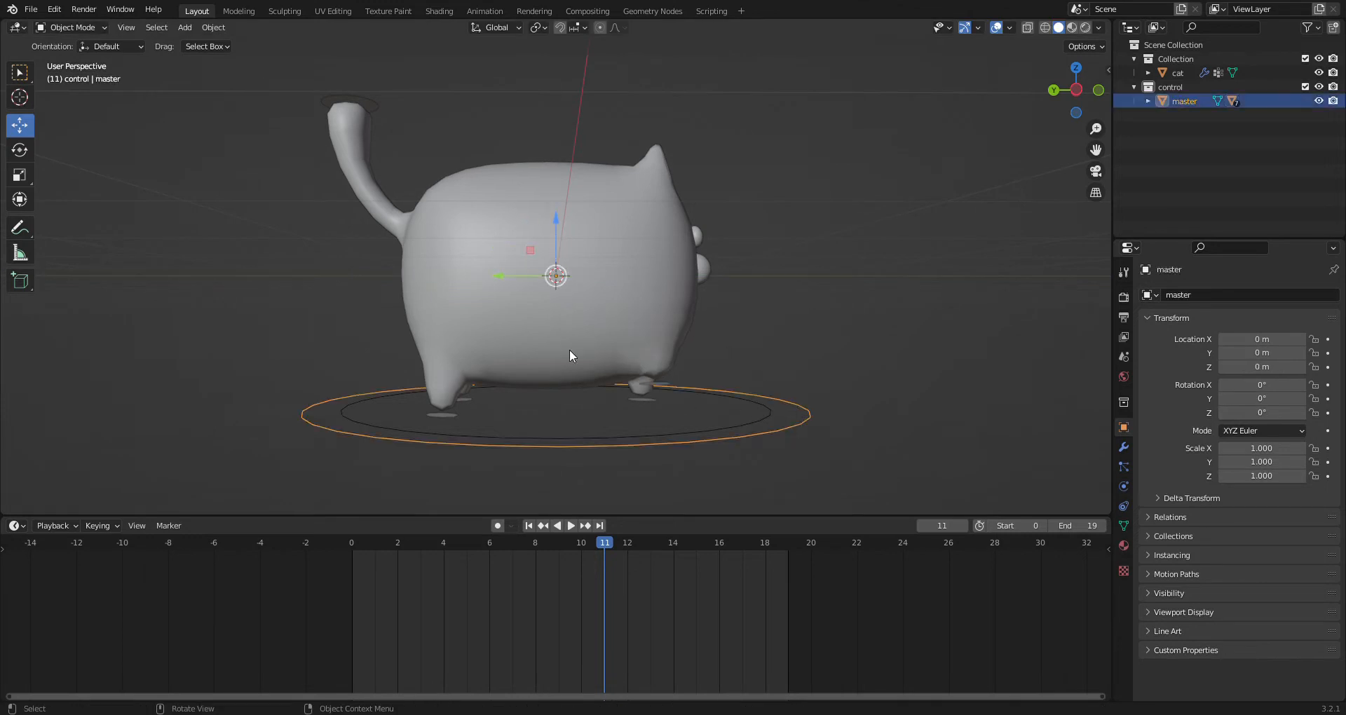
left_click_drag(517, 274, 755, 251)
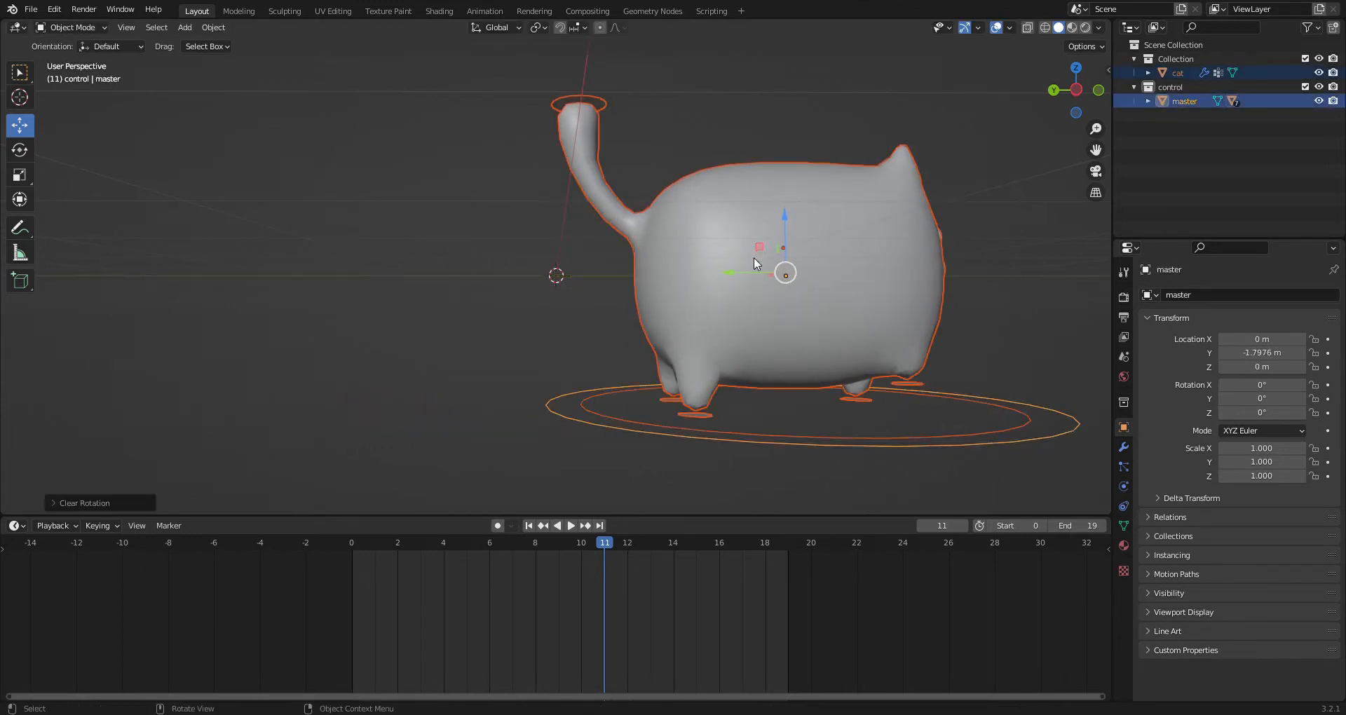
key("alt+g")
middle_click_drag(843, 247, 701, 282)
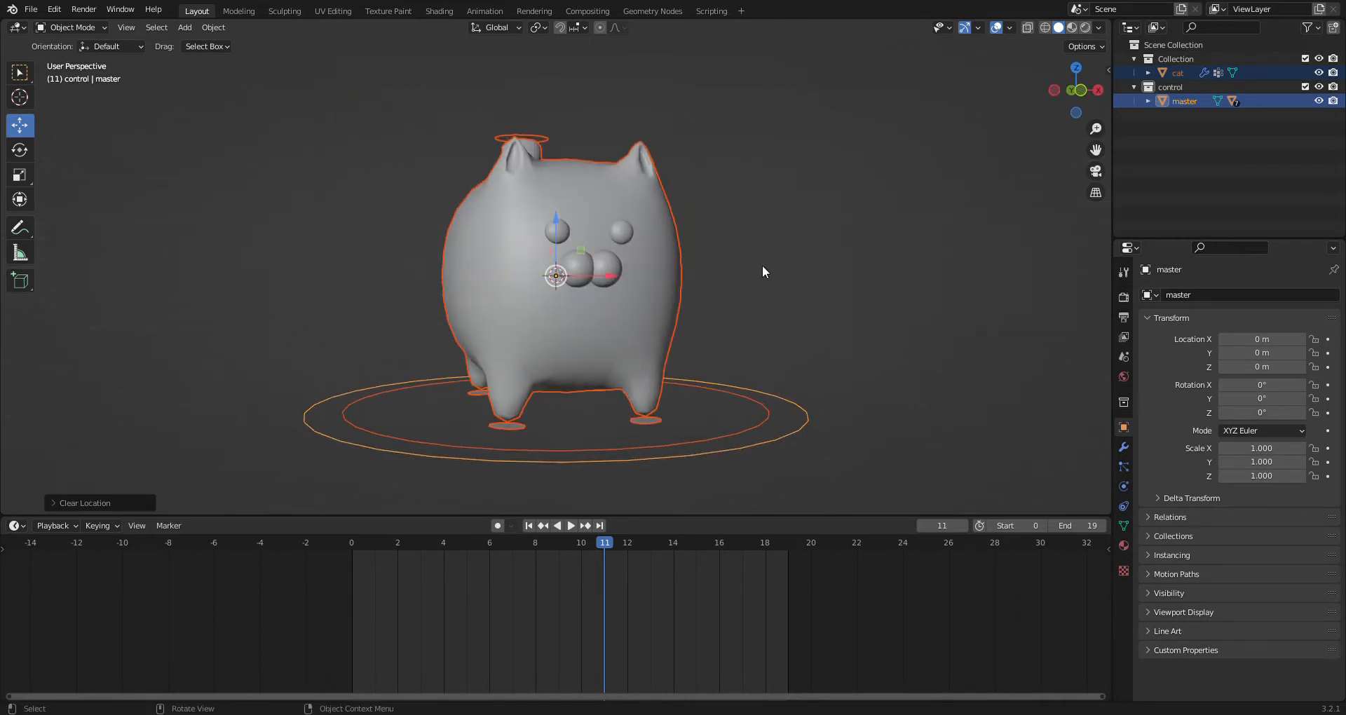
left_click(934, 250)
middle_click_drag(934, 249, 912, 284)
middle_click_drag(755, 274, 774, 211)
scroll(770, 176, "up", 4)
scroll(764, 181, "up", 7)
scroll(744, 232, "down", 5)
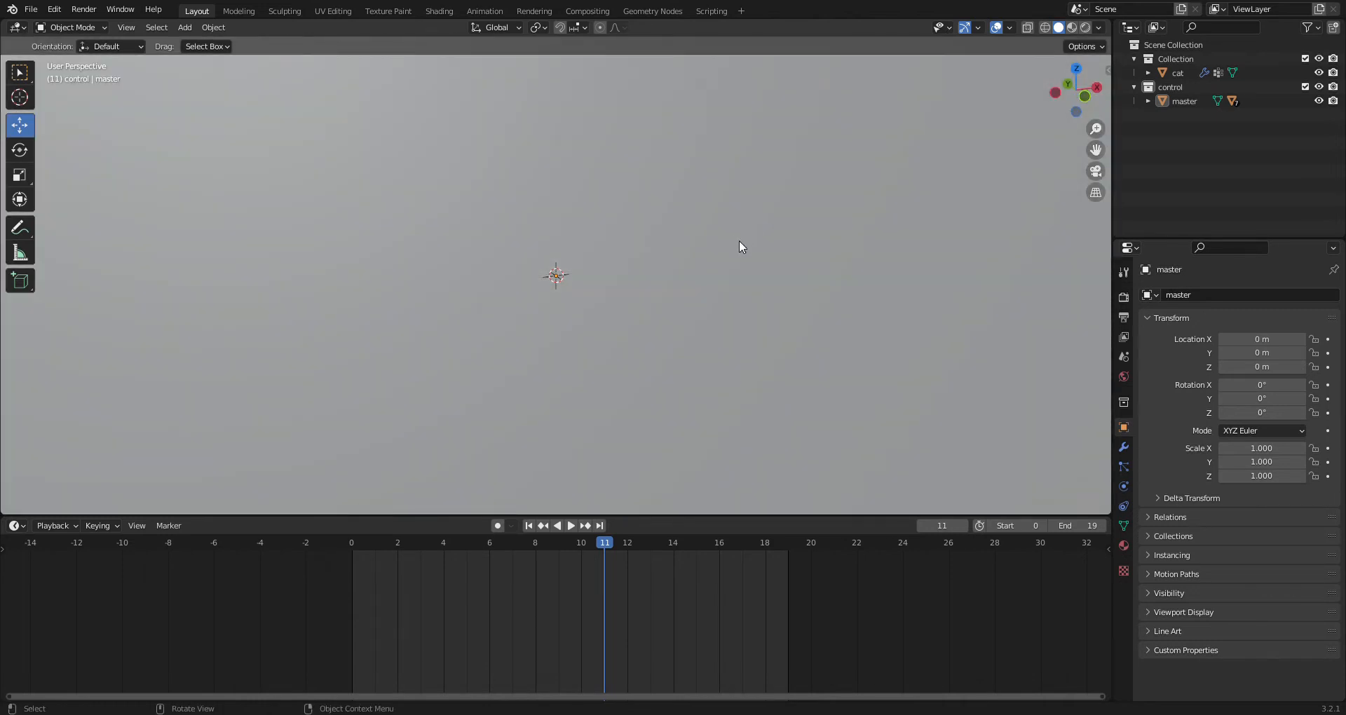
mouse_move(614, 274)
middle_mouse_down()
mouse_move(525, 160)
mouse_move(580, 185)
mouse_move(582, 231)
mouse_move(613, 255)
mouse_move(632, 249)
mouse_move(630, 262)
middle_mouse_up()
scroll(630, 245, "down", 3)
scroll(630, 249, "down", 3)
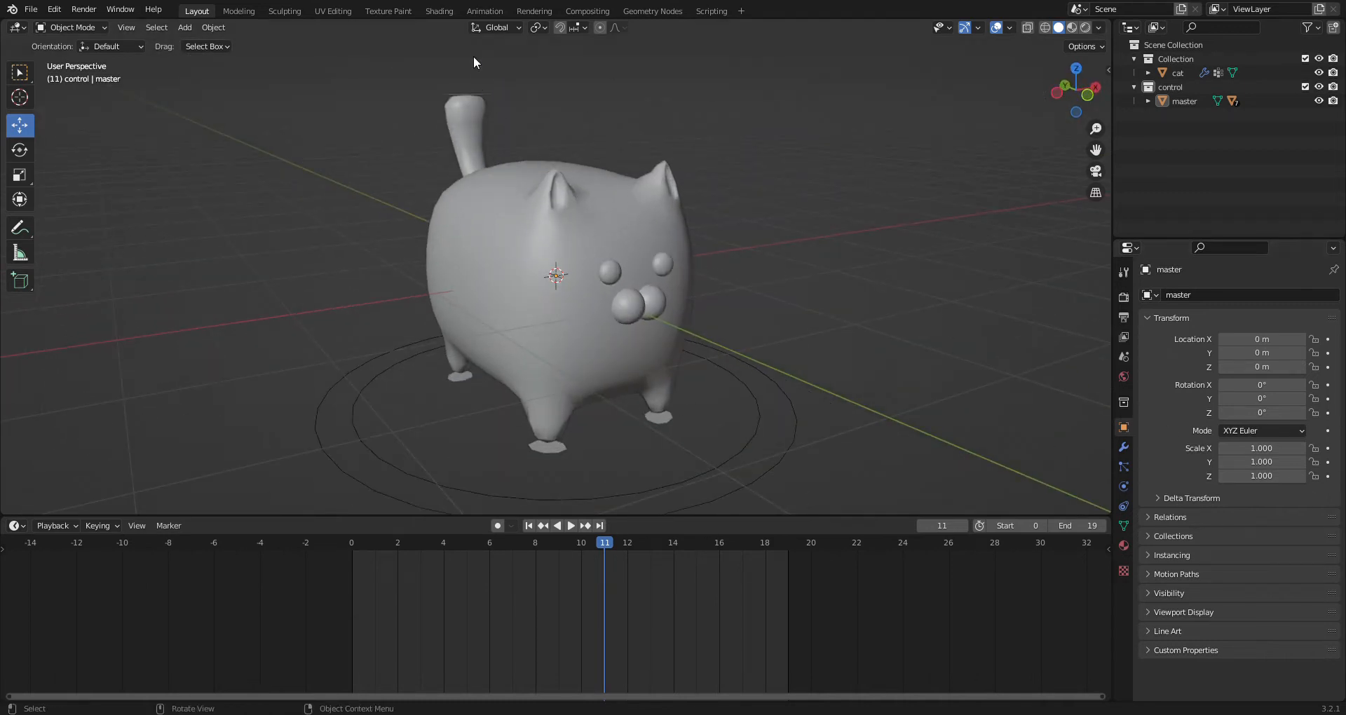
- Create a material named tux on the master object in the Shading workspace and connect a new Image Texture node's Color to Base Color
left_click(454, 9)
left_click(693, 415)
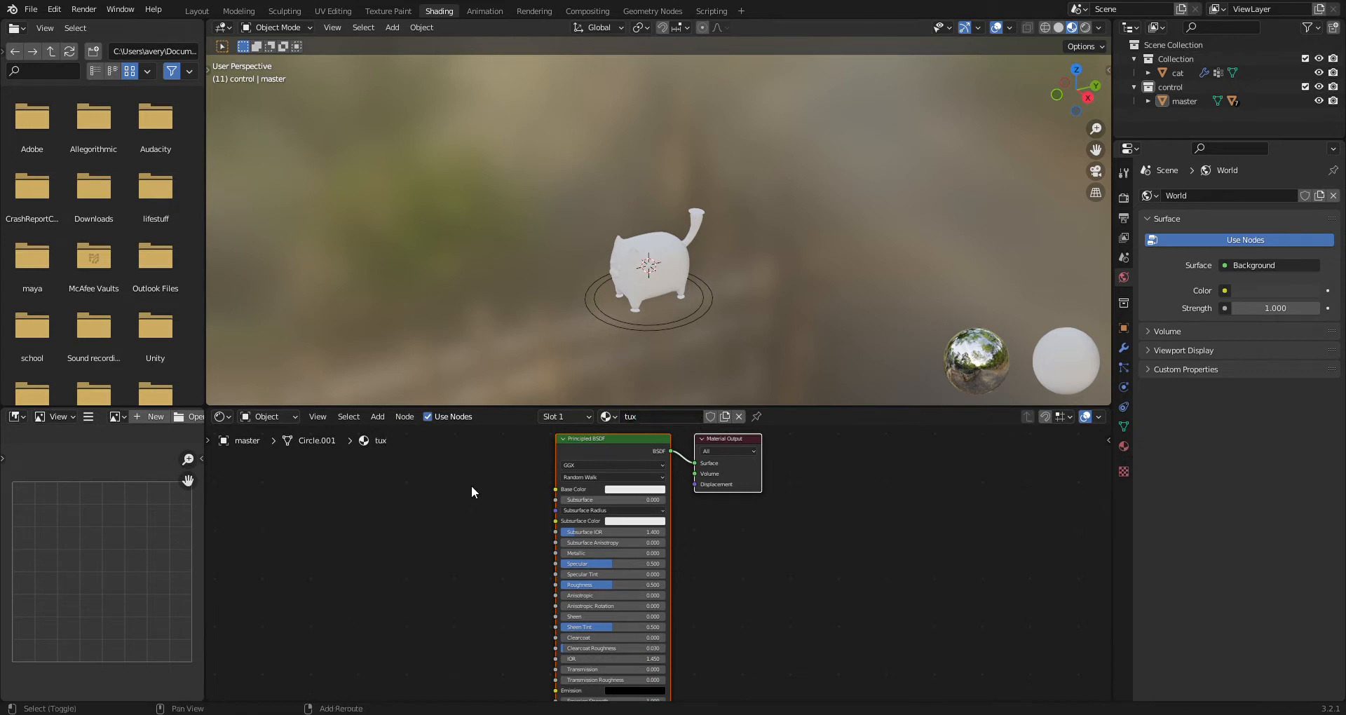
key("shift+a")
left_click(453, 491)
type("image")
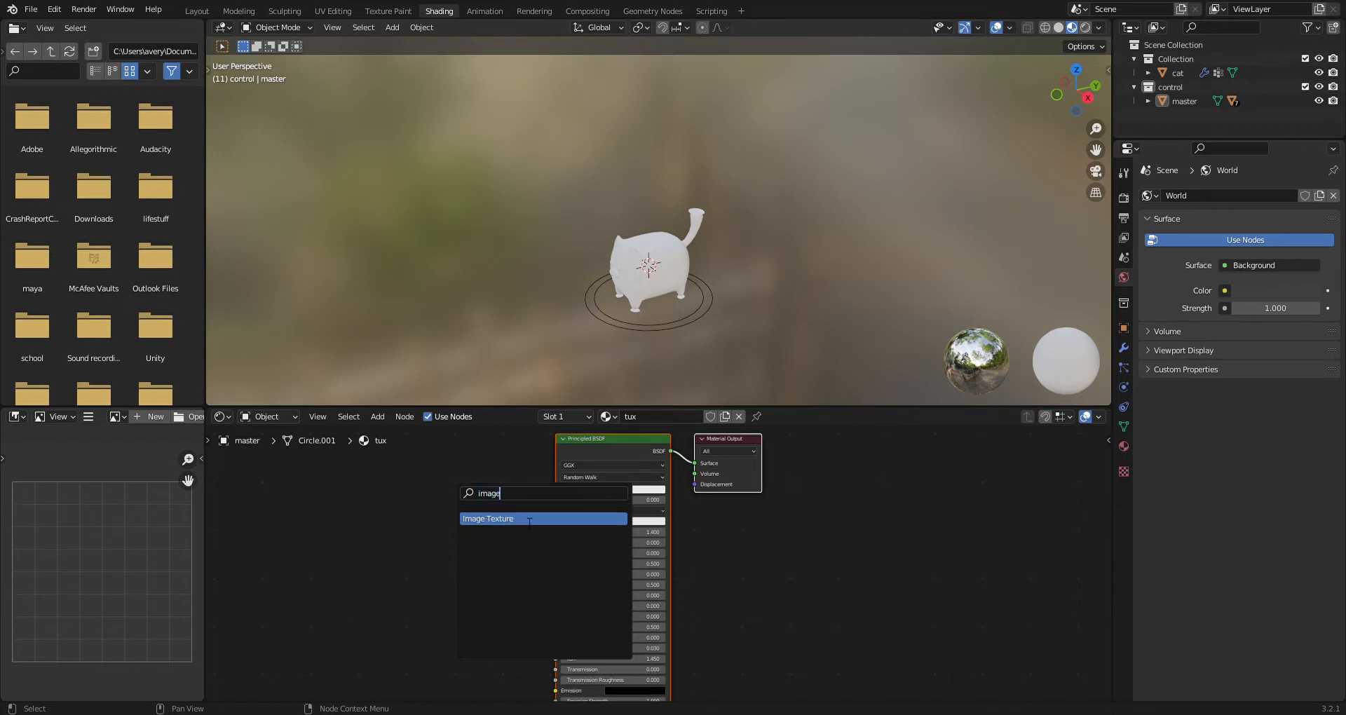
left_click(530, 519)
left_click(414, 481)
left_click_drag(460, 475, 482, 491)
- Create a new 1024 by 1024 px blank image named bread in the Image Texture node
left_click(387, 500)
left_click(443, 525)
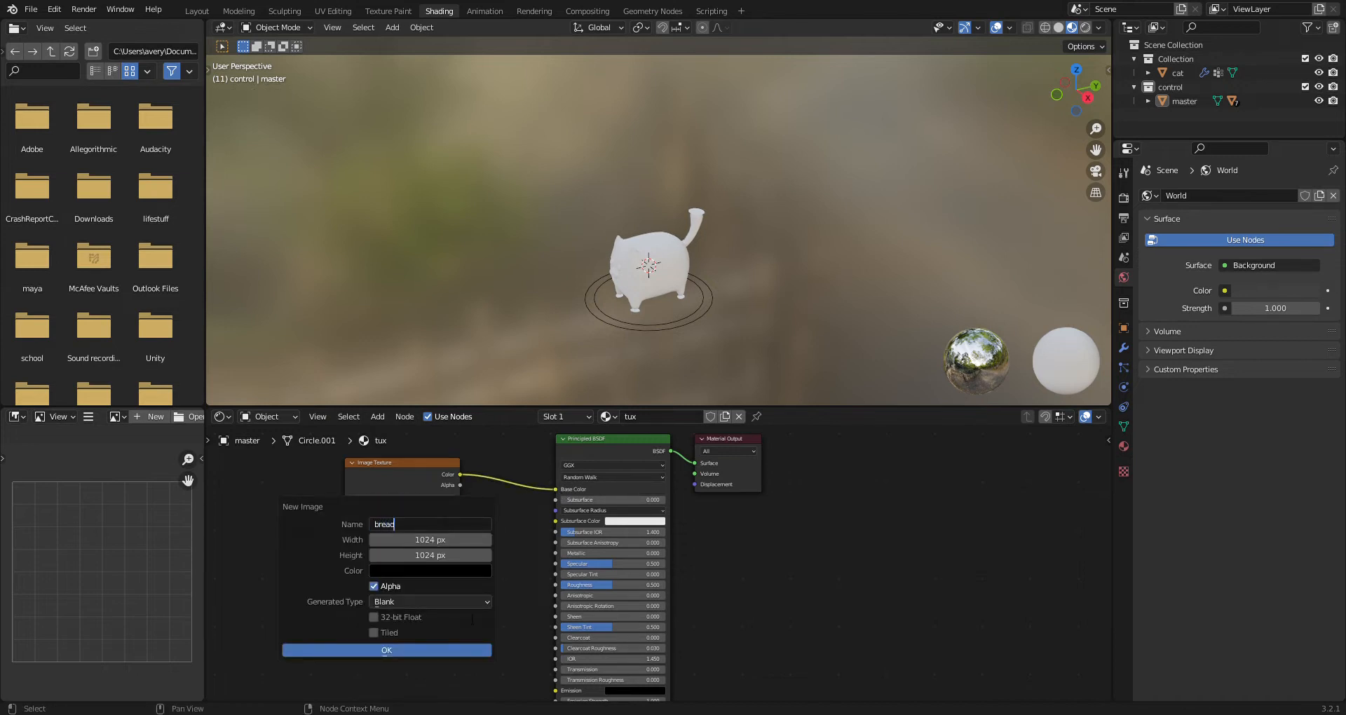
left_click(462, 651)
- Select the cat mesh and open it in the UV Editing workspace with its face in view
scroll(537, 208, "up", 2)
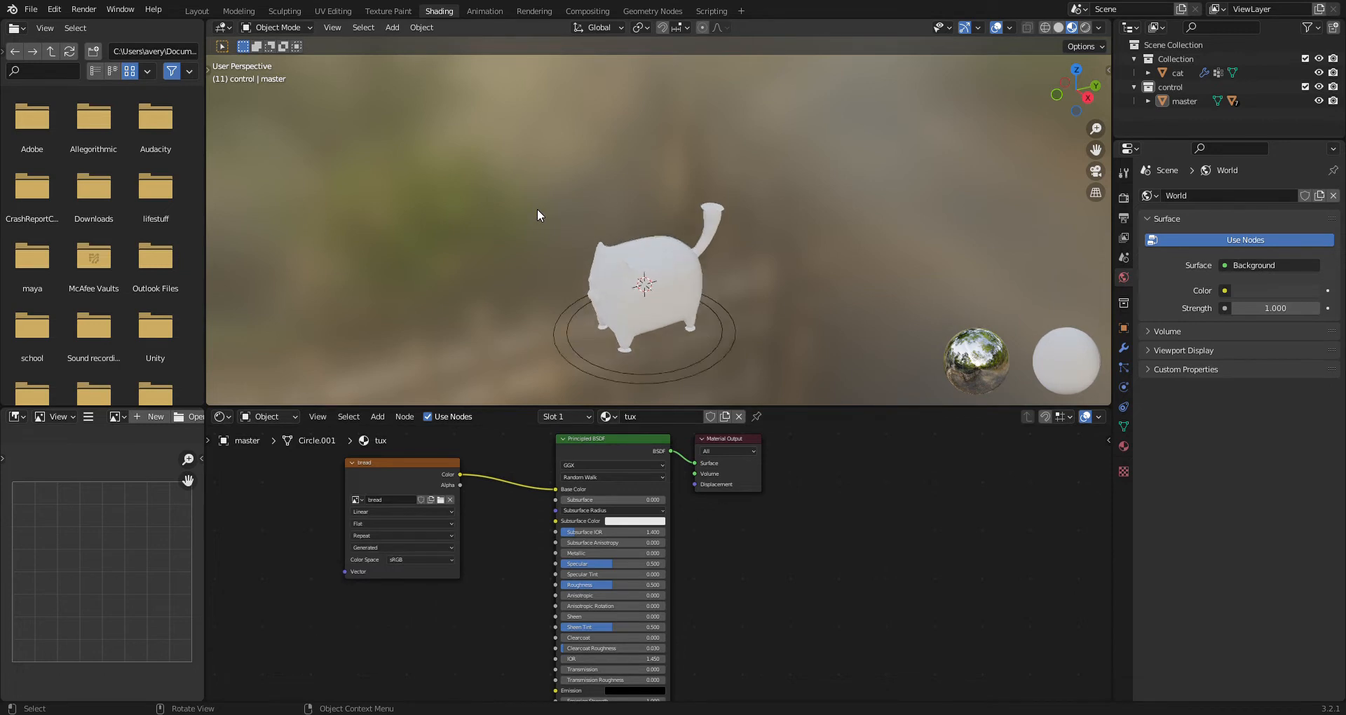
scroll(537, 209, "up", 2)
middle_click_drag(539, 219, 631, 218)
left_click(607, 226)
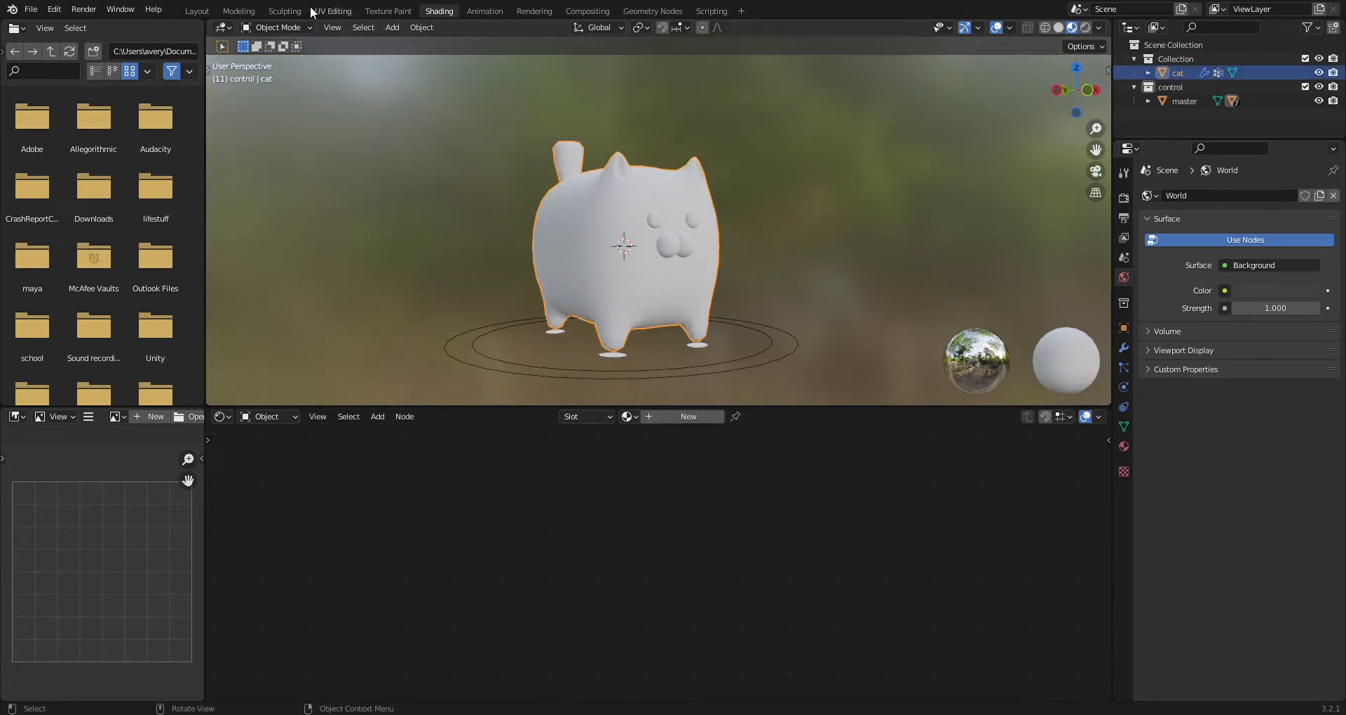
left_click(347, 12)
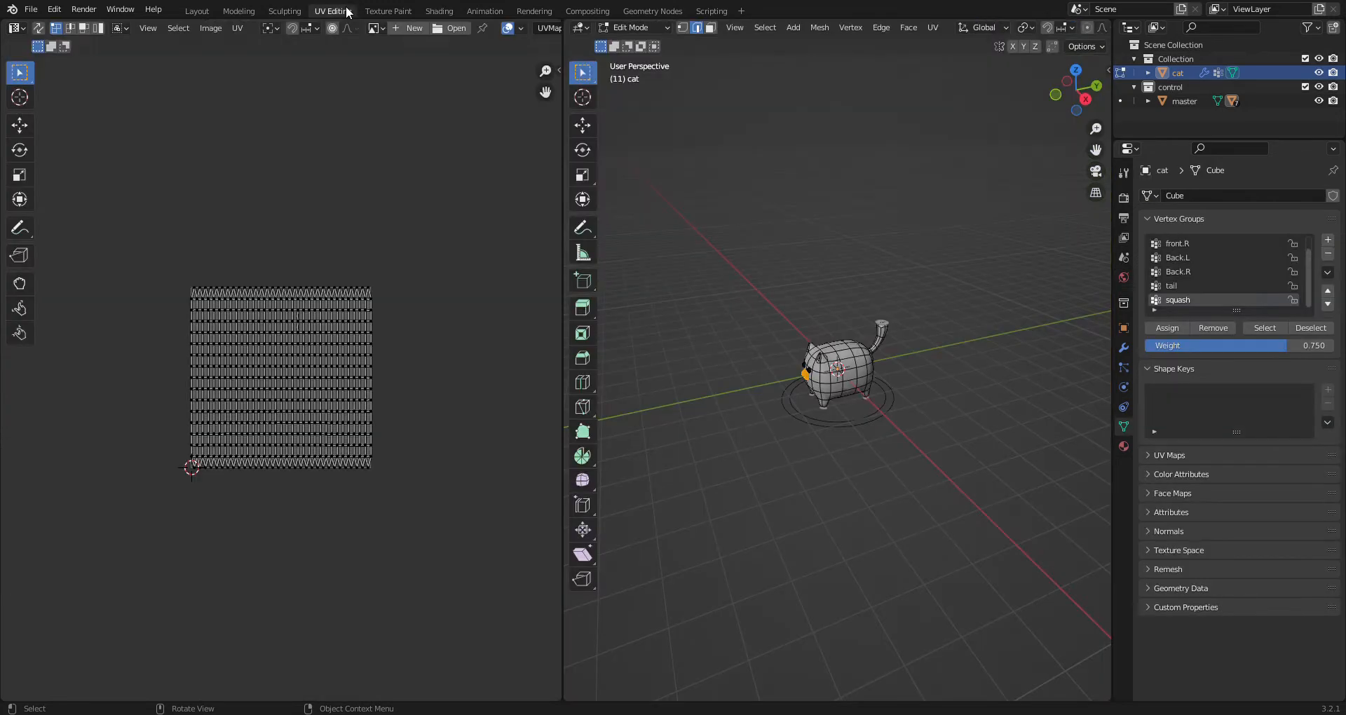
scroll(787, 475, "up", 5)
middle_click_drag(787, 474, 851, 413)
scroll(851, 413, "up", 4)
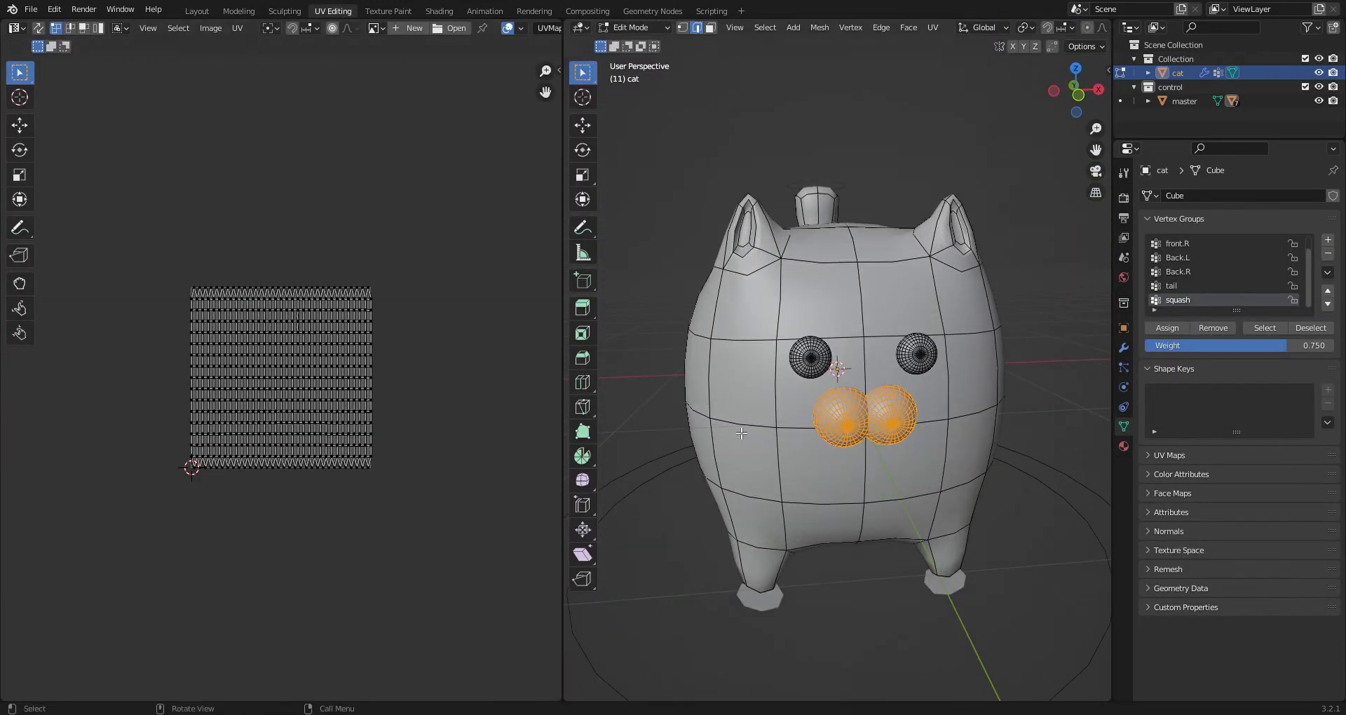
- Scale the UVs of the two muzzle spheres down to a tiny block and move it to the UV square's lower right corner
key("a")
key("s")
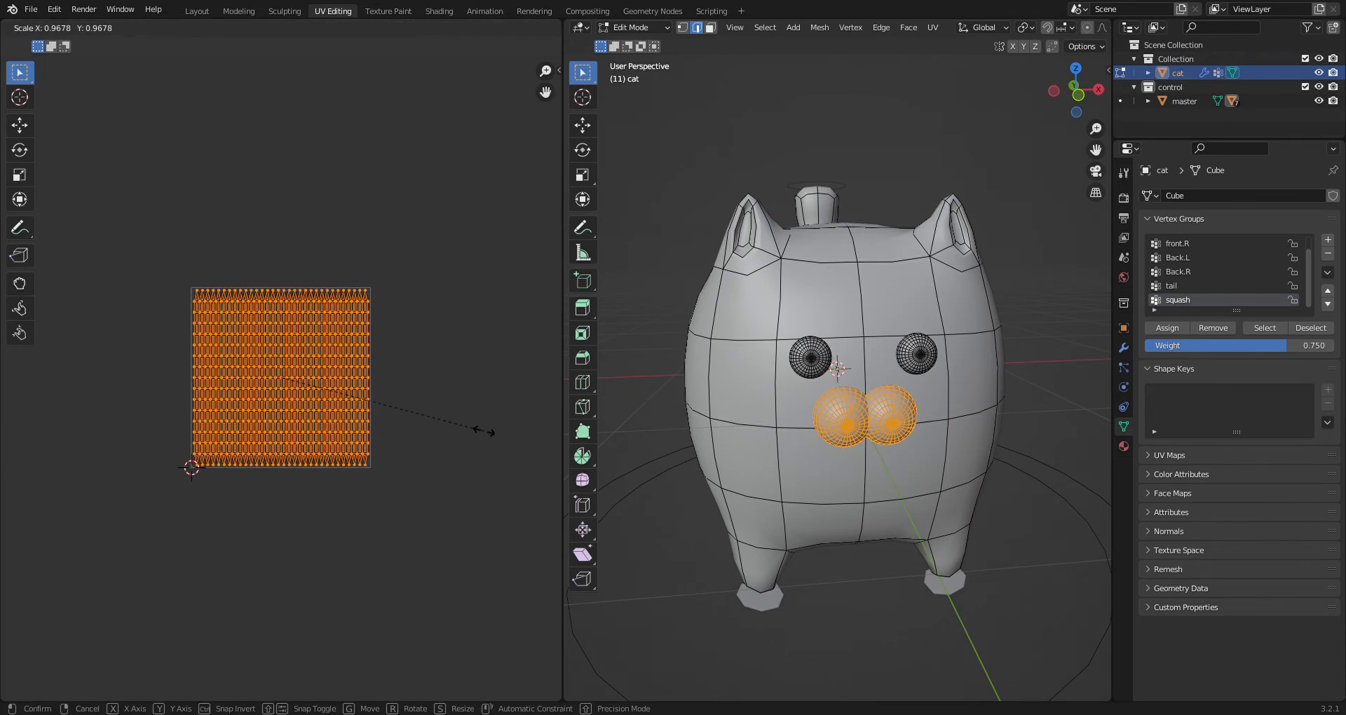
left_click(279, 393)
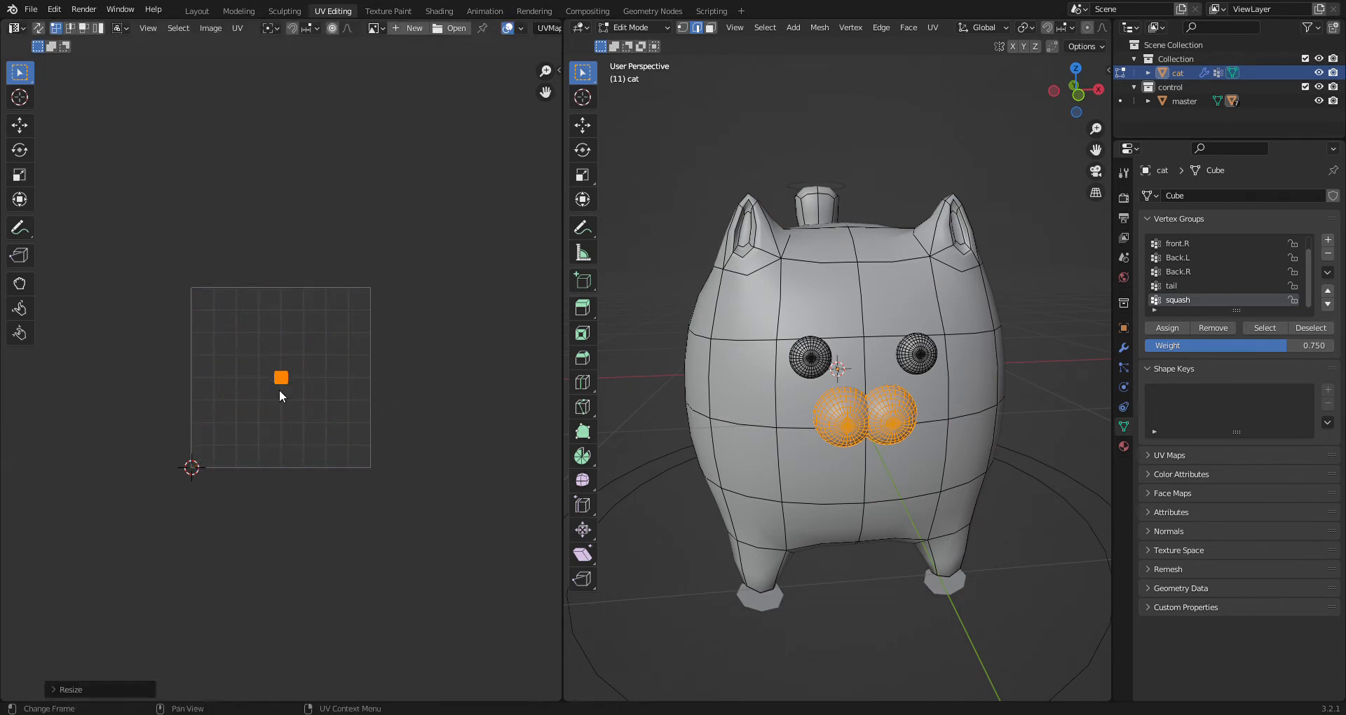
key("g")
left_click(344, 452)
- Select both eye spheres, scale their UVs down to a tiny block and move it to the UV square's lower left corner
left_click(667, 333)
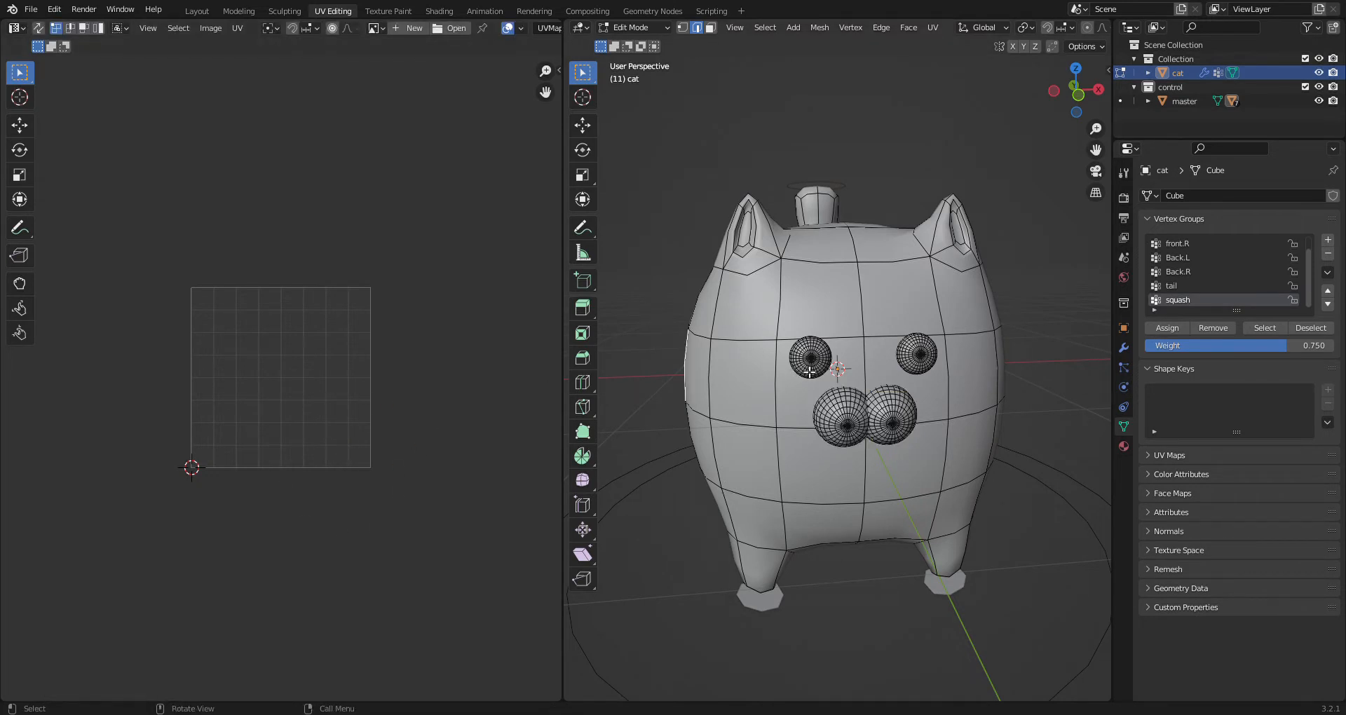
key("l")
key("l")
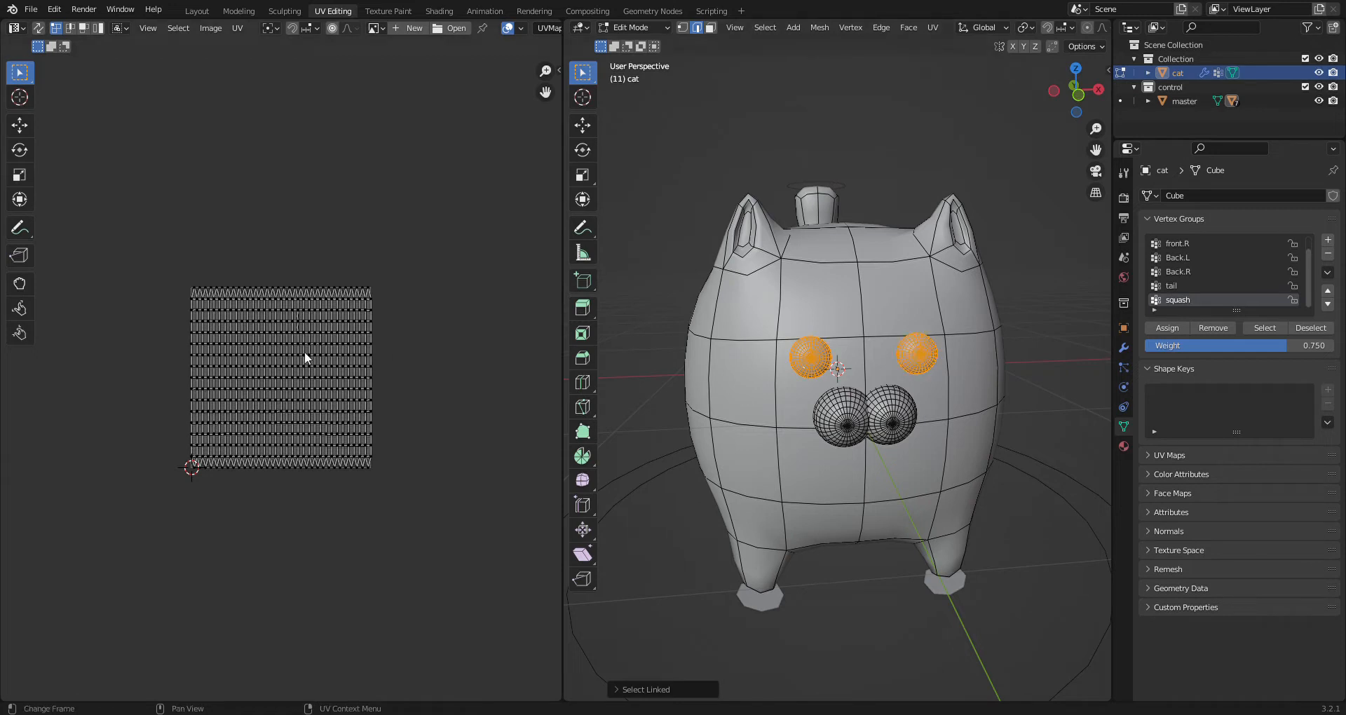
key("a")
key("s")
left_click(293, 377)
key("g")
left_click(228, 443)
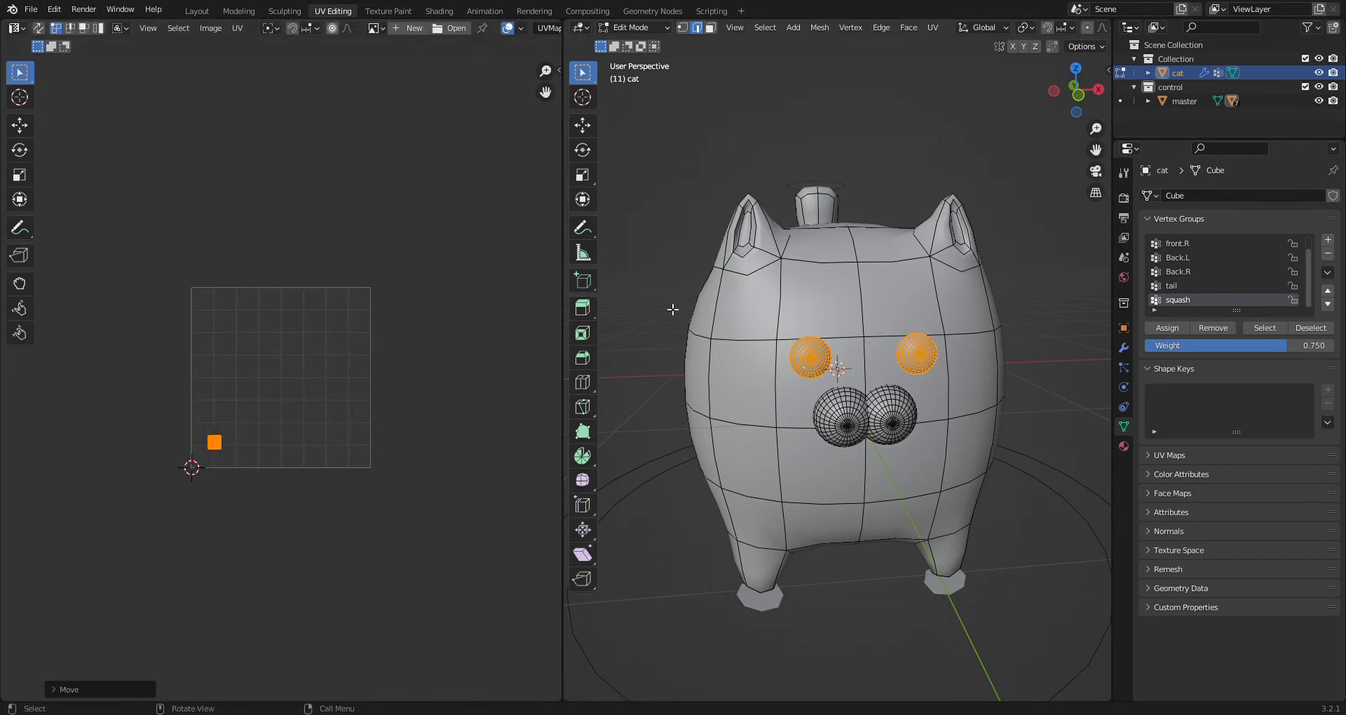
- Mark the edge loops around the inner area of both ears as seams
left_click(750, 261, "alt")
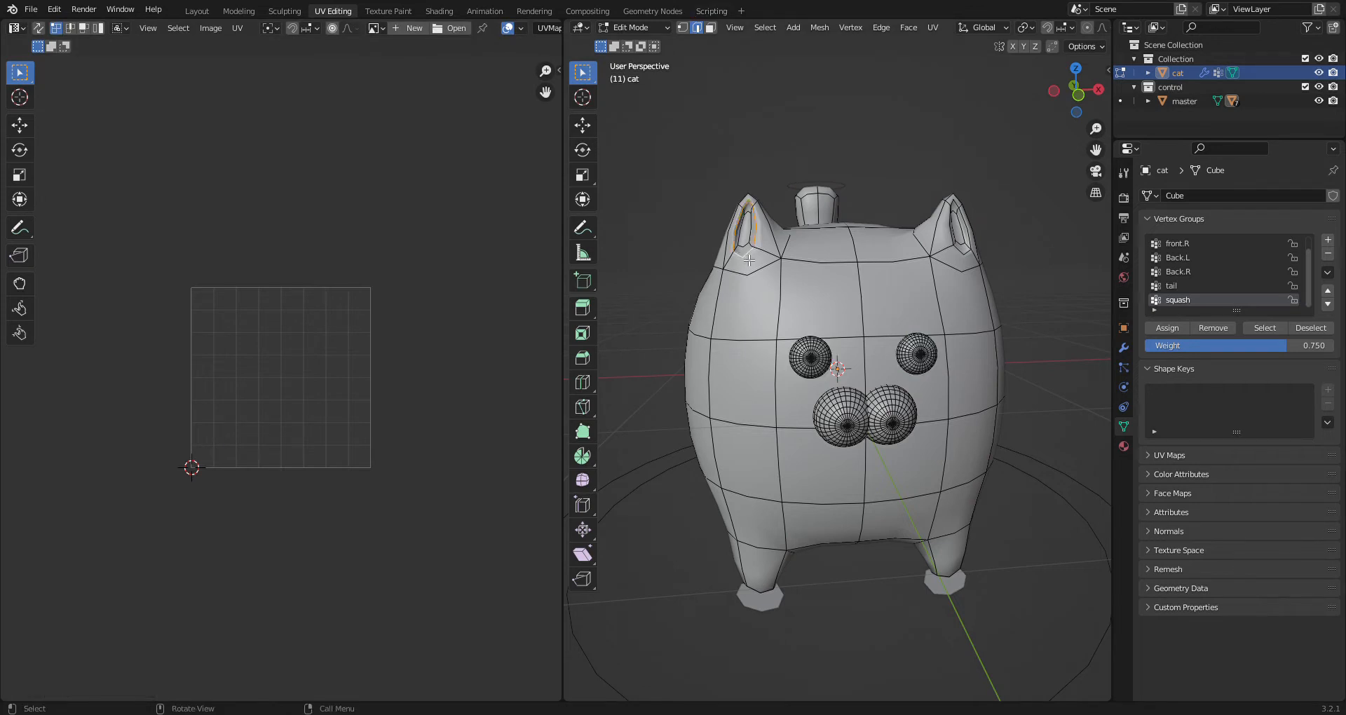
left_click(957, 247, "alt+shift")
right_click(960, 249)
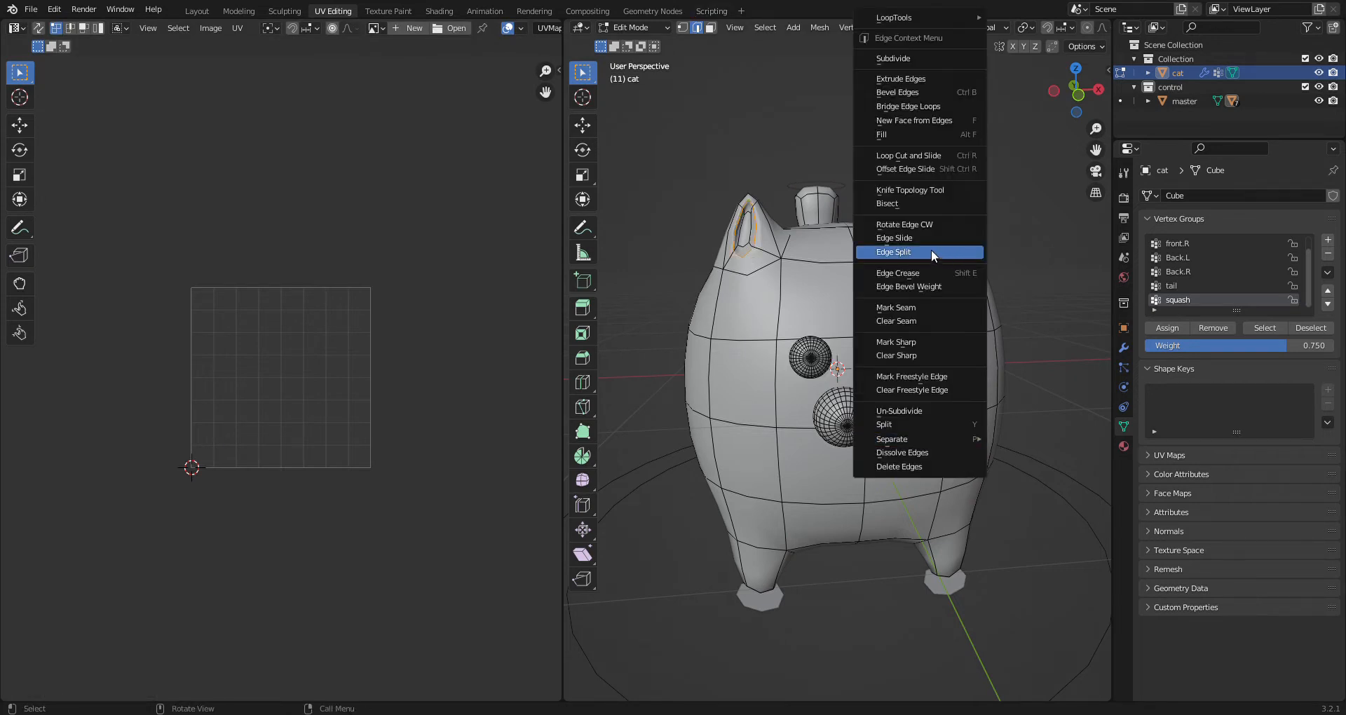
left_click(896, 309)
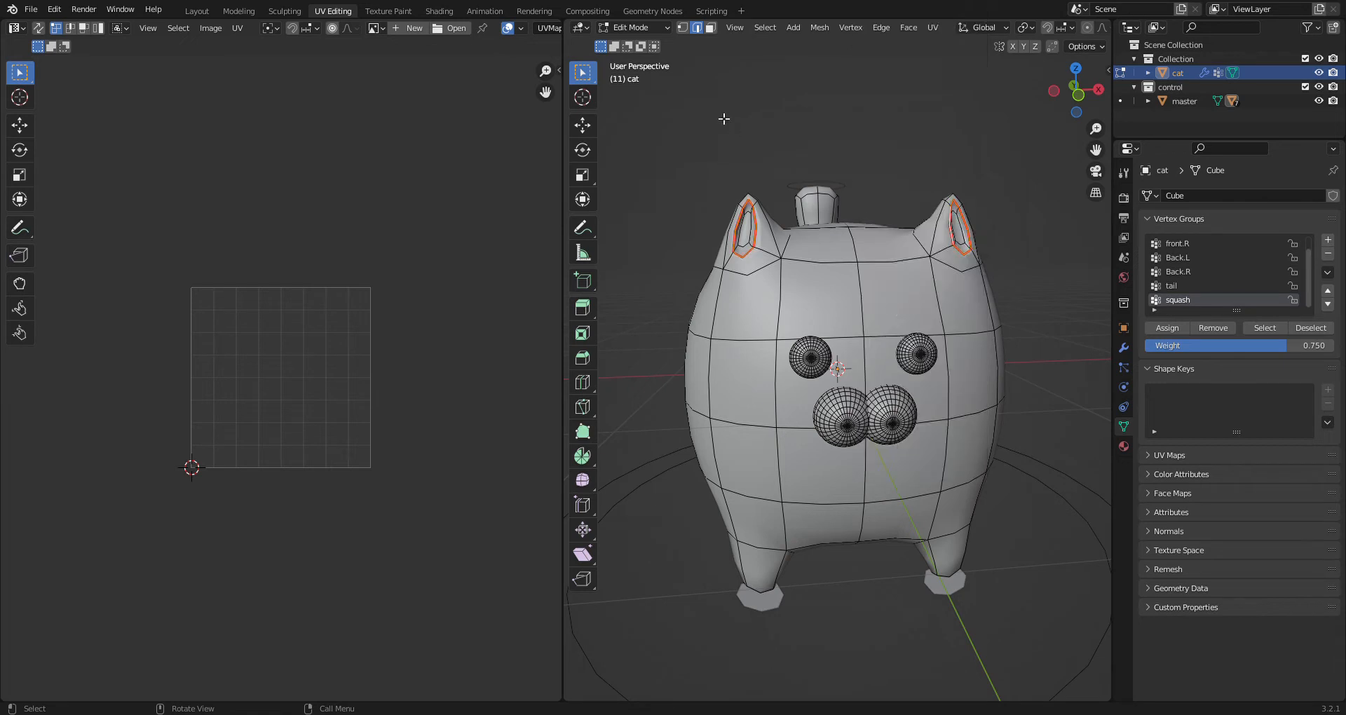
- Select the seam-bounded inner faces of both ears and unwrap them
left_click(712, 27)
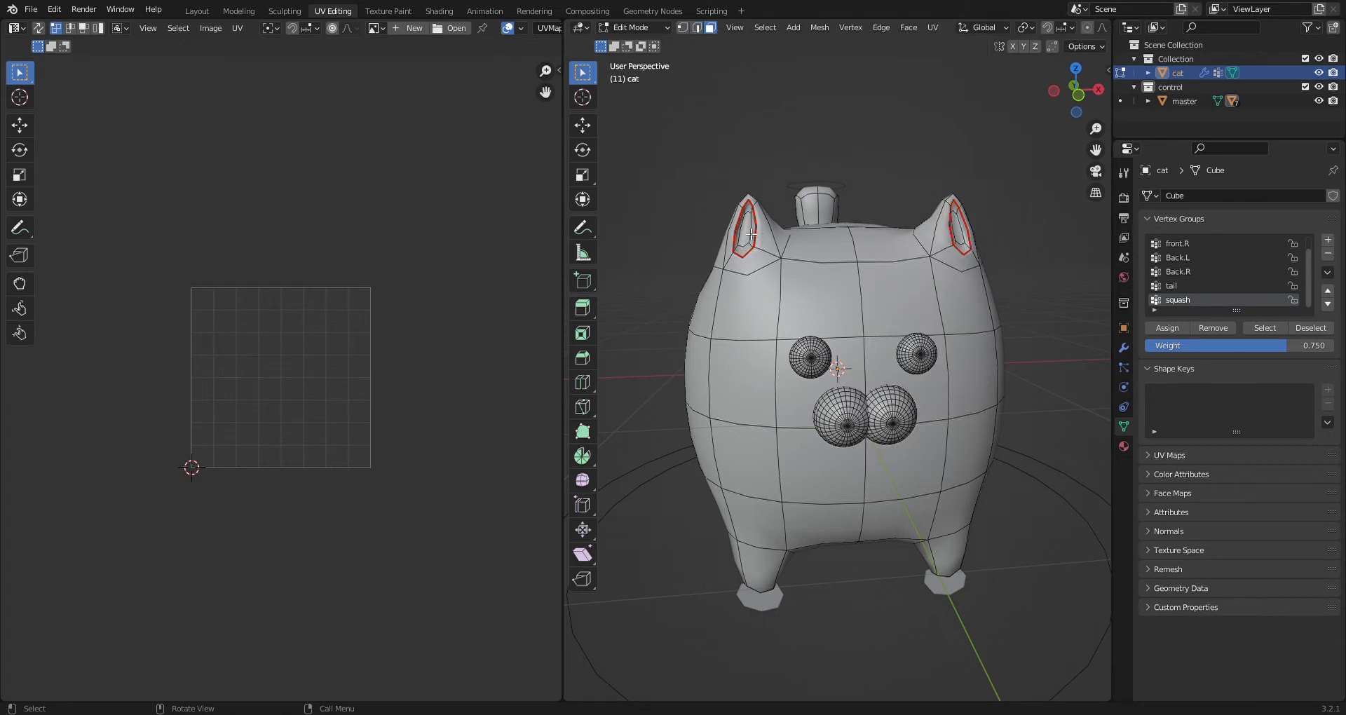
key("l")
key("l")
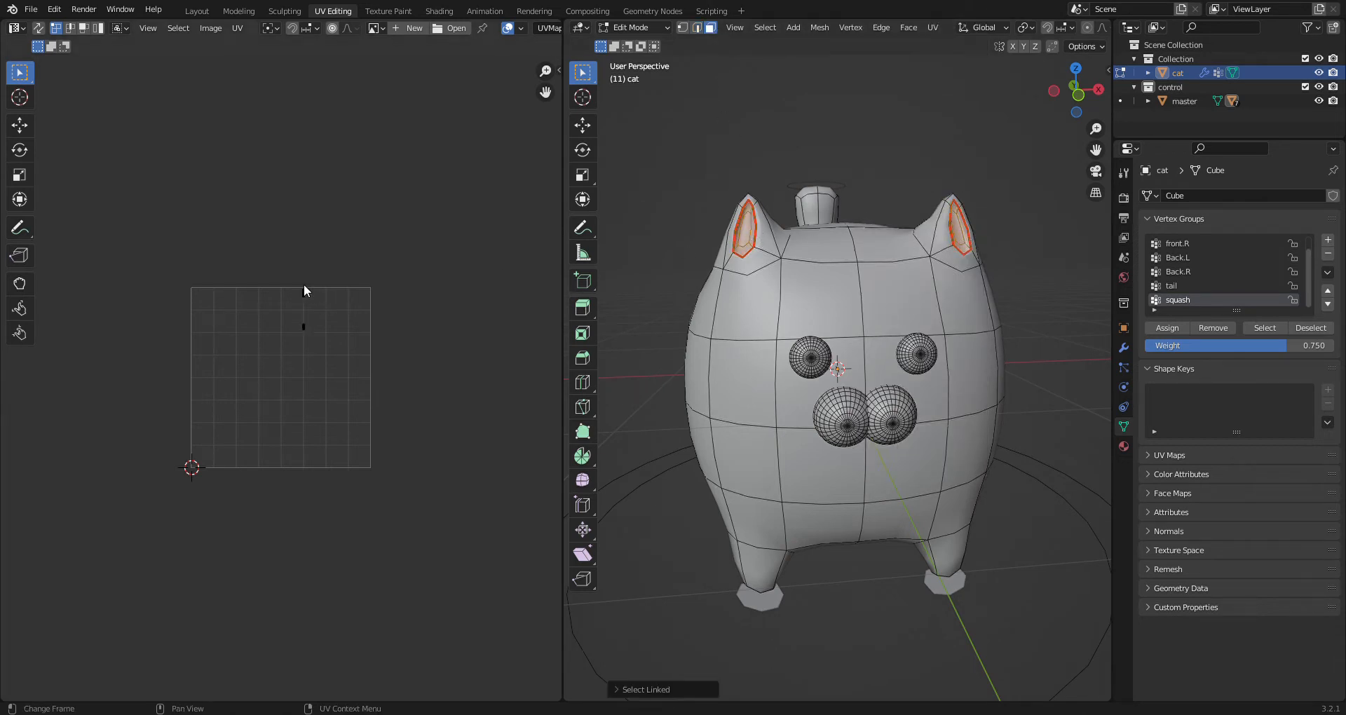
key("a")
left_click(934, 28)
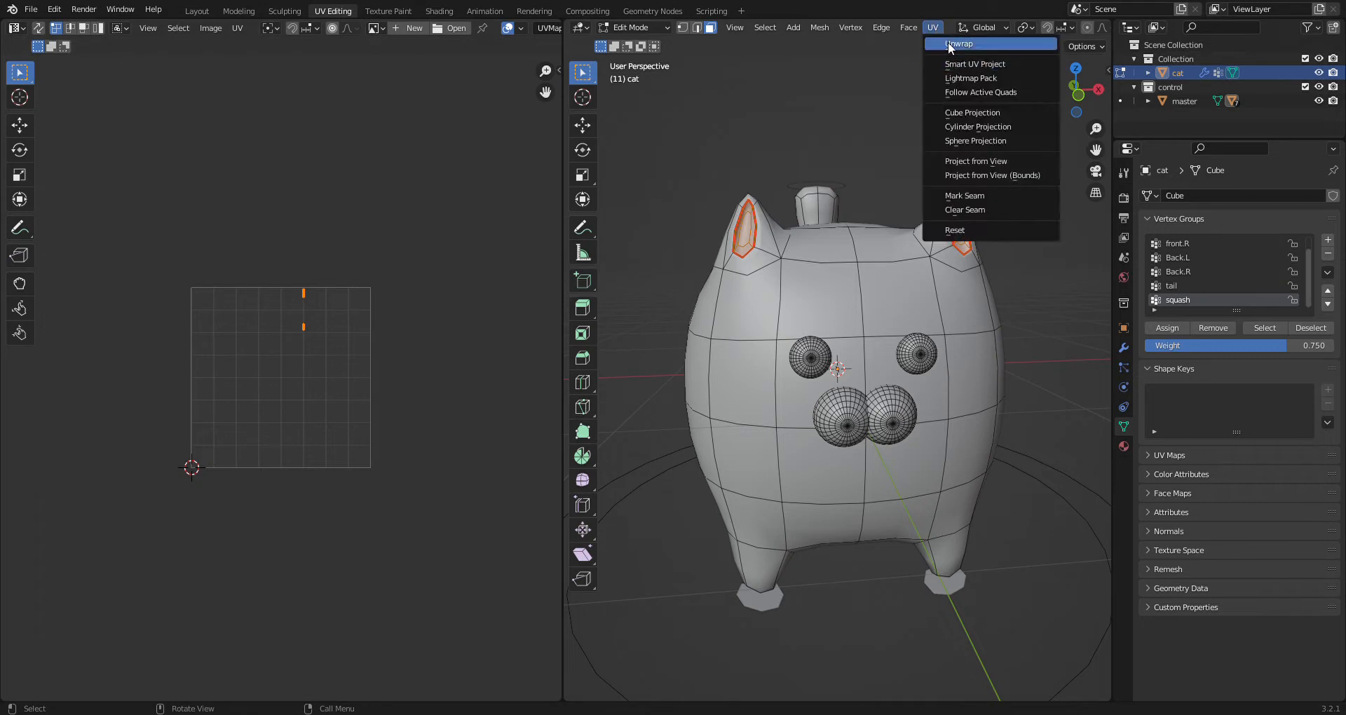
left_click(952, 44)
- Scale the inner-ear UVs down to a small block and move it to the UV square's lower right corner
key("s")
left_click(274, 368)
key("g")
left_click(376, 434)
left_click(376, 445)
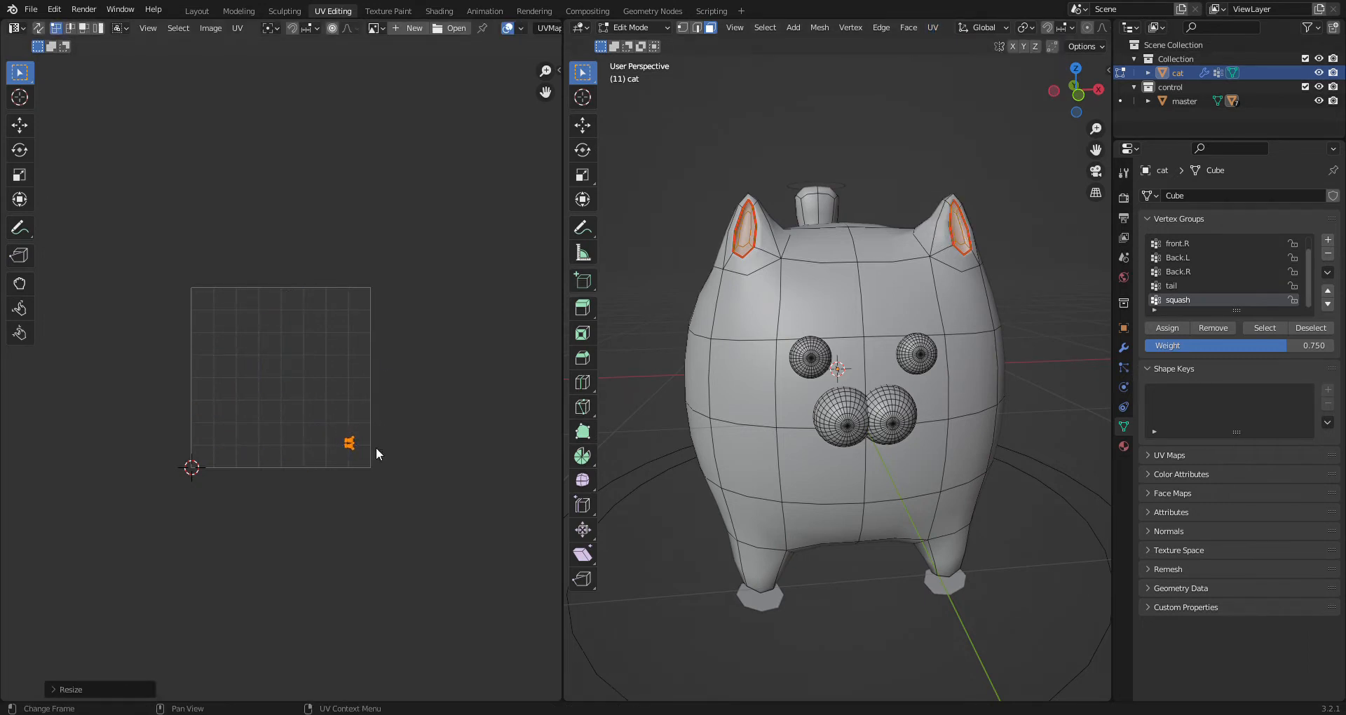
- Select the cat's linked body faces, scale their UVs down to a small cross and move it to the UV square's upper right corner
key("ctrl+l")
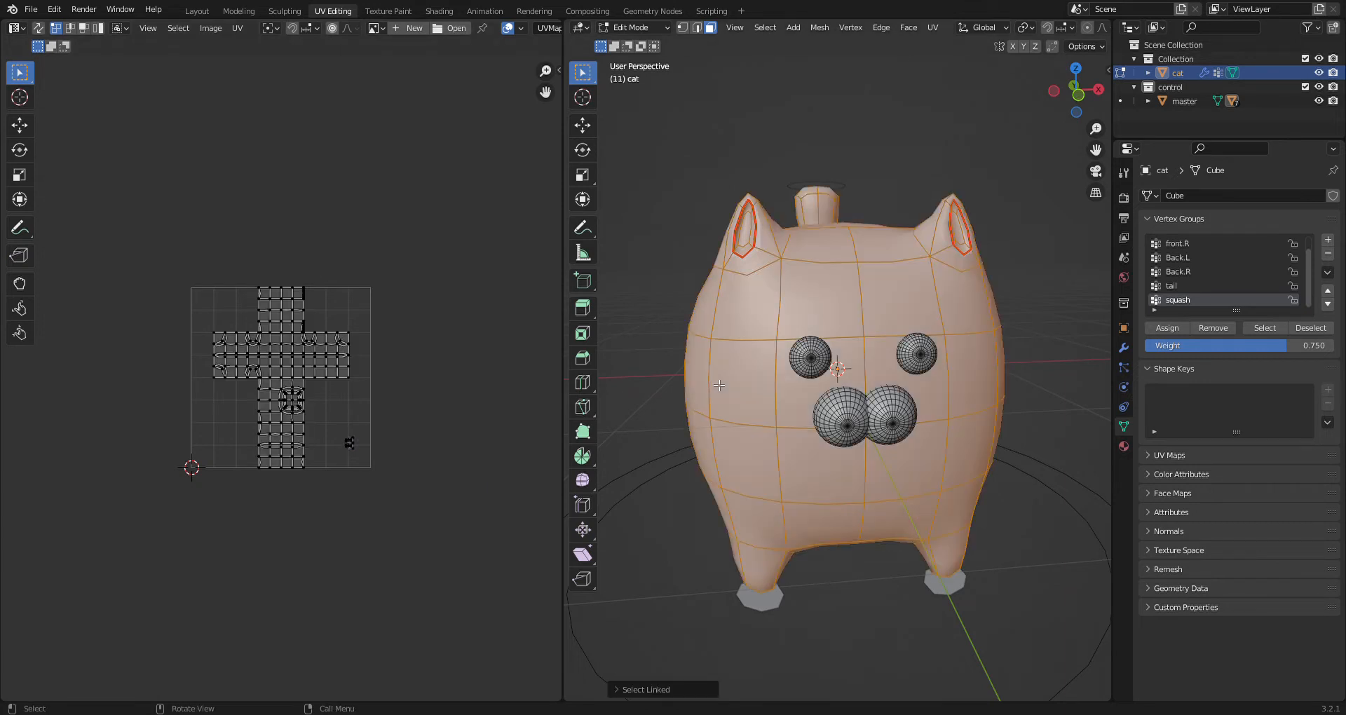
key("a")
key("alt+a")
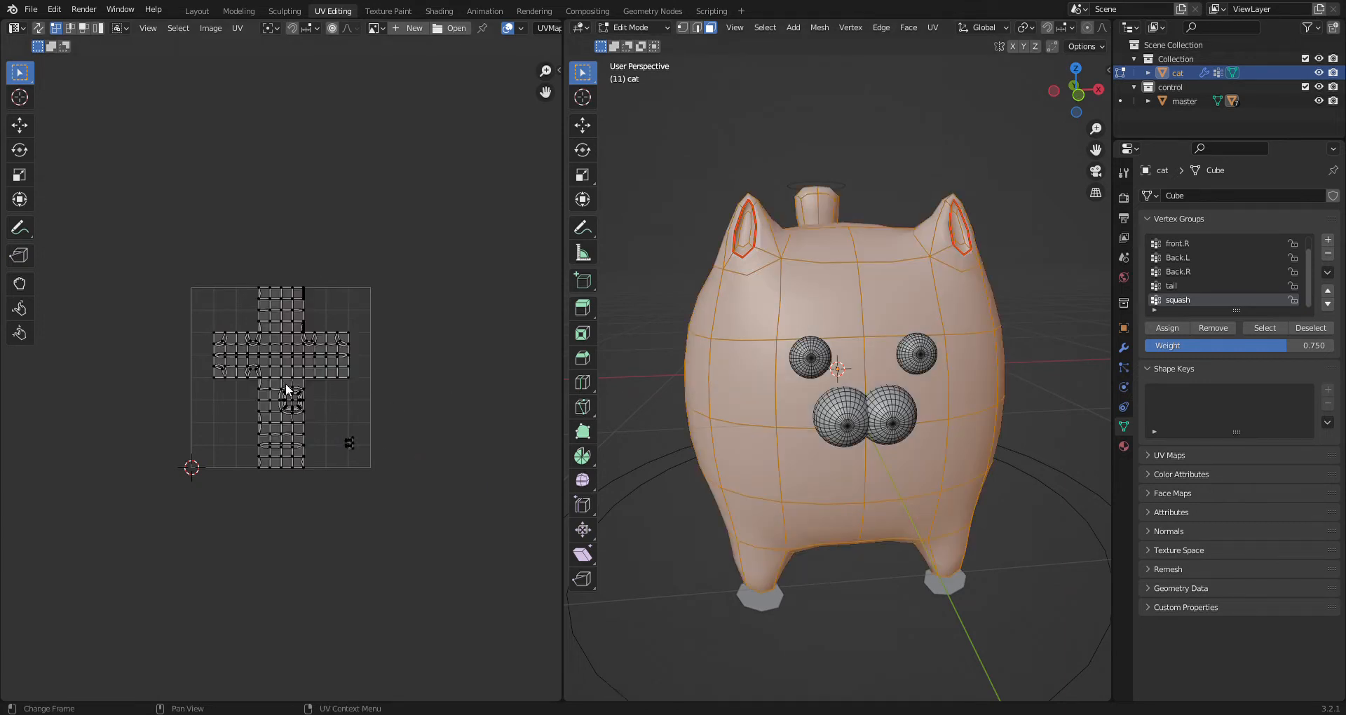
key("l")
key("s")
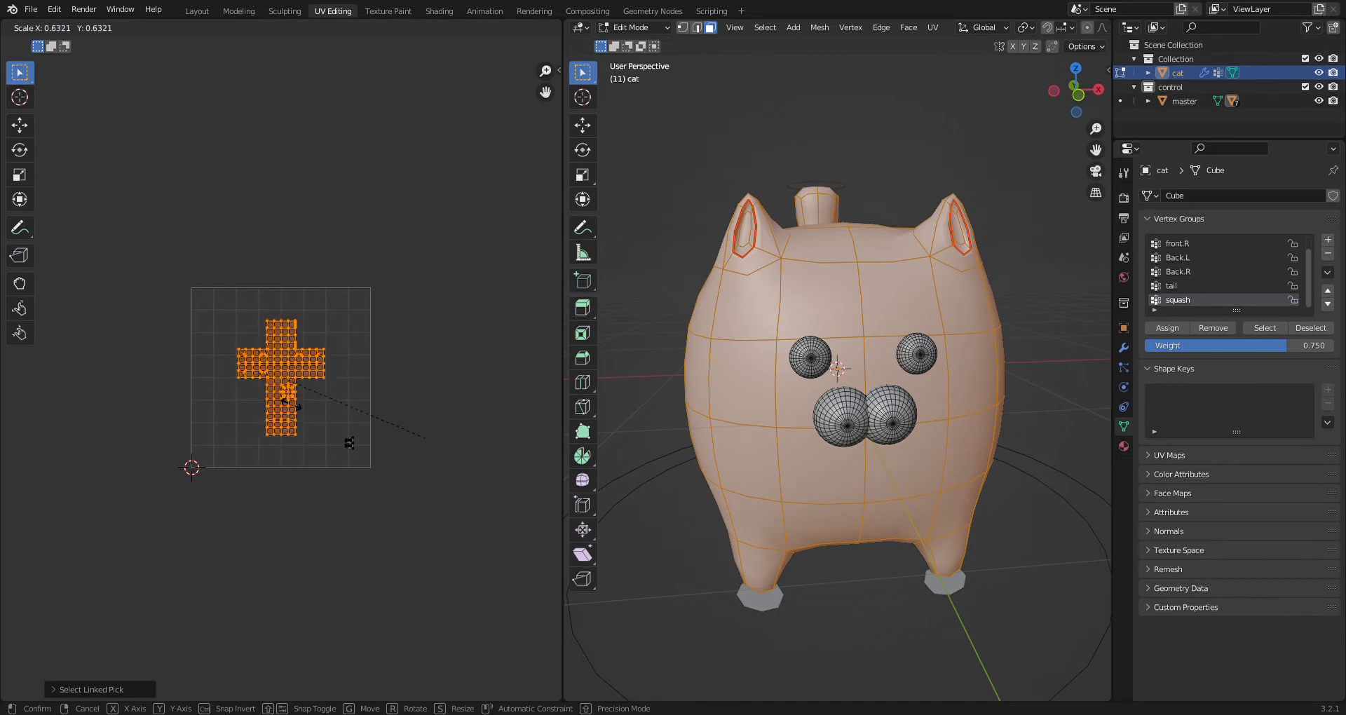
left_click(358, 381)
key("g")
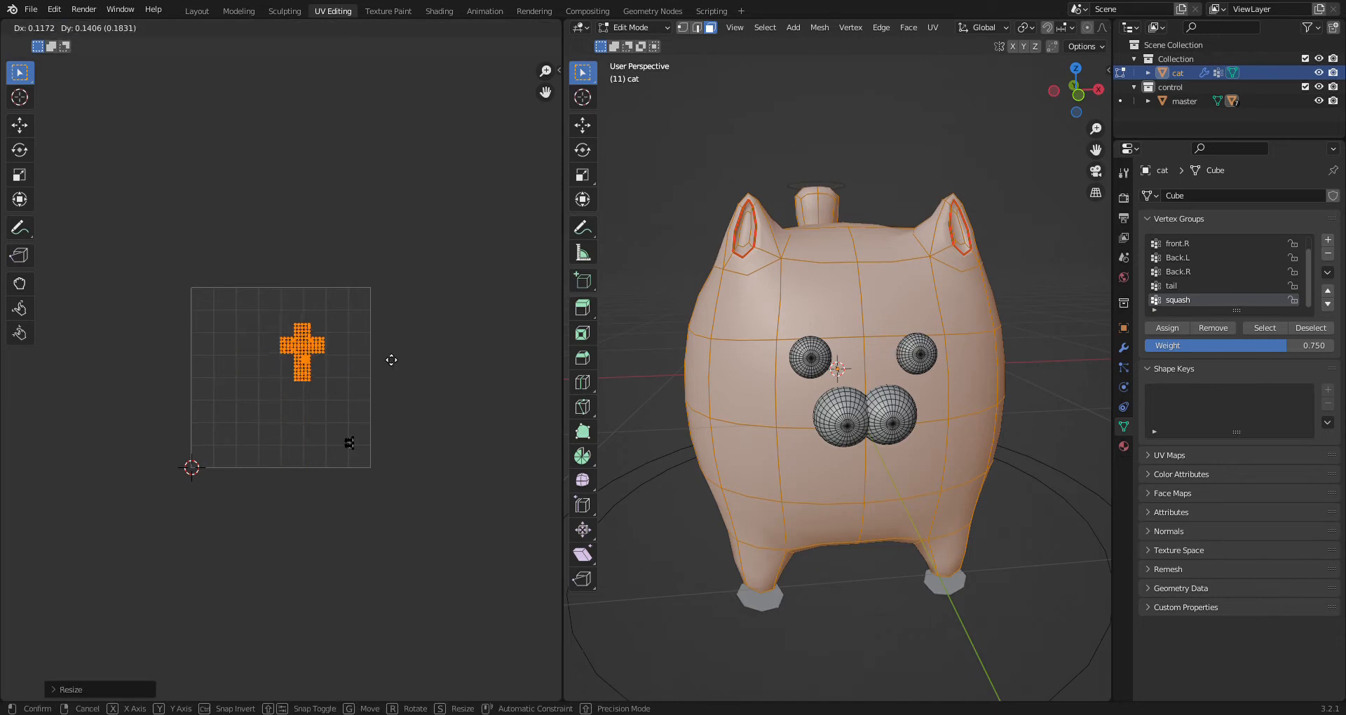
left_click(420, 333)
- Open the cat in the Texture Paint workspace and assign the existing material to it
middle_click_drag(710, 470, 690, 441)
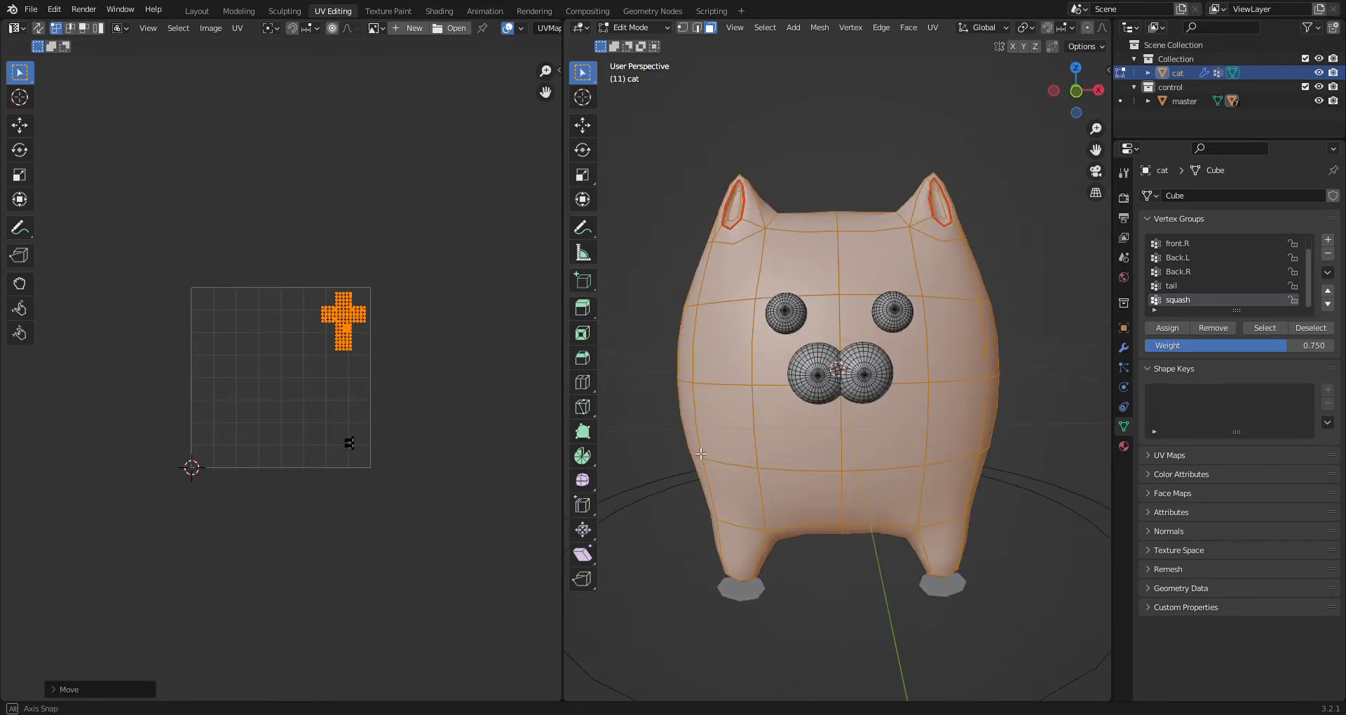
left_click(384, 10)
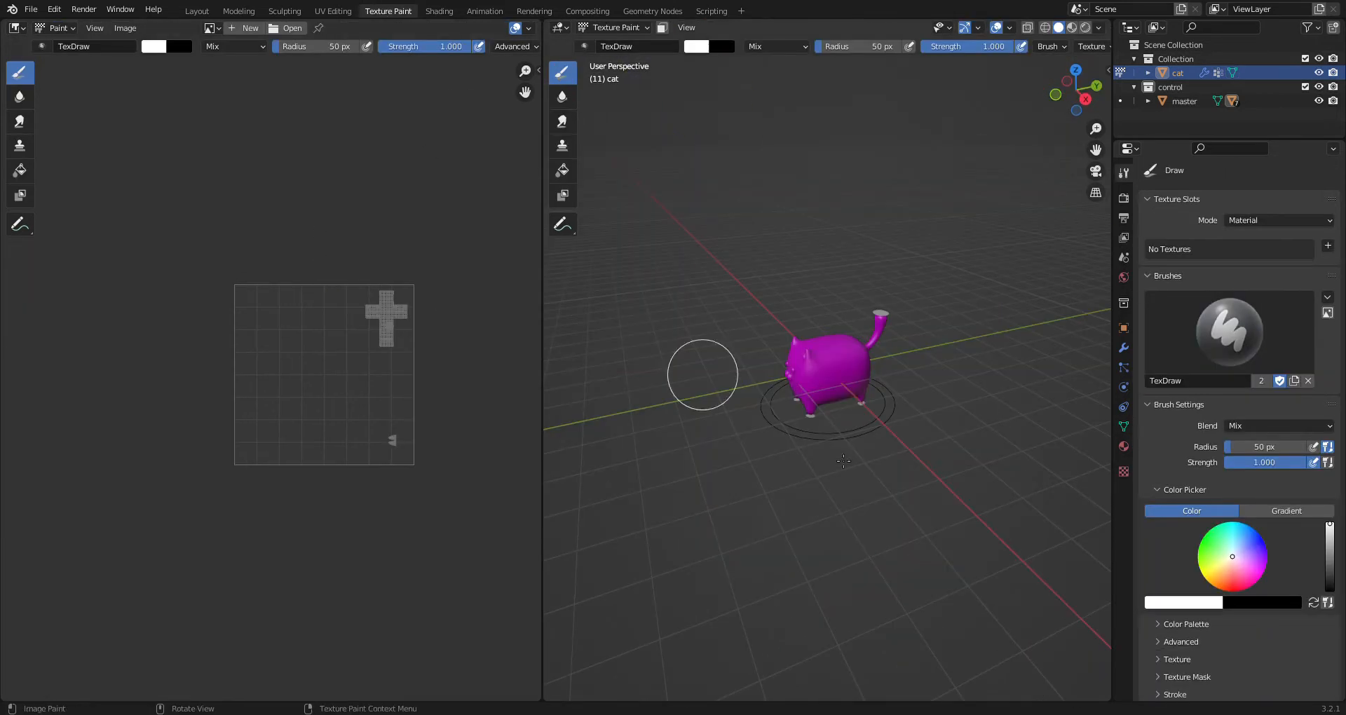
mouse_move(992, 549)
middle_mouse_down()
mouse_move(907, 526)
mouse_move(915, 534)
middle_mouse_up()
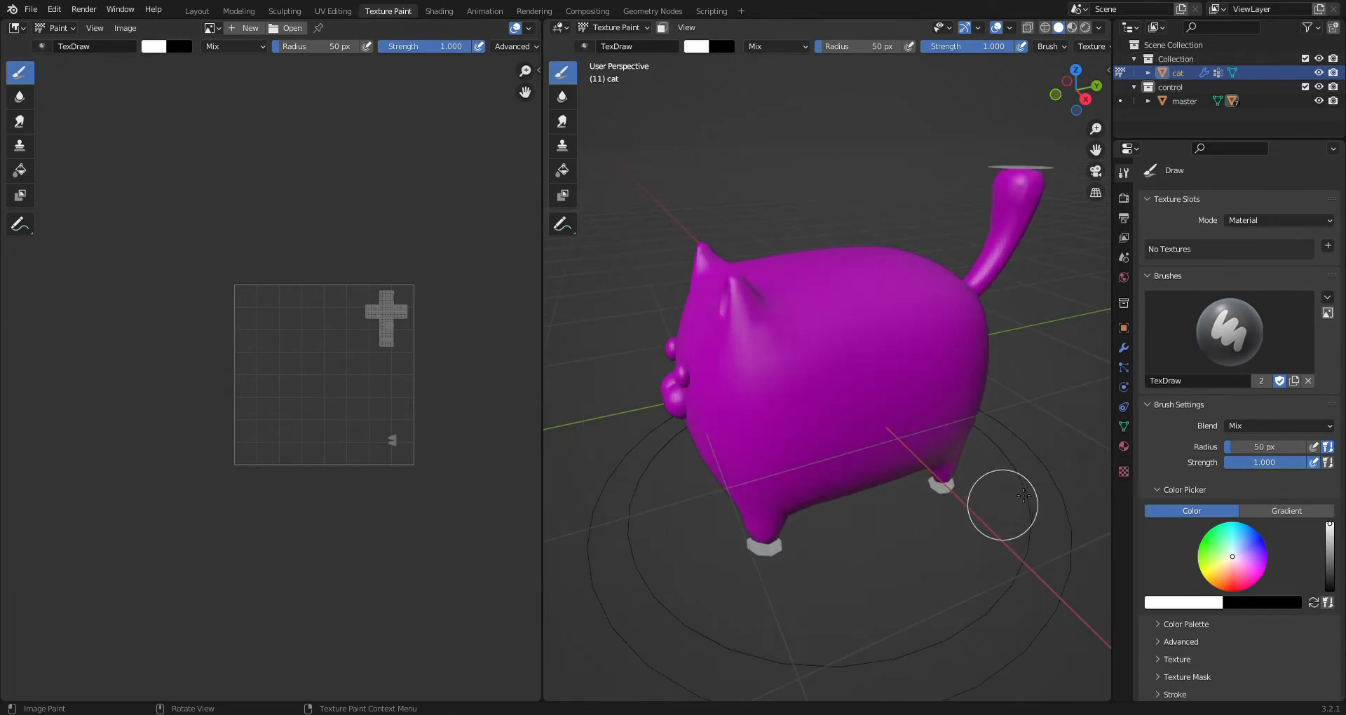
left_click(1123, 446)
left_click(1150, 256)
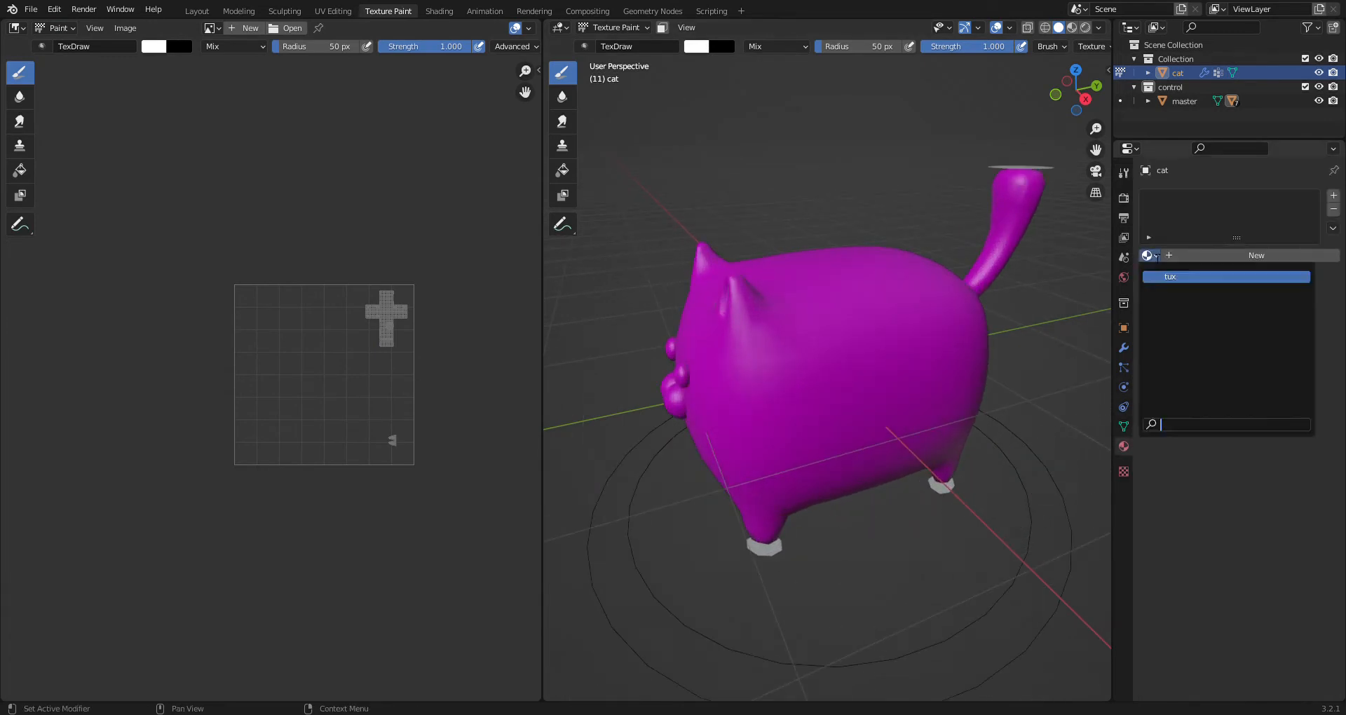
left_click(1163, 276)
- Load the bread image for painting and paint its lower right corner white over the muzzle and inner-ear UVs
middle_click_drag(799, 342, 913, 316)
left_click(1124, 278)
left_click(1124, 218)
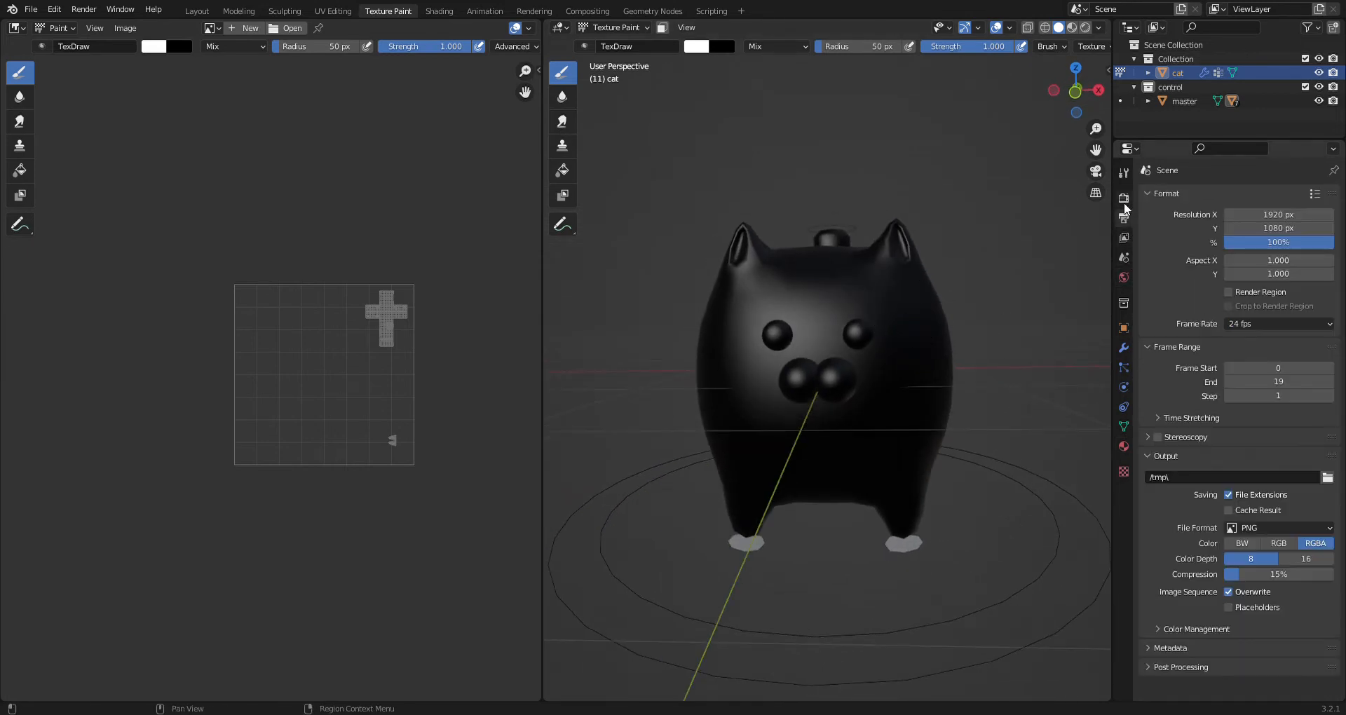
left_click(1124, 198)
left_click(1123, 173)
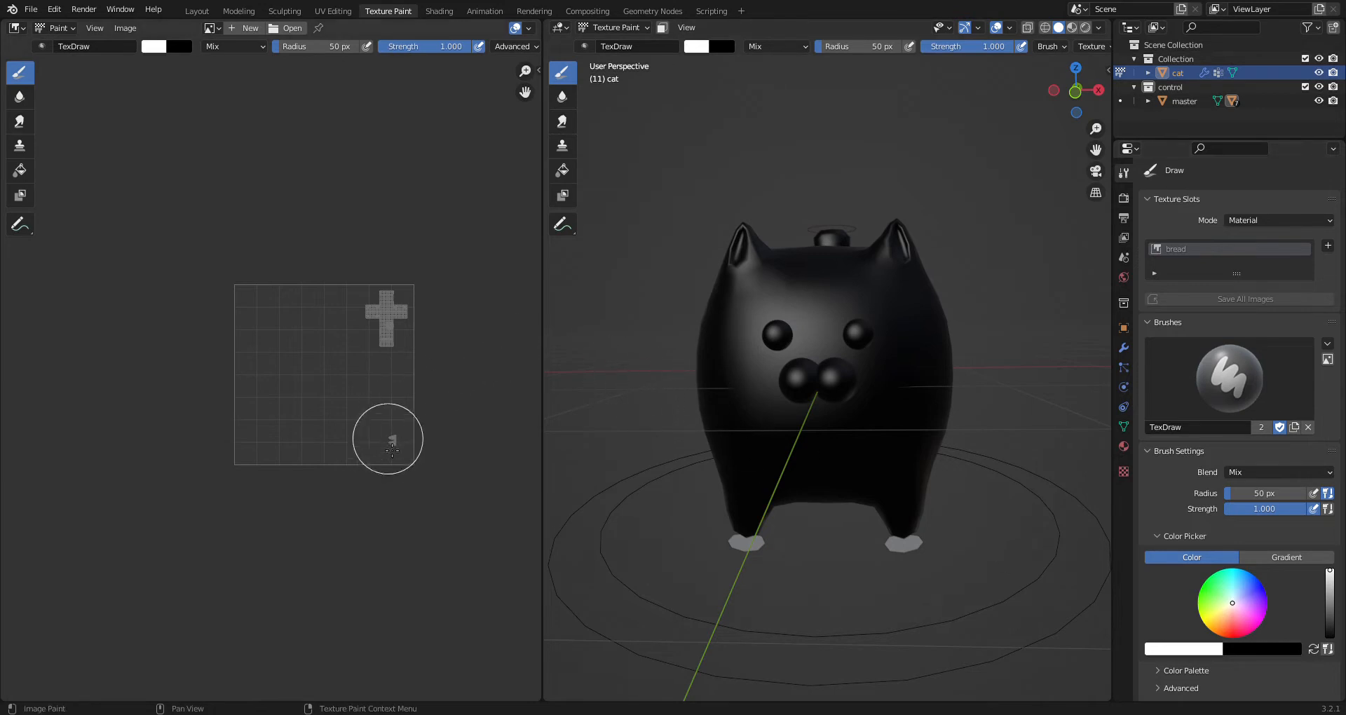
left_click(212, 27)
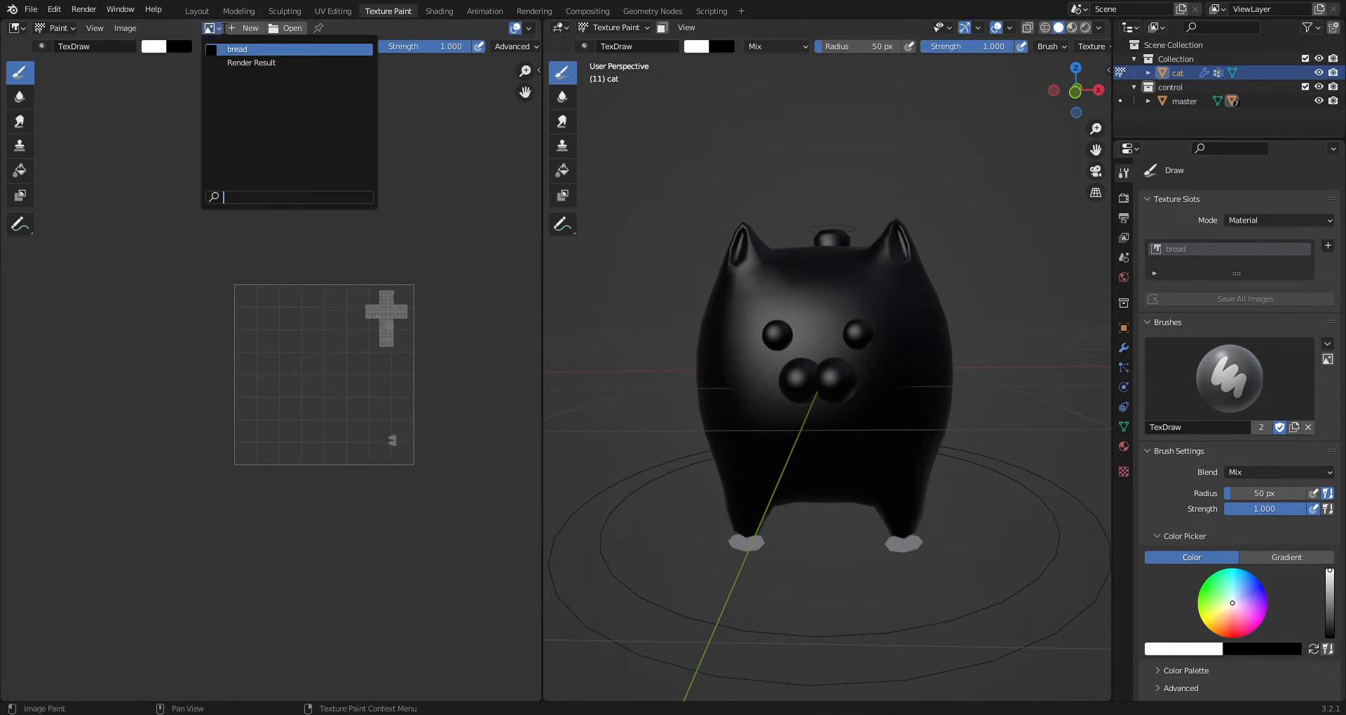
left_click(225, 46)
mouse_move(512, 551)
left_mouse_down()
mouse_move(455, 575)
mouse_move(491, 491)
mouse_move(459, 634)
mouse_move(517, 601)
mouse_move(494, 490)
mouse_move(505, 504)
mouse_move(450, 534)
mouse_move(420, 637)
left_mouse_up()
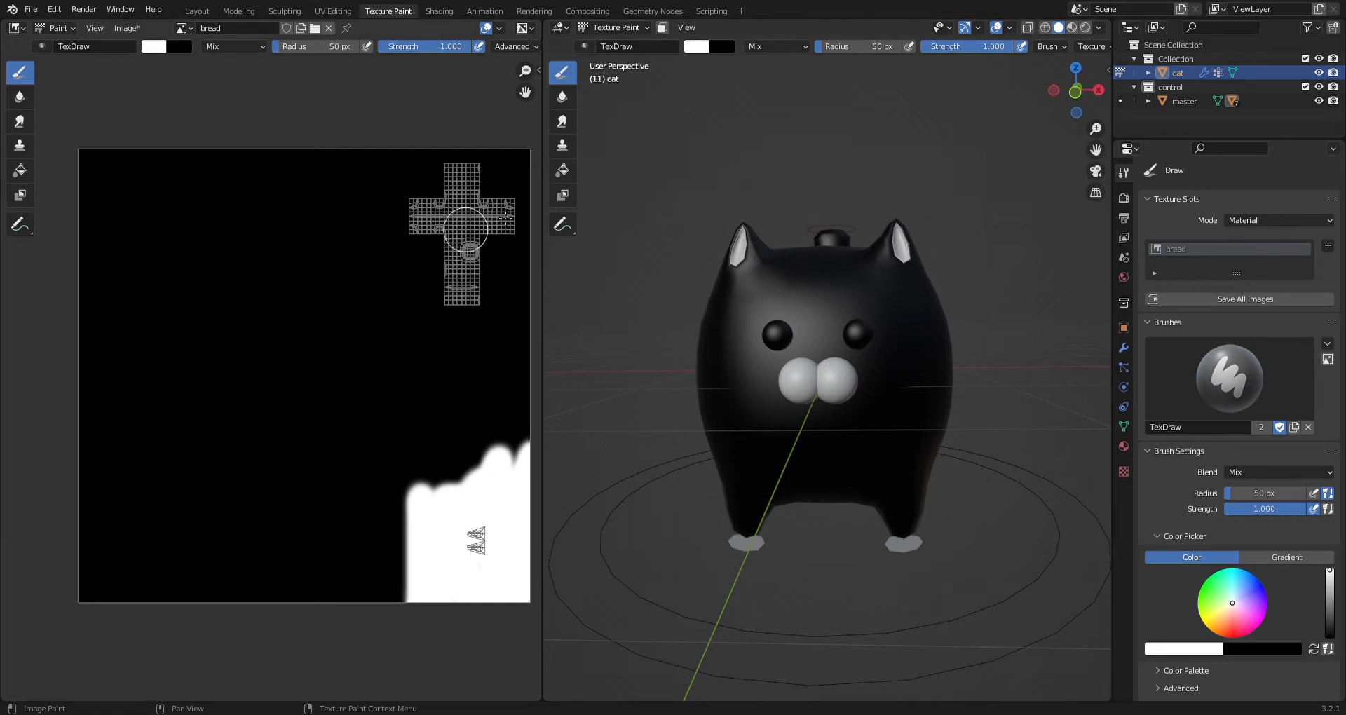
- Paint the bread texture's lower left corner yellow and its upper left corner red with a 62 px brush
left_click_drag(1244, 602, 1202, 619)
left_click_drag(322, 46, 327, 46)
mouse_move(137, 530)
left_mouse_down()
mouse_move(156, 563)
mouse_move(94, 582)
mouse_move(91, 505)
mouse_move(175, 564)
left_mouse_up()
mouse_move(139, 450)
left_mouse_down()
mouse_move(198, 589)
mouse_move(169, 468)
mouse_move(84, 445)
mouse_move(220, 613)
left_mouse_up()
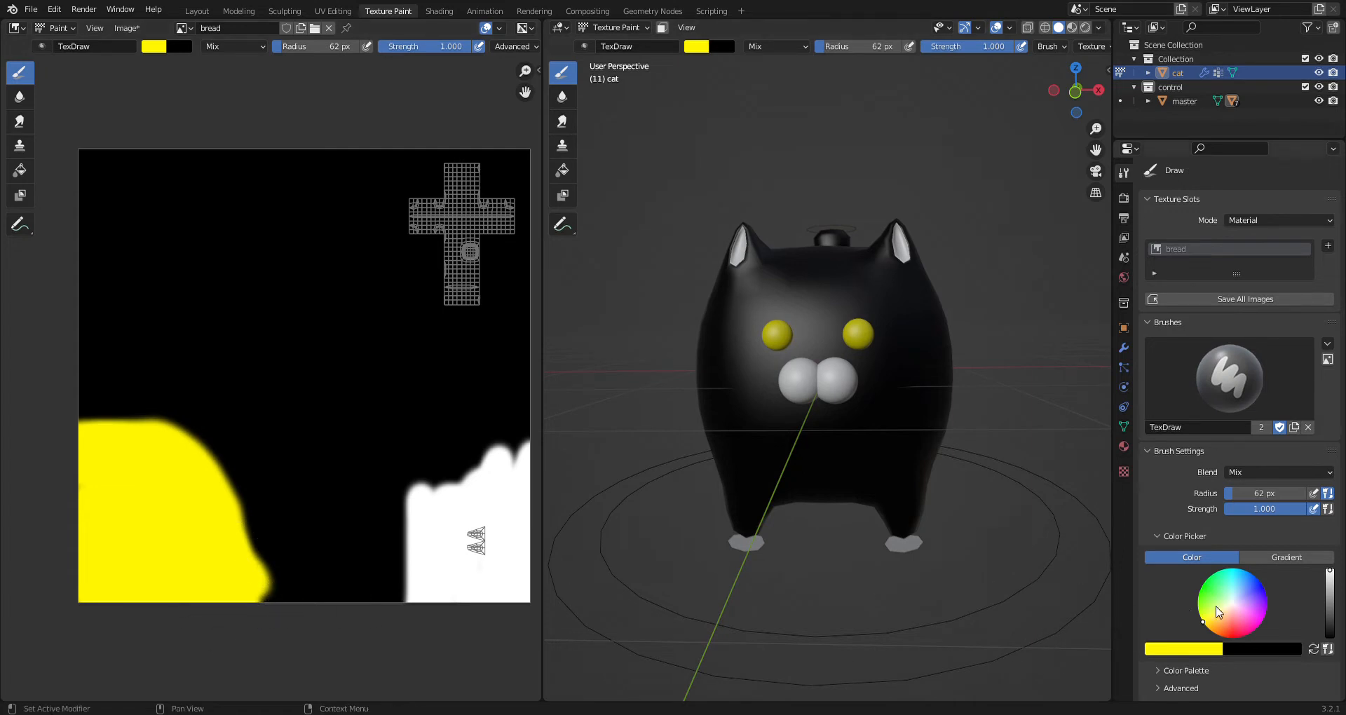
left_click(1234, 637)
mouse_move(294, 157)
left_mouse_down()
mouse_move(246, 250)
mouse_move(274, 186)
mouse_move(195, 261)
mouse_move(35, 279)
mouse_move(129, 119)
mouse_move(199, 140)
mouse_move(276, 261)
mouse_move(240, 192)
mouse_move(104, 221)
mouse_move(112, 284)
left_mouse_up()
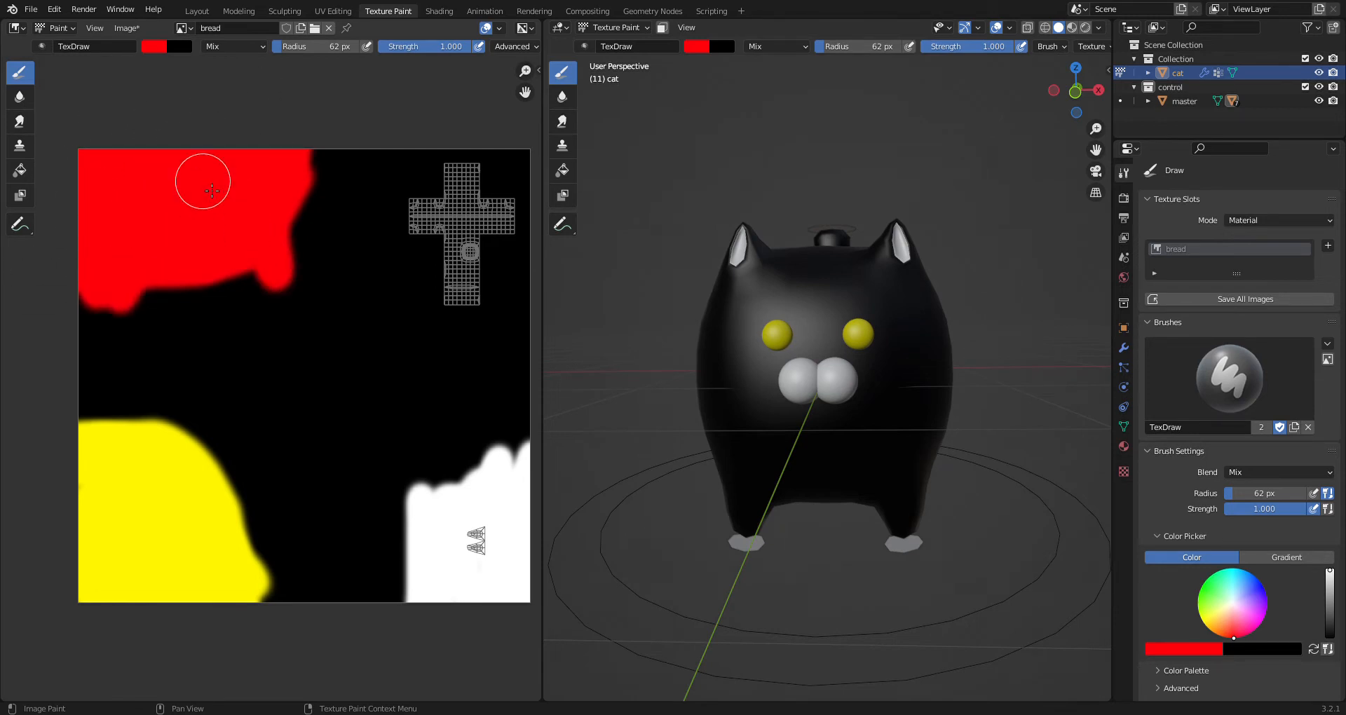
- Show the cat in the Modeling workspace with material preview shading and the overlays hidden
left_click(239, 11)
left_click(380, 228)
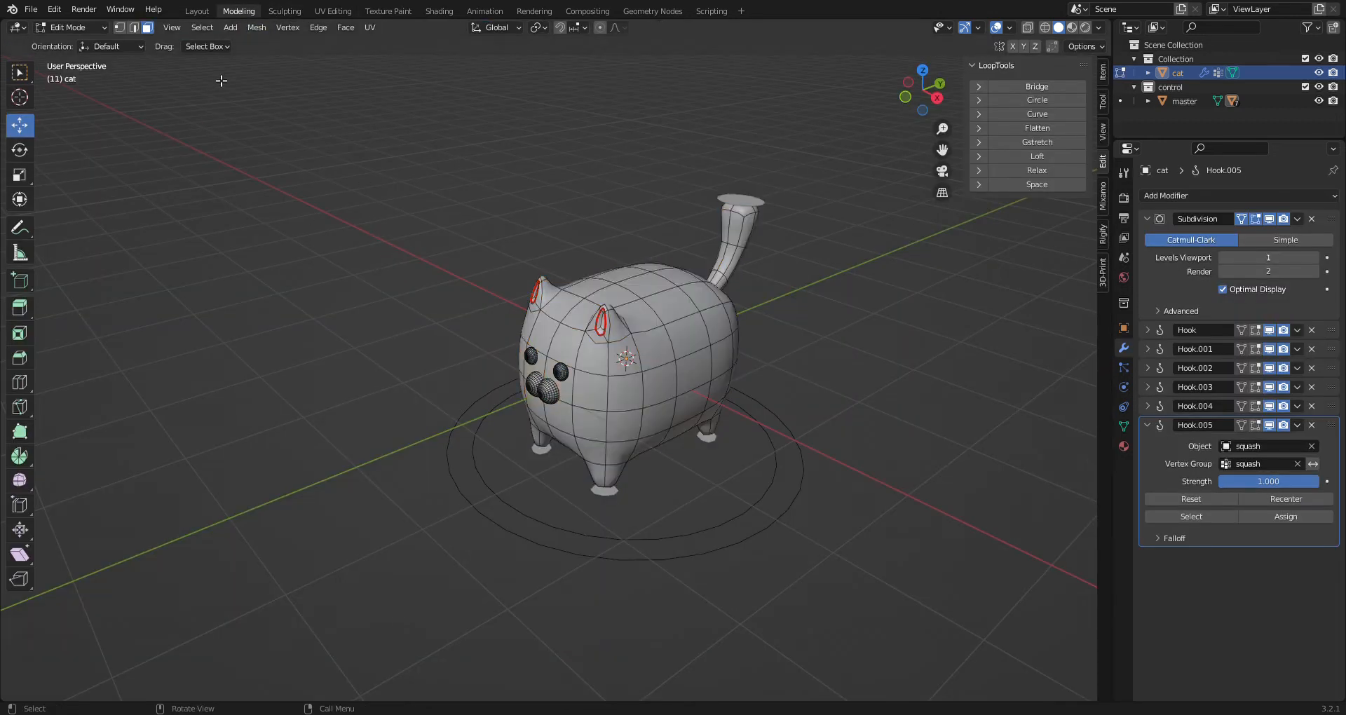
left_click(1071, 28)
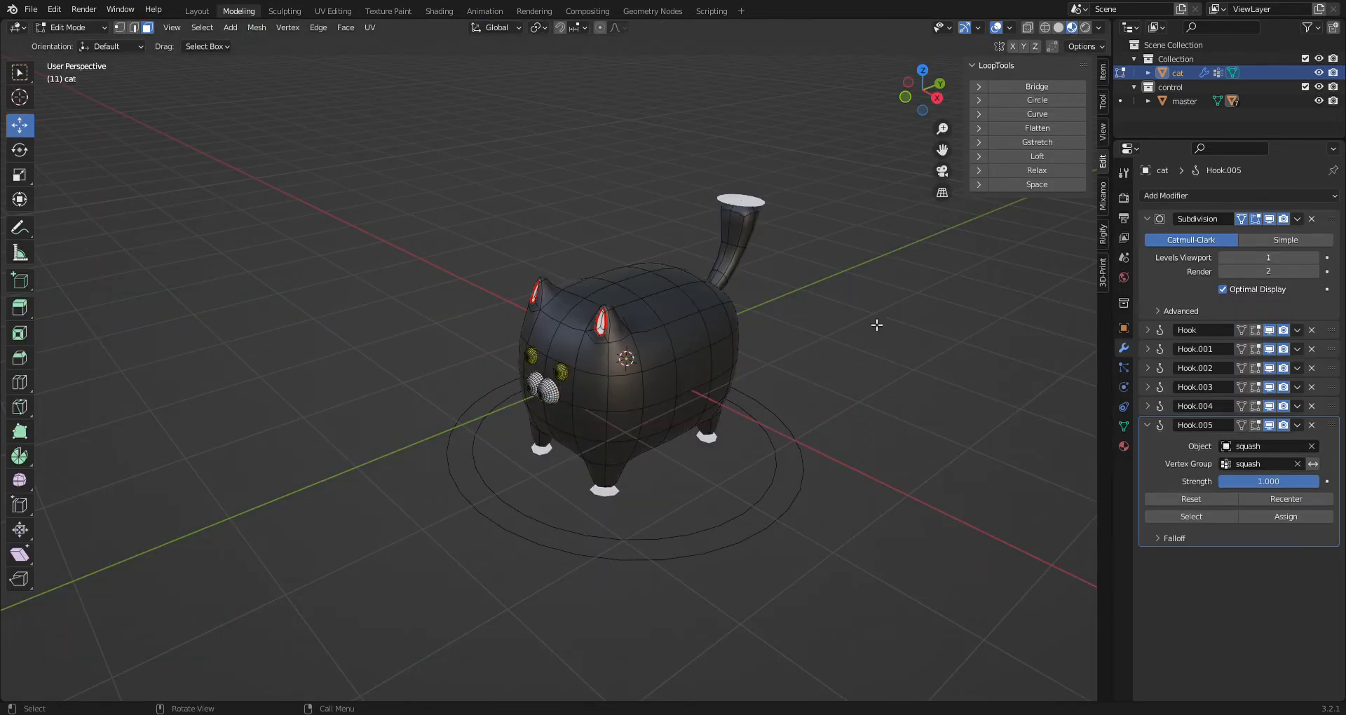
scroll(876, 325, "down", 3)
scroll(494, 272, "up", 6)
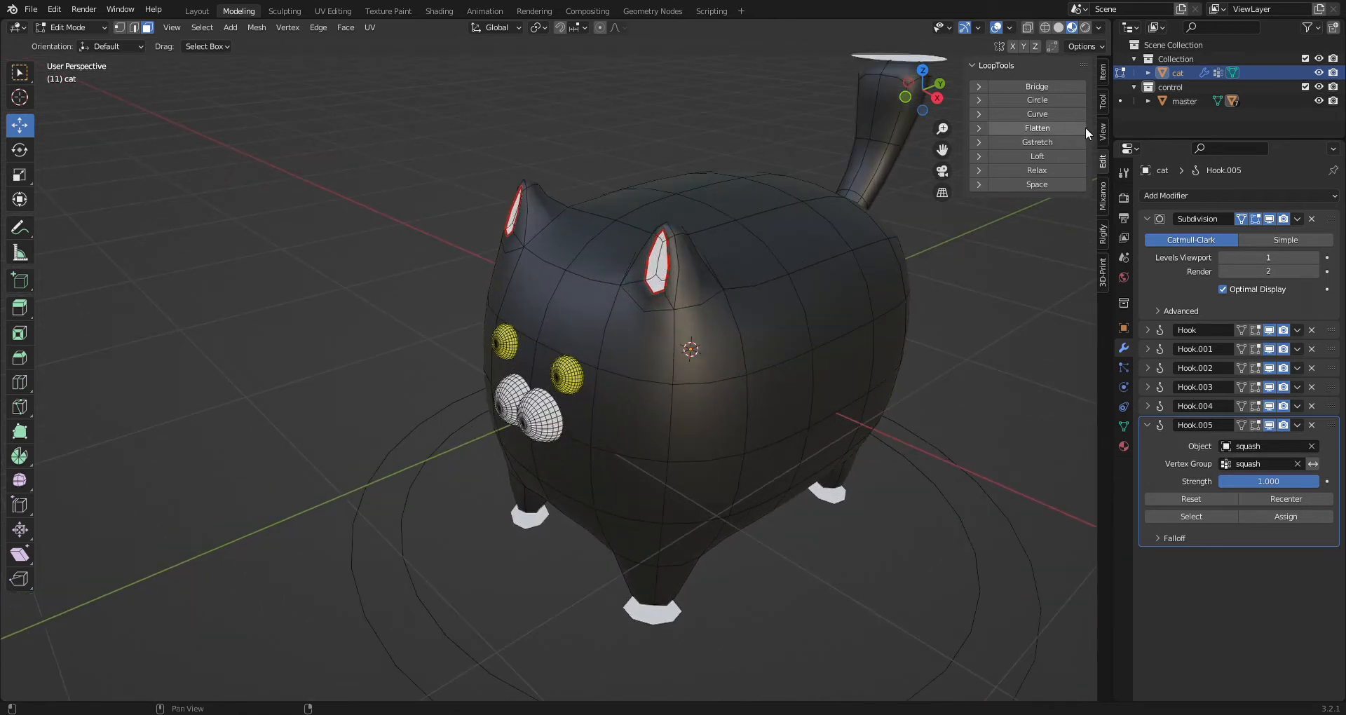
left_click(996, 28)
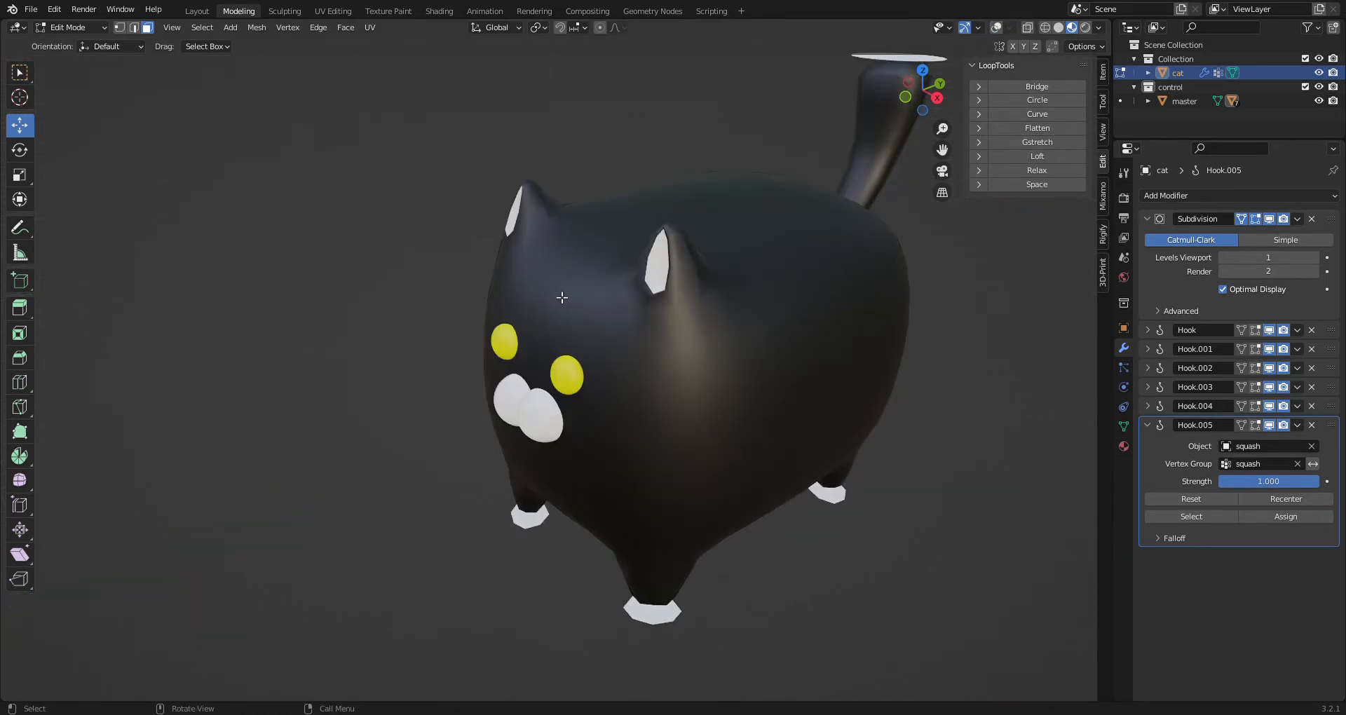
middle_click_drag(452, 260, 452, 216)
- Add a mesh circle and move it along the Y axis in front of the cat's face
left_click(230, 28)
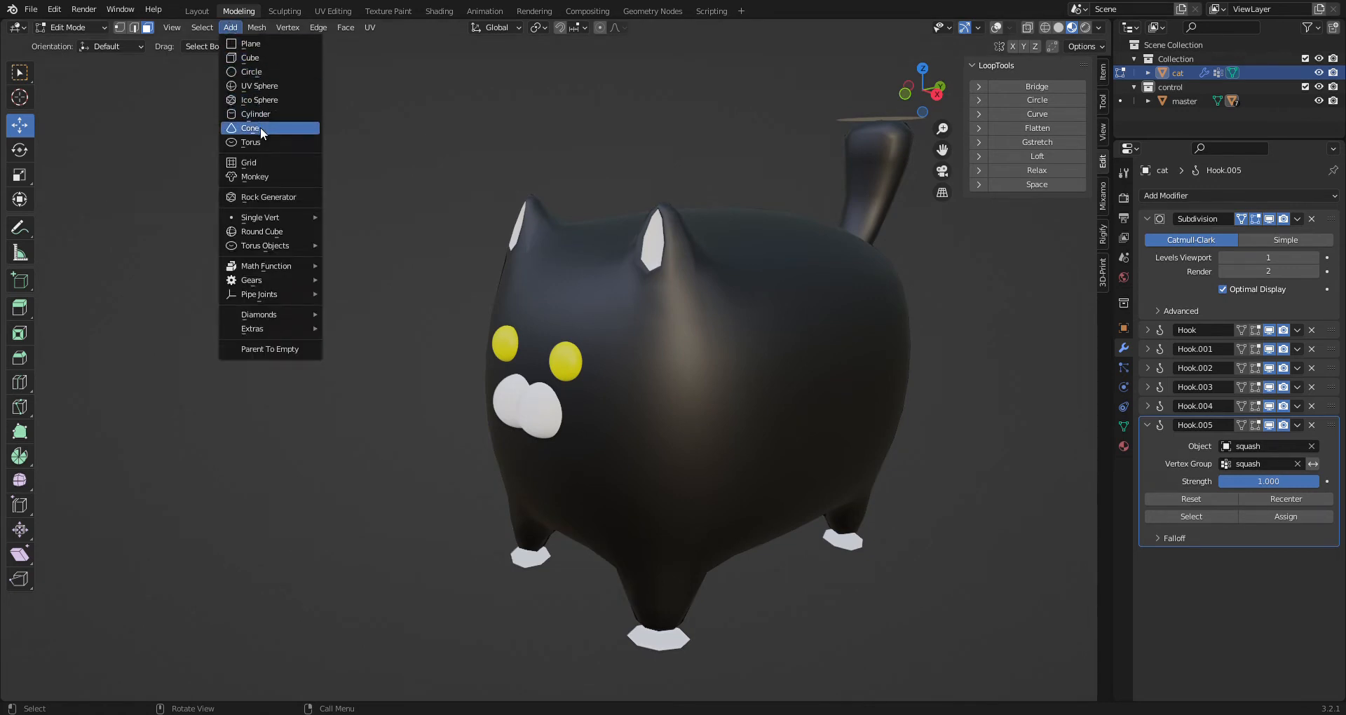
left_click(256, 70)
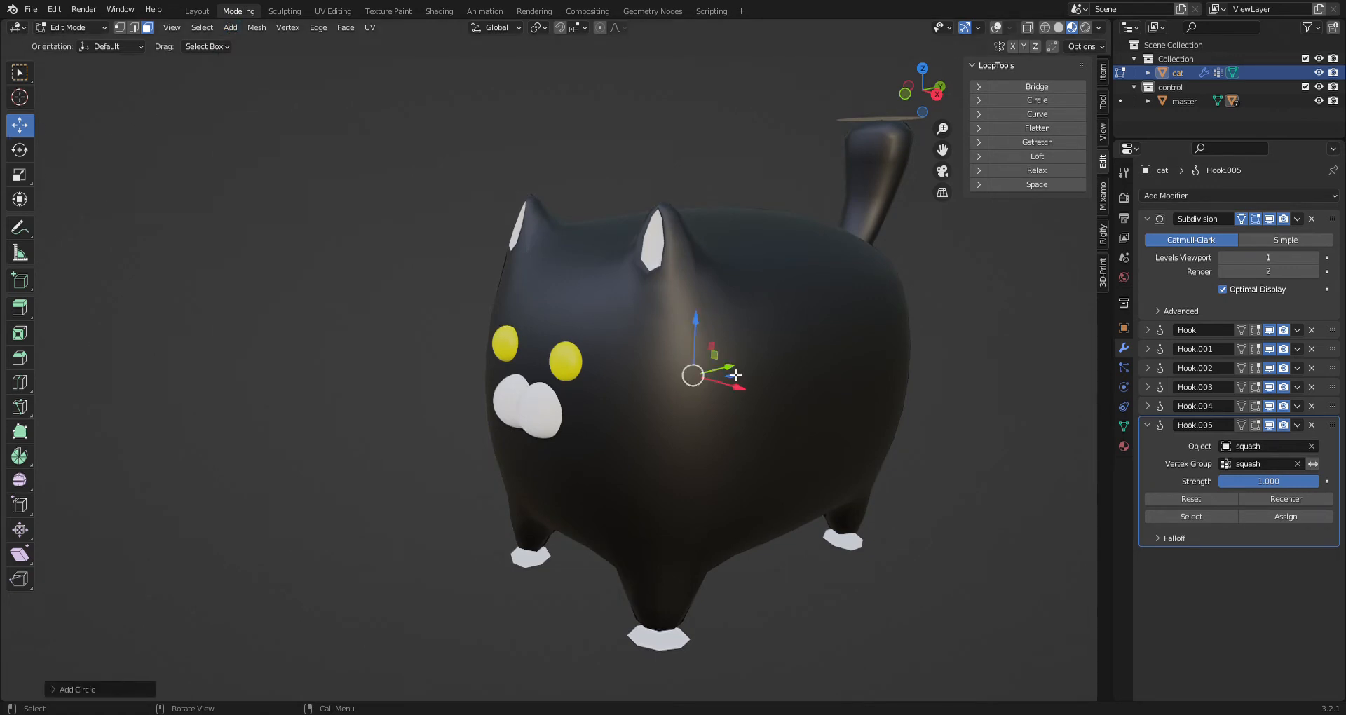
key("g")
key("y")
left_click(376, 517)
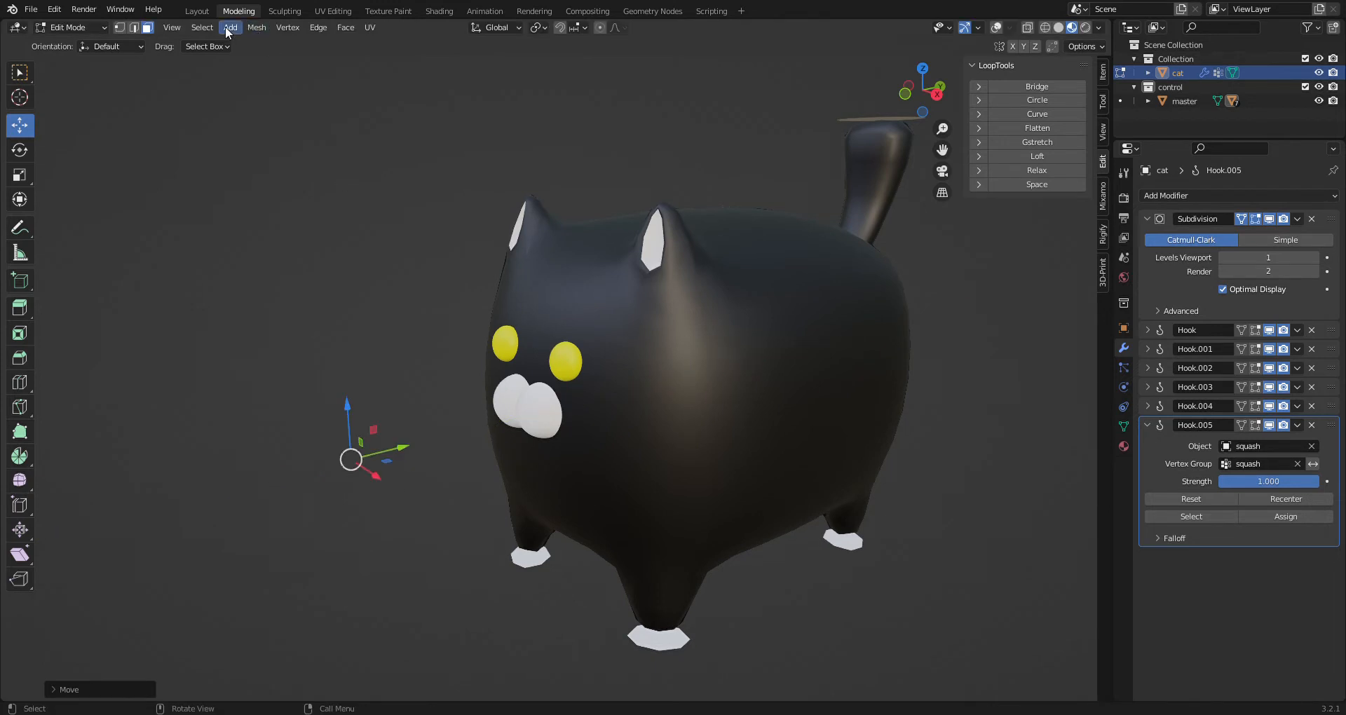
- Extrude the circle's edge in place and scale it inward to form a flat ring
left_click(120, 29)
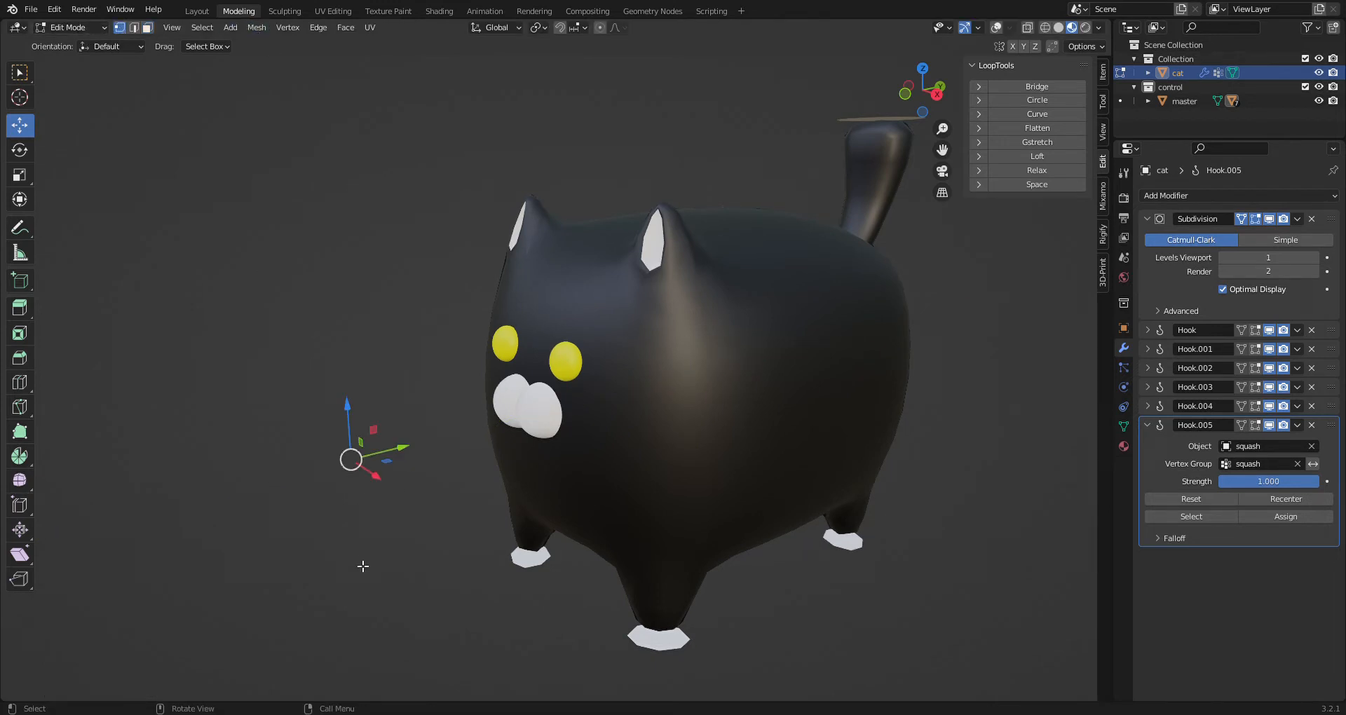
key("e")
right_click(425, 493)
key("s")
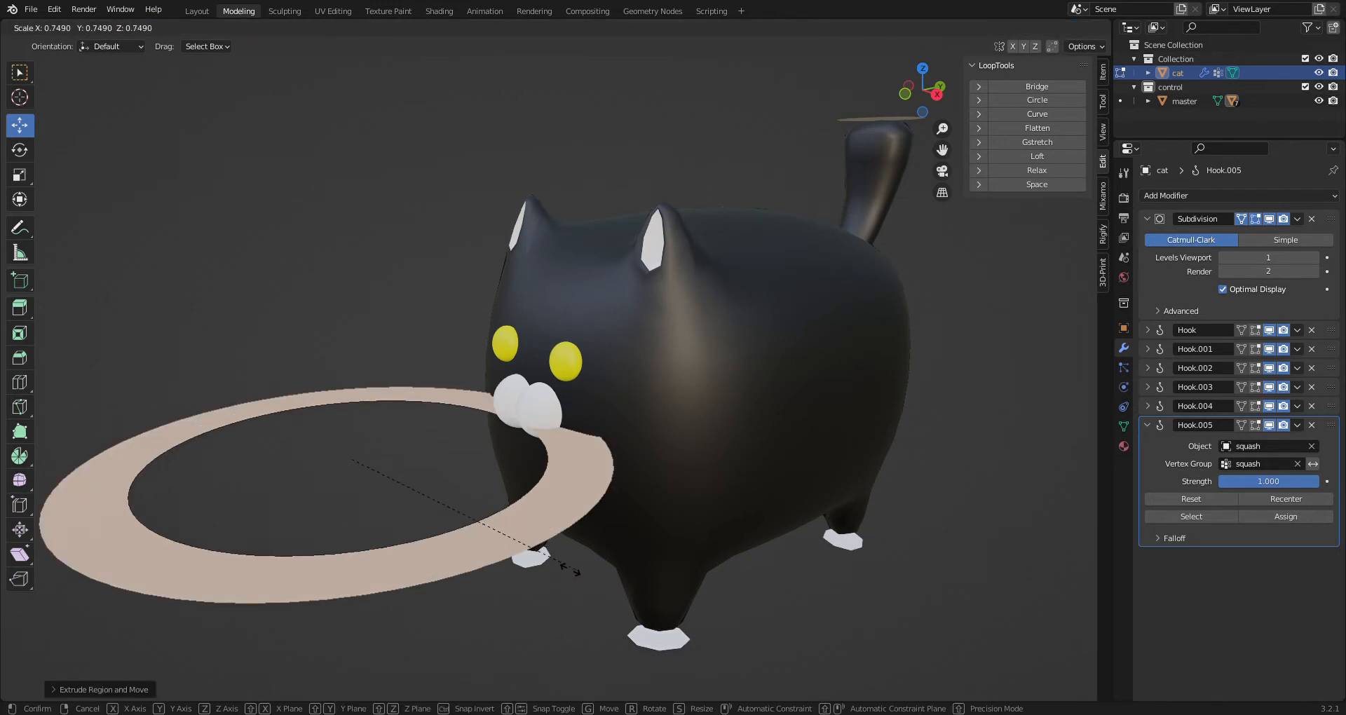
left_click(504, 554)
middle_click_drag(504, 554, 733, 398)
- Show the overlays again and grid-fill the ring's inner hole with a span of 8 and an offset of 1
left_click(996, 28)
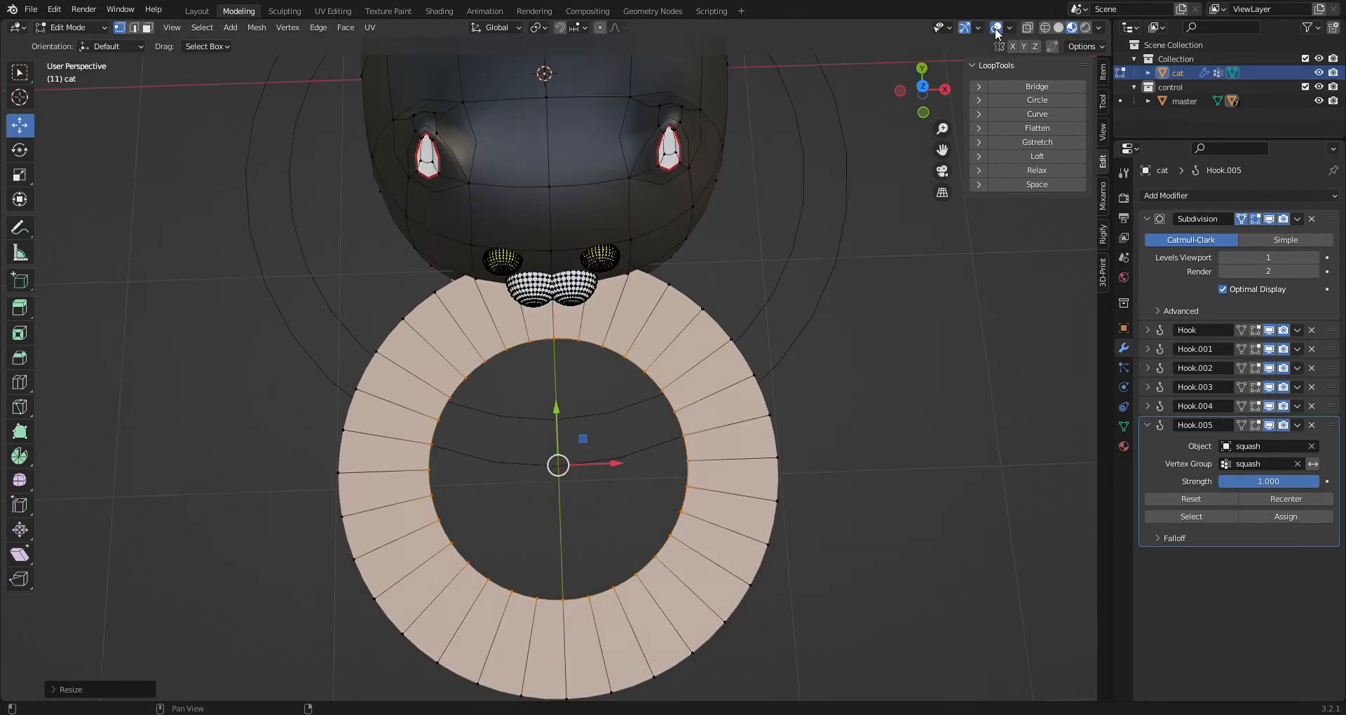
left_click(344, 28)
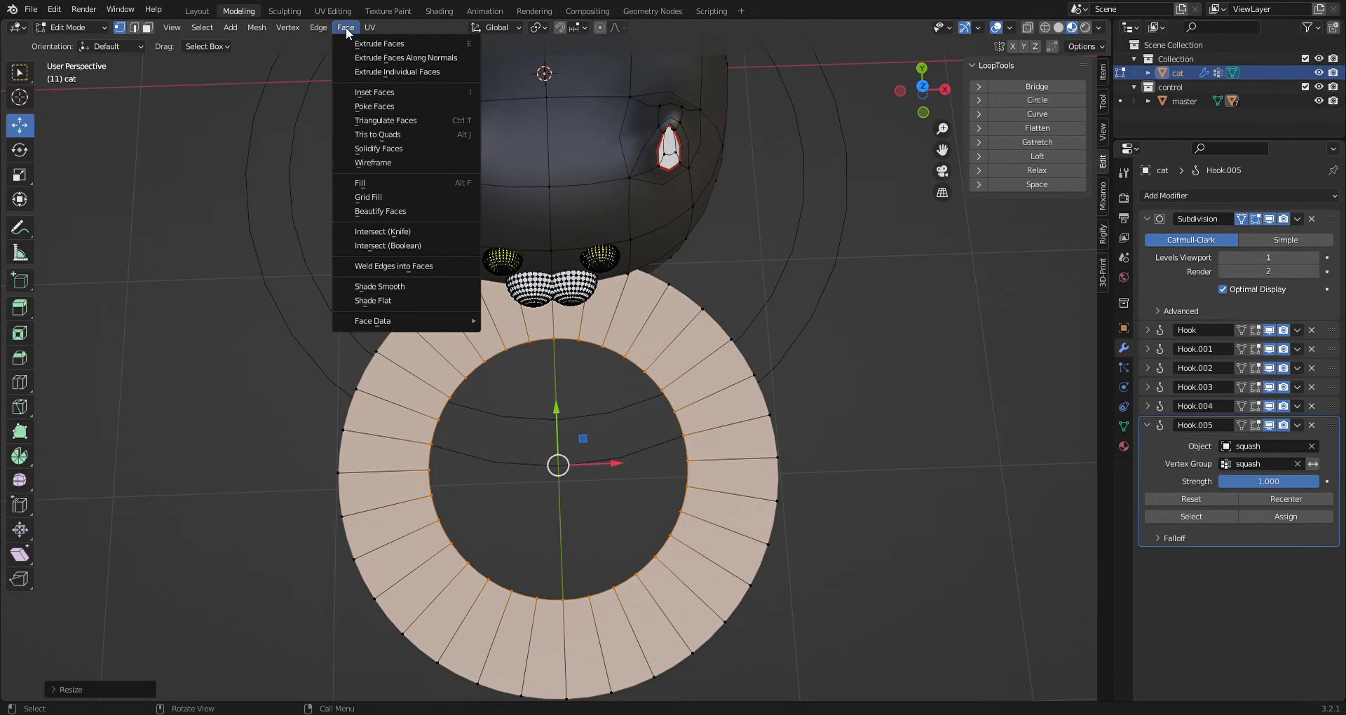
left_click(396, 197)
left_click(52, 691)
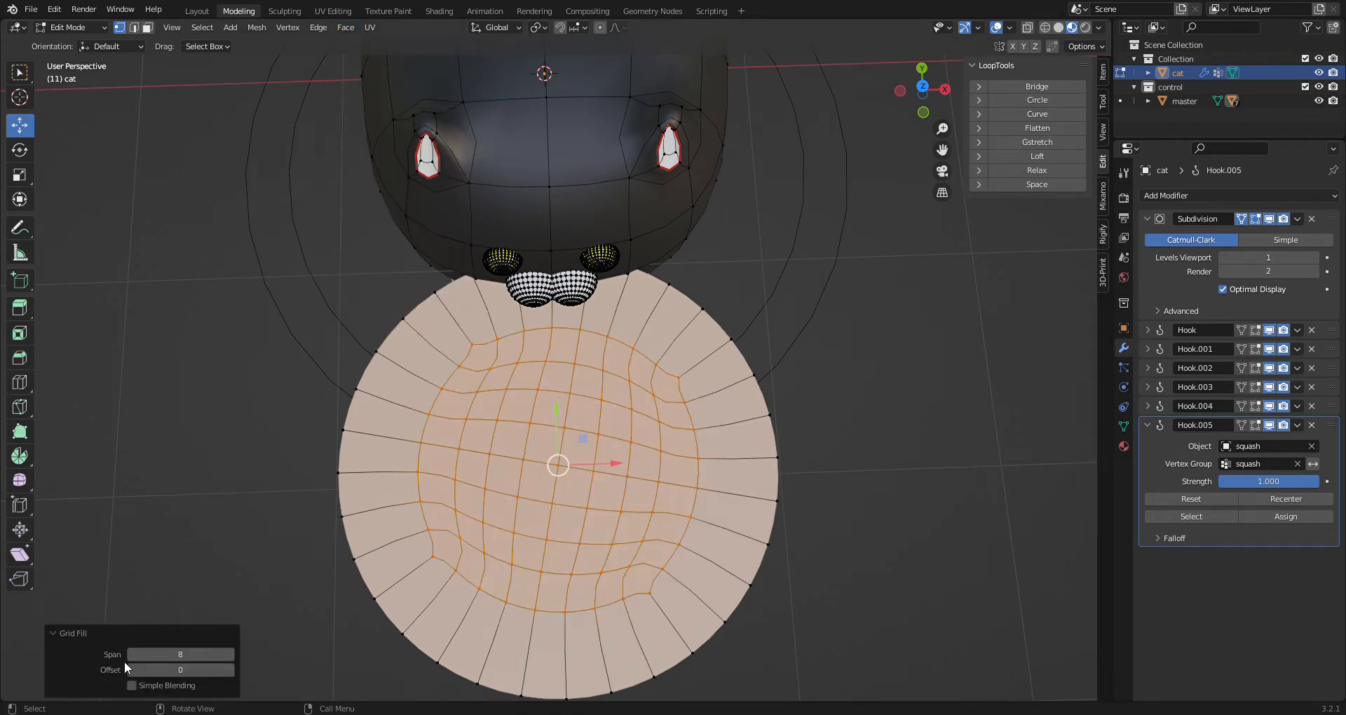
left_click(130, 670)
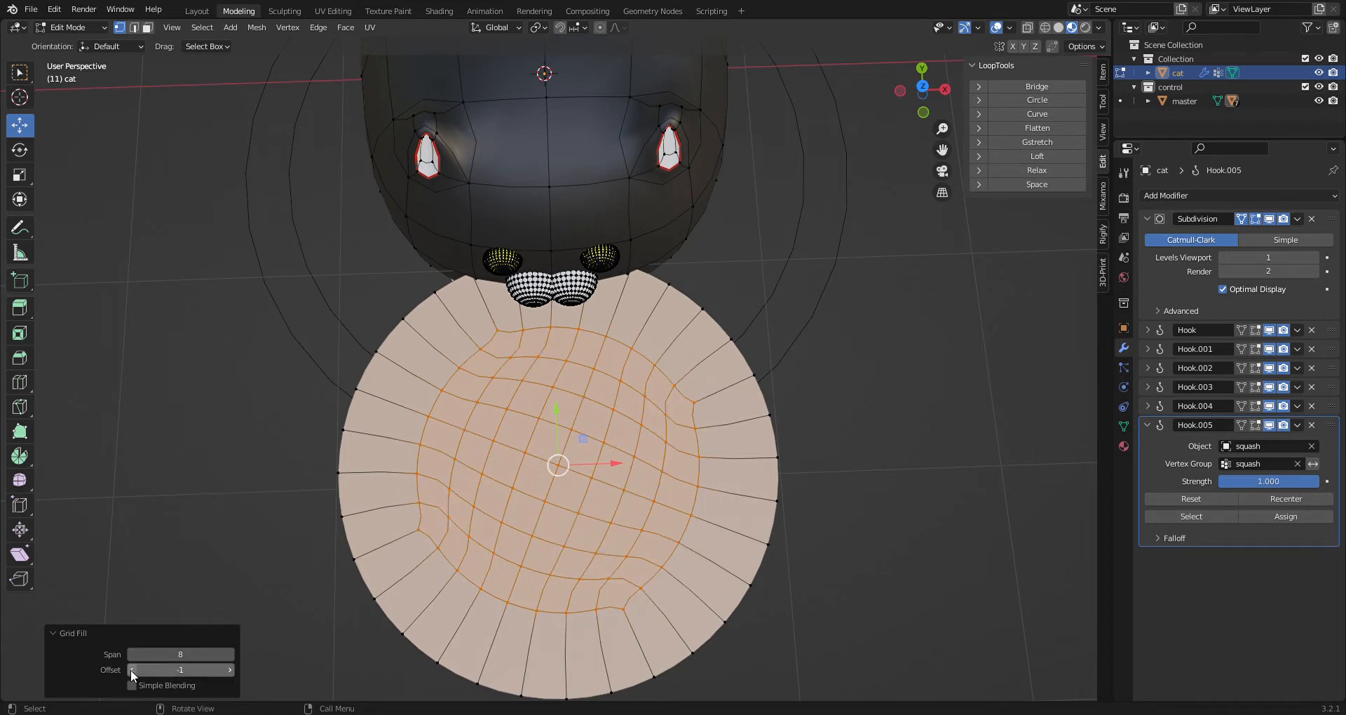
left_click(226, 670)
left_click(226, 670)
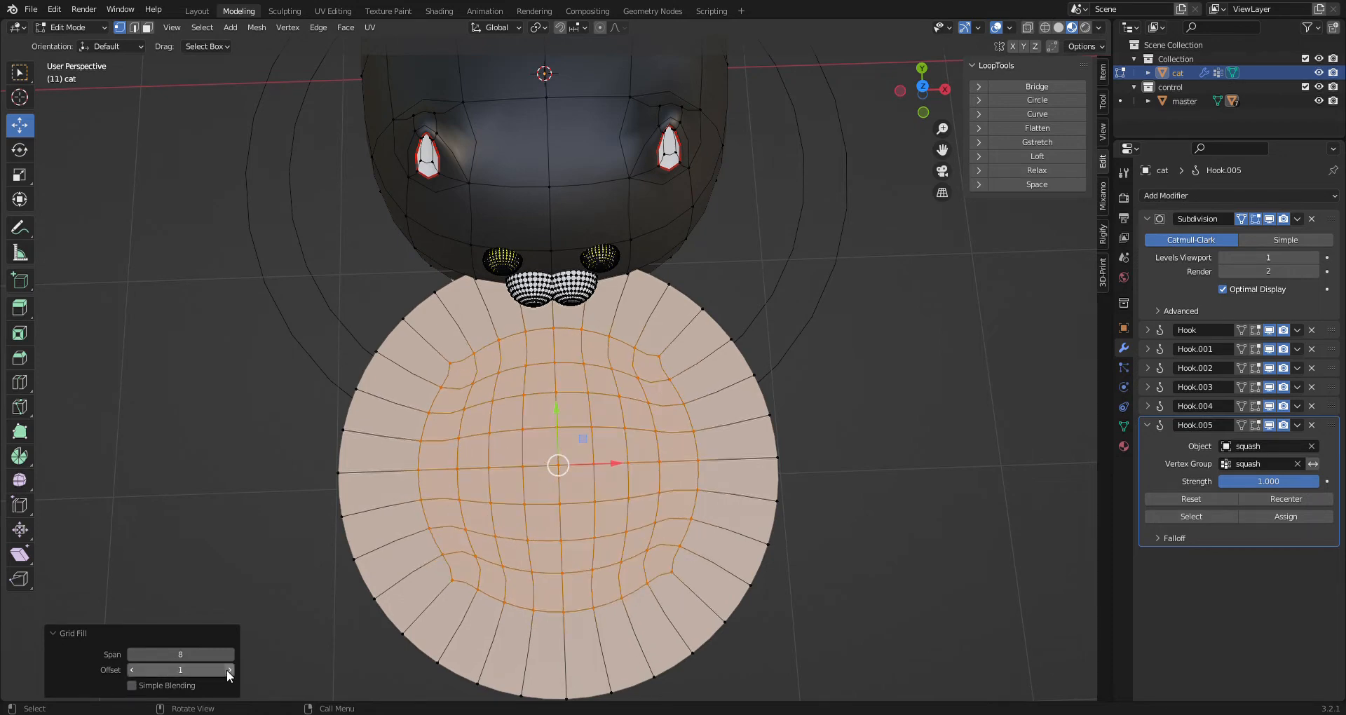
- Select the whole filled disc in front of the cat's face and rotate it 90° about the X axis
middle_click_drag(505, 421, 440, 412)
key("l")
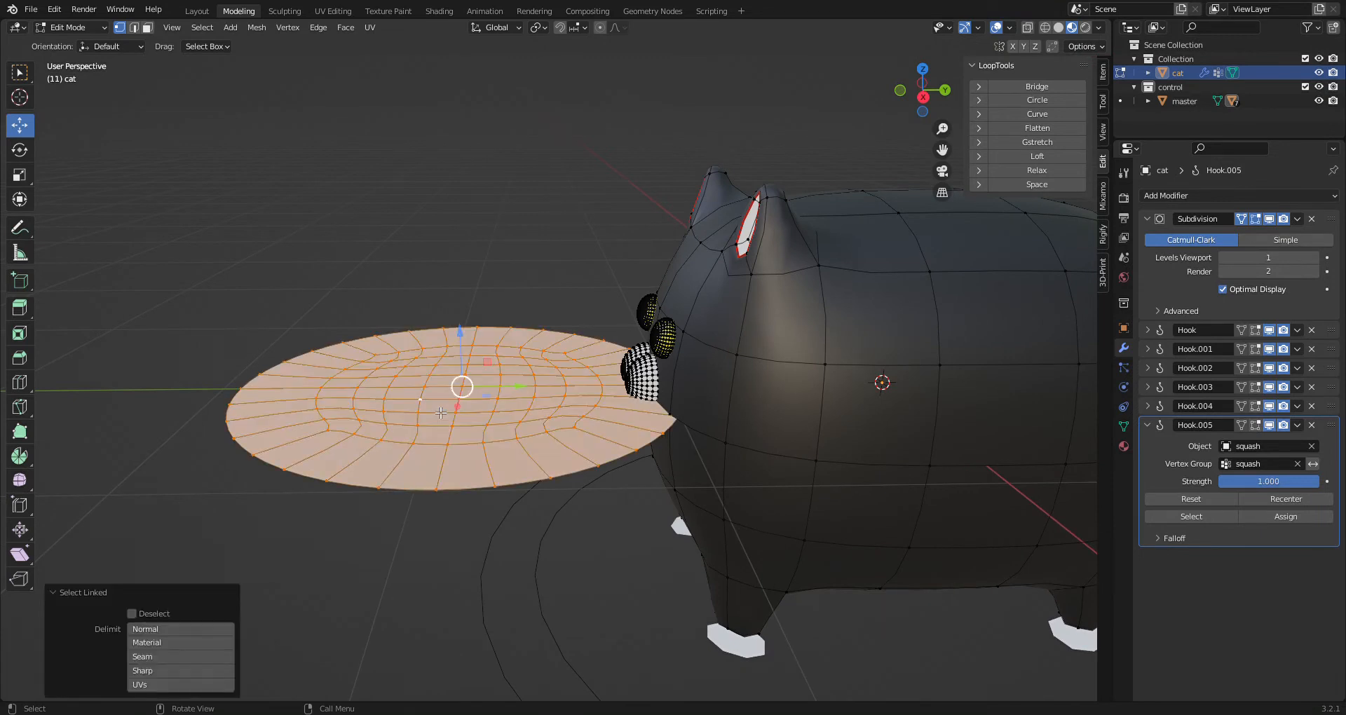
key("r")
key("x")
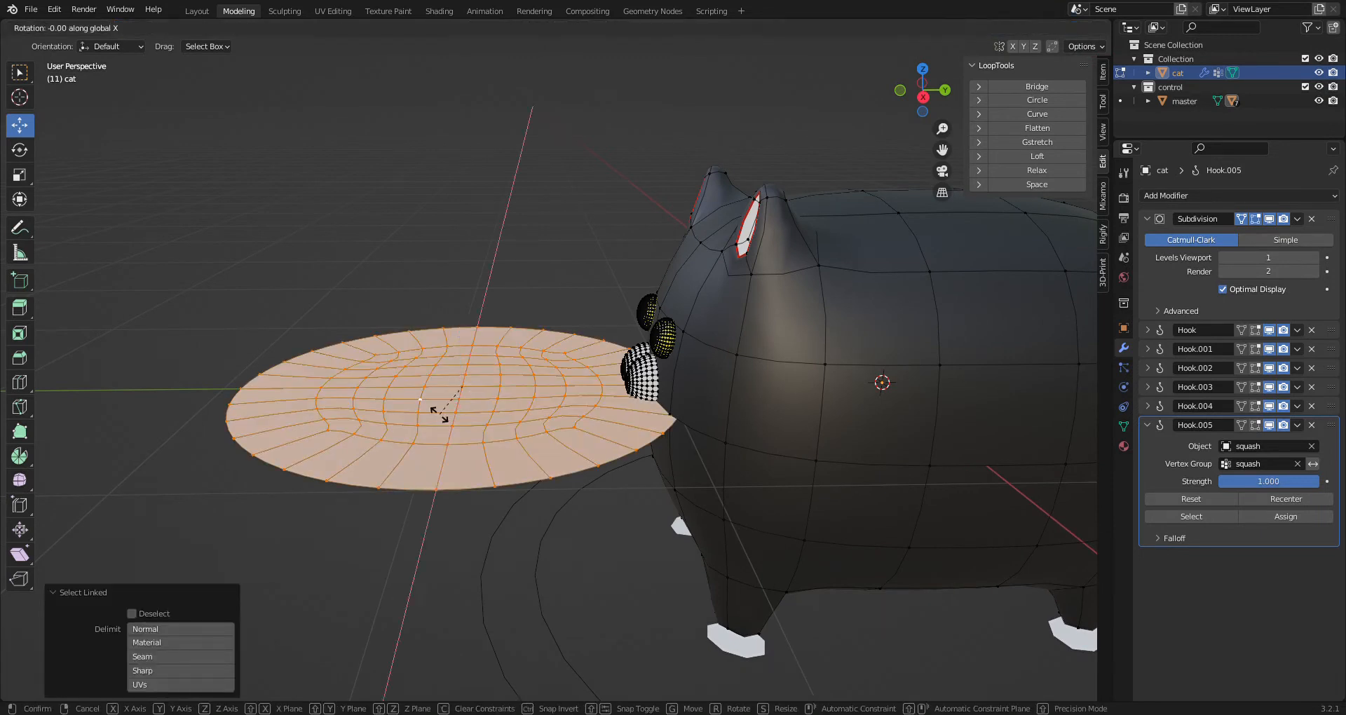
type("90")
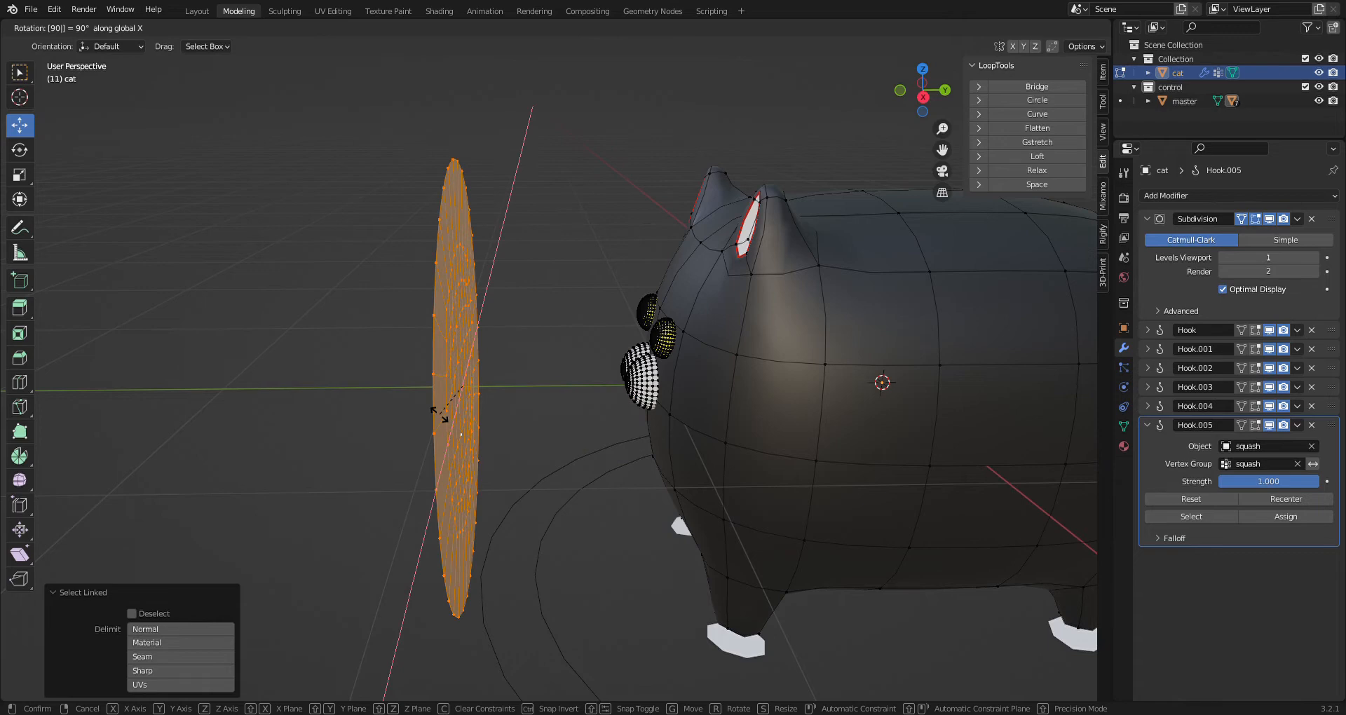
key("Return")
- Scale the disc down to about 0.046 and move it about 0.804 m along Y to the cat's muzzle
middle_click_drag(438, 415, 589, 352)
key("s")
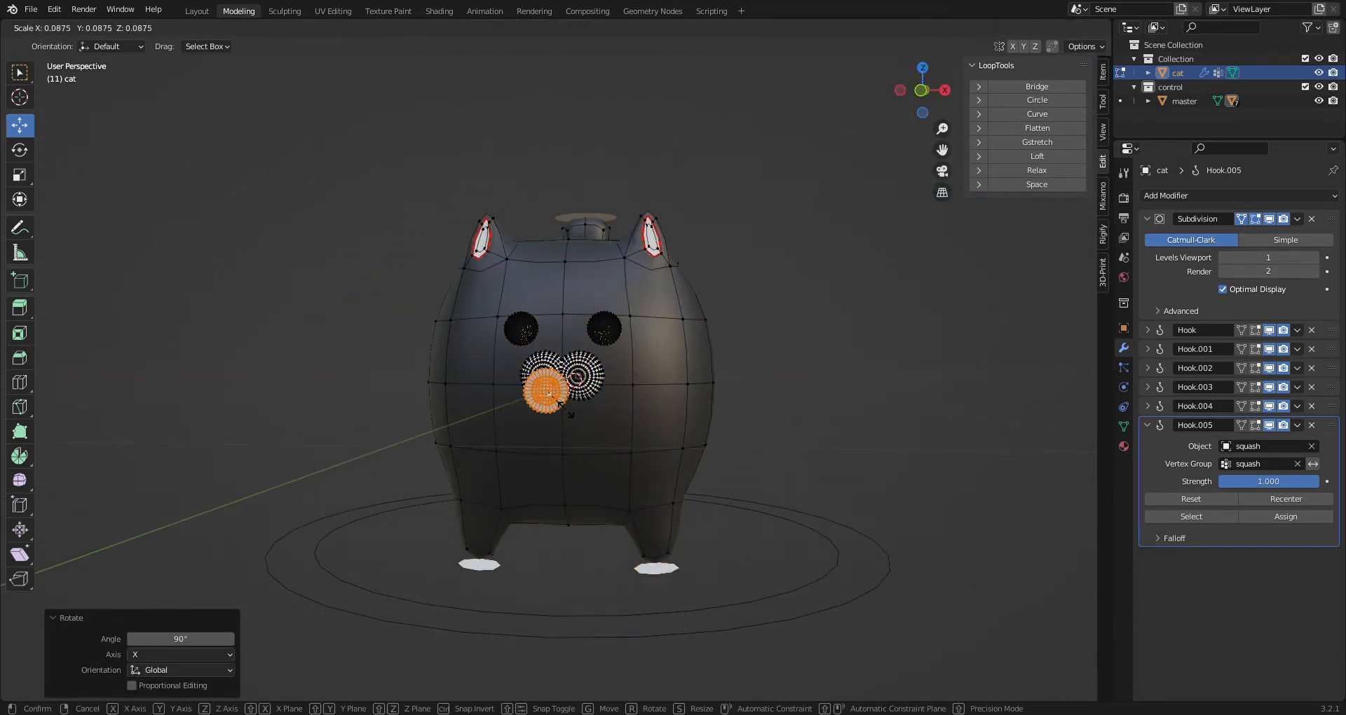
left_click(548, 394)
middle_click_drag(547, 395, 547, 426)
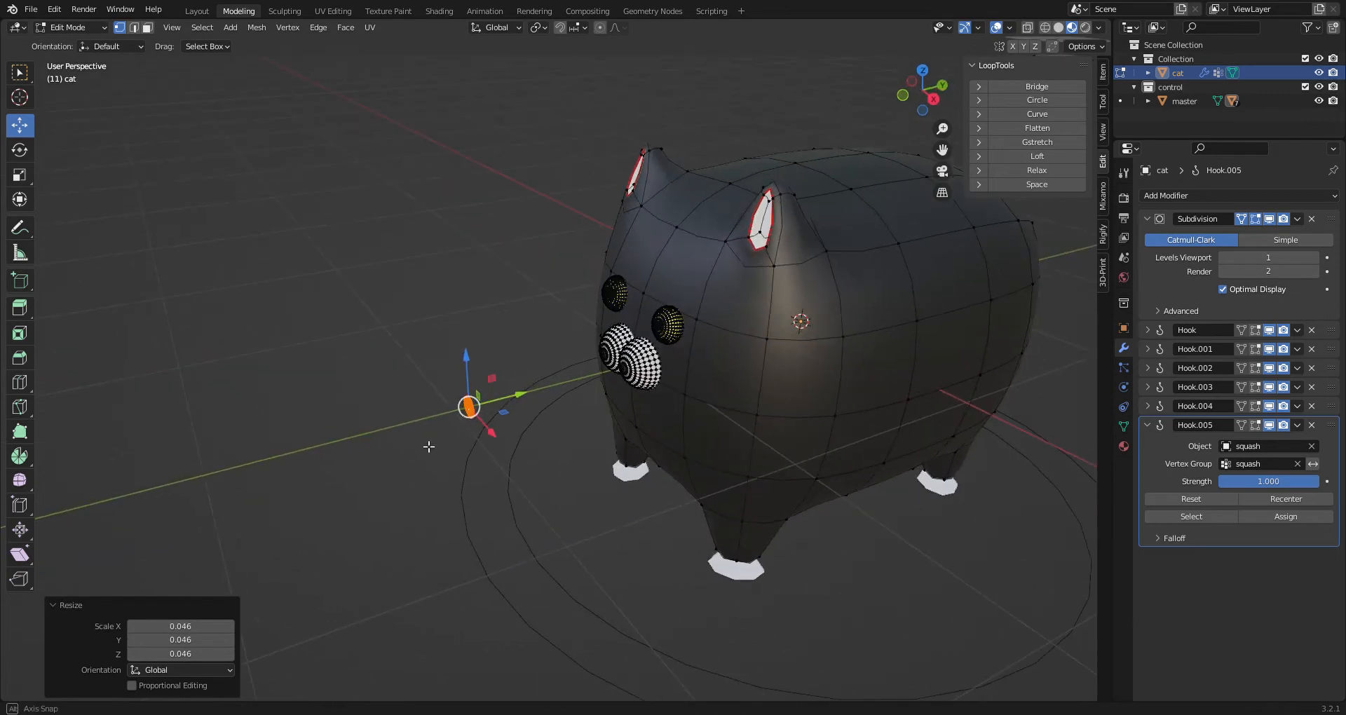
left_click_drag(522, 400, 691, 379)
left_click(689, 379)
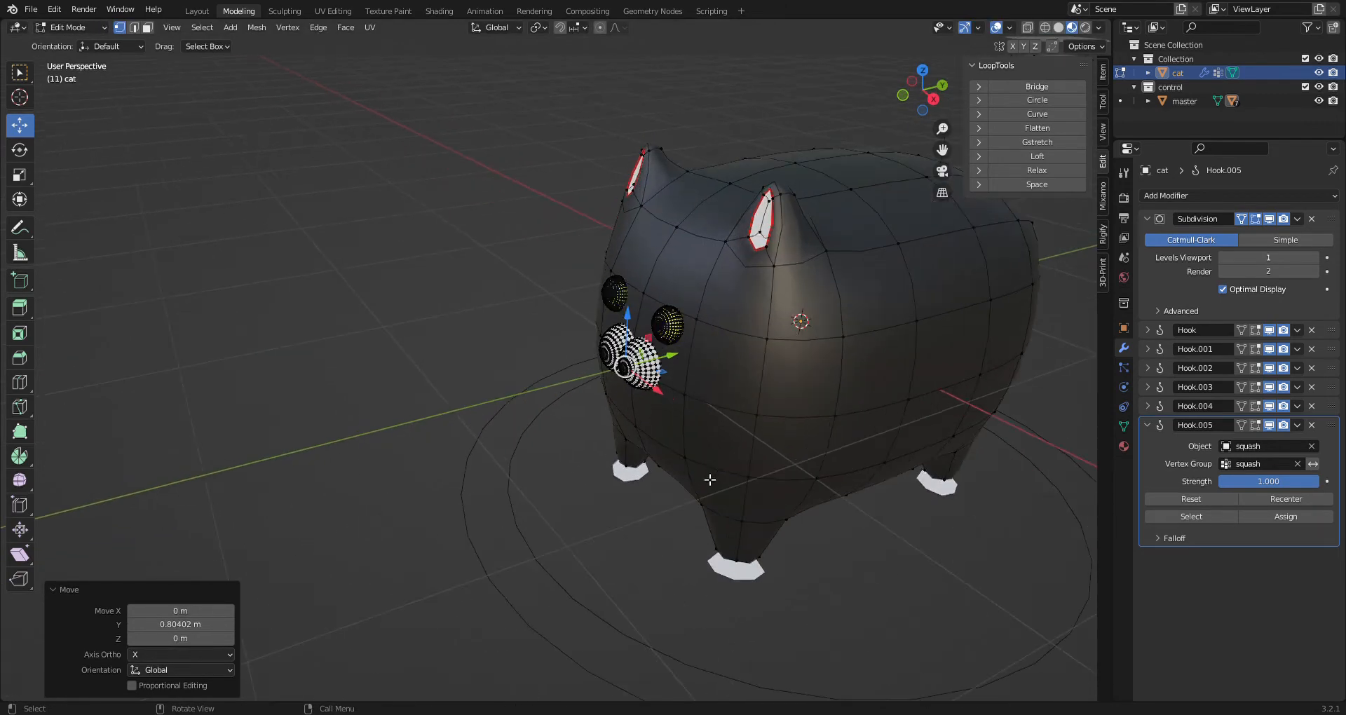
- Push the disc about 0.033 m further along Y into the muzzle and raise it about 0.027 m along Z
scroll(705, 505, "up", 6)
middle_click_drag(752, 483, 953, 465)
key("g")
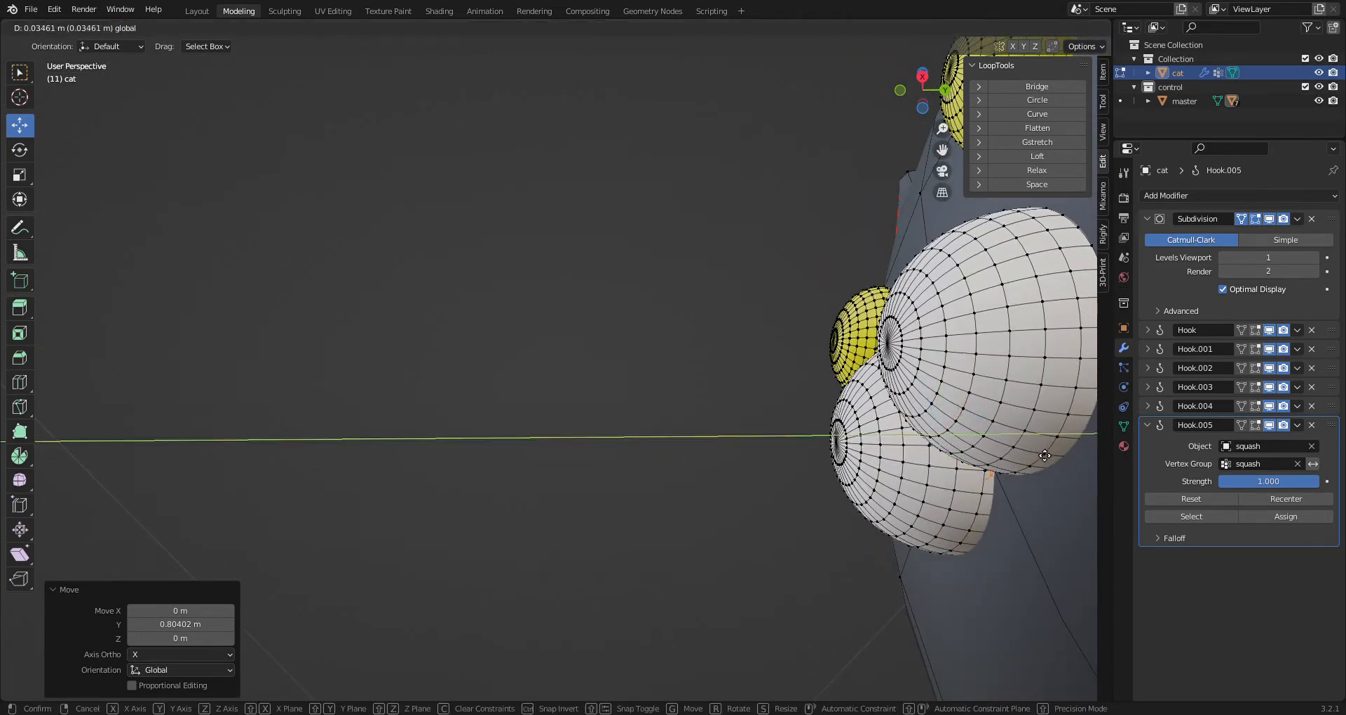
left_click(1044, 457)
middle_click_drag(1044, 457, 723, 407)
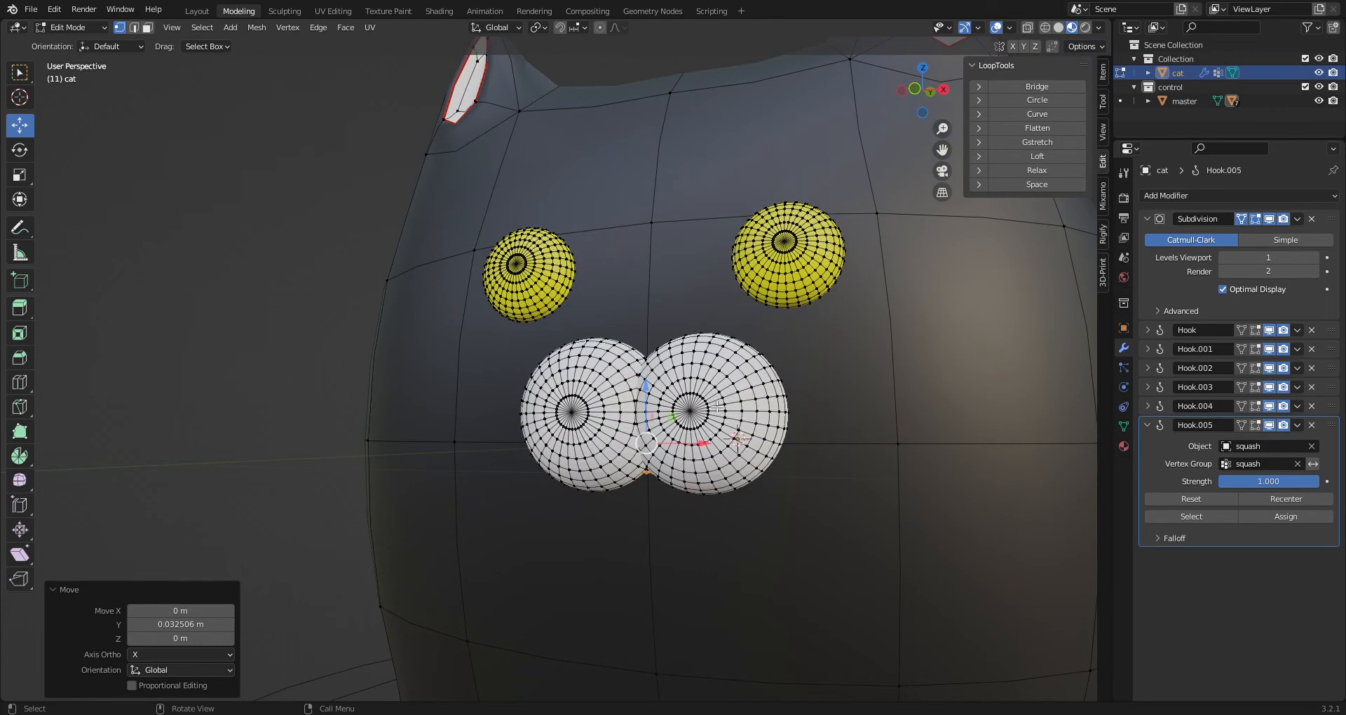
left_click_drag(652, 393, 659, 379)
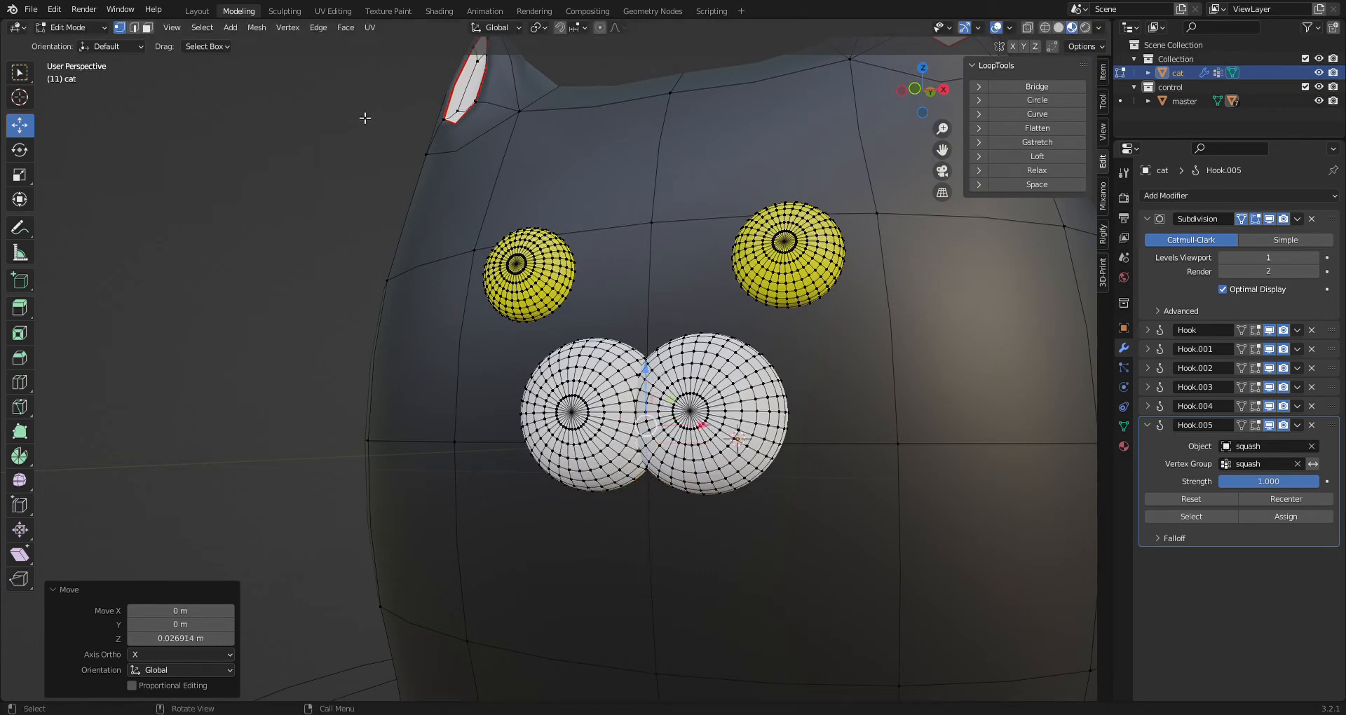
- Unwrap the selected disc in the UV Editing workspace
left_click(333, 11)
left_click(935, 31)
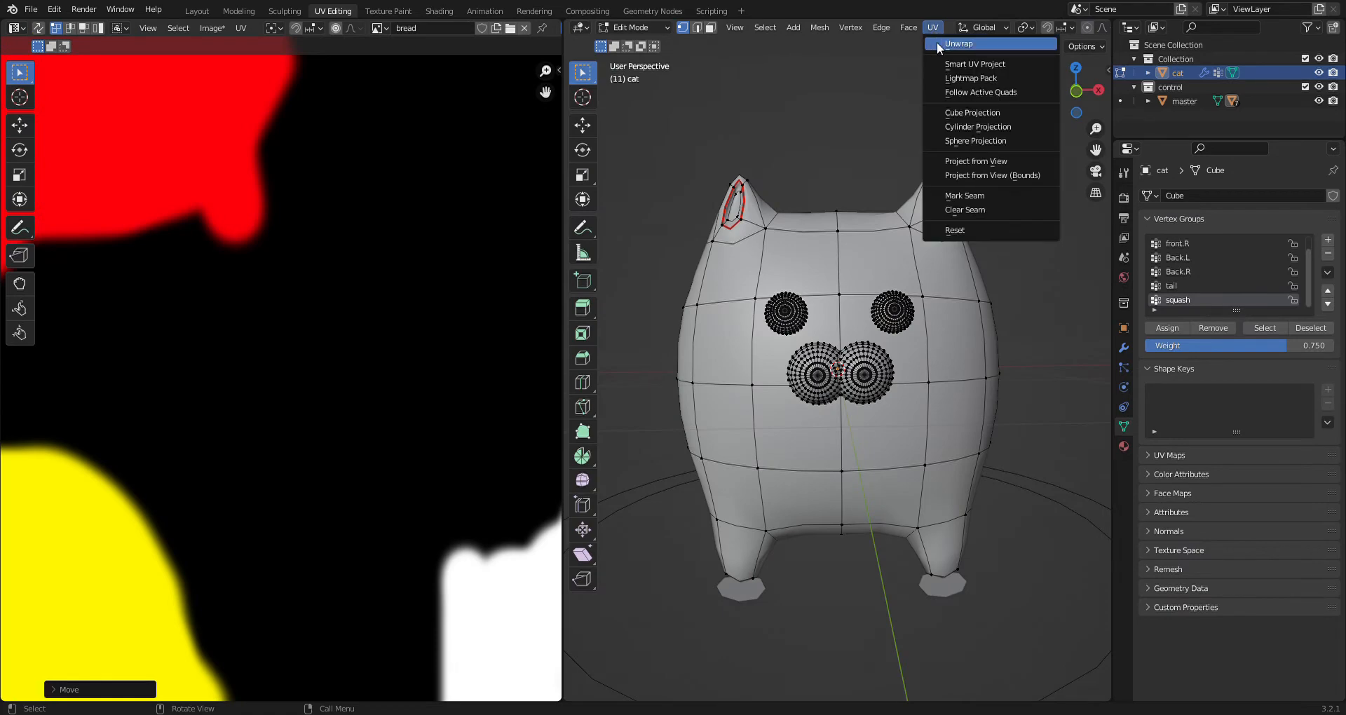
left_click(936, 42)
- Scale down the disc's UVs and move them onto the red area of the bread image
key("a")
key("s")
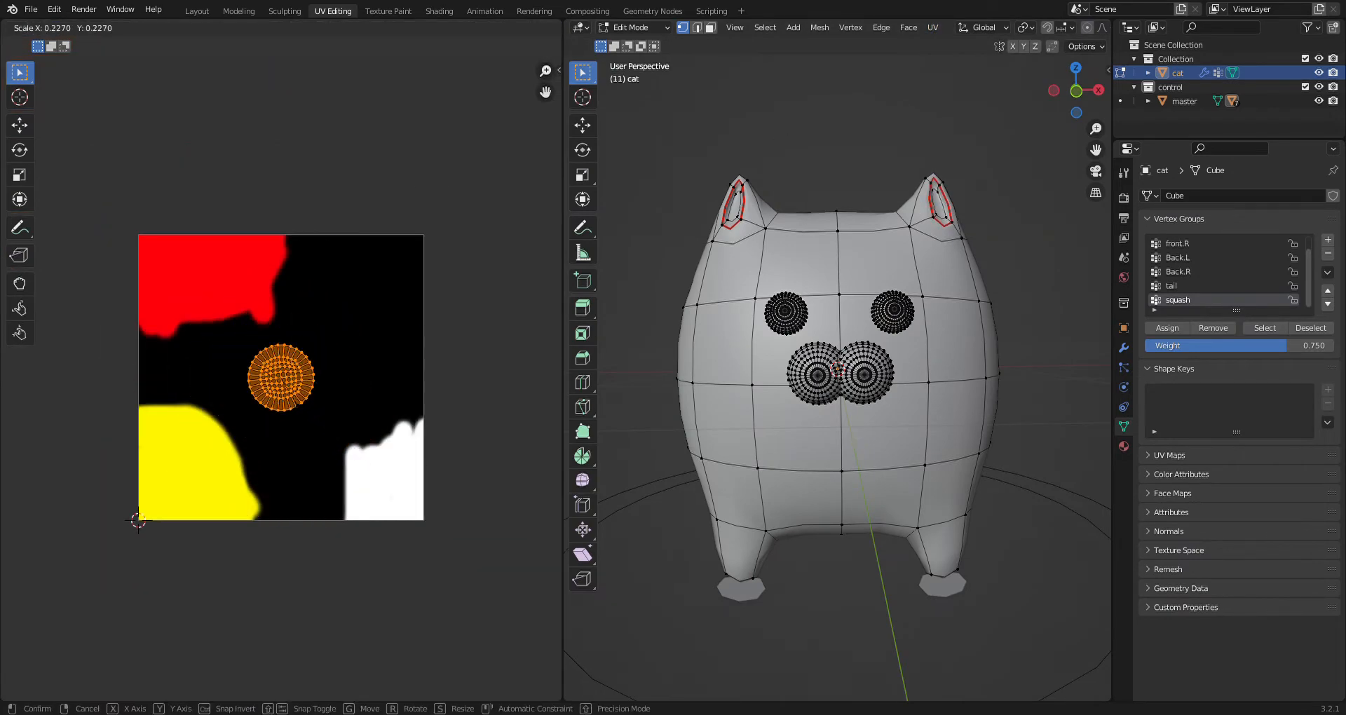
left_click(299, 411)
key("g")
left_click(228, 363)
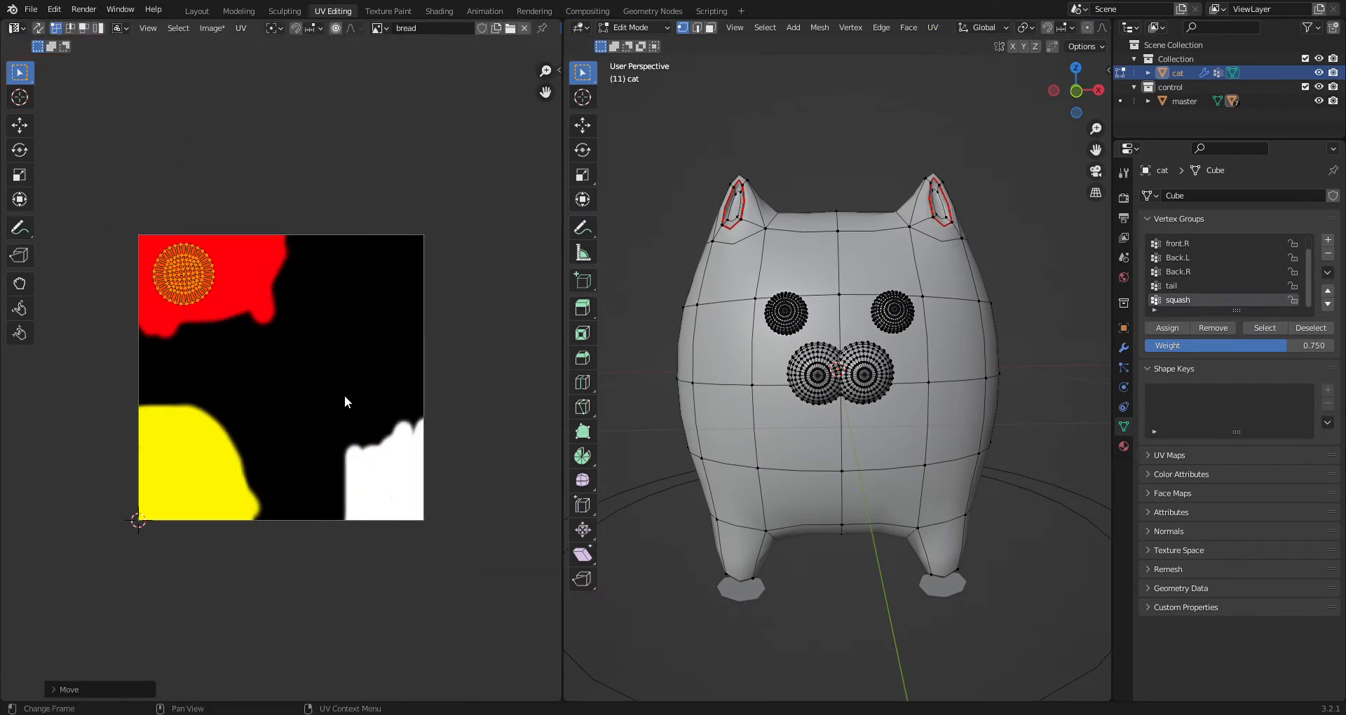
- Raise the disc about 0.028 m along Z behind the muzzle spheres in the Modeling workspace
left_click(242, 12)
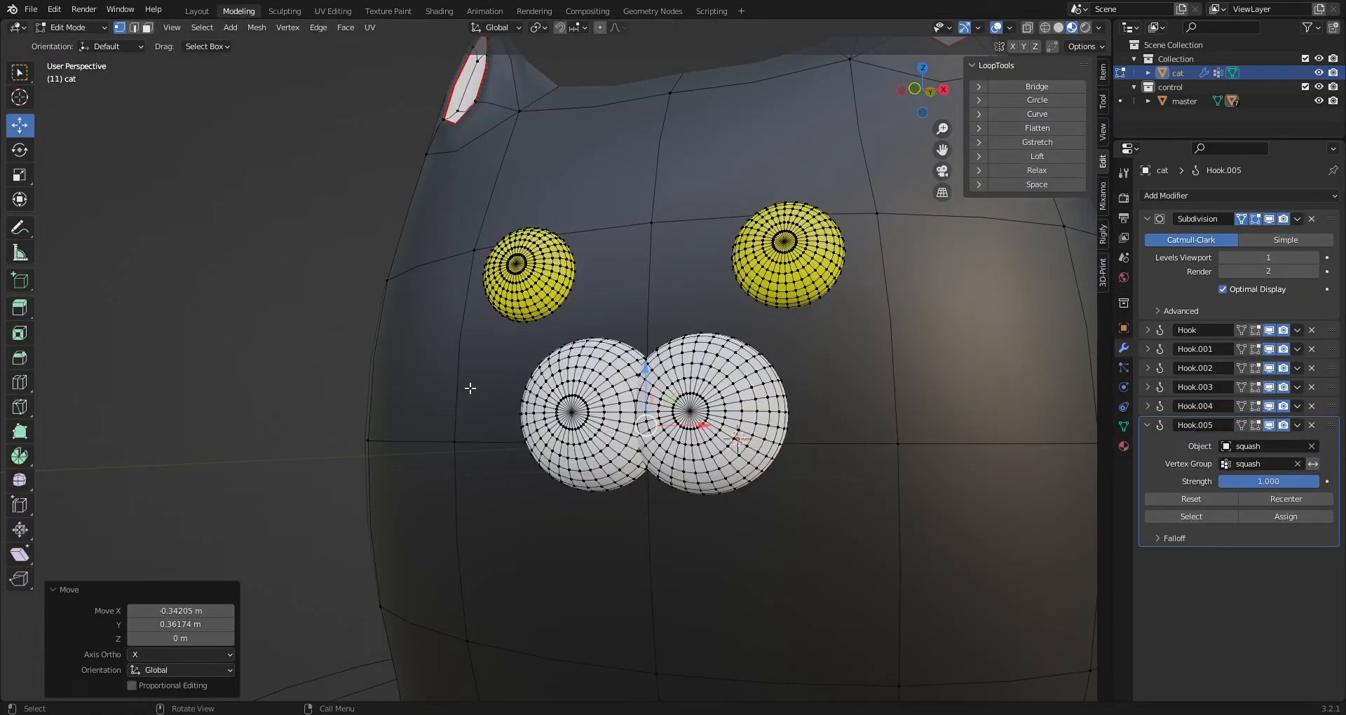
left_click_drag(647, 375, 624, 352)
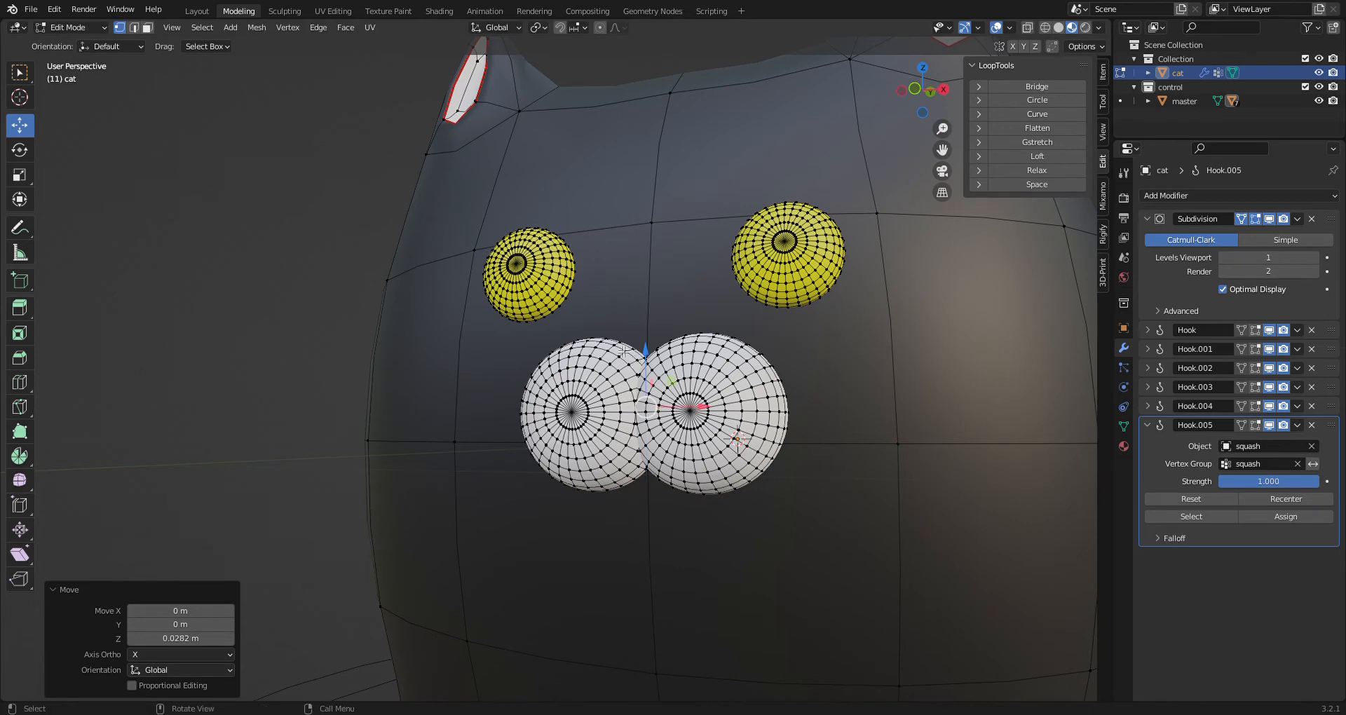
- Add a first, basis shape key to the cat in the Layout workspace, with its vertex group list collapsed
left_click(212, 12)
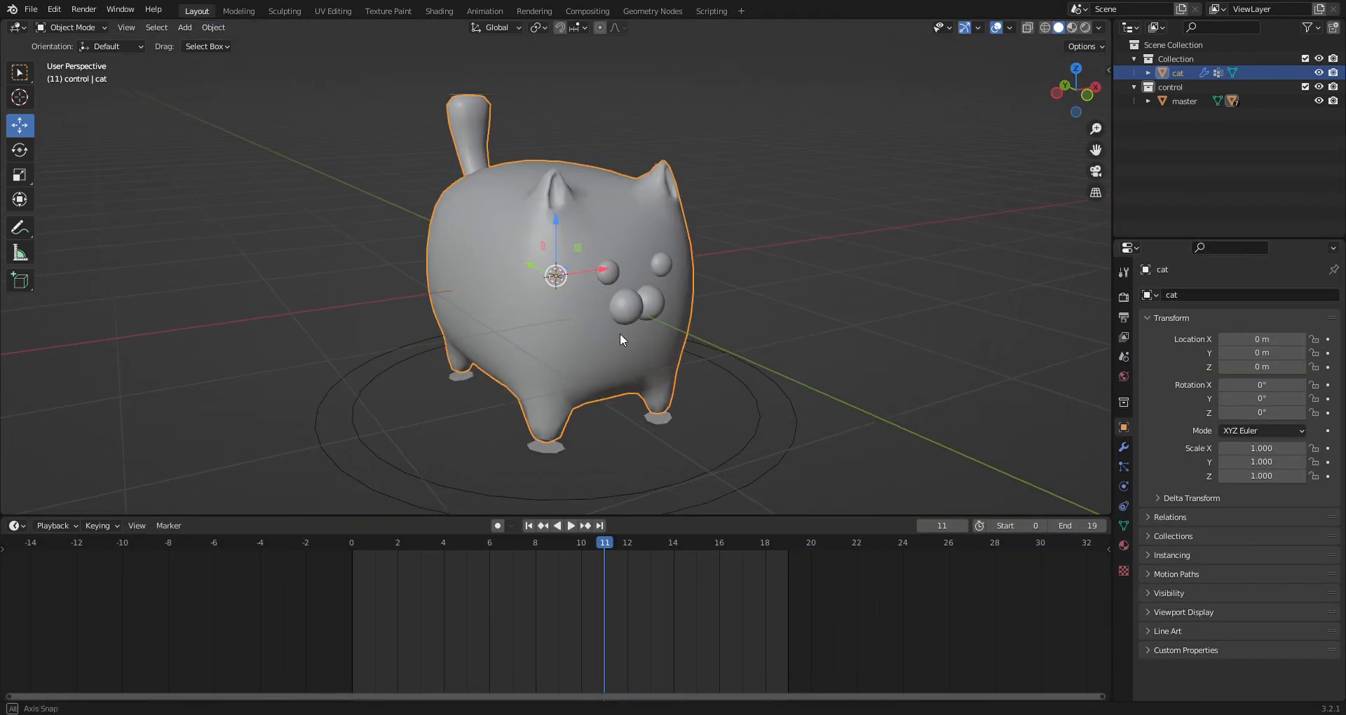
middle_click_drag(562, 324, 640, 335)
left_click(1124, 546)
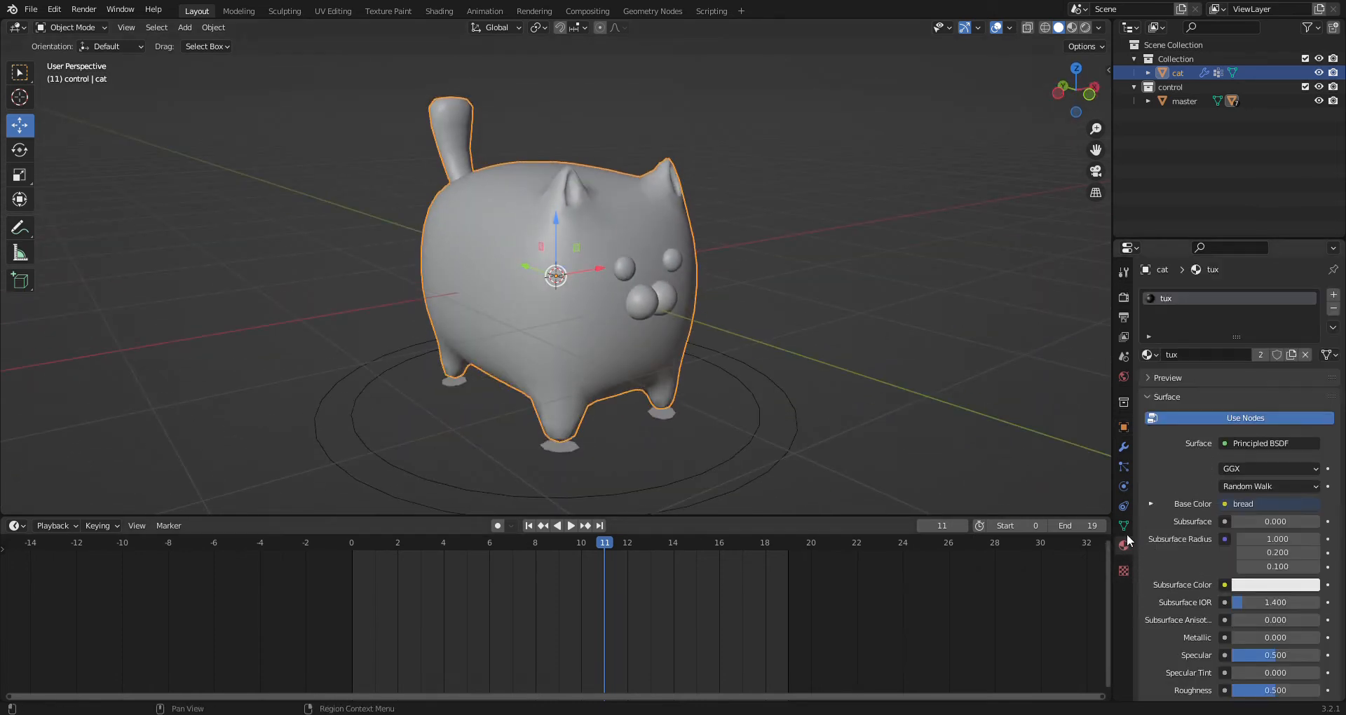
left_click(1124, 526)
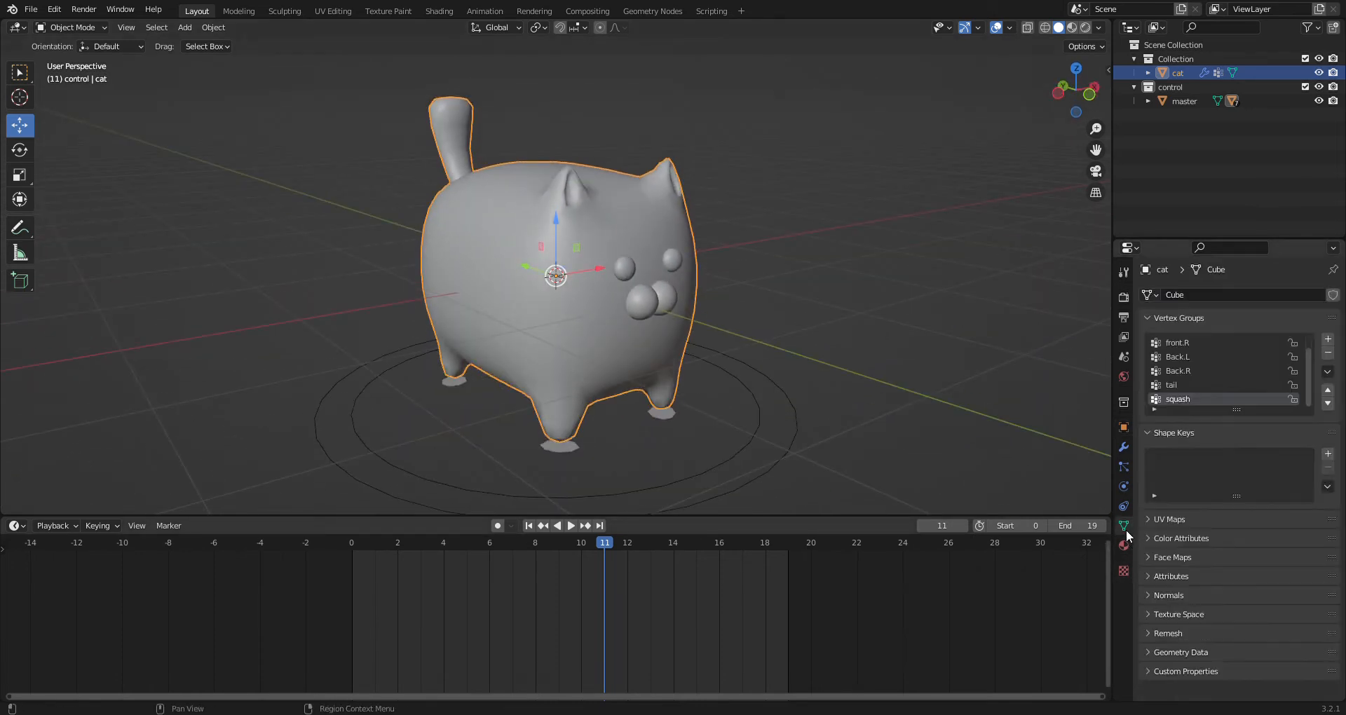
left_click(1143, 317)
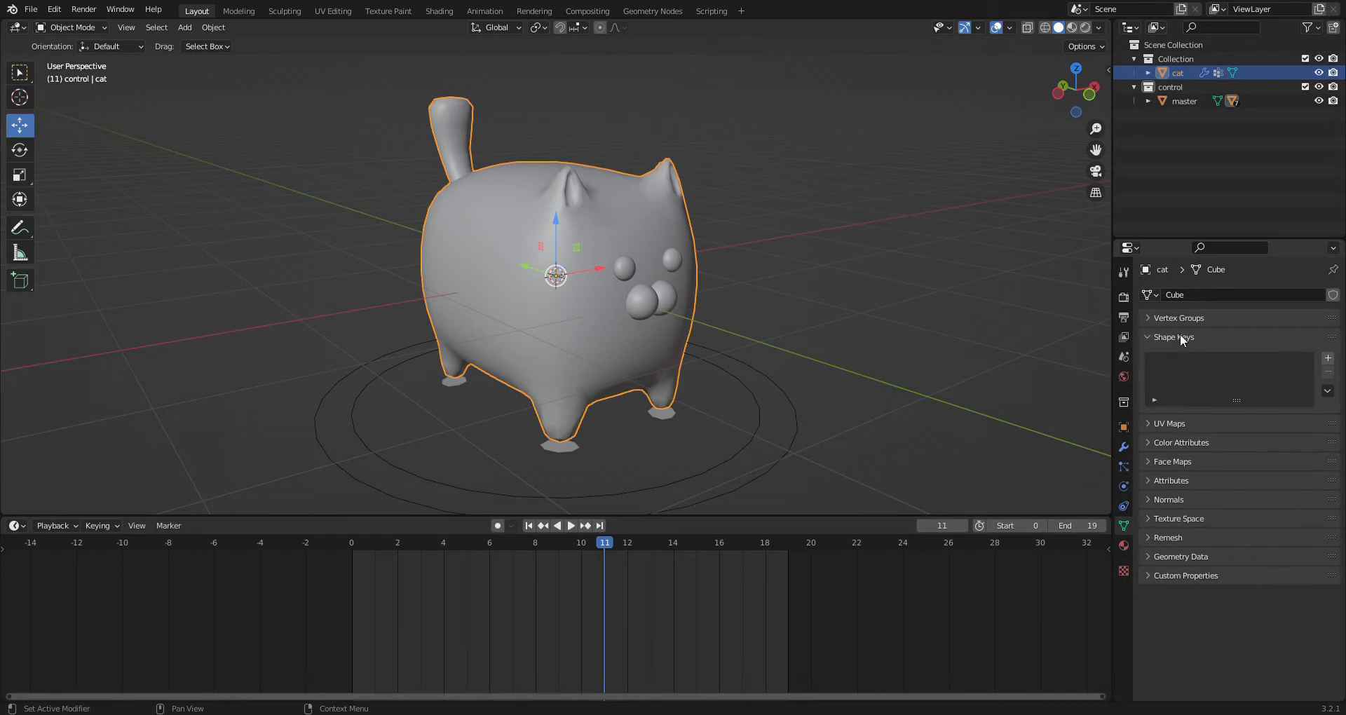
left_click(1327, 360)
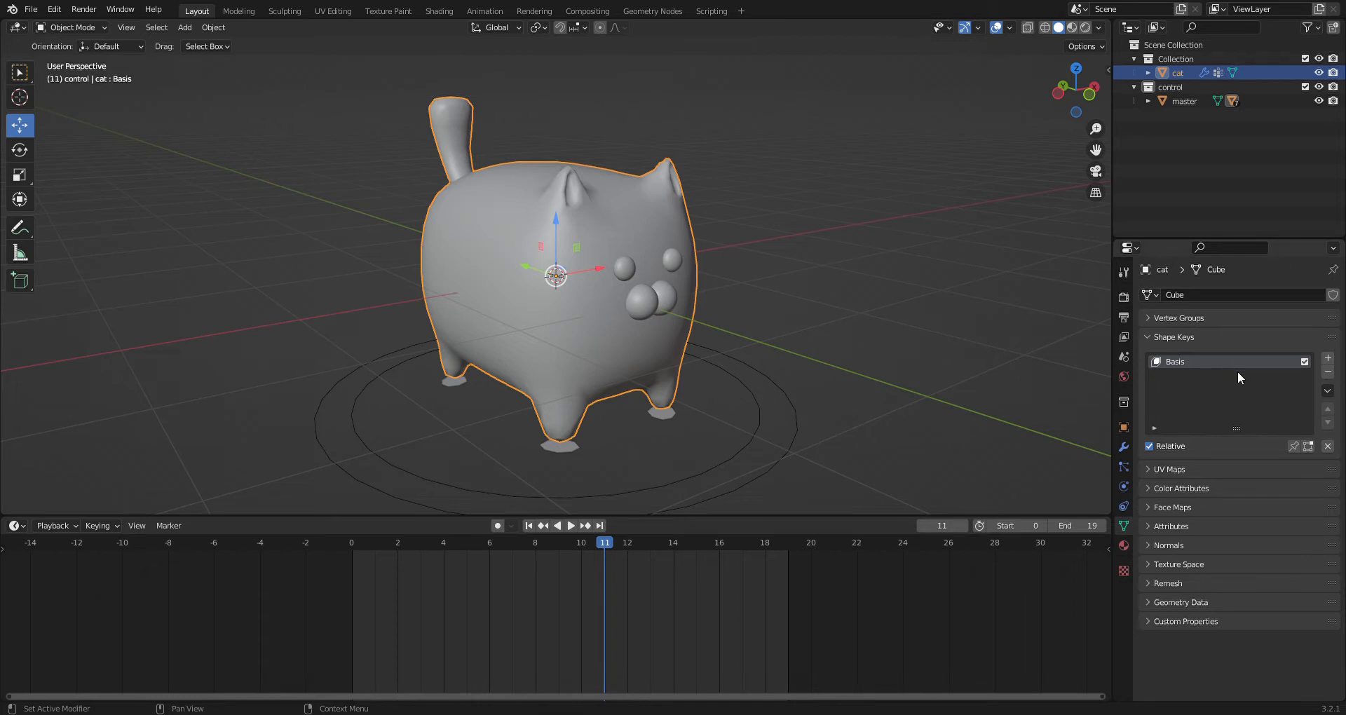
- Set the viewport level of the cat's Subdivision modifier to 2
middle_click_drag(1006, 372, 531, 273)
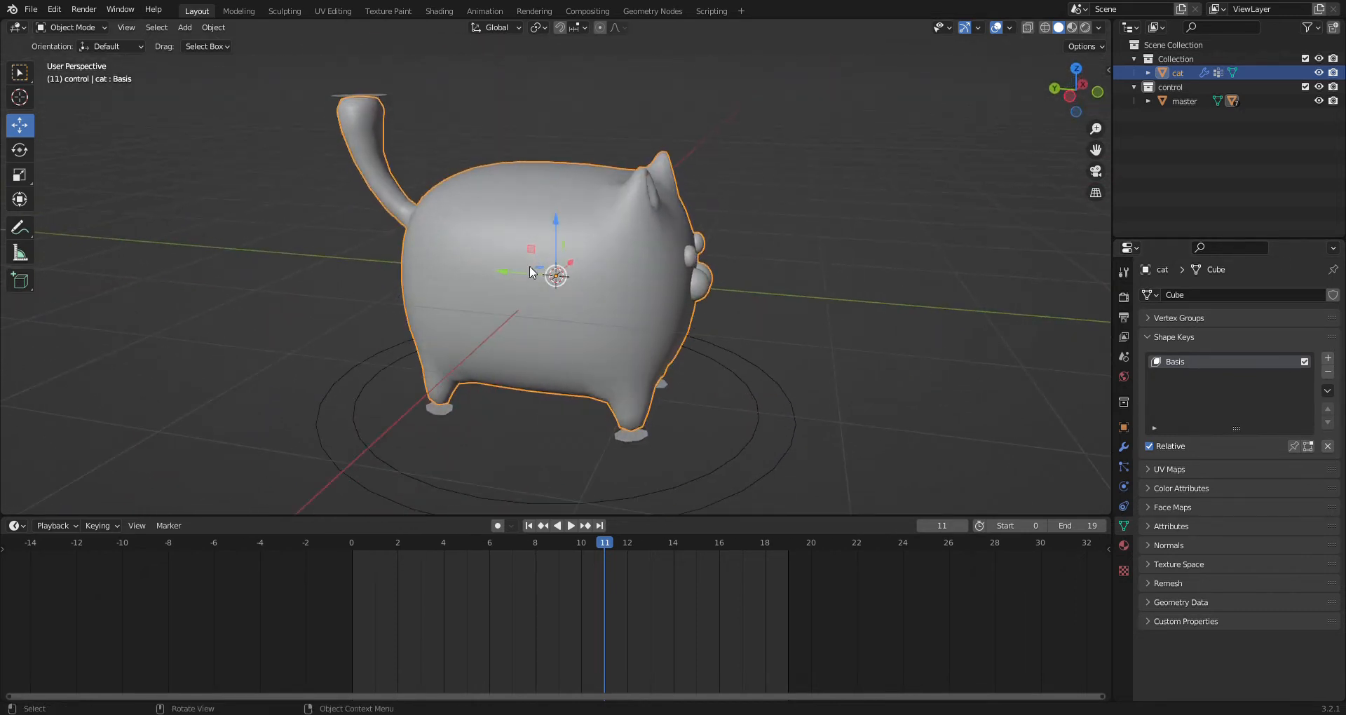
left_click(1123, 447)
left_click(1317, 357)
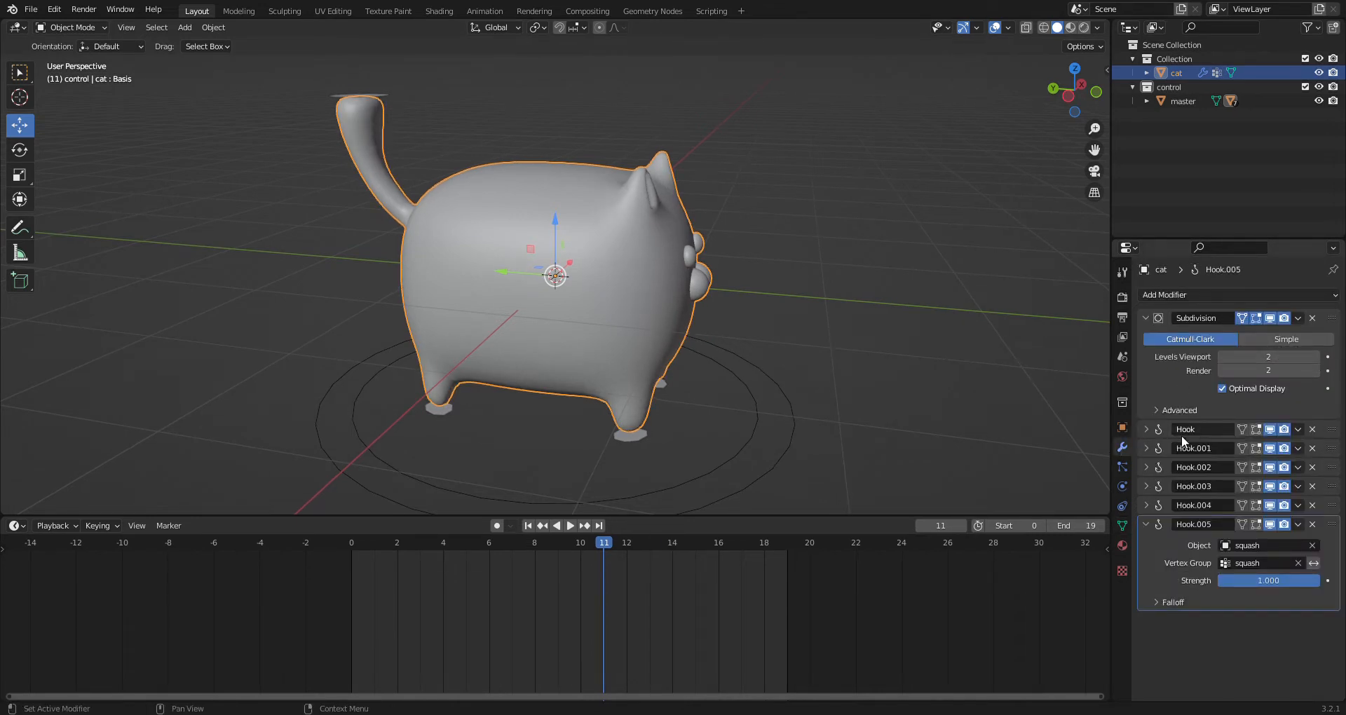
- Add a second shape key to the cat and name it mow
left_click(1123, 546)
middle_click_drag(996, 435, 861, 399)
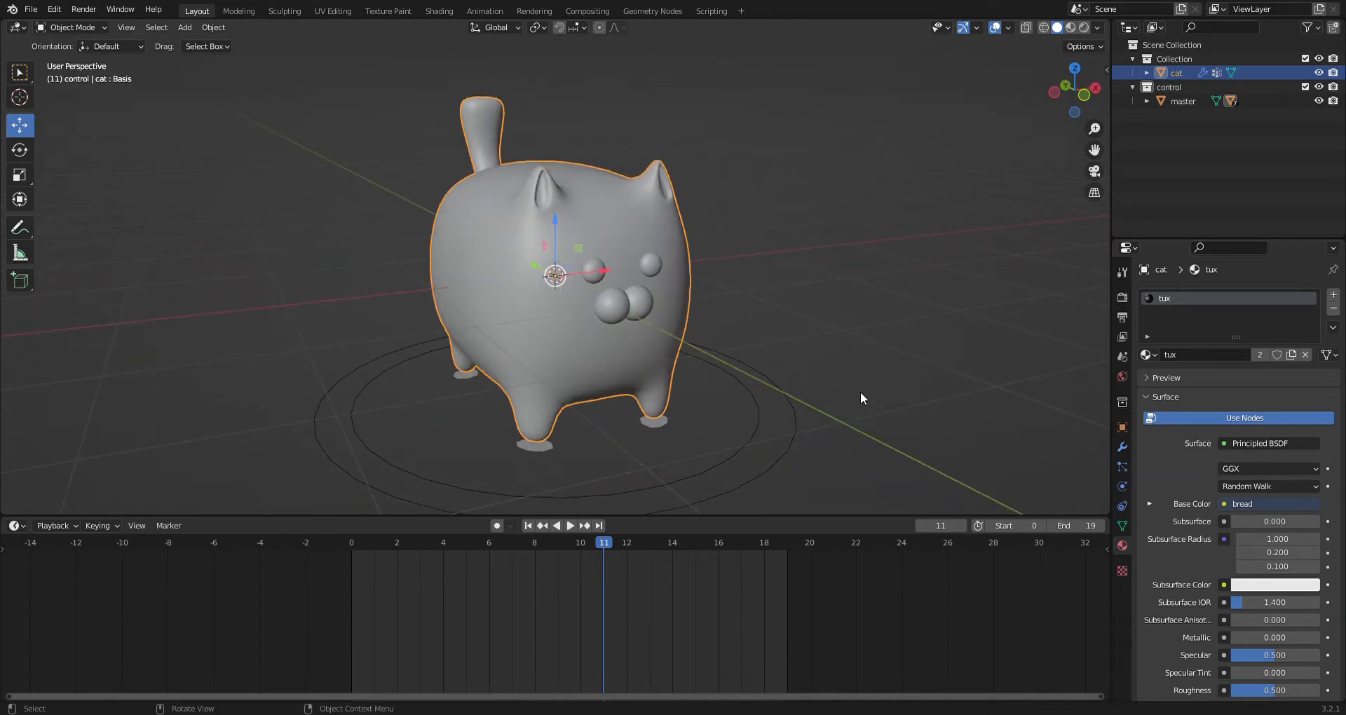
left_click(1122, 525)
left_click(1328, 358)
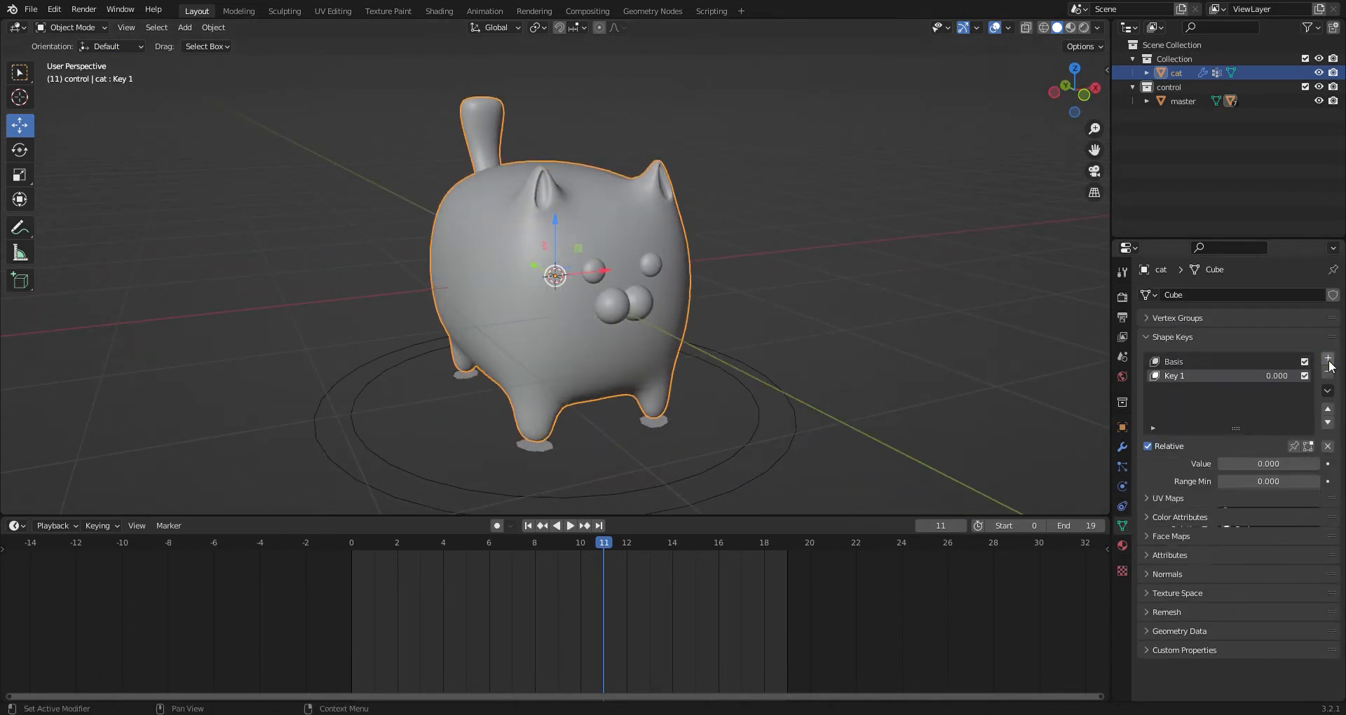
double_click(1182, 377)
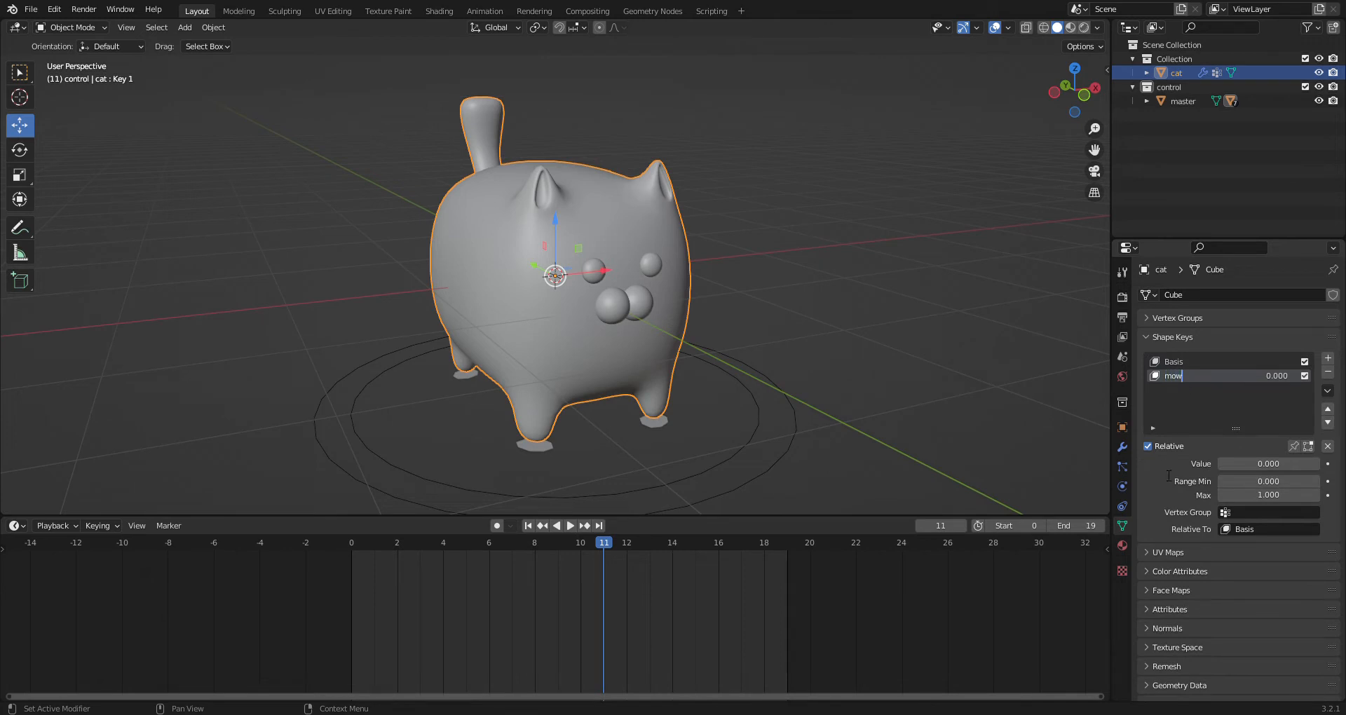
key("Return")
- With the mow shape key active, lower the mouth disc about 0.099 m along Z in the Modeling workspace
left_click(239, 10)
scroll(644, 541, "up", 3)
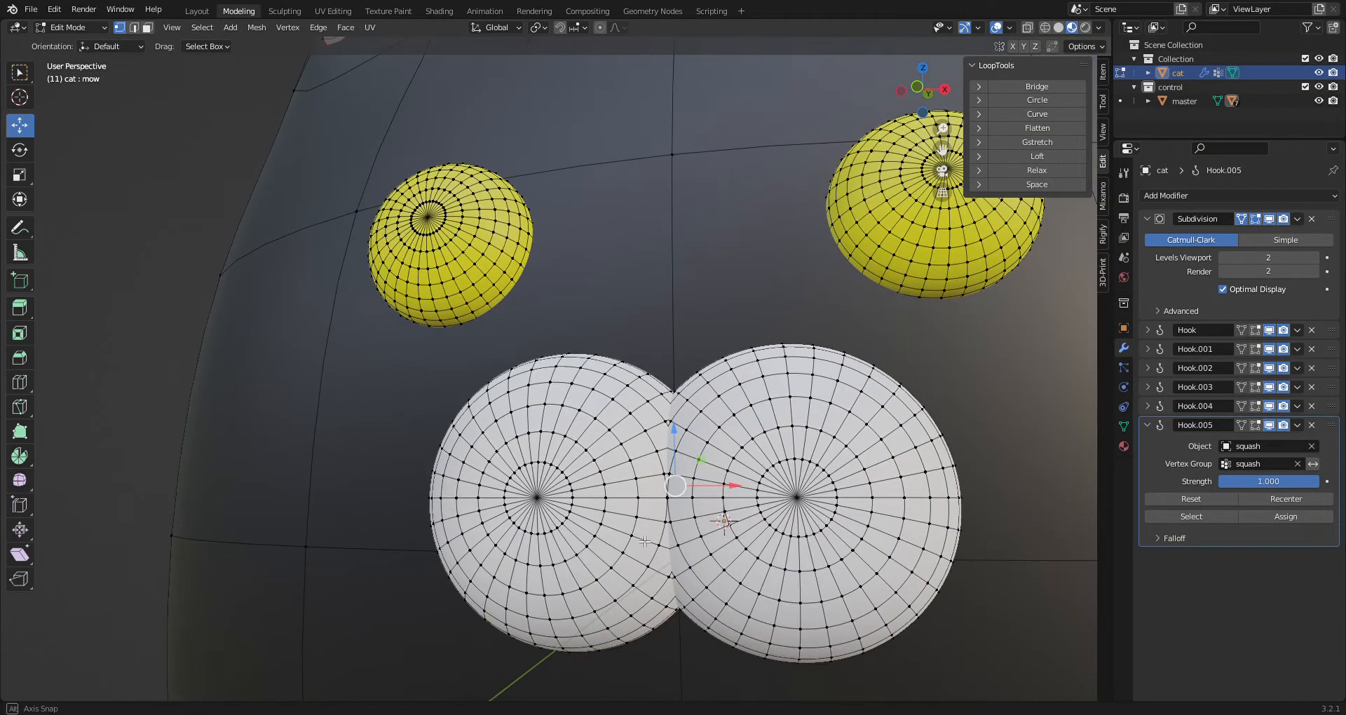
left_click_drag(677, 441, 684, 573)
scroll(533, 467, "down", 3)
scroll(532, 467, "down", 6)
middle_click_drag(429, 345, 457, 373)
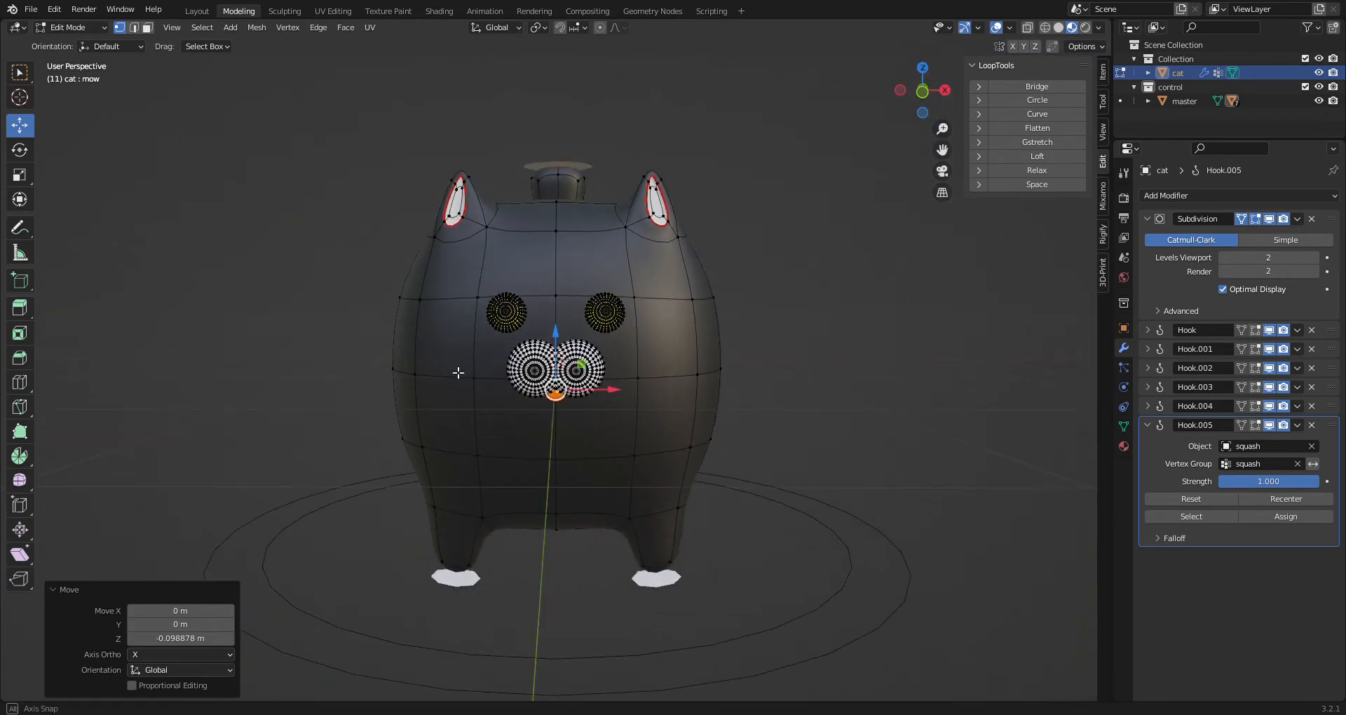
- Show the cat with material preview shading in the Layout workspace and try out the mow shape key's value, ending at 0
left_click(1124, 426)
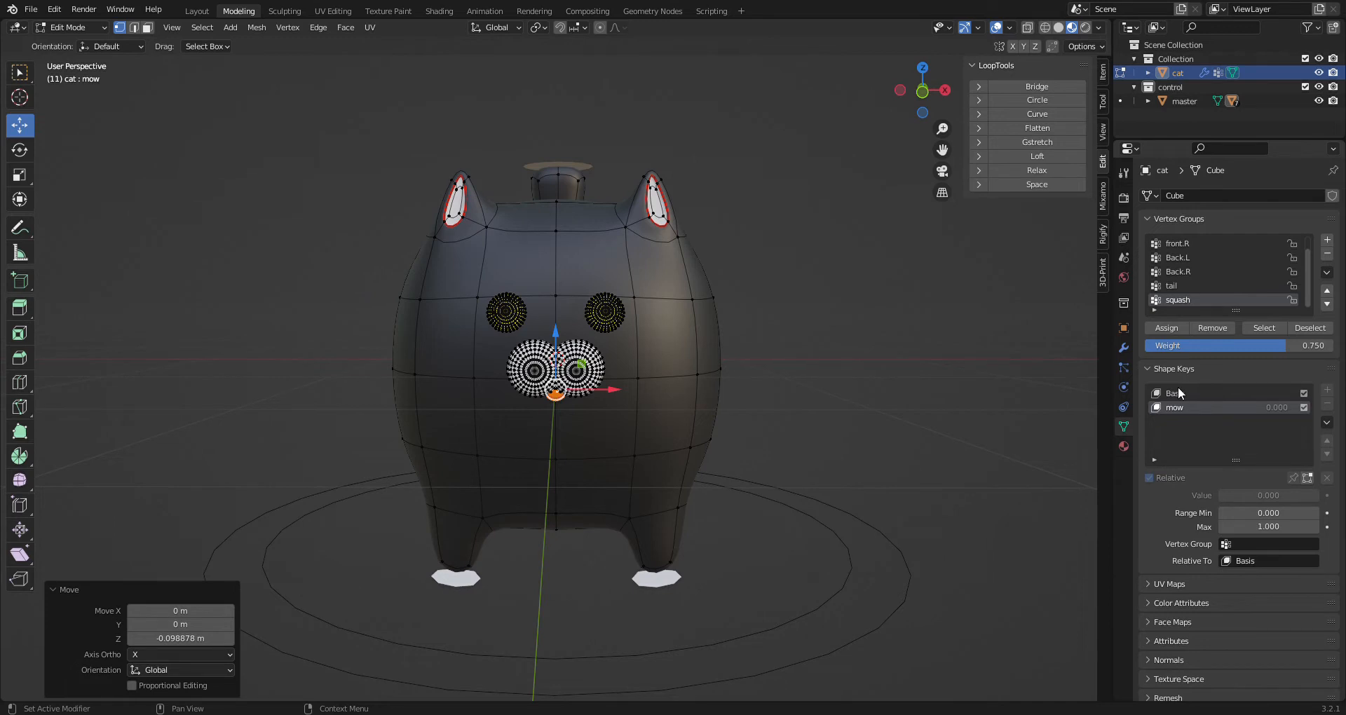
left_click(197, 12)
scroll(853, 488, "up", 4)
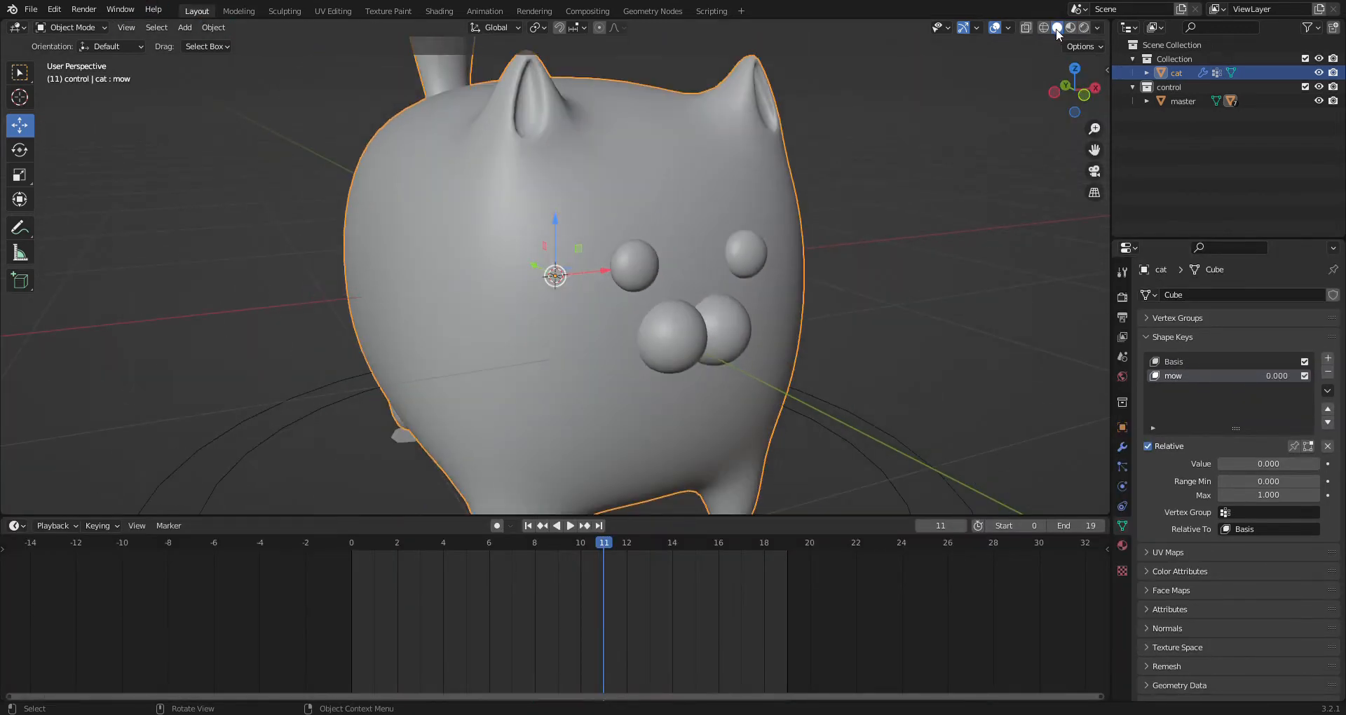
left_click(1070, 28)
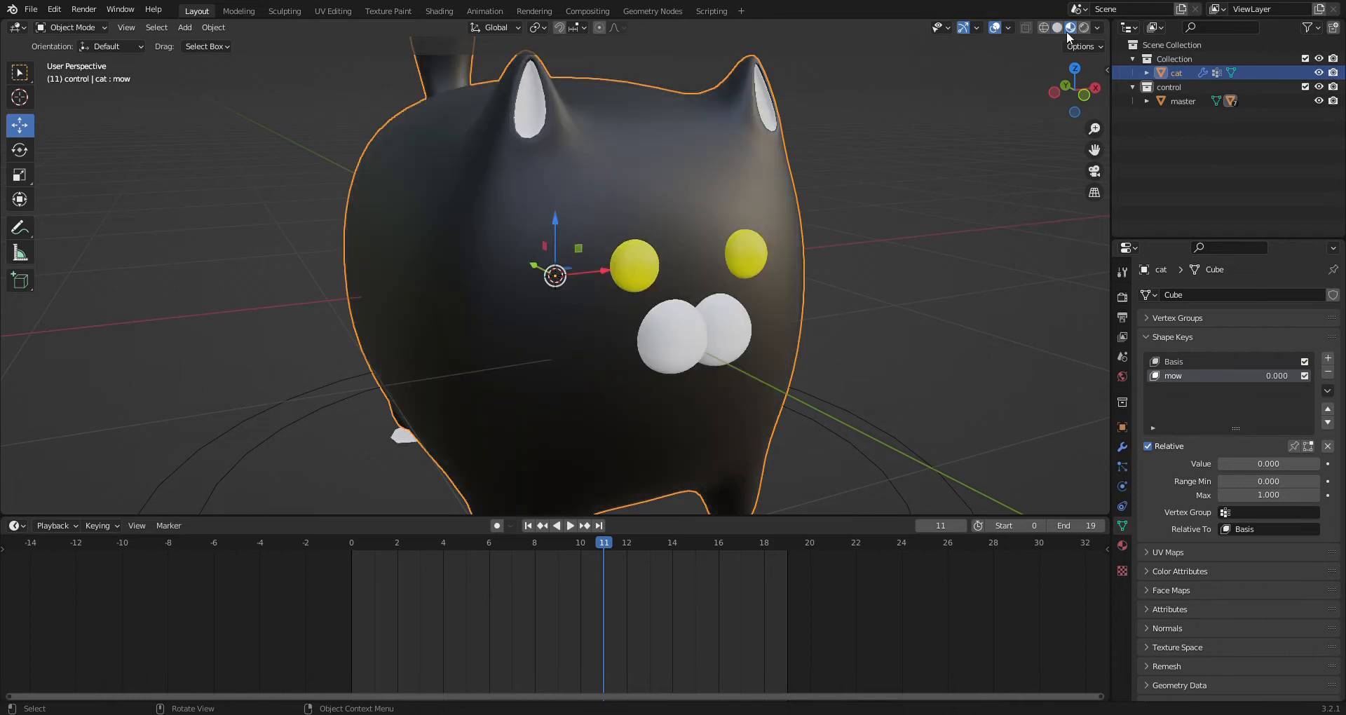
mouse_move(1238, 465)
left_mouse_down()
mouse_move(1321, 464)
mouse_move(1238, 464)
left_mouse_up()
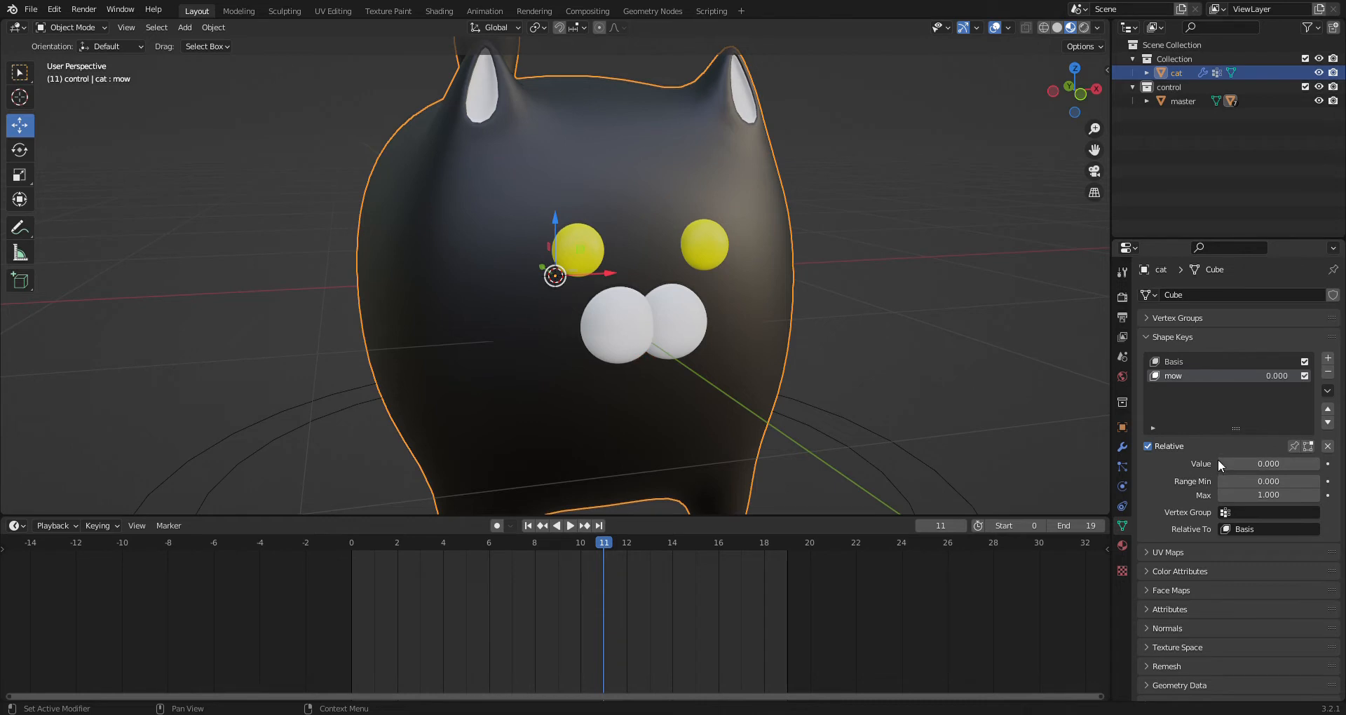
- Add another shape key to the cat and name it blink
left_click(1327, 359)
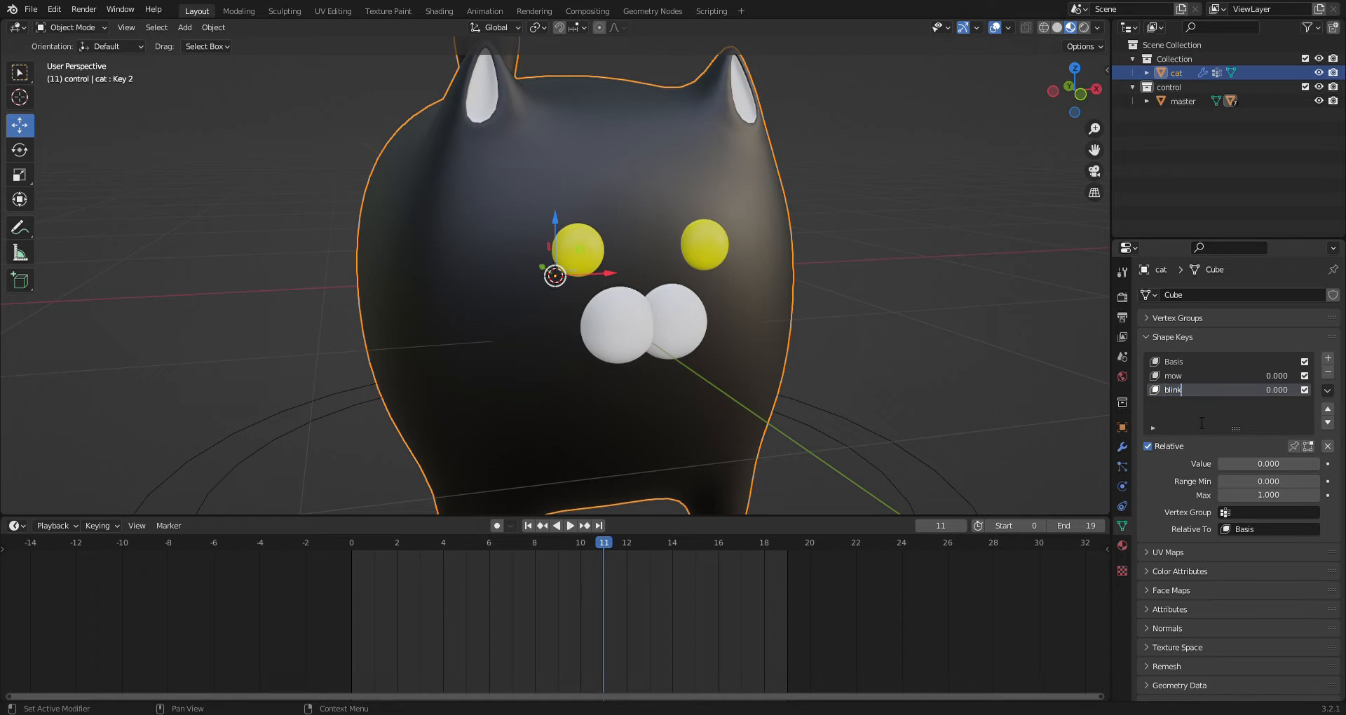
key("Return")
middle_click_drag(950, 401, 886, 387)
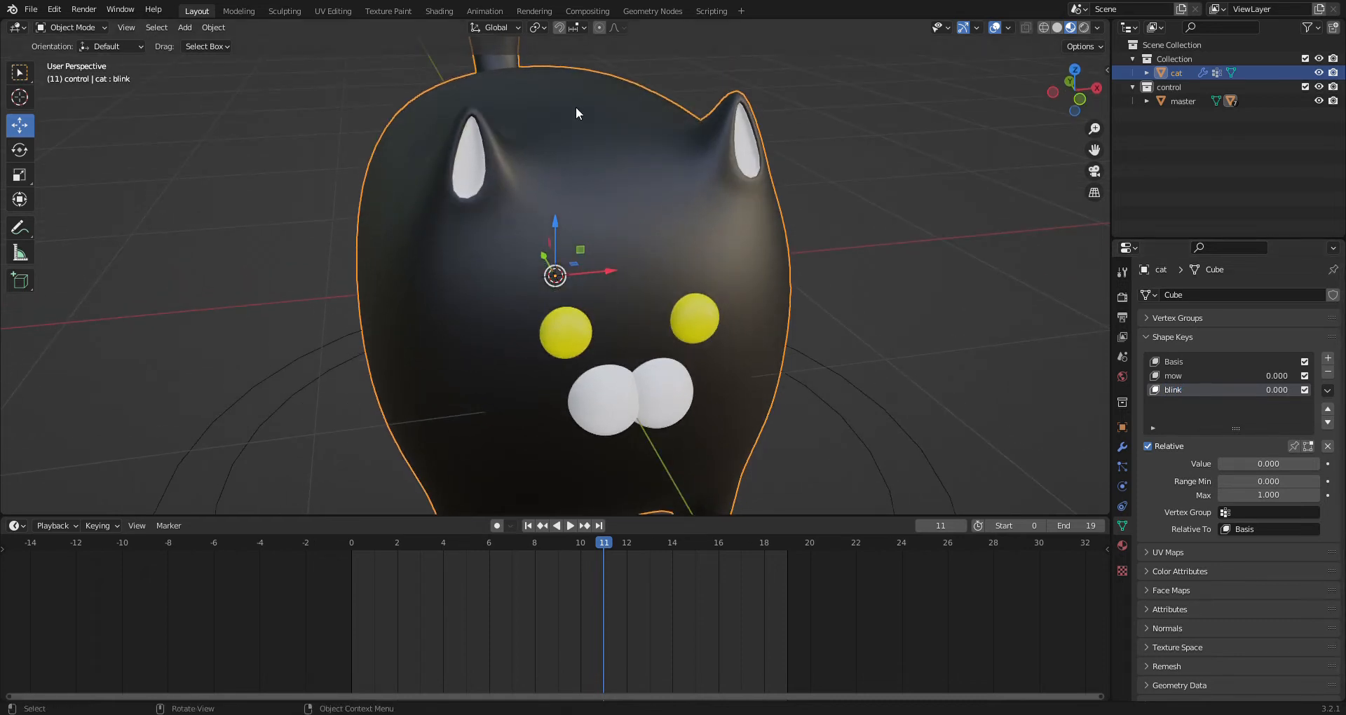
middle_click_drag(833, 264, 811, 245)
scroll(810, 246, "down", 2)
middle_click_drag(746, 286, 515, 195)
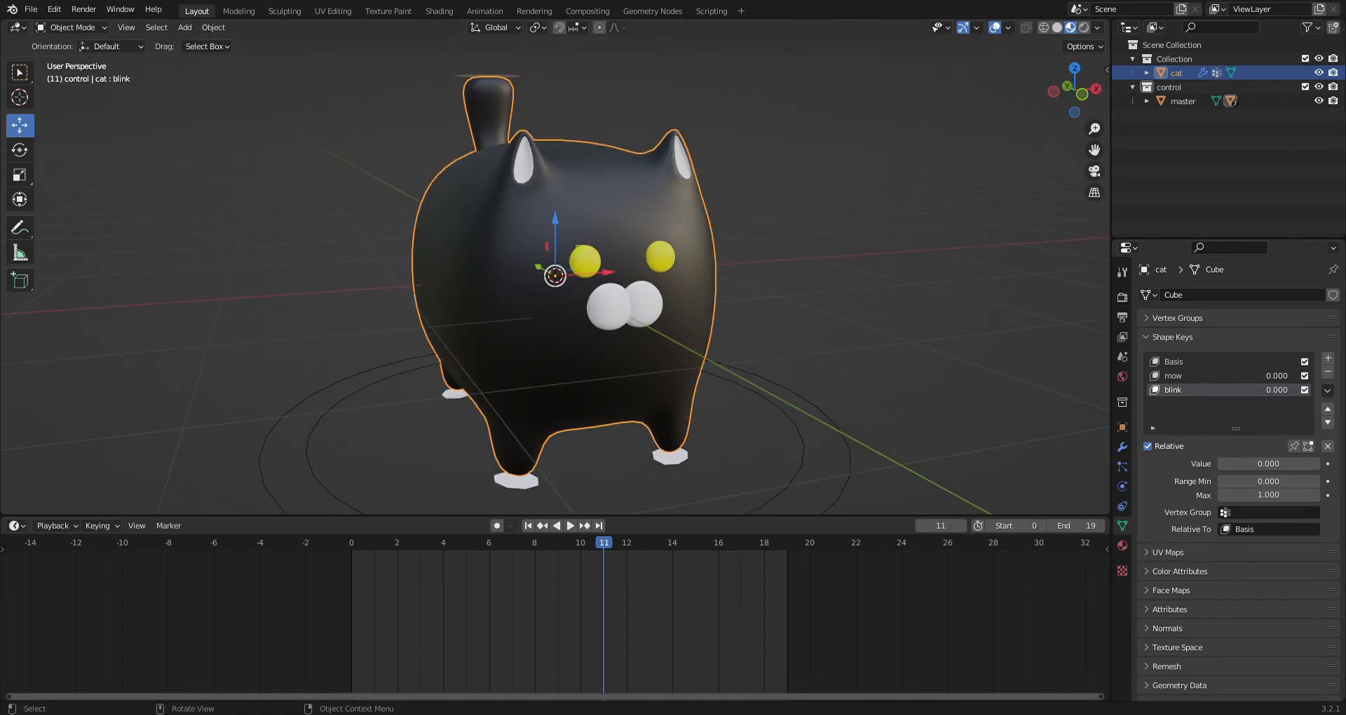
- With the blink shape key active, flatten both eyes to a Z scale of about 0.131 in the Modeling workspace
left_click(249, 14)
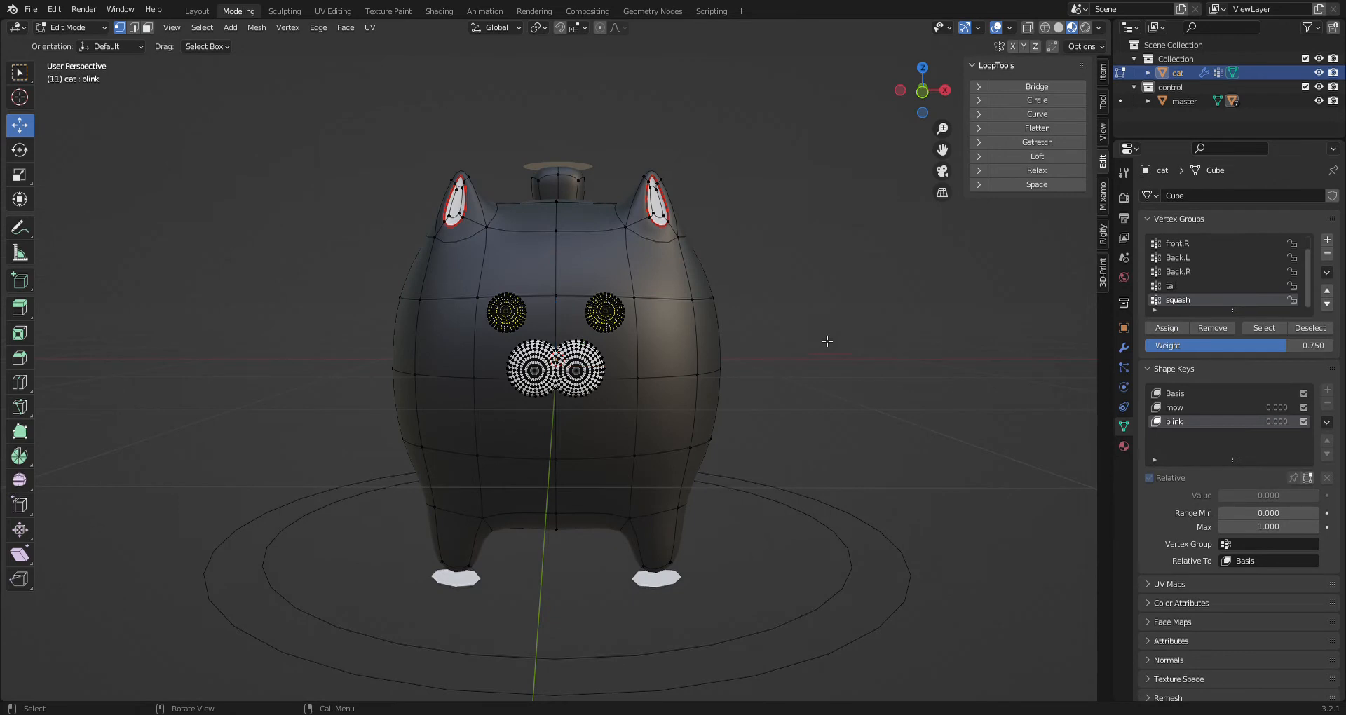
key("l")
key("l")
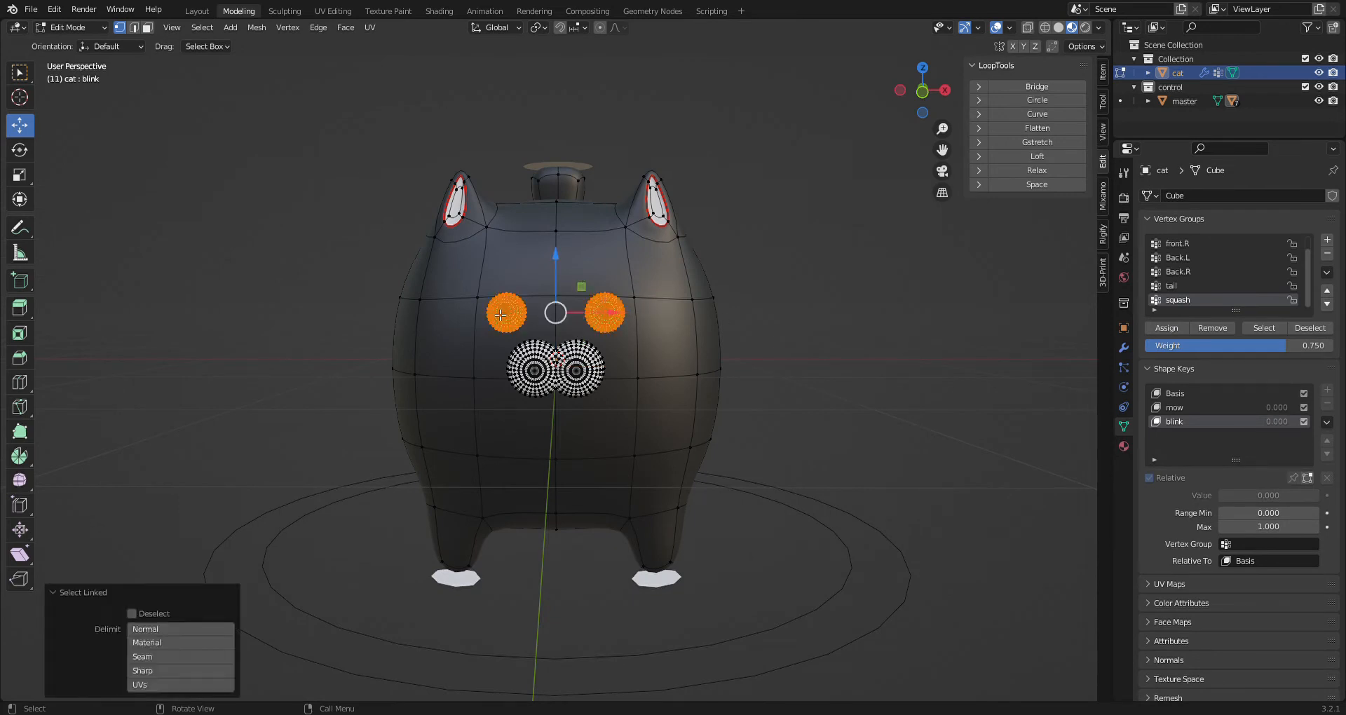
left_click(19, 173)
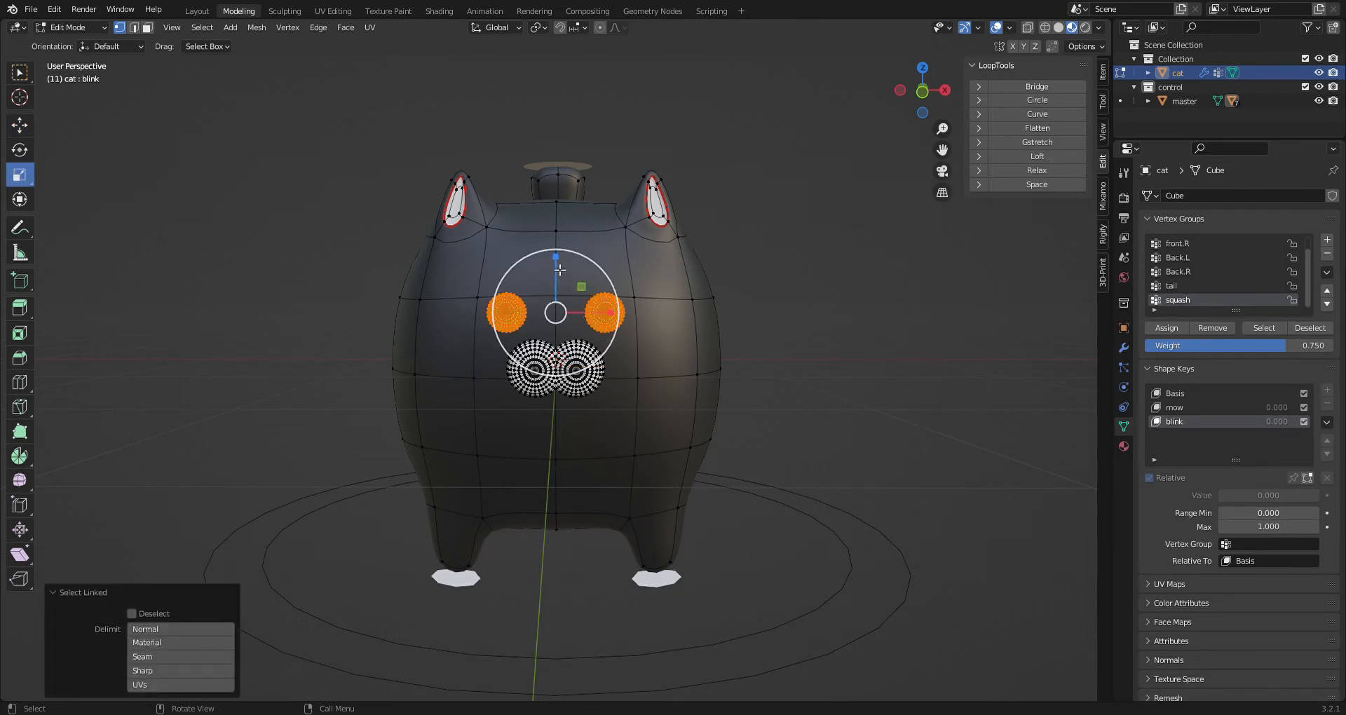
left_click_drag(555, 255, 552, 305)
- Move the flattened eyes slightly back along Y into the cat's head
left_click(24, 126)
middle_click_drag(427, 287, 446, 408)
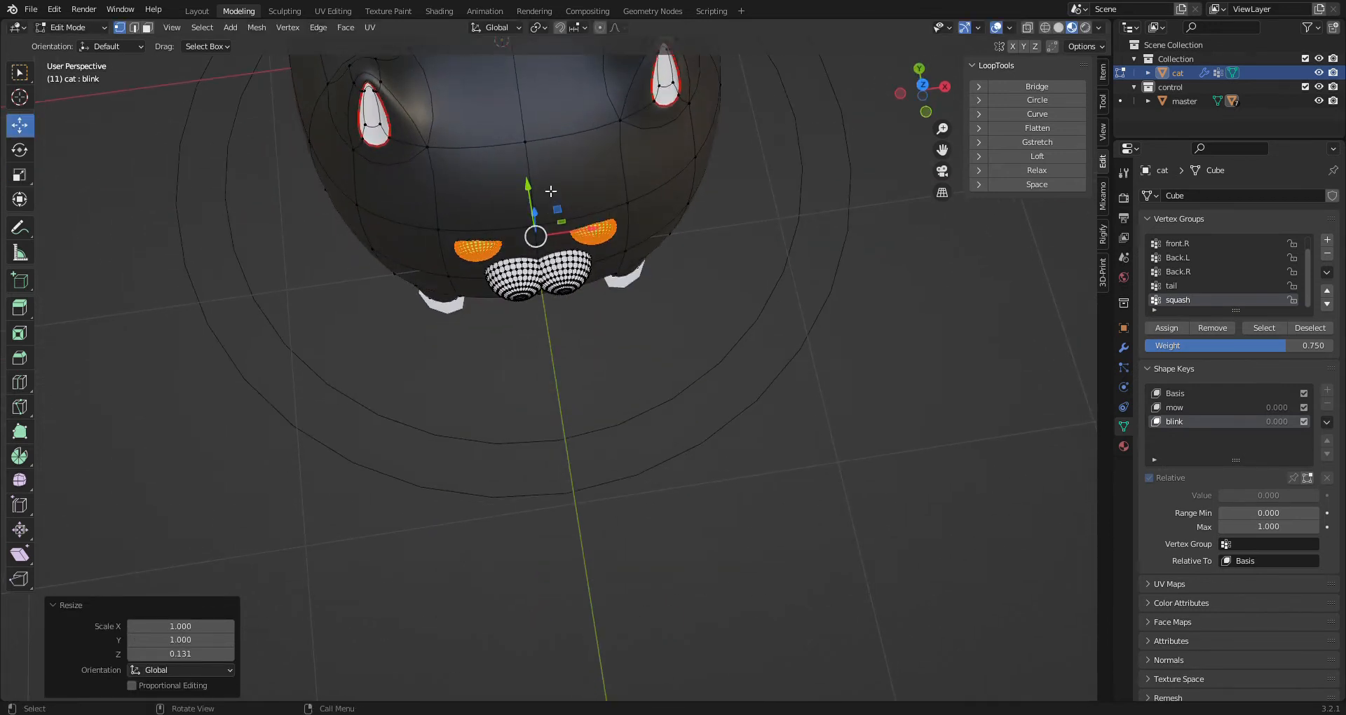
left_click_drag(534, 199, 528, 191)
- Try out the blink shape key's value on the cat in the Layout workspace, ending at 0
left_click(197, 11)
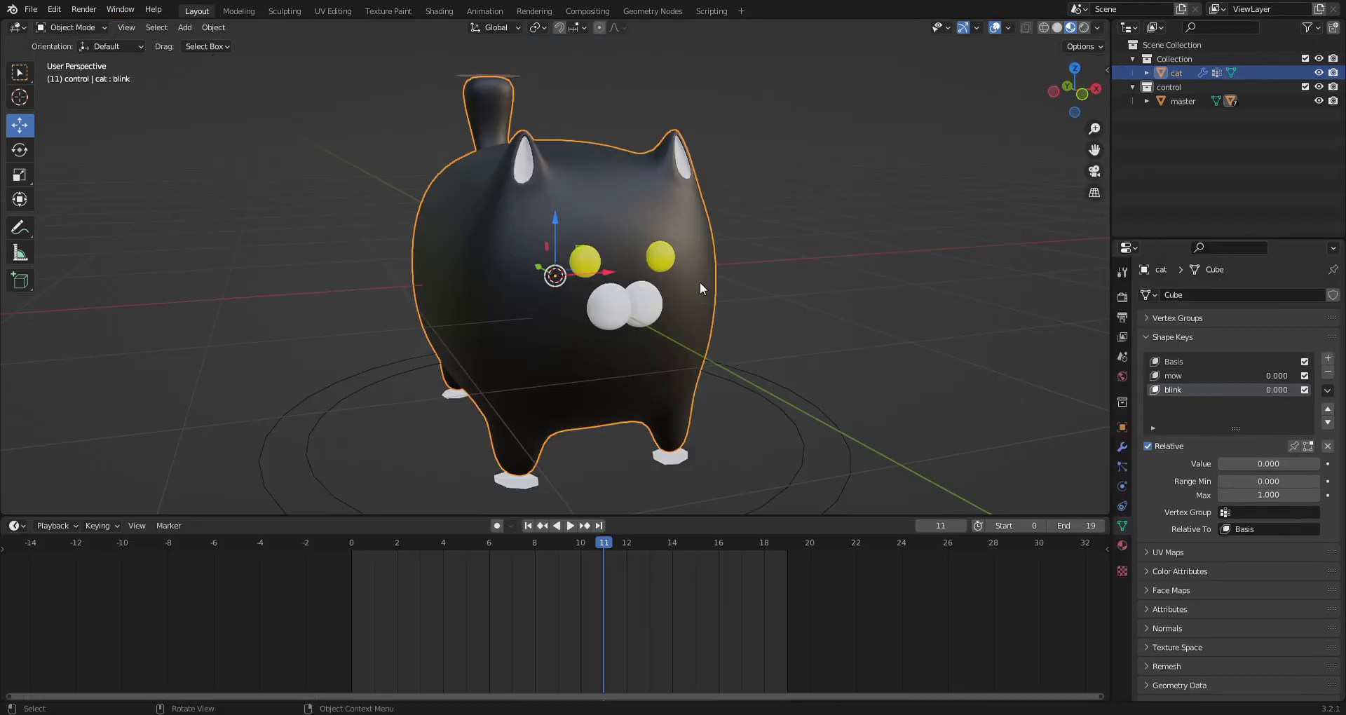
mouse_move(1226, 460)
left_mouse_down()
mouse_move(1327, 460)
mouse_move(1224, 460)
left_mouse_up()
middle_click_drag(1098, 418, 889, 244)
- Create a new collection in the scene and name it face rig
right_click(1146, 116)
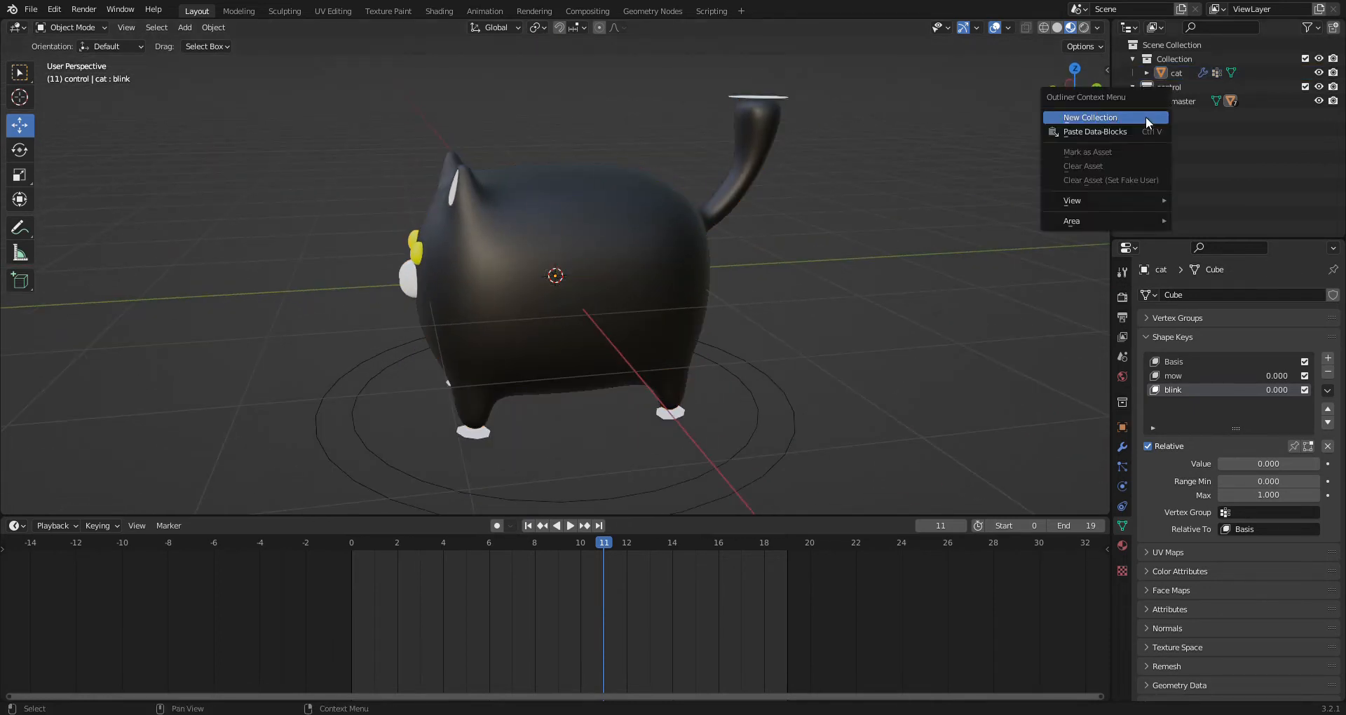
left_click(1145, 117)
double_click(1170, 118)
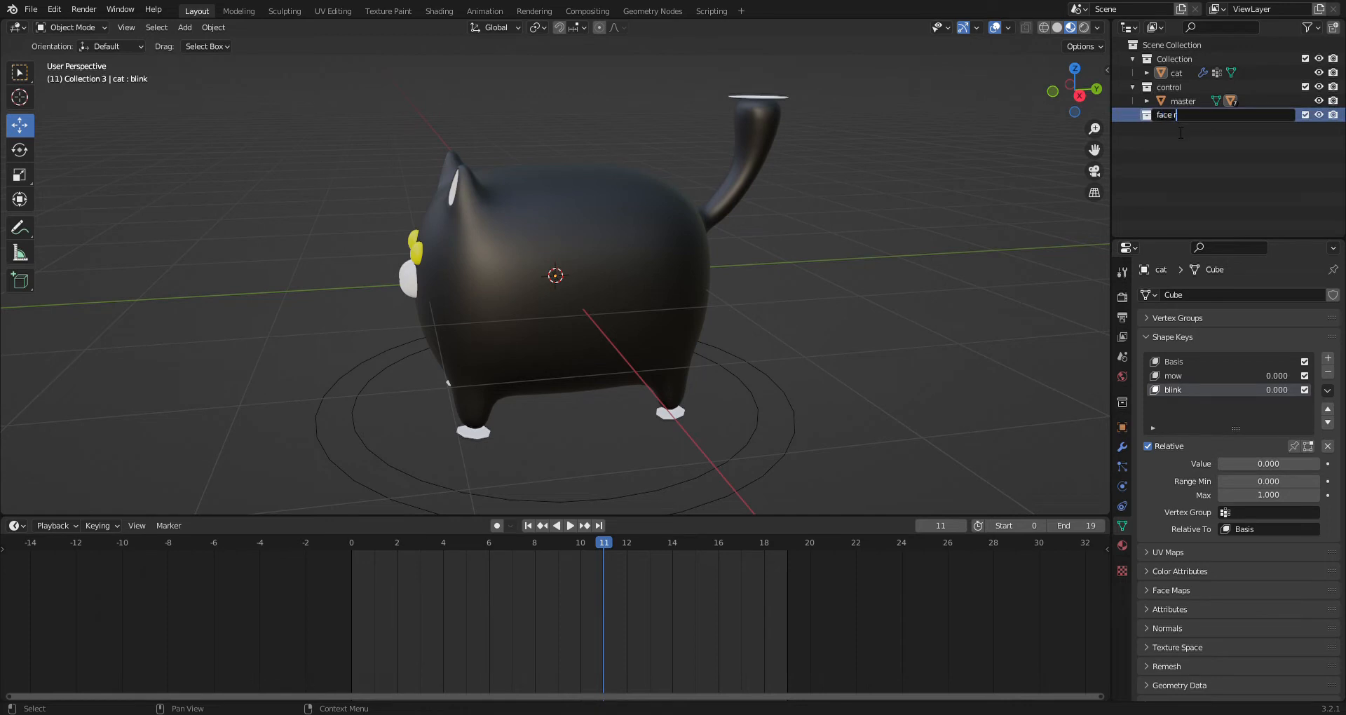
key("Return")
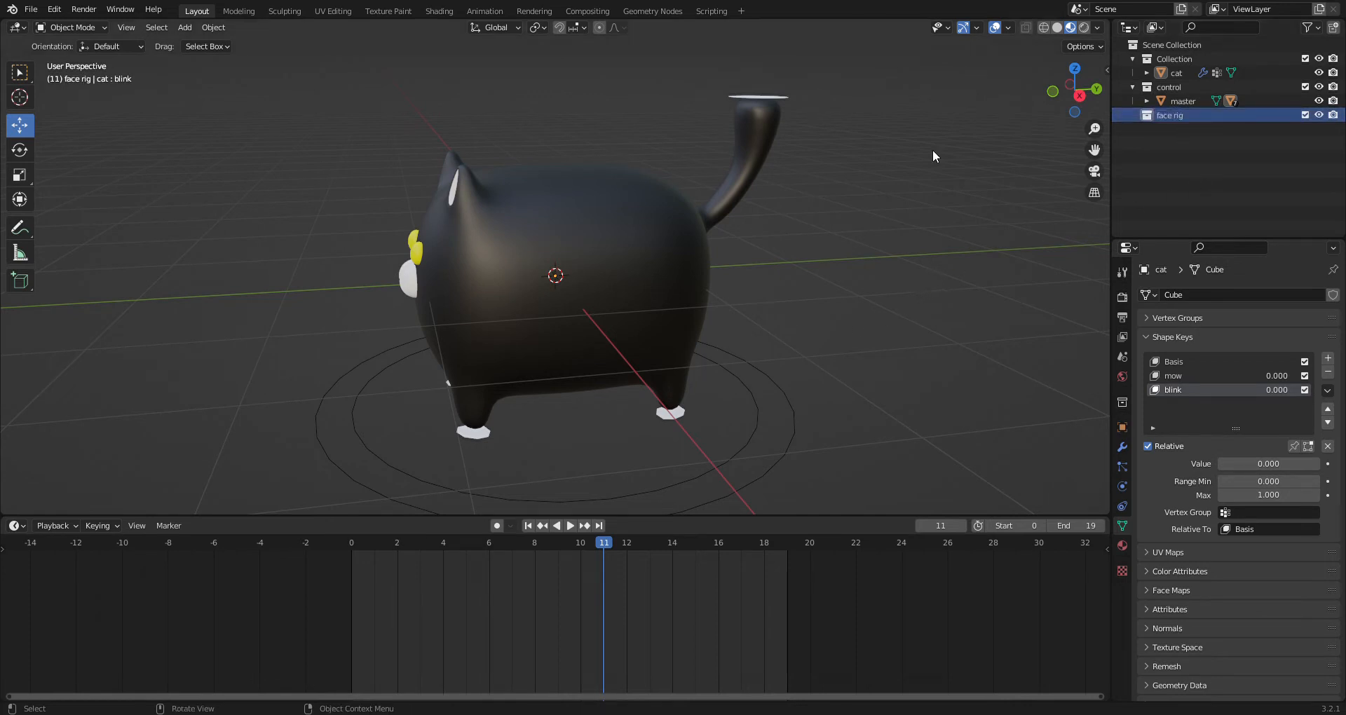
- Add a mesh plane to the face rig collection
left_click(187, 28)
mouse_move(201, 43)
left_click(308, 43)
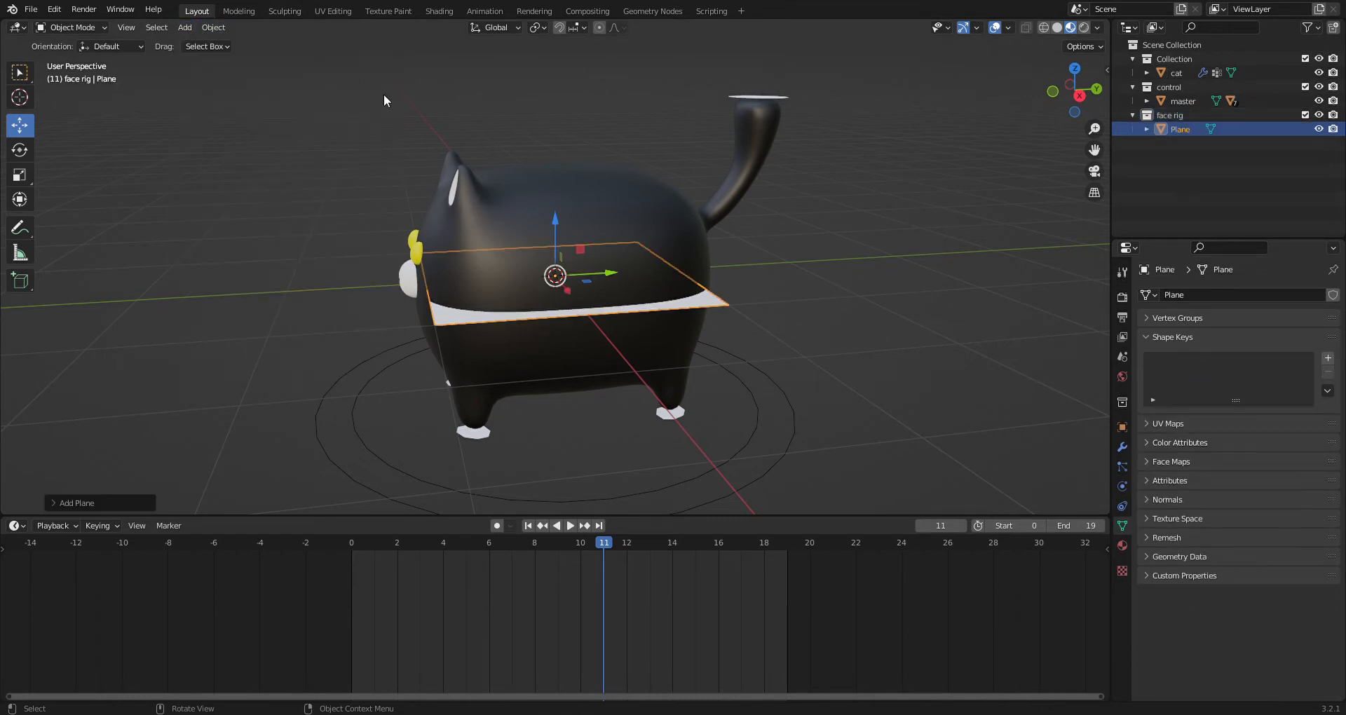
- Subdivide the plane with one cut in the Modeling workspace
left_click(228, 9)
scroll(448, 265, "down", 5)
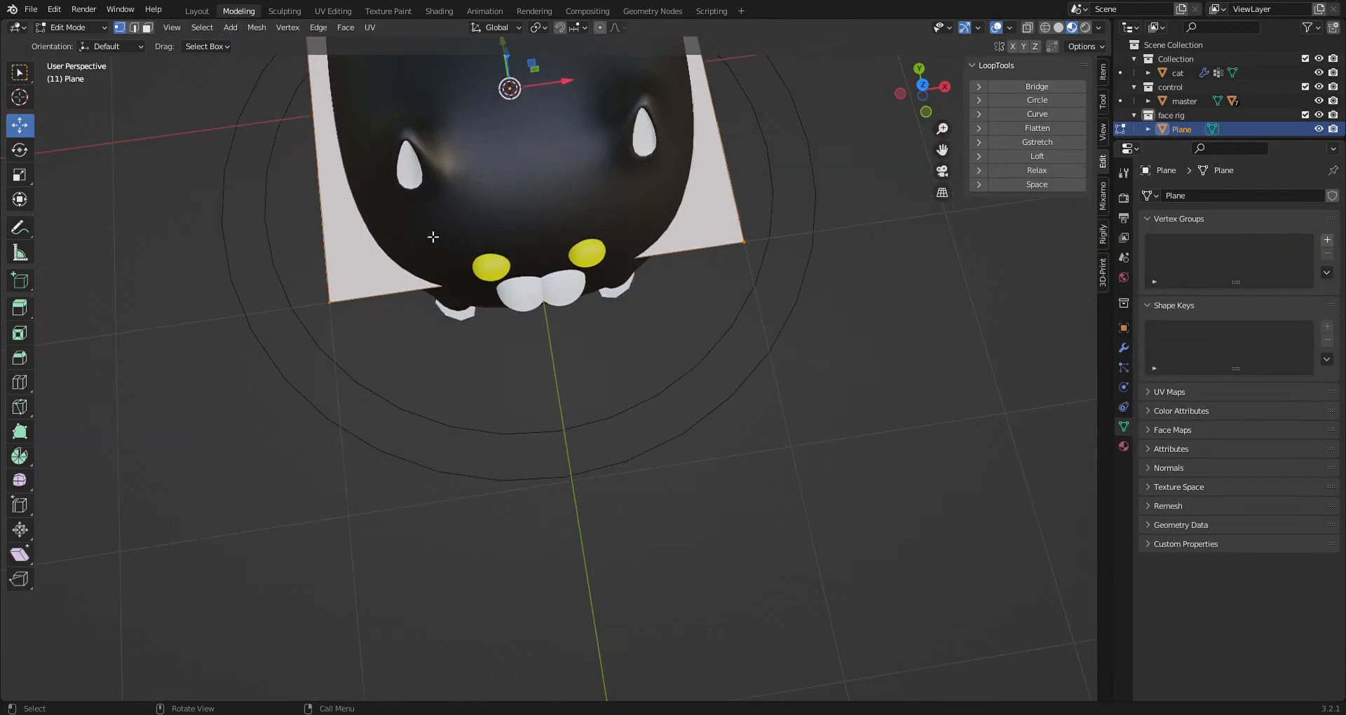
left_click(15, 384)
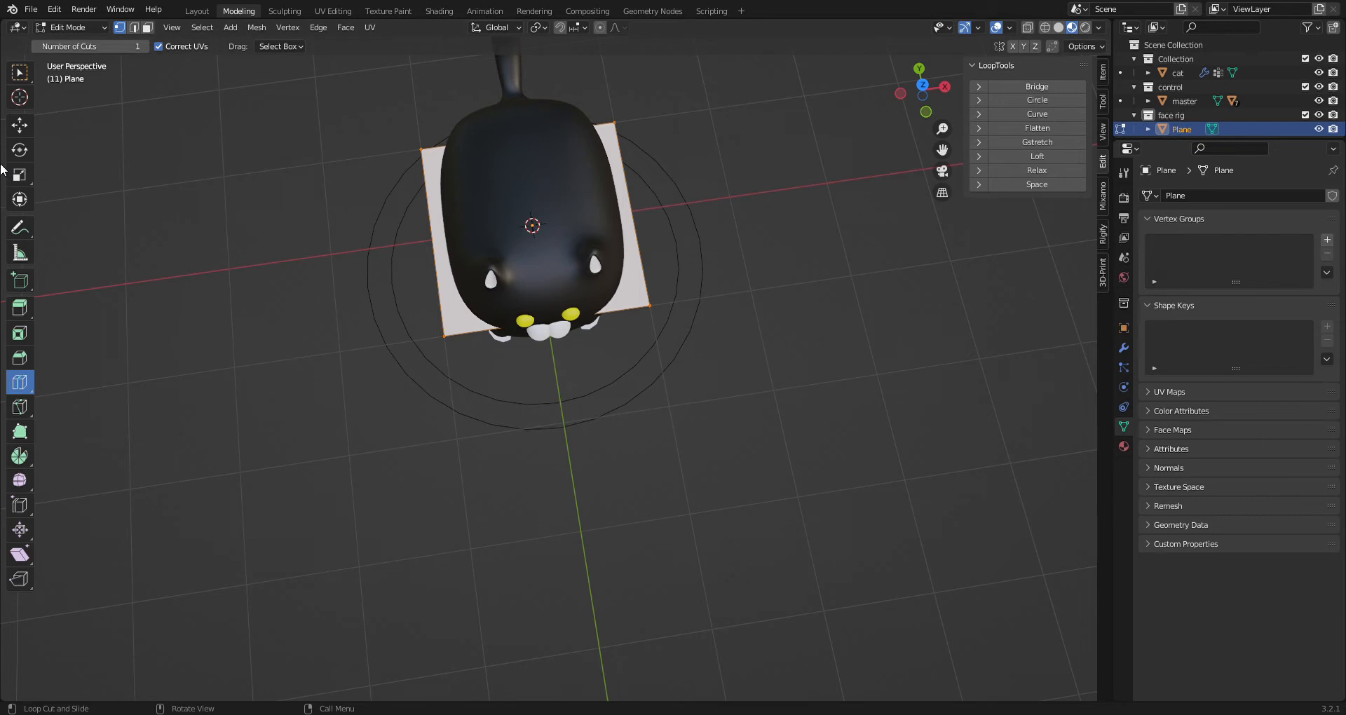
left_click(21, 124)
right_click(586, 183)
left_click(537, 201)
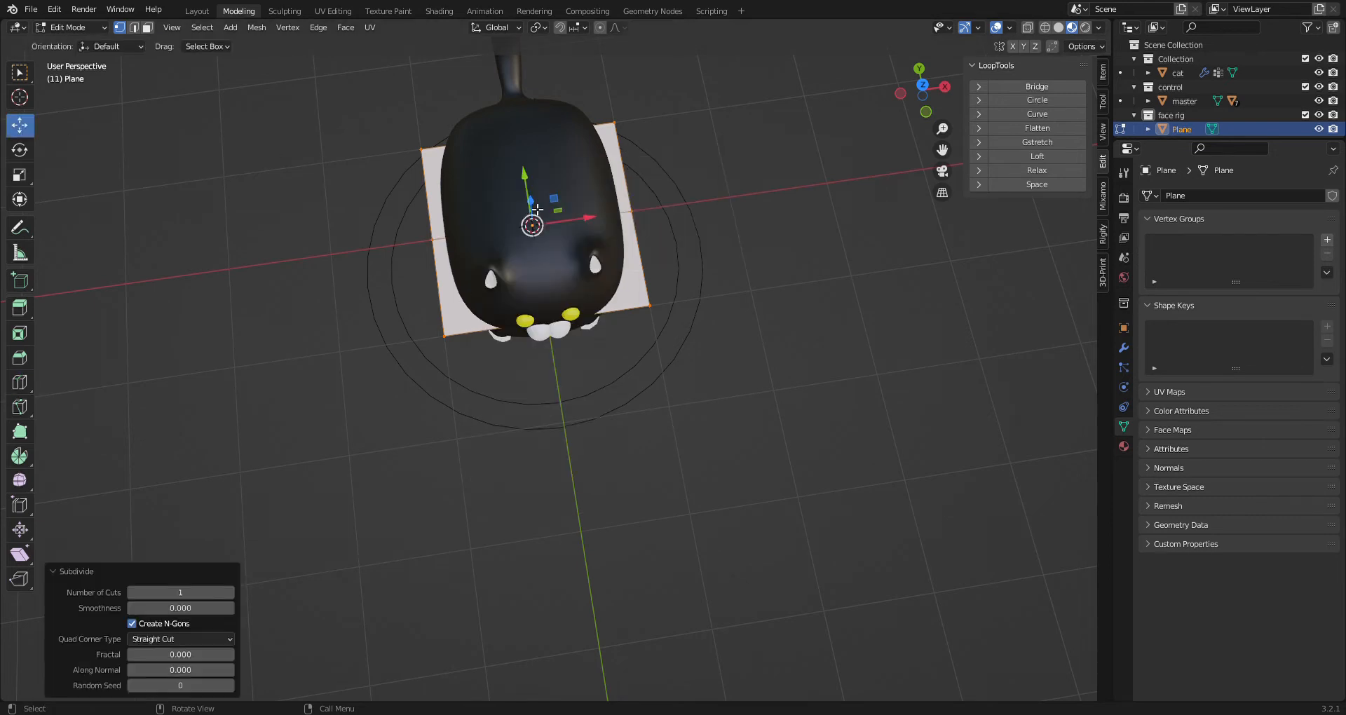
- Delete the plane's centre vertex in wireframe shading, leaving only the outer edges
left_click(533, 226)
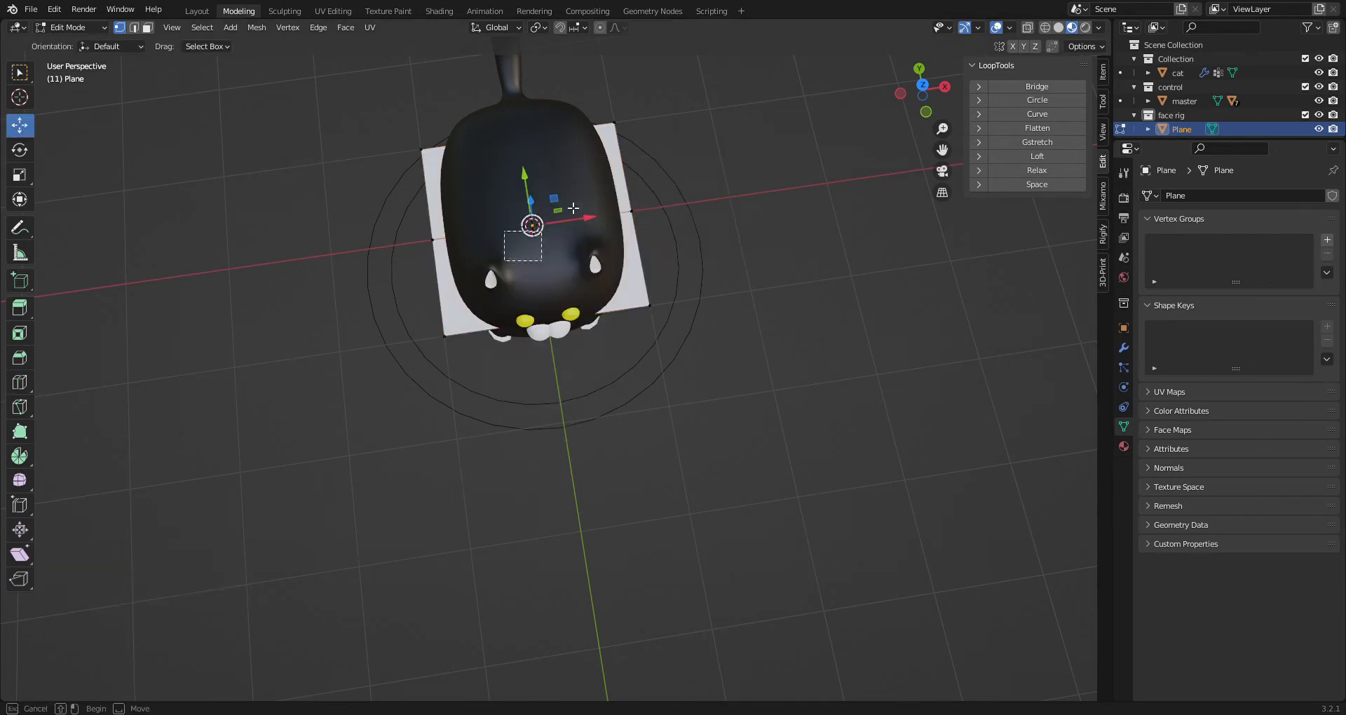
left_click(1044, 27)
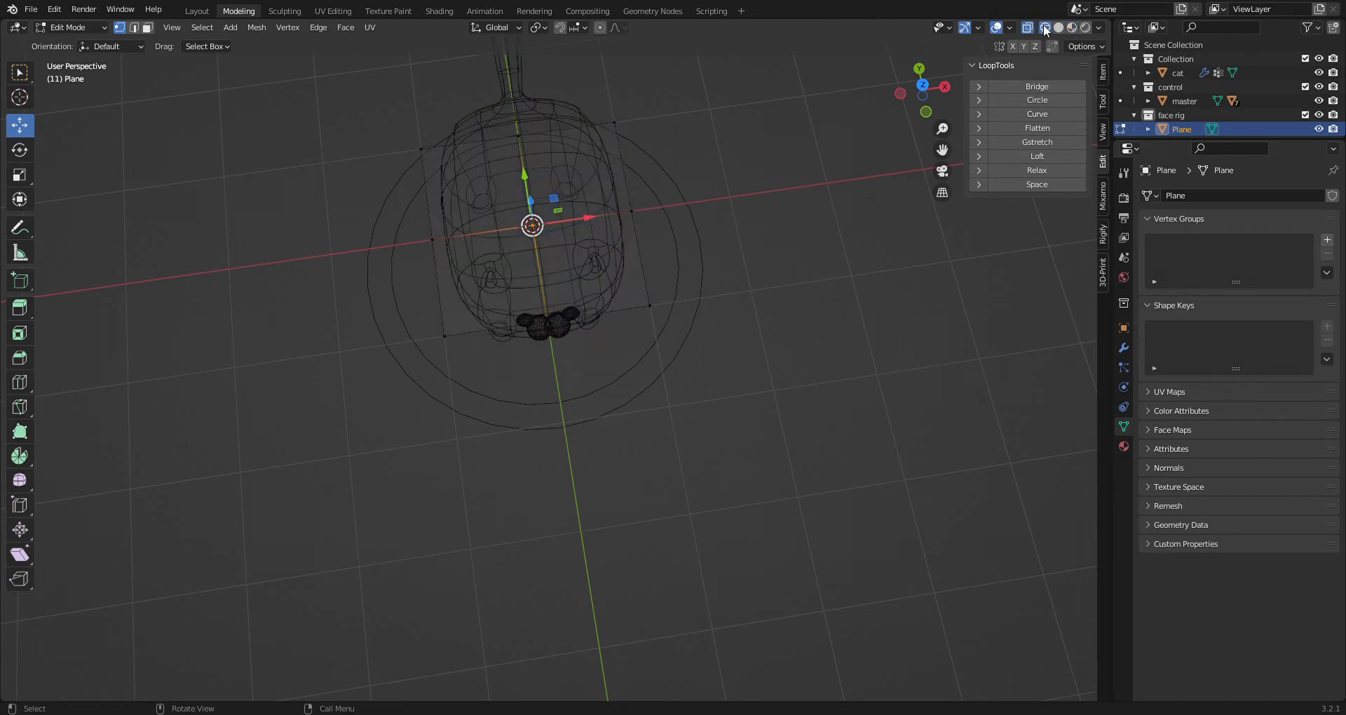
right_click(531, 238)
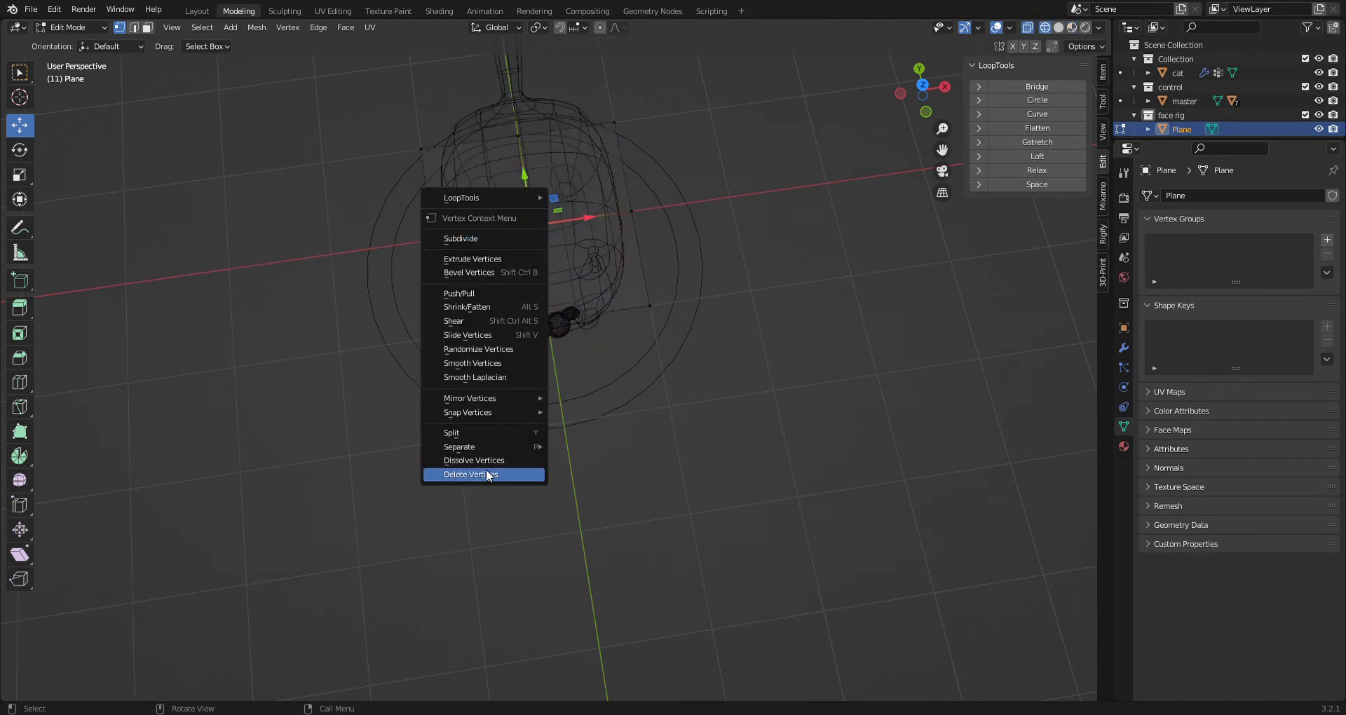
left_click(491, 475)
- Restore material preview shading and rotate the whole square outline 90° about X so it stands upright
left_click(650, 306)
key("ctrl+l")
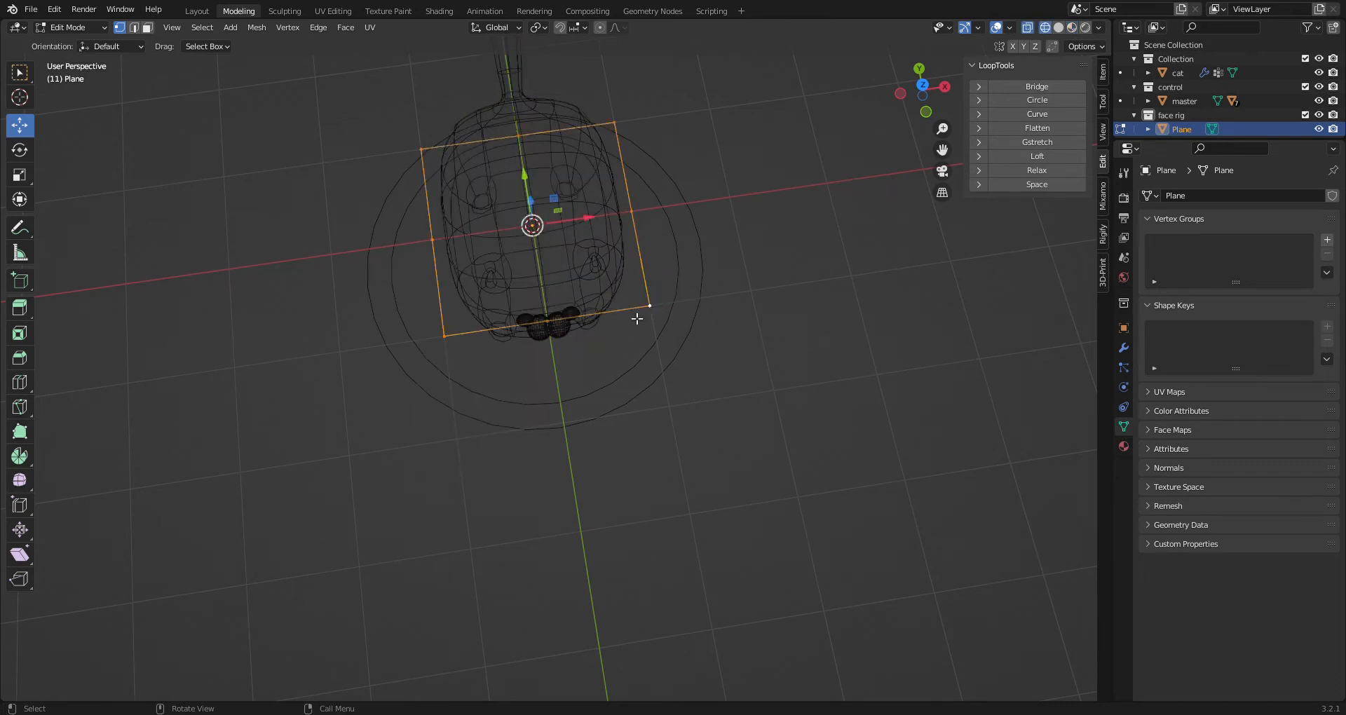
left_click(1059, 28)
left_click(1072, 28)
mouse_move(673, 329)
middle_mouse_down()
mouse_move(659, 344)
mouse_move(598, 314)
mouse_move(538, 244)
middle_mouse_up()
key("r")
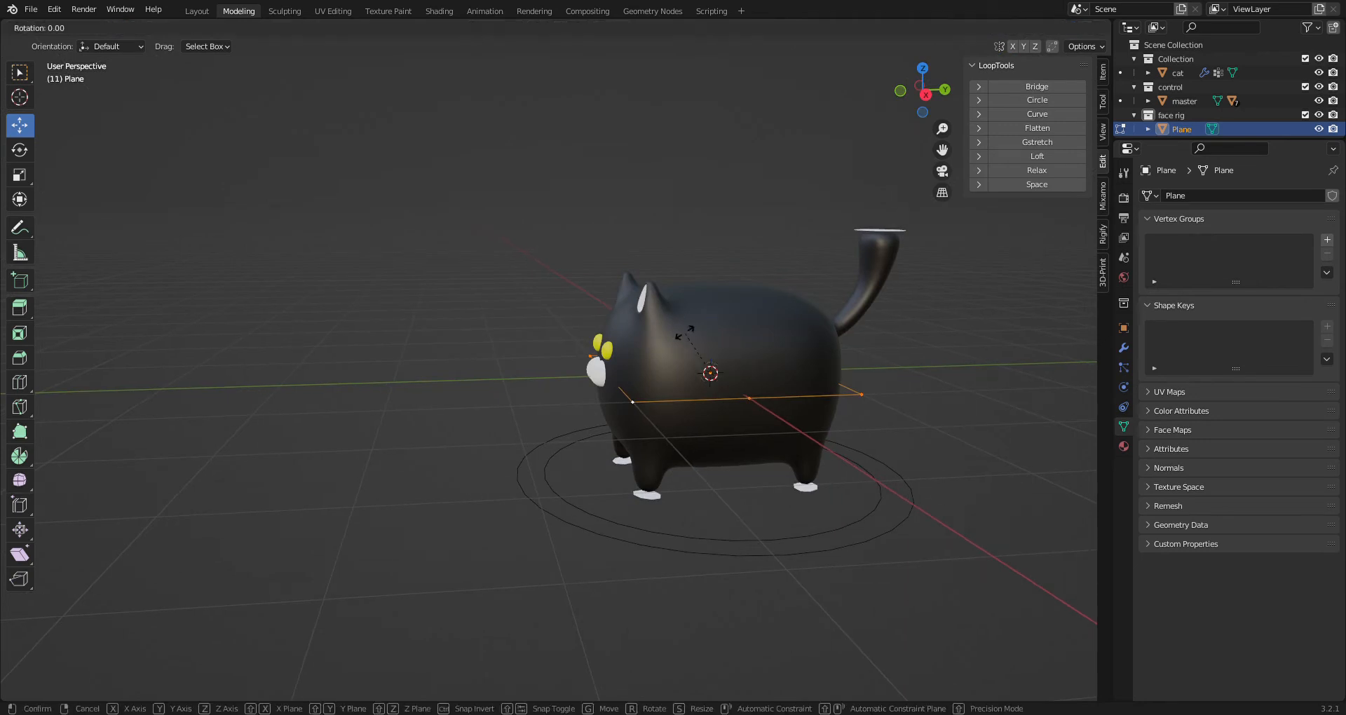
key("x")
type("90")
key("Return")
- Turn on snapping, then move the outline forward along Y to the cat's front and 2 m along X beside it
middle_click_drag(618, 362, 596, 287)
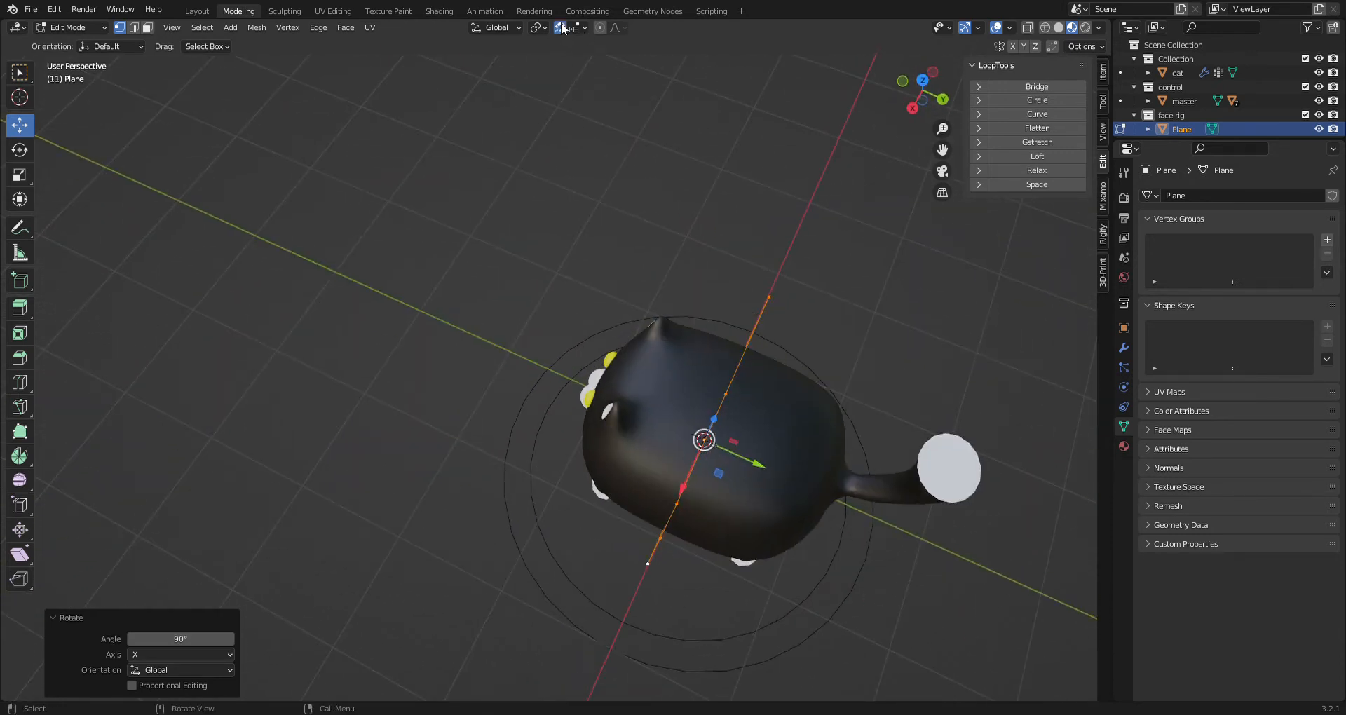
middle_click_drag(631, 428, 684, 267)
left_click_drag(606, 168, 601, 256)
left_click_drag(623, 337, 772, 366)
middle_click_drag(772, 367, 771, 209)
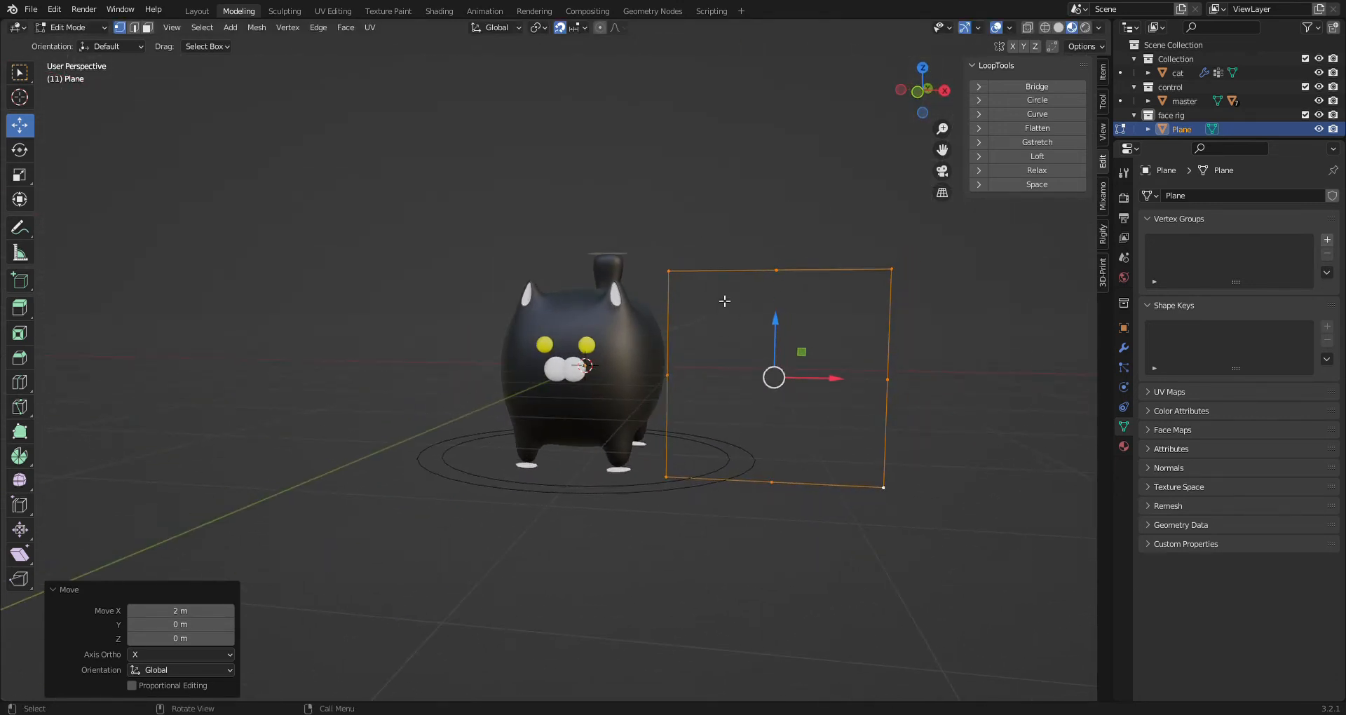
- Dissolve the middle vertices on the outline's two vertical sides
left_click_drag(646, 362, 1017, 399)
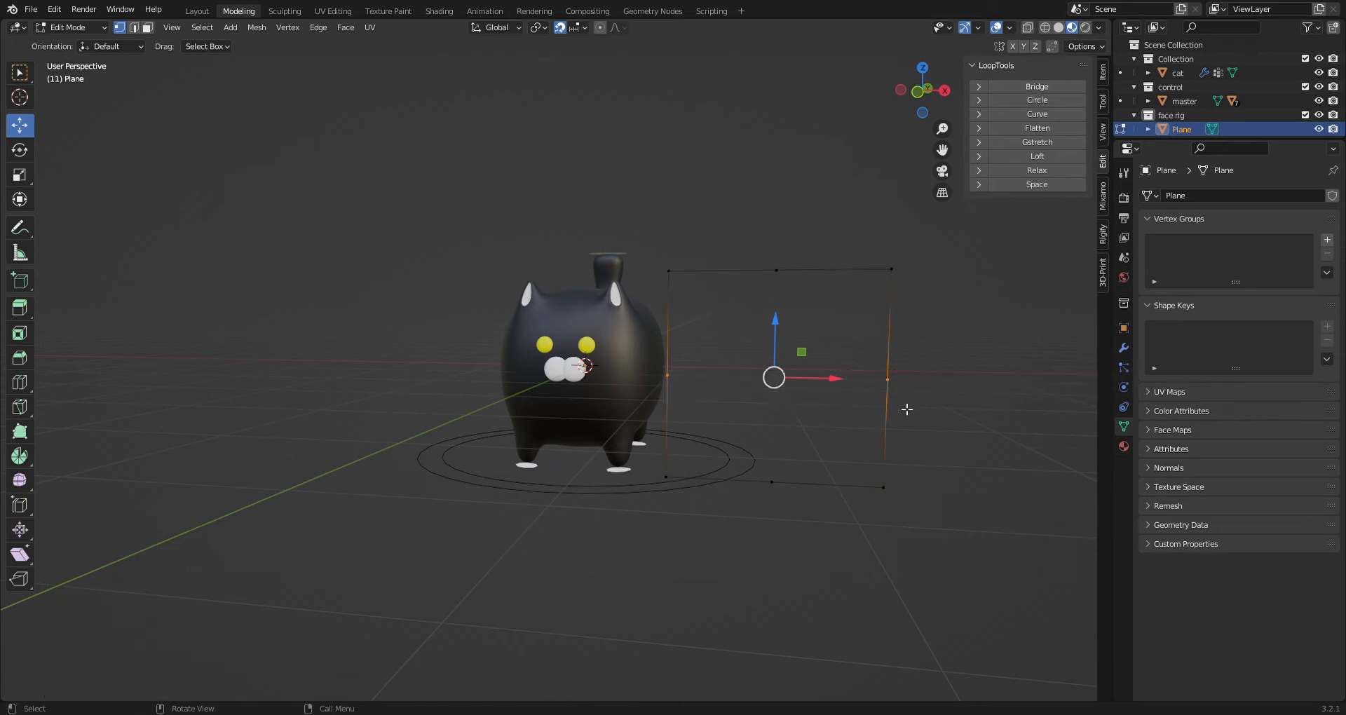
right_click(896, 401)
left_click(881, 385)
- In front view, raise the outline's bottom edge and lower its top edge to make it about 0.3 m tall
left_click_drag(614, 227, 643, 242)
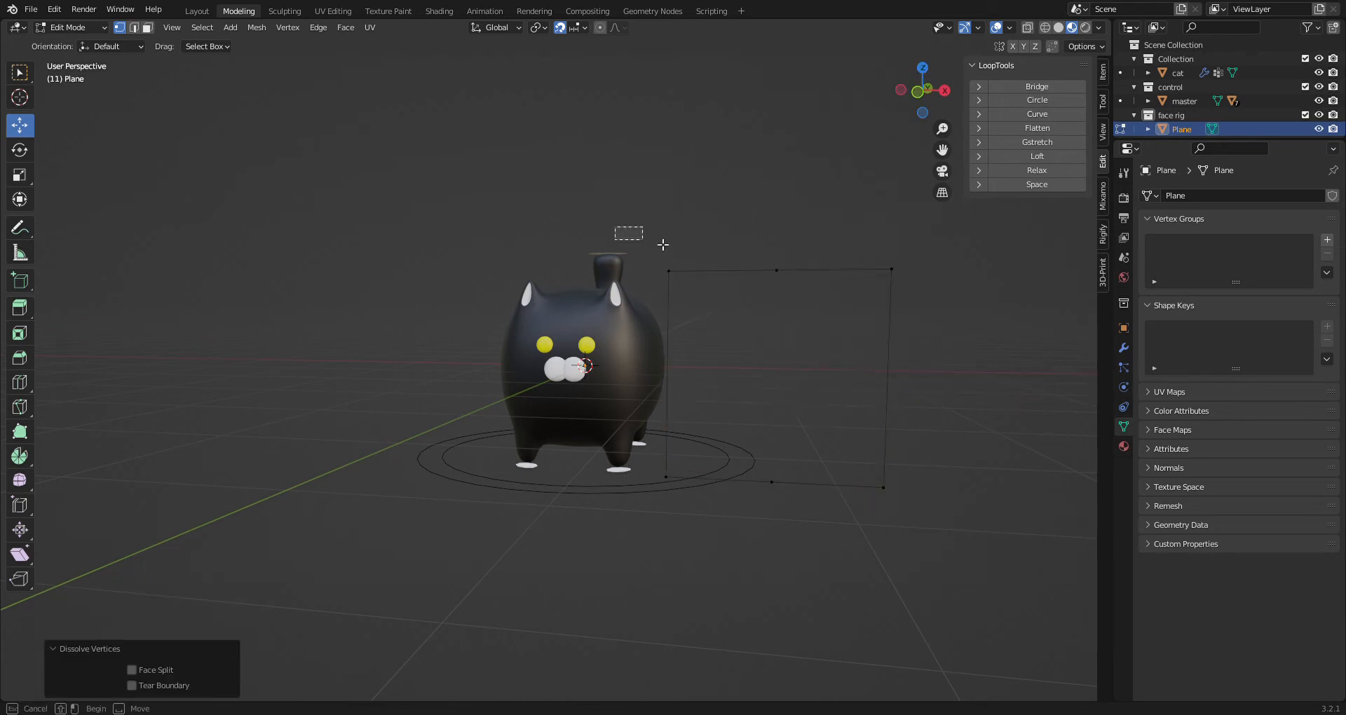
left_click_drag(664, 460, 892, 546)
left_click(919, 93)
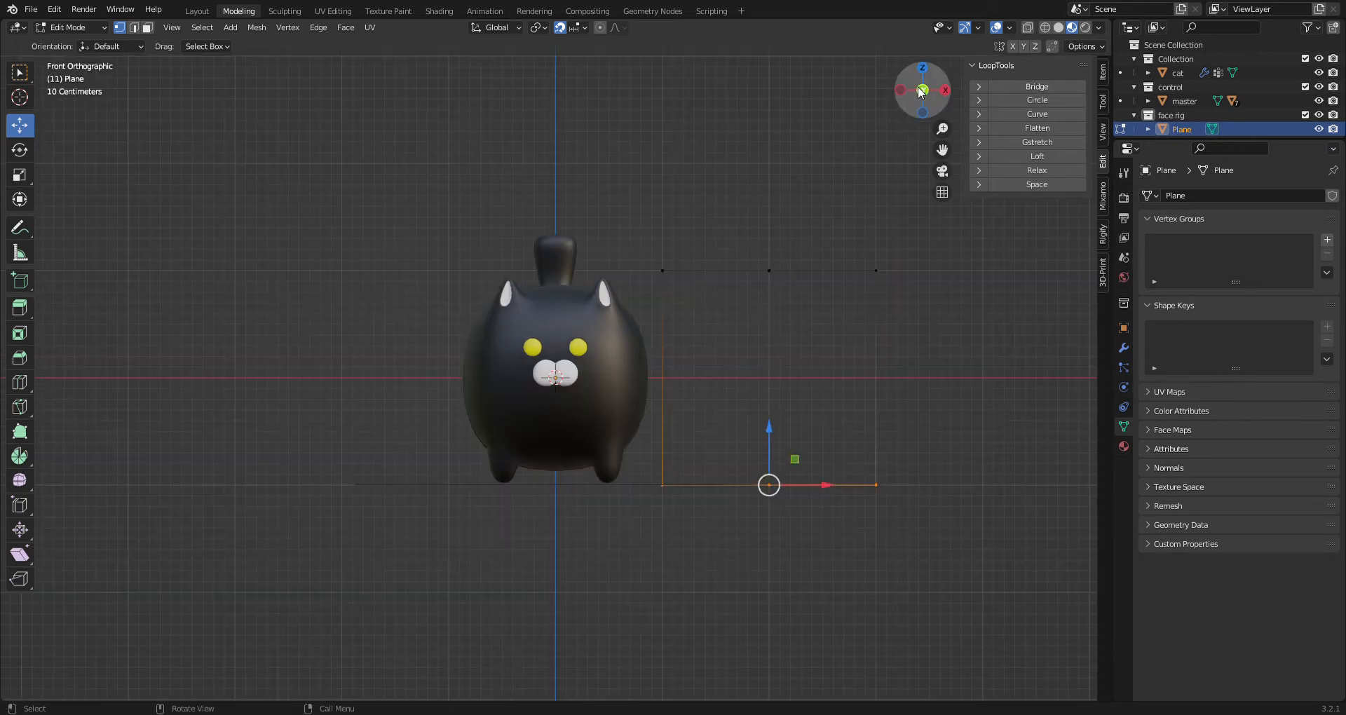
left_click_drag(771, 465, 785, 345)
left_click_drag(620, 239, 843, 289)
left_click_drag(771, 235, 755, 367)
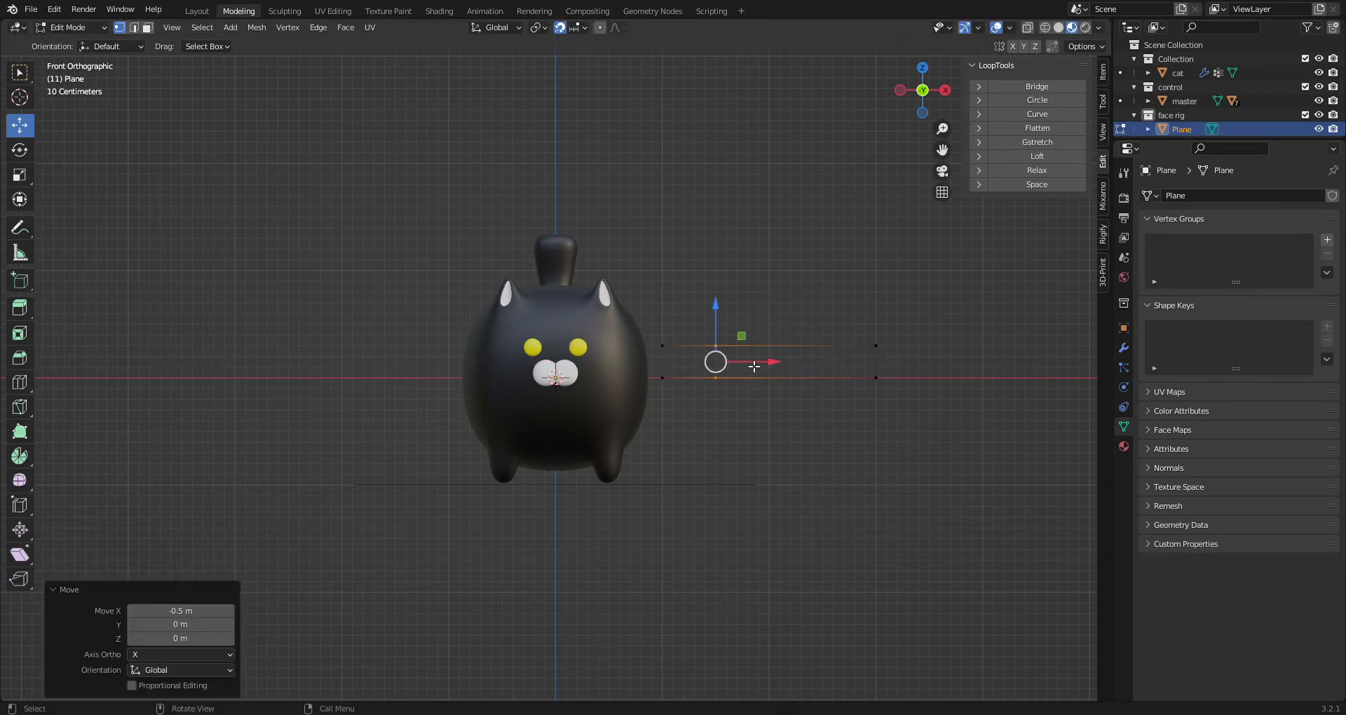
- Narrow the rectangle to about 1 m wide and raise it 0.4 m along Z
left_click_drag(807, 265, 637, 365)
left_click_drag(644, 297, 838, 433)
left_click_drag(715, 320, 720, 276)
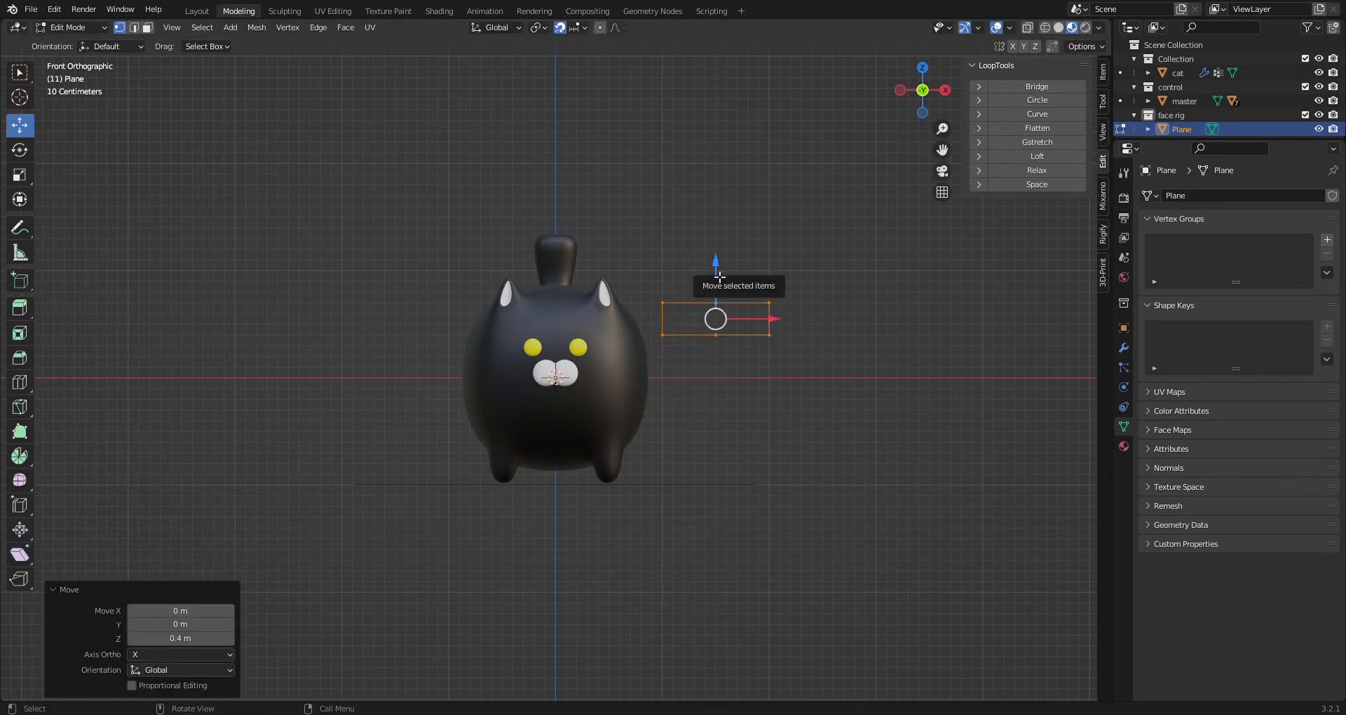
- Duplicate the rectangle in place as a separate object in the Layout workspace
left_click(203, 15)
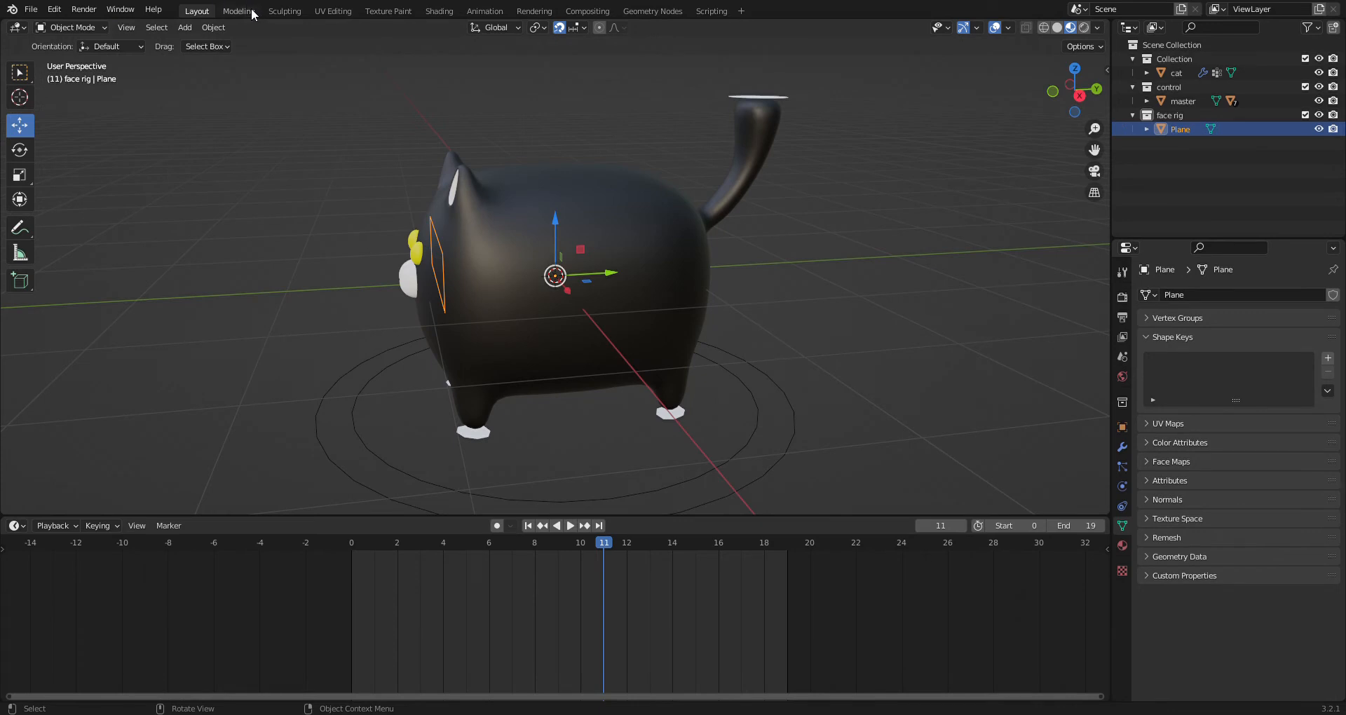
key("shift+d")
left_click(287, 105)
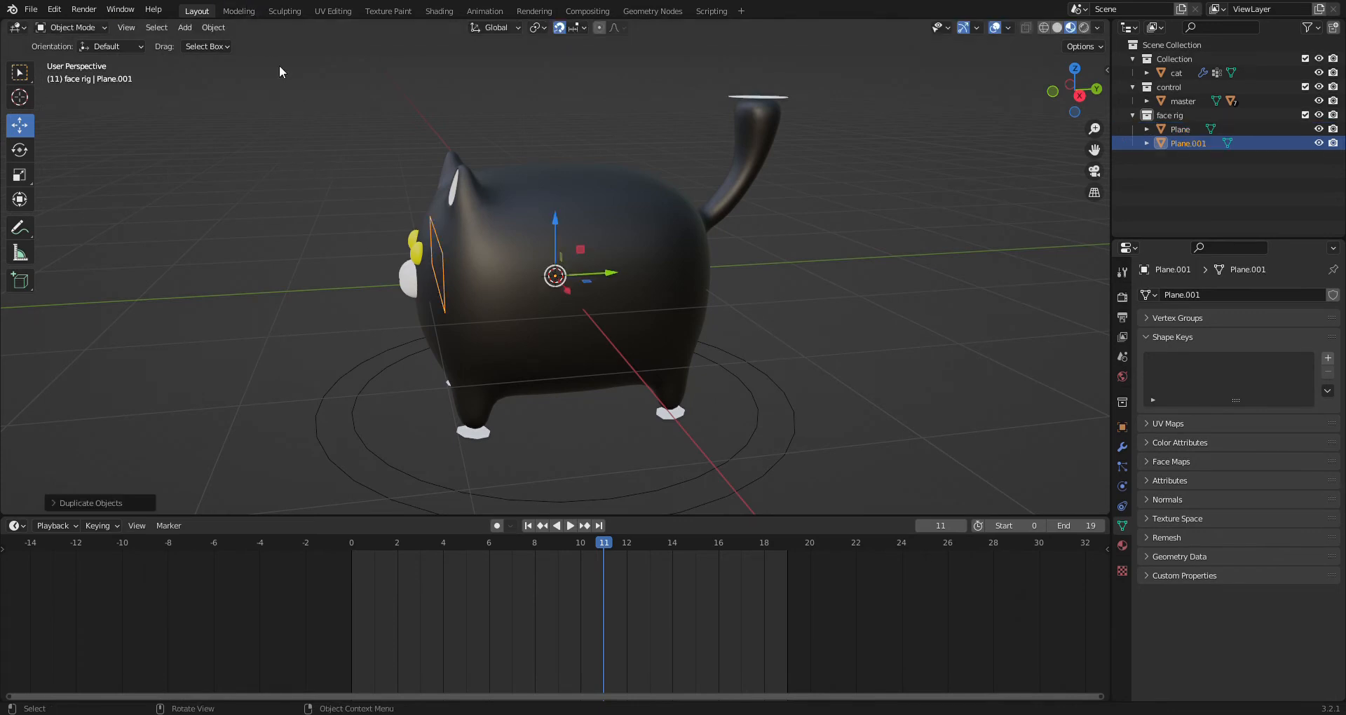
- Bring the duplicate's top and bottom edges 0.1 m inward each in the Modeling workspace
left_click(239, 11)
left_click_drag(606, 267, 840, 327)
left_click_drag(718, 270, 717, 280)
left_click_drag(656, 350, 846, 331)
left_click_drag(718, 311, 723, 298)
scroll(749, 323, "up", 4)
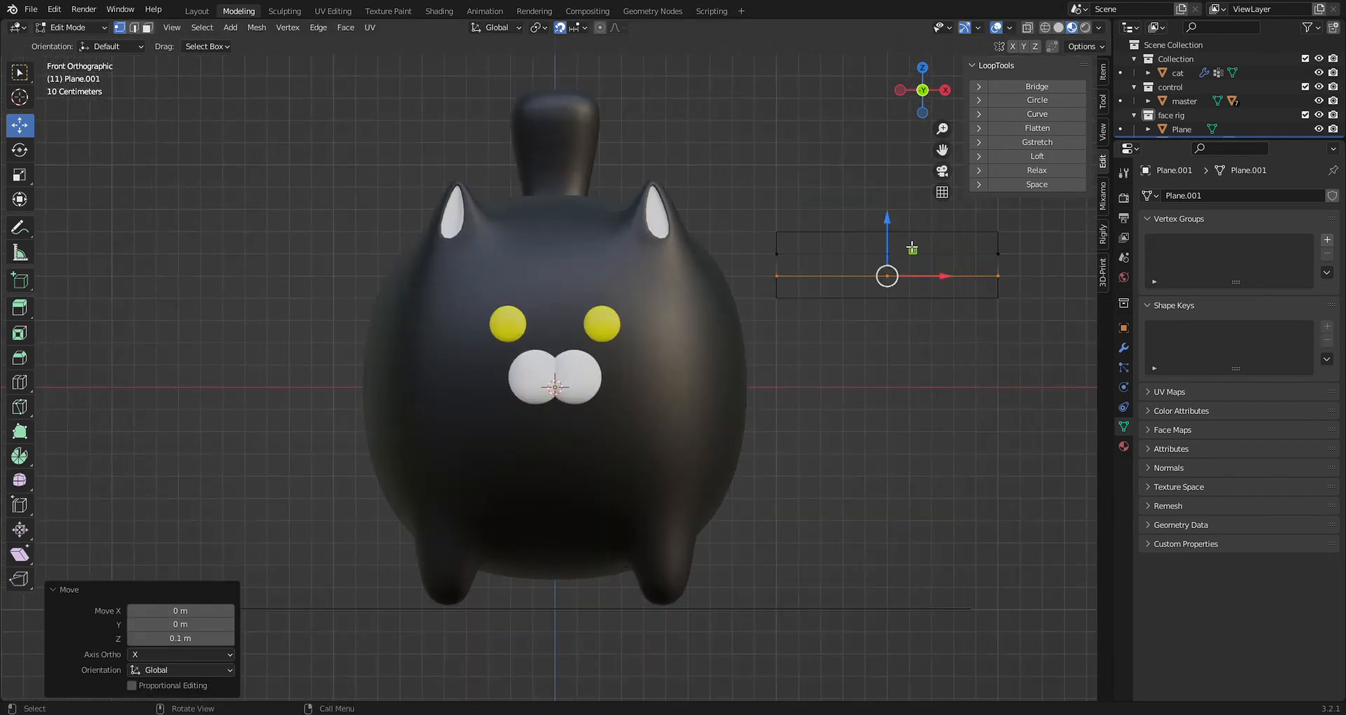
- Dissolve the duplicate's middle vertices and move its far edge -0.9 m along X to form a small square
right_click(901, 294)
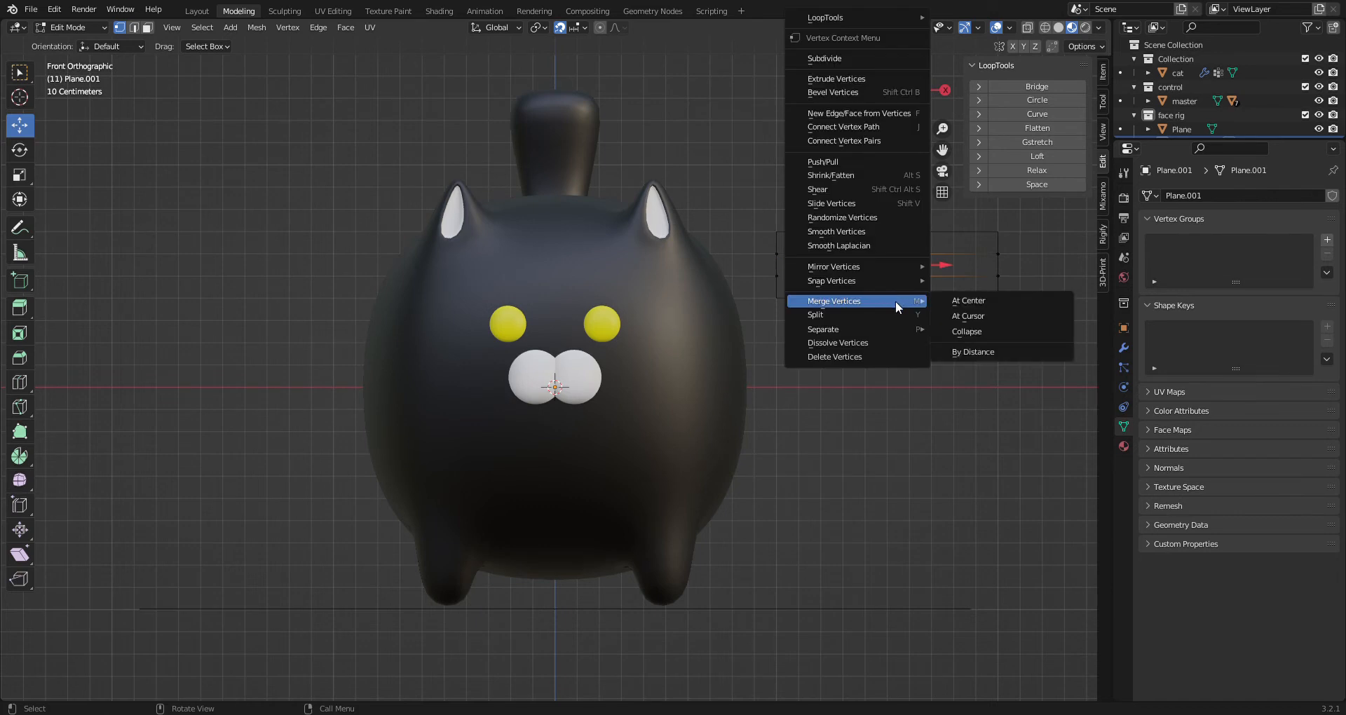
left_click(882, 342)
left_click_drag(990, 239, 824, 277)
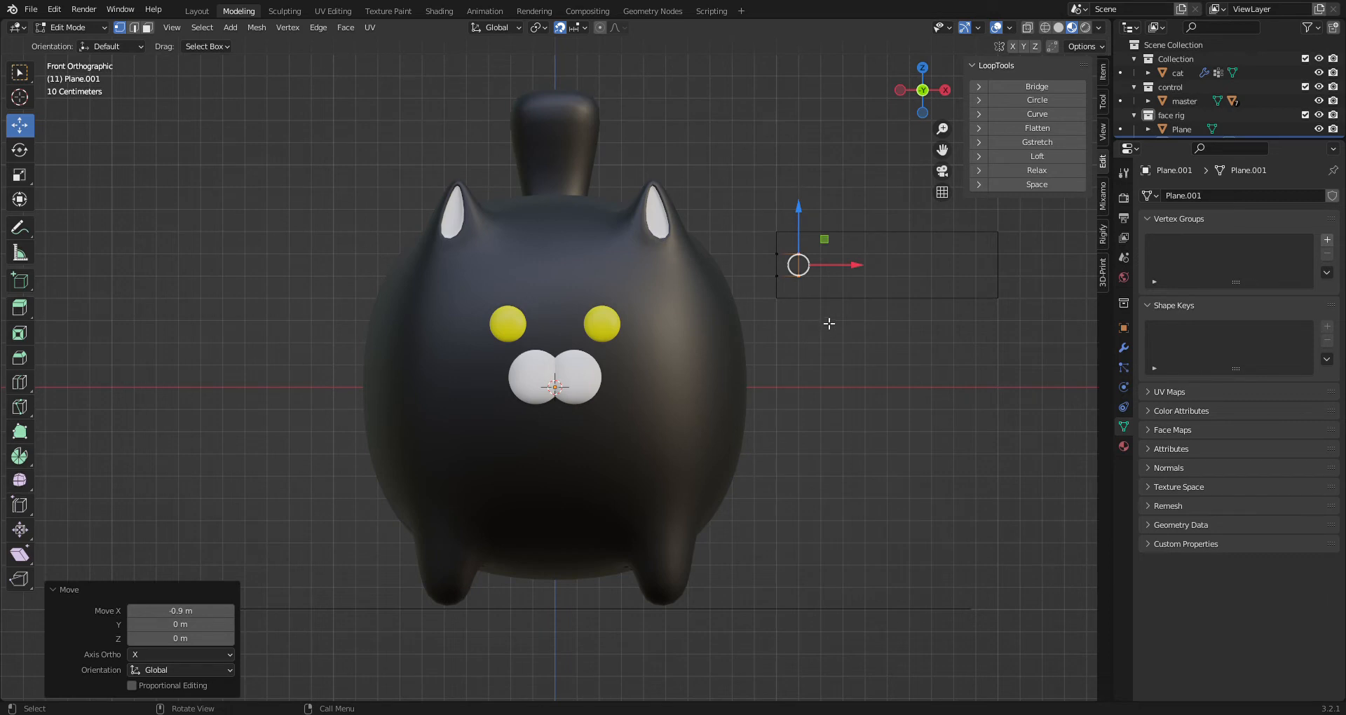
left_click(830, 373)
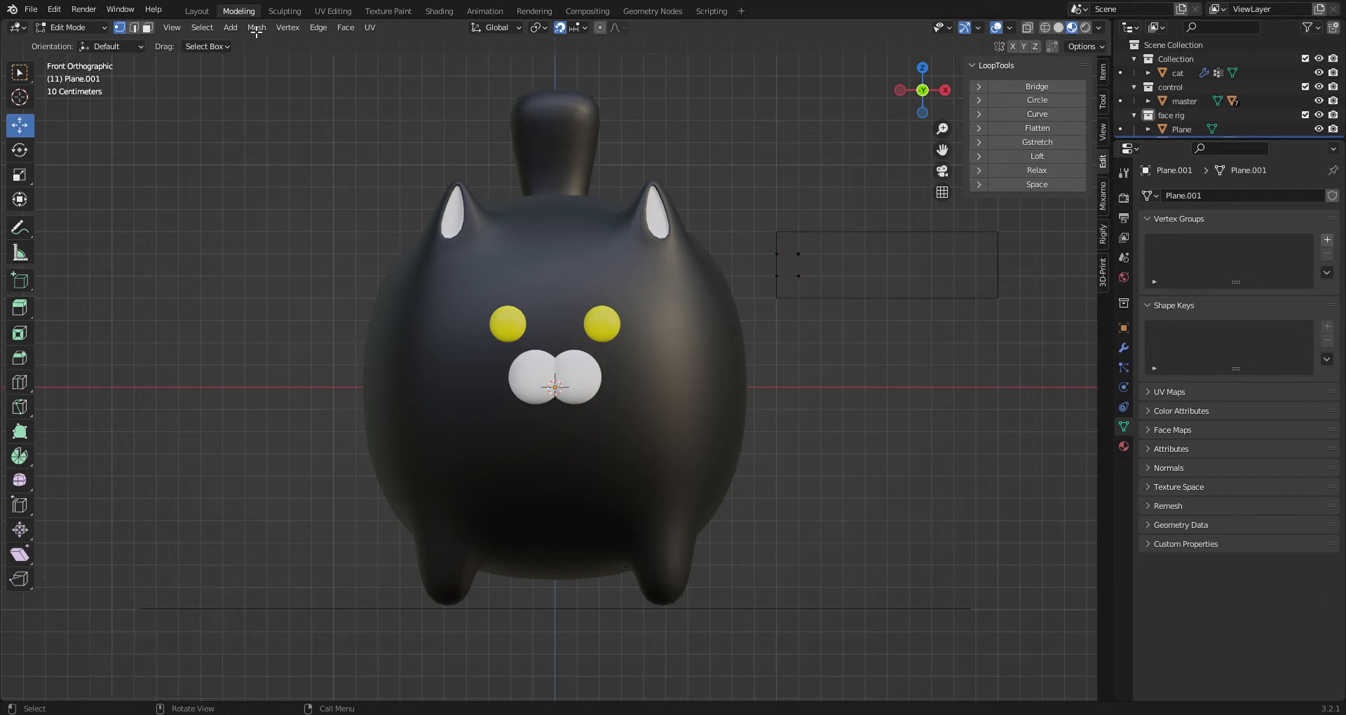
left_click(198, 11)
- Parent the small square to the large rectangle as an object in the Layout workspace
middle_click_drag(405, 154, 643, 230)
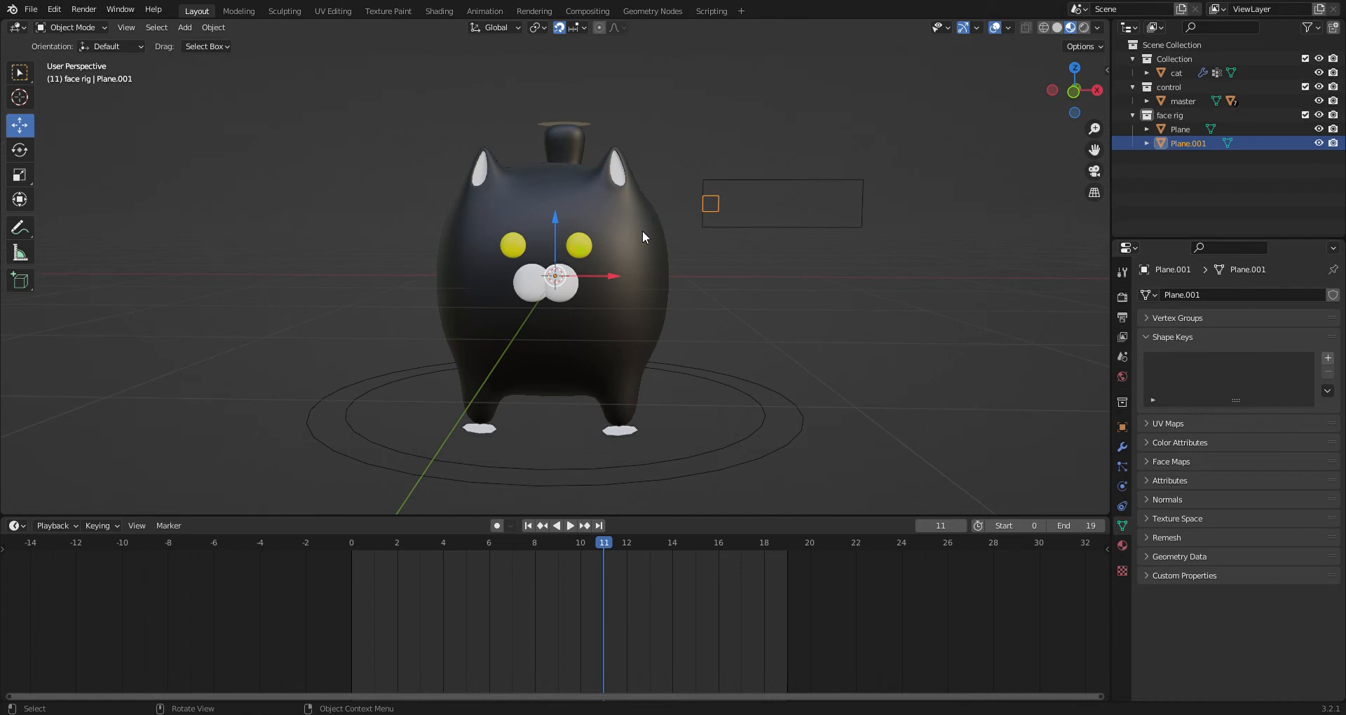
scroll(748, 192, "up", 2)
left_click(759, 213)
left_click(748, 185)
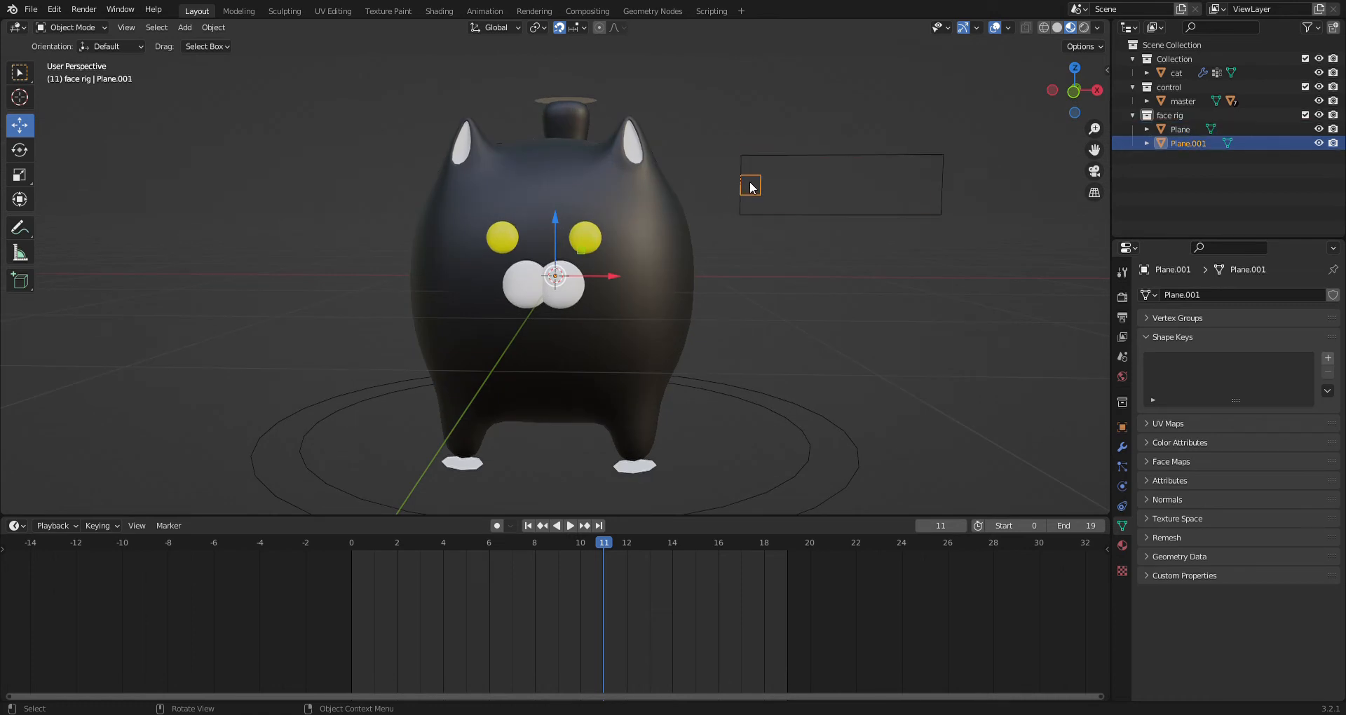
left_click(772, 213, "shift")
right_click(773, 212)
mouse_move(731, 242)
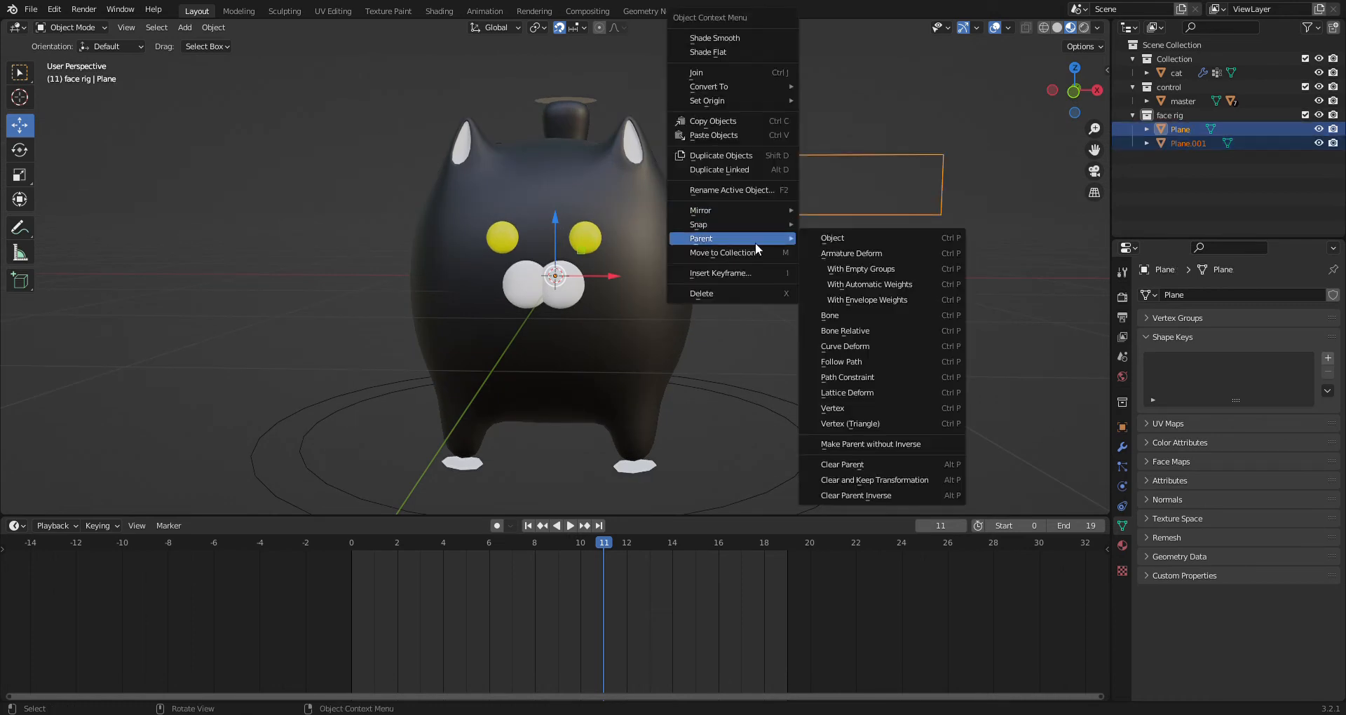
left_click(847, 238)
- Rename the small square object, the child of the large rectangle, as eyemove
left_click(750, 185)
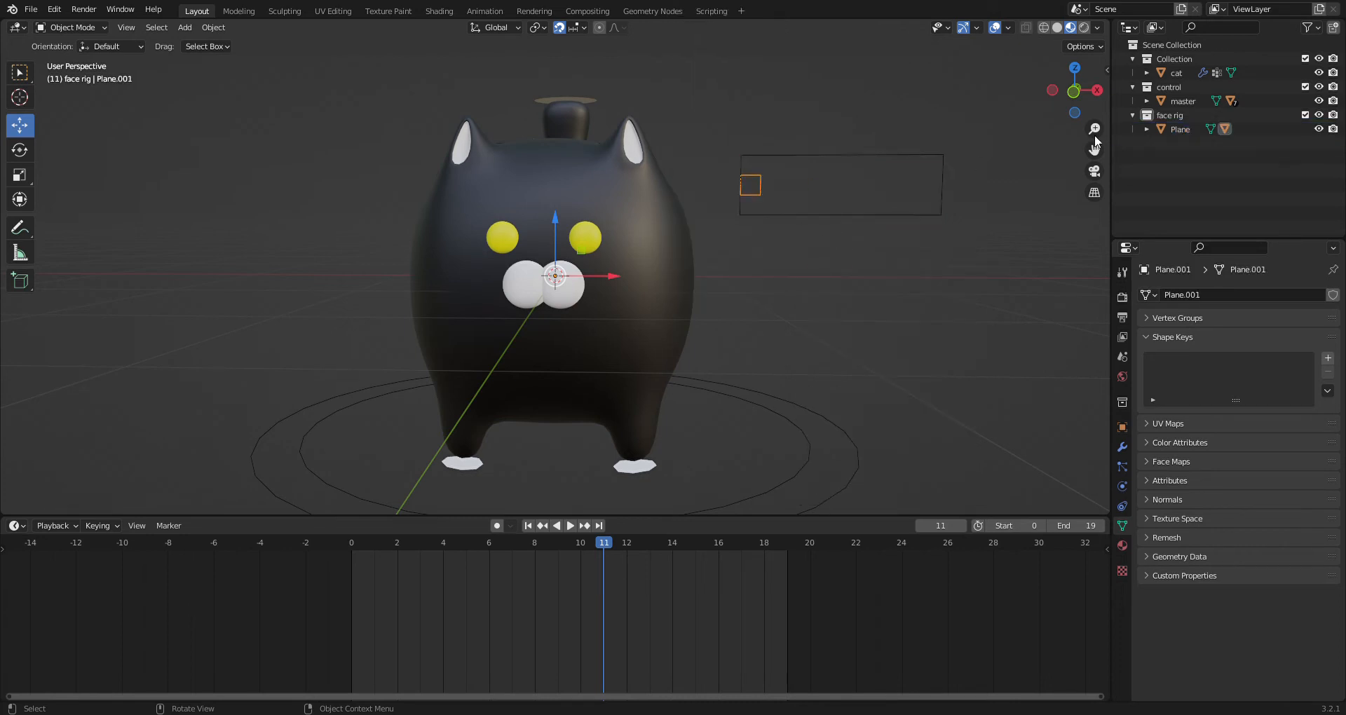
left_click(1147, 129)
left_click(1177, 157)
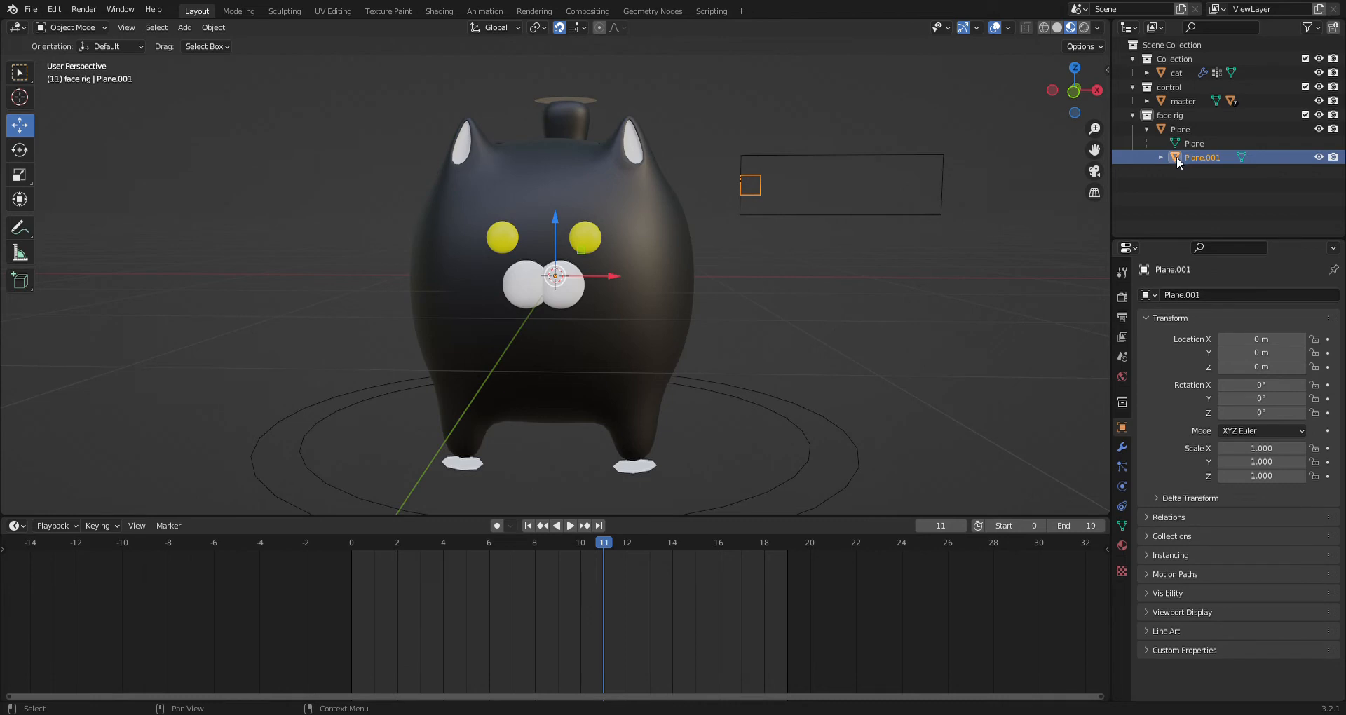
key("m")
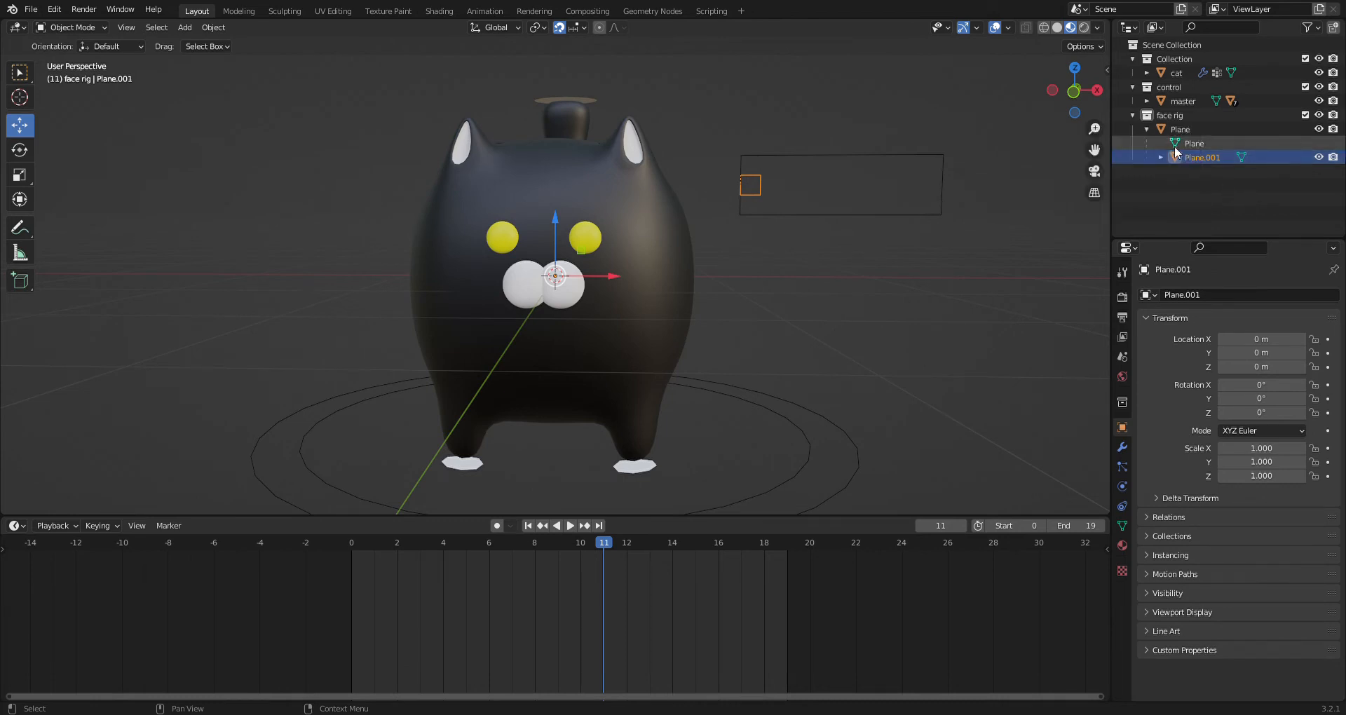
double_click(1183, 159)
type("eye")
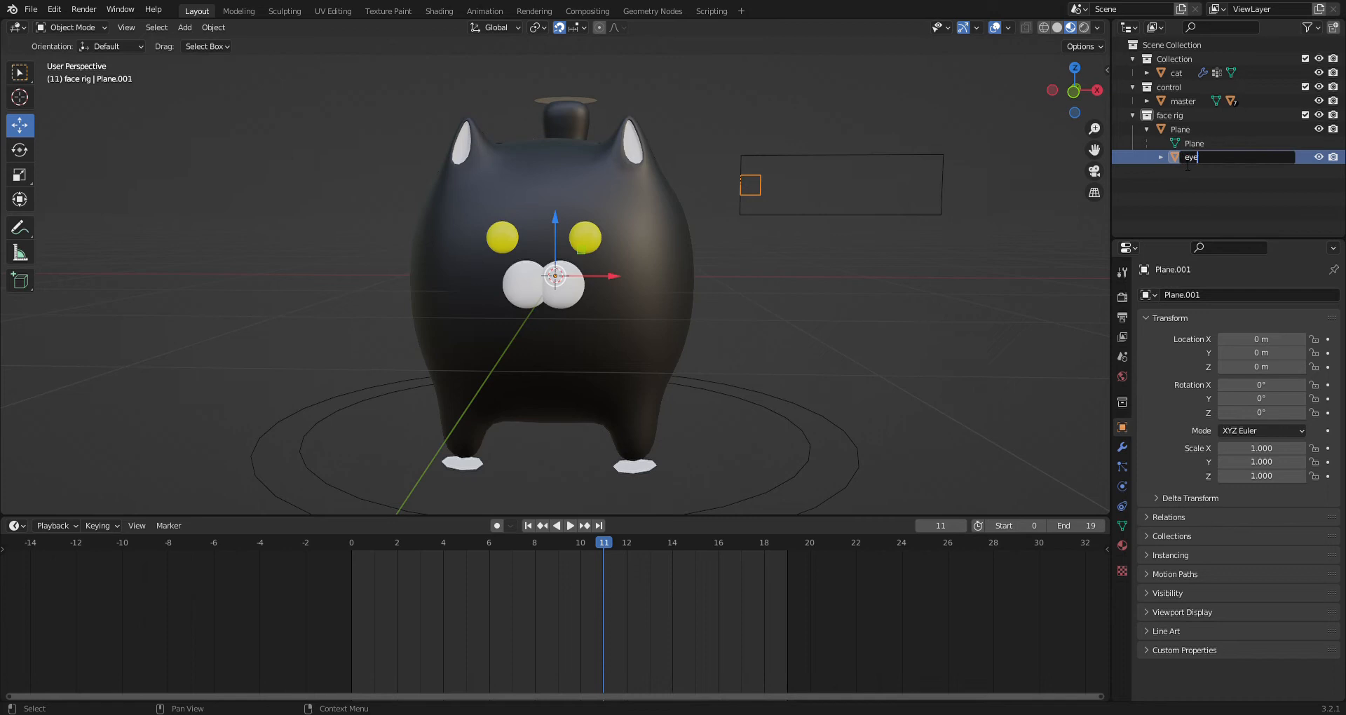
type("move")
key("Return")
- Rename the large rectangle's mesh data as eyebox
left_click(1184, 144)
double_click(1185, 144)
type("eyebox")
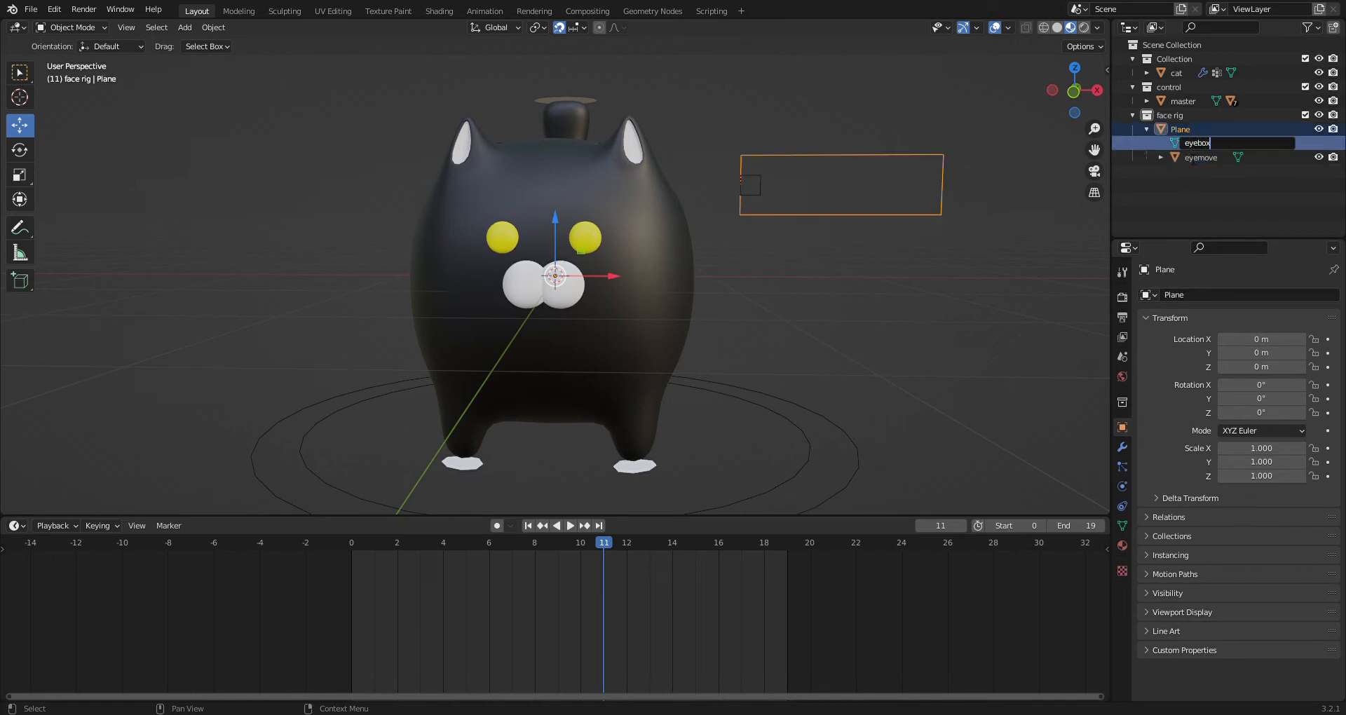
key("Return")
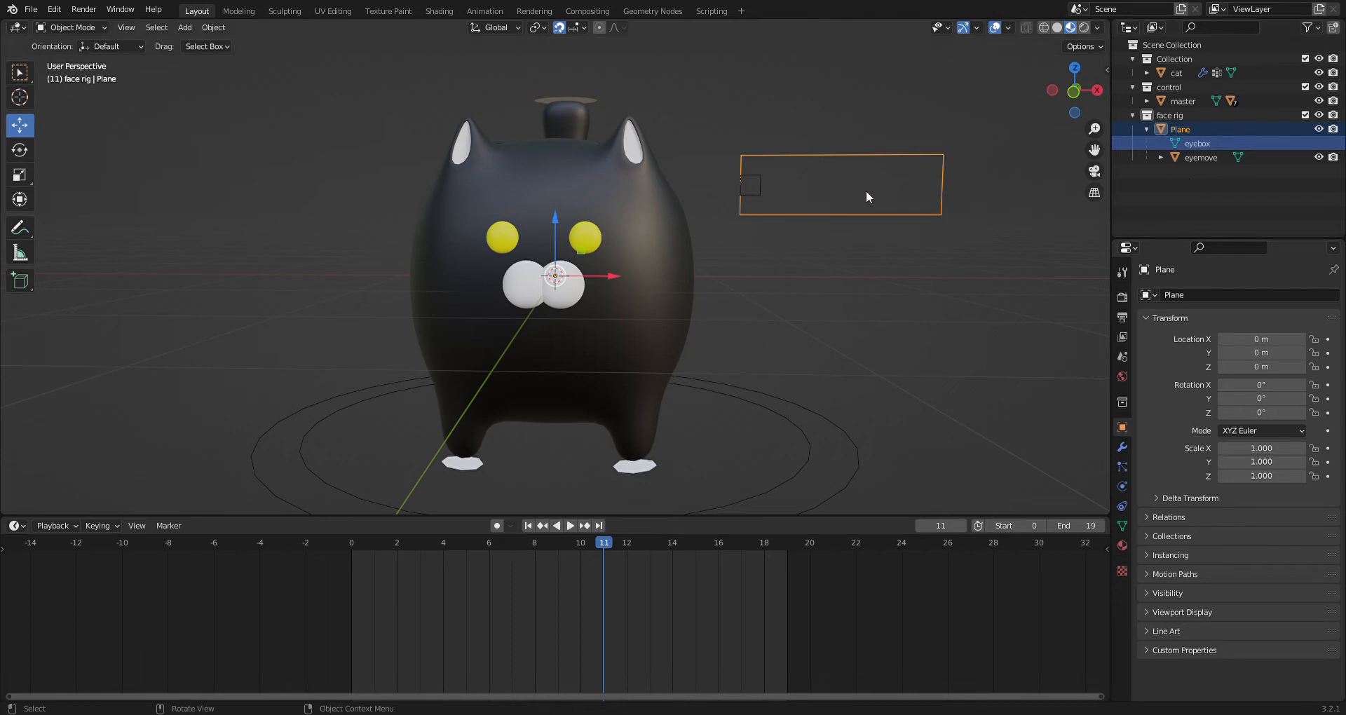
- Bring the large rectangle's upper and lower edges inward to the small square's height in the Modeling workspace, and return to Layout
left_click(761, 190)
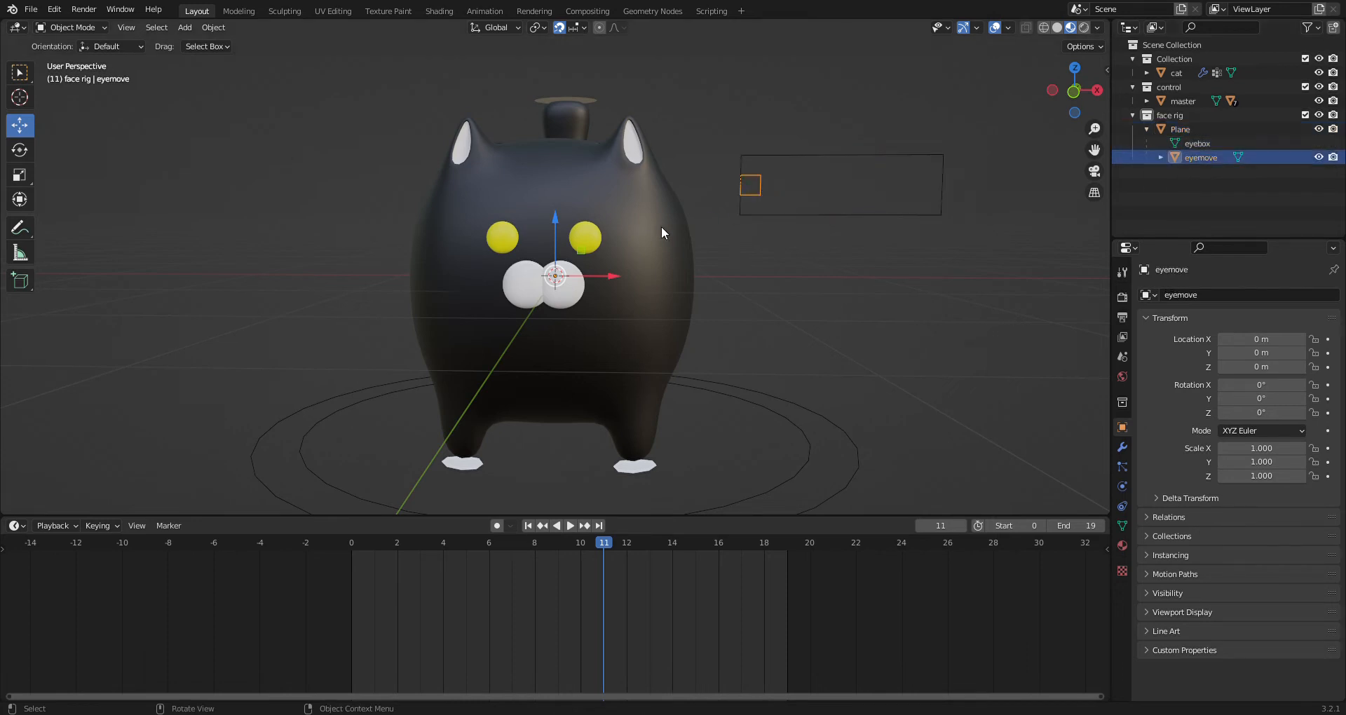
left_click(935, 154)
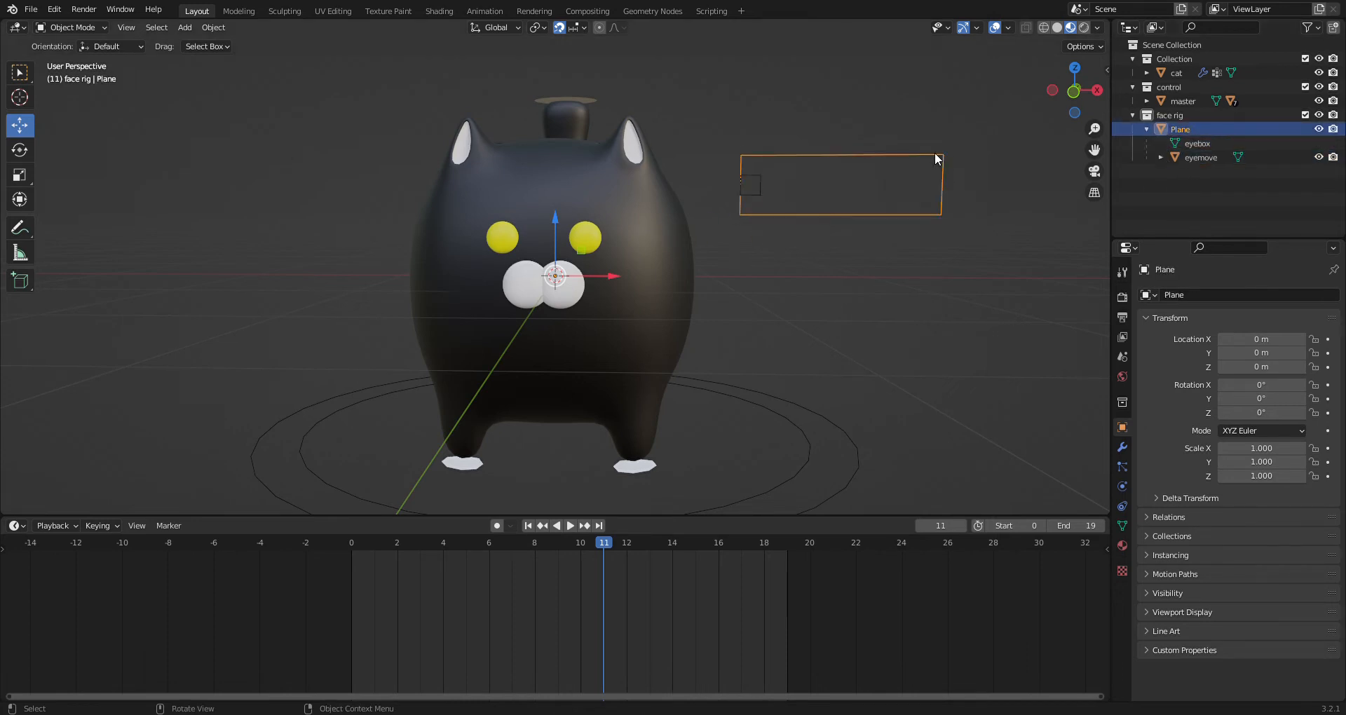
left_click(1098, 90)
left_click(1053, 89)
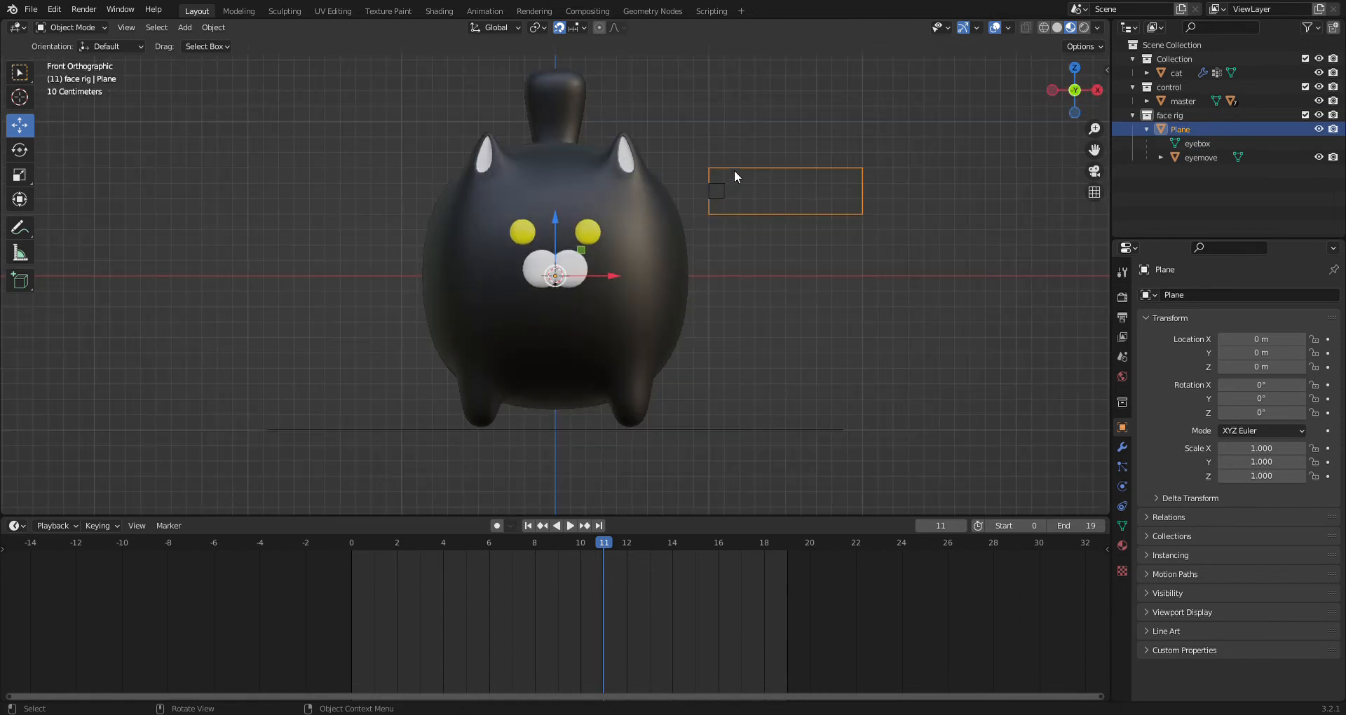
left_click(238, 11)
left_click_drag(721, 162, 1086, 266)
left_click_drag(895, 204, 895, 226)
left_click_drag(764, 289, 1115, 316)
left_click_drag(898, 259, 895, 225)
left_click(205, 10)
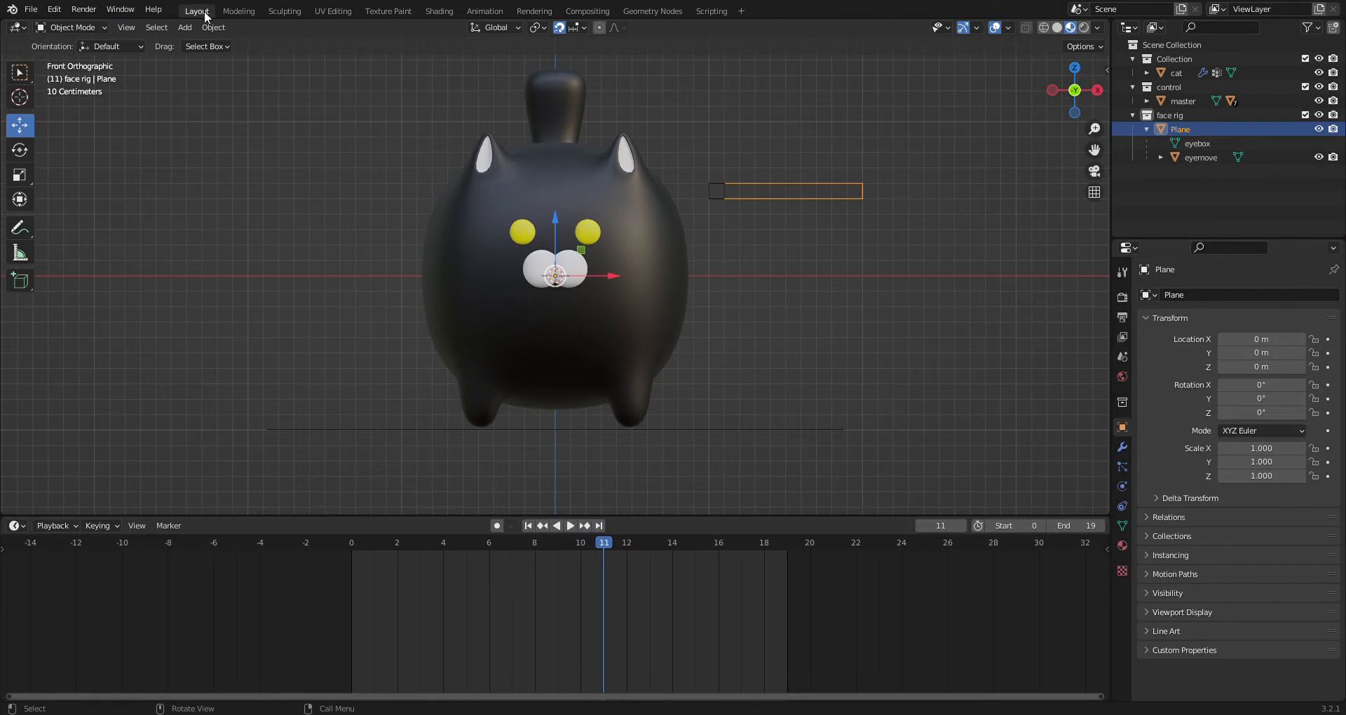
- Add a driver to the value of the cat's blink shape key with eyemove as the variable's object
left_click(718, 191)
left_click(622, 266)
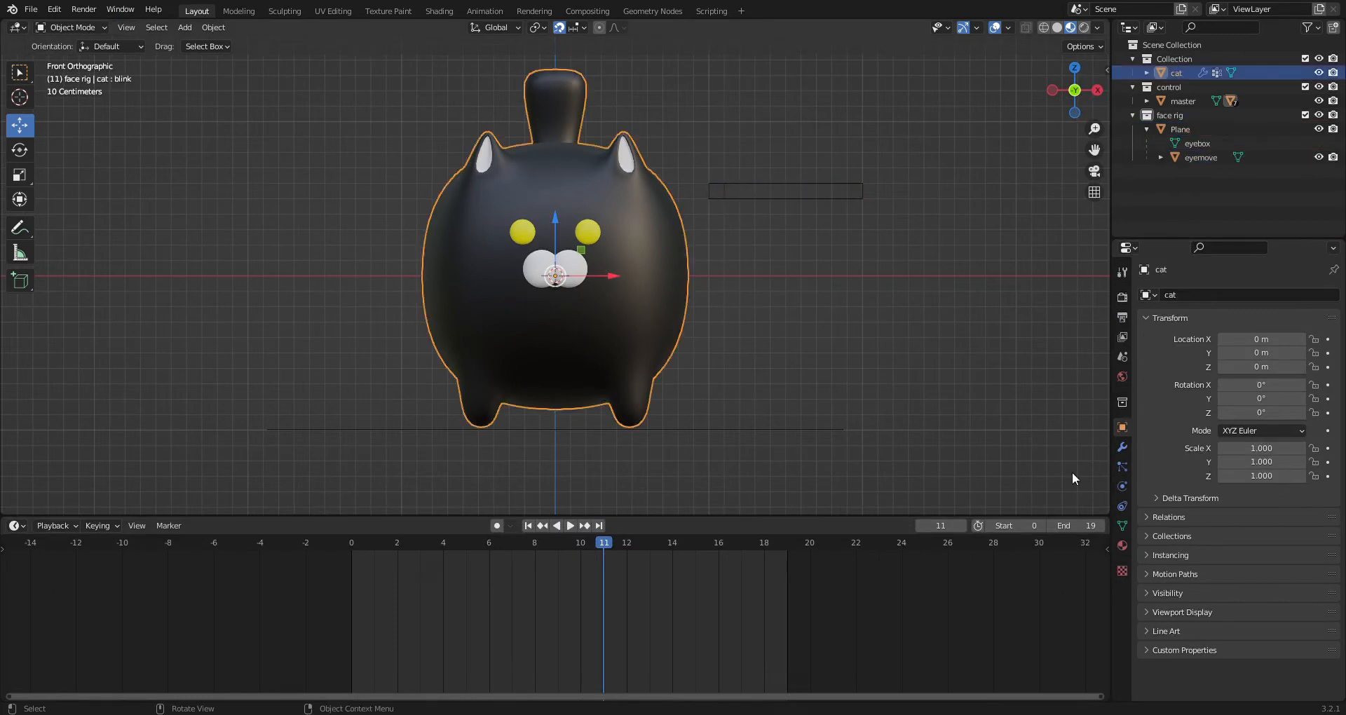
left_click(1123, 525)
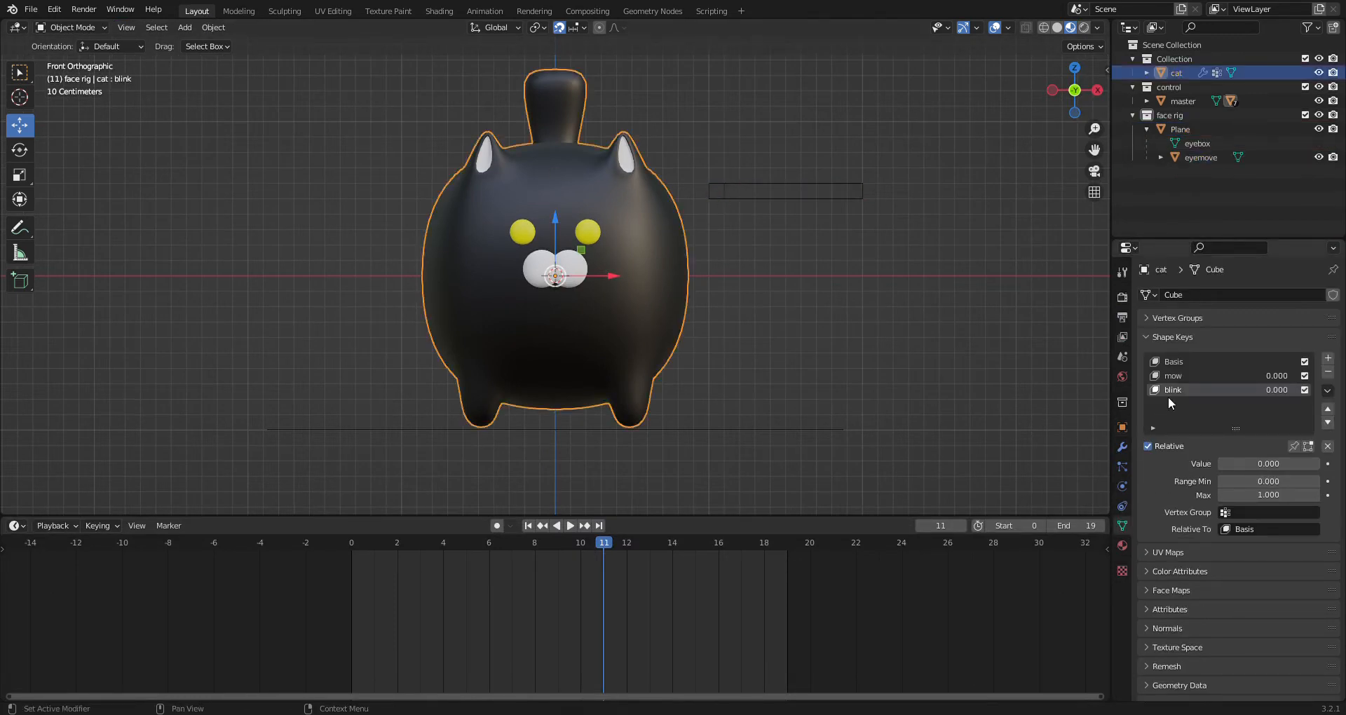
right_click(1261, 463)
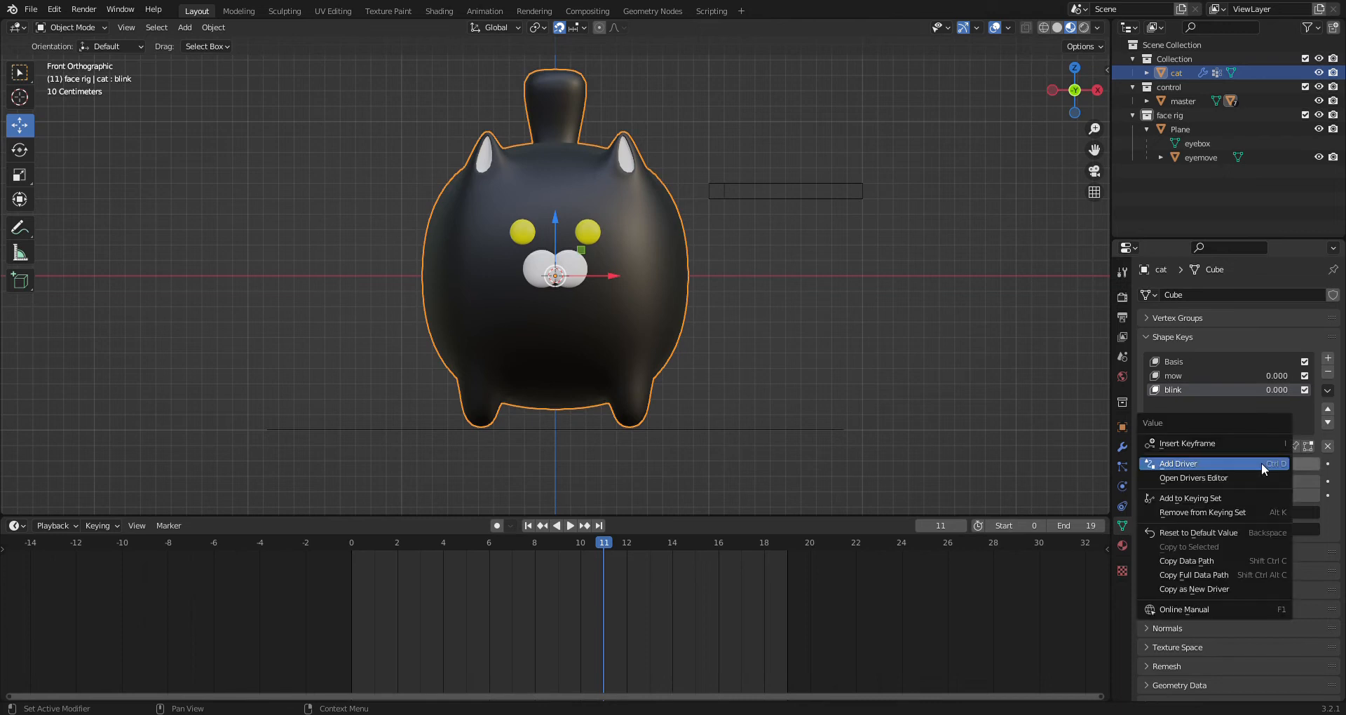
left_click(1260, 463)
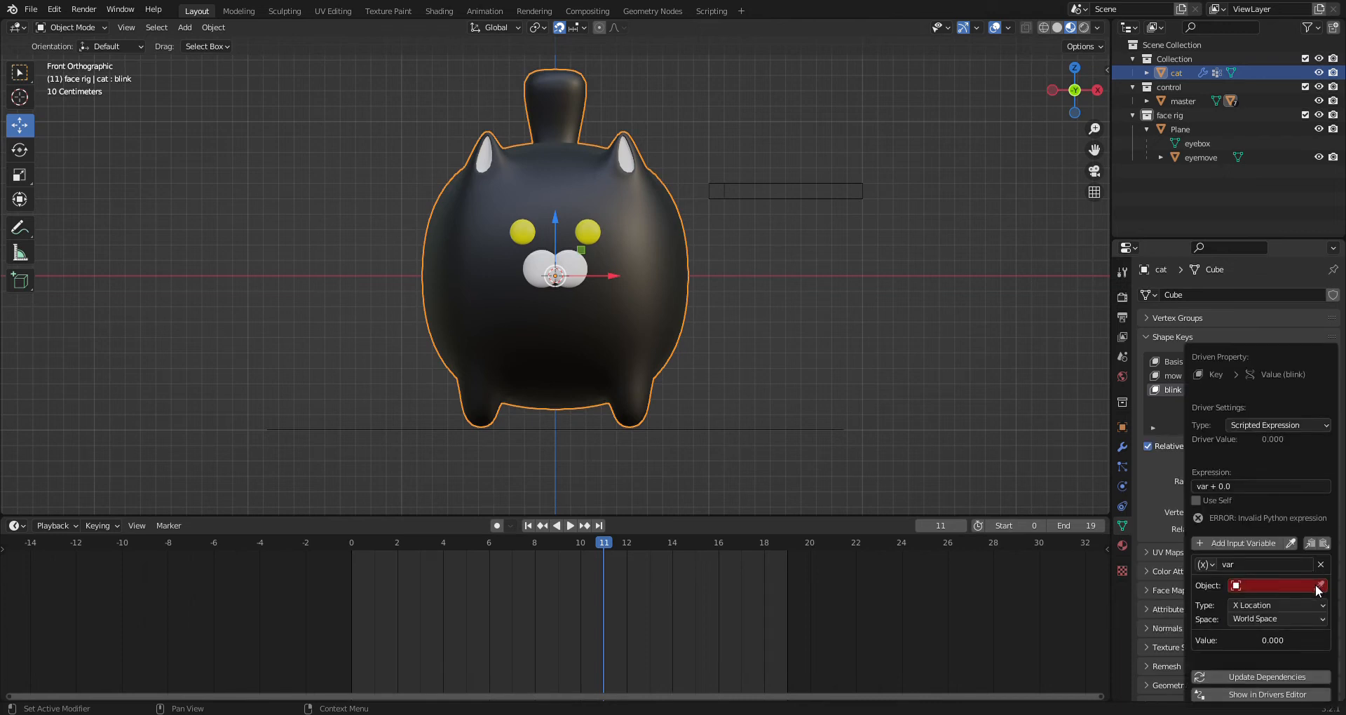
left_click(1290, 586)
type("ey")
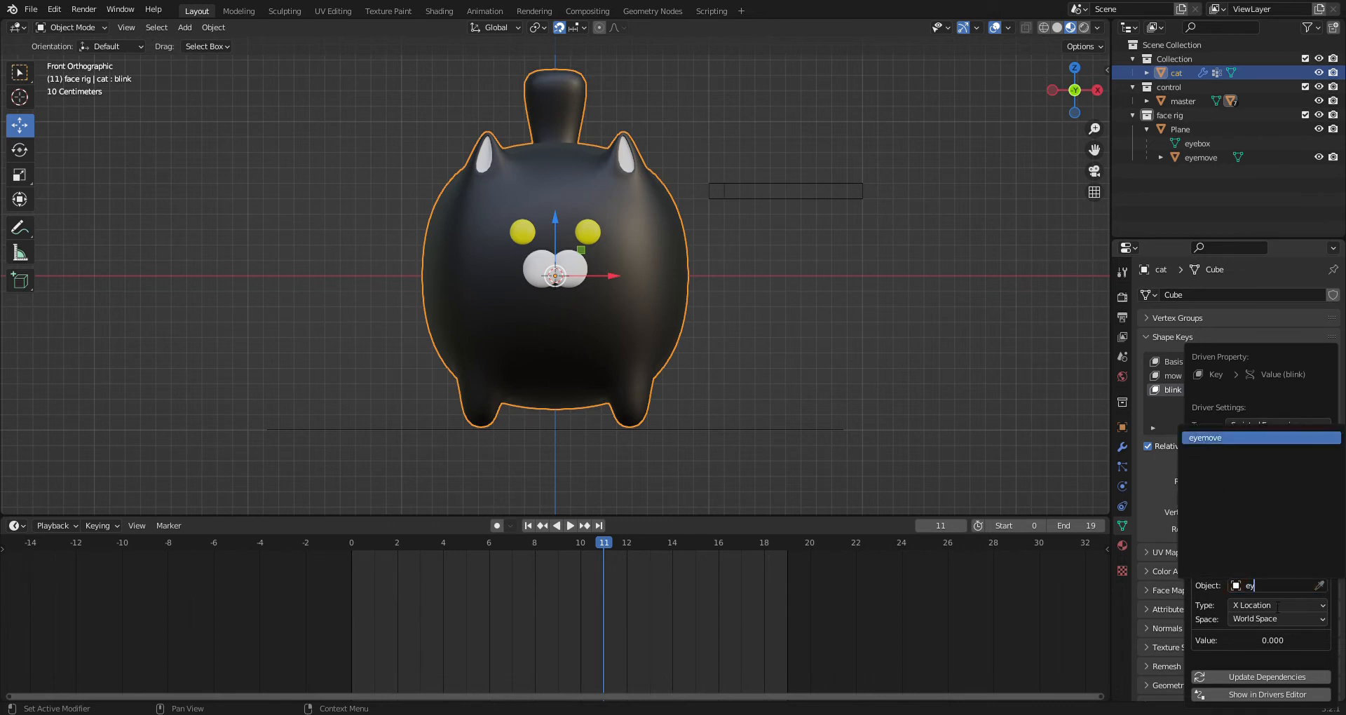
left_click(1224, 438)
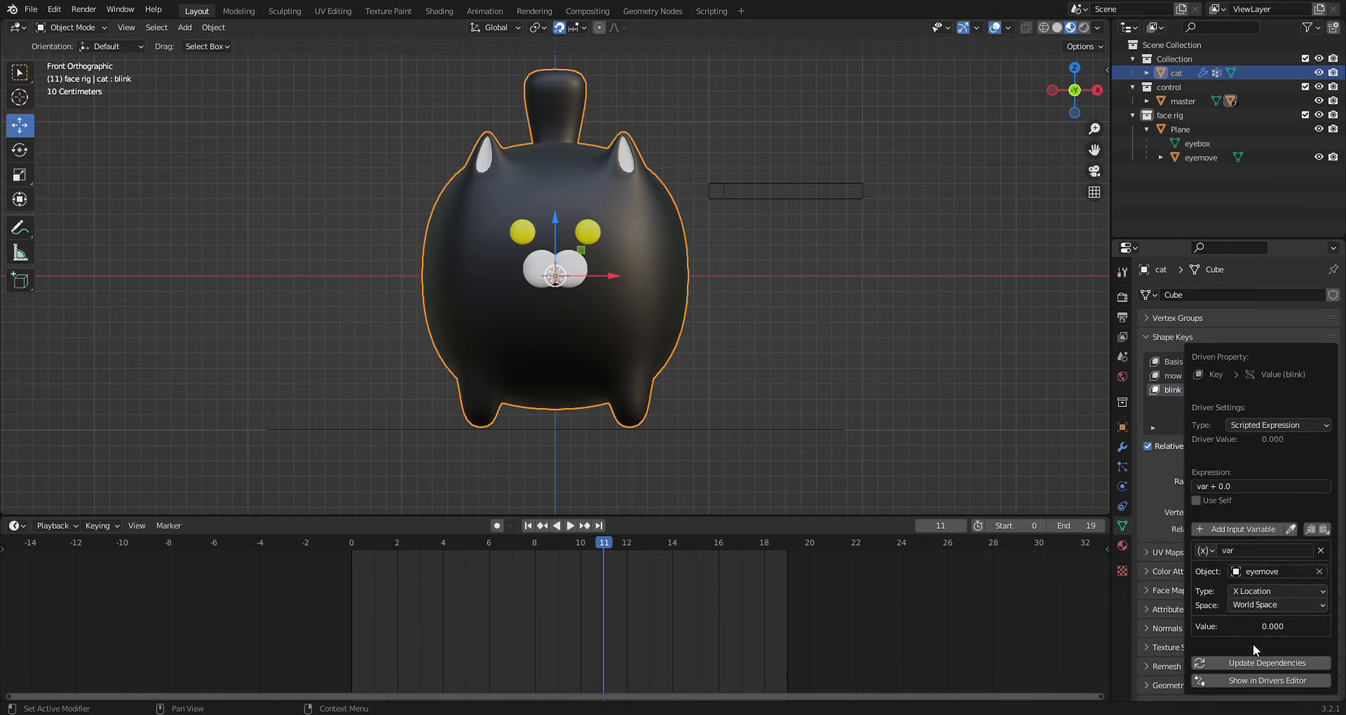
- Set the blink driver's variable to X Location in Local Space
left_click(1243, 591)
left_click(1242, 591)
left_click(1241, 604)
left_click(1255, 652)
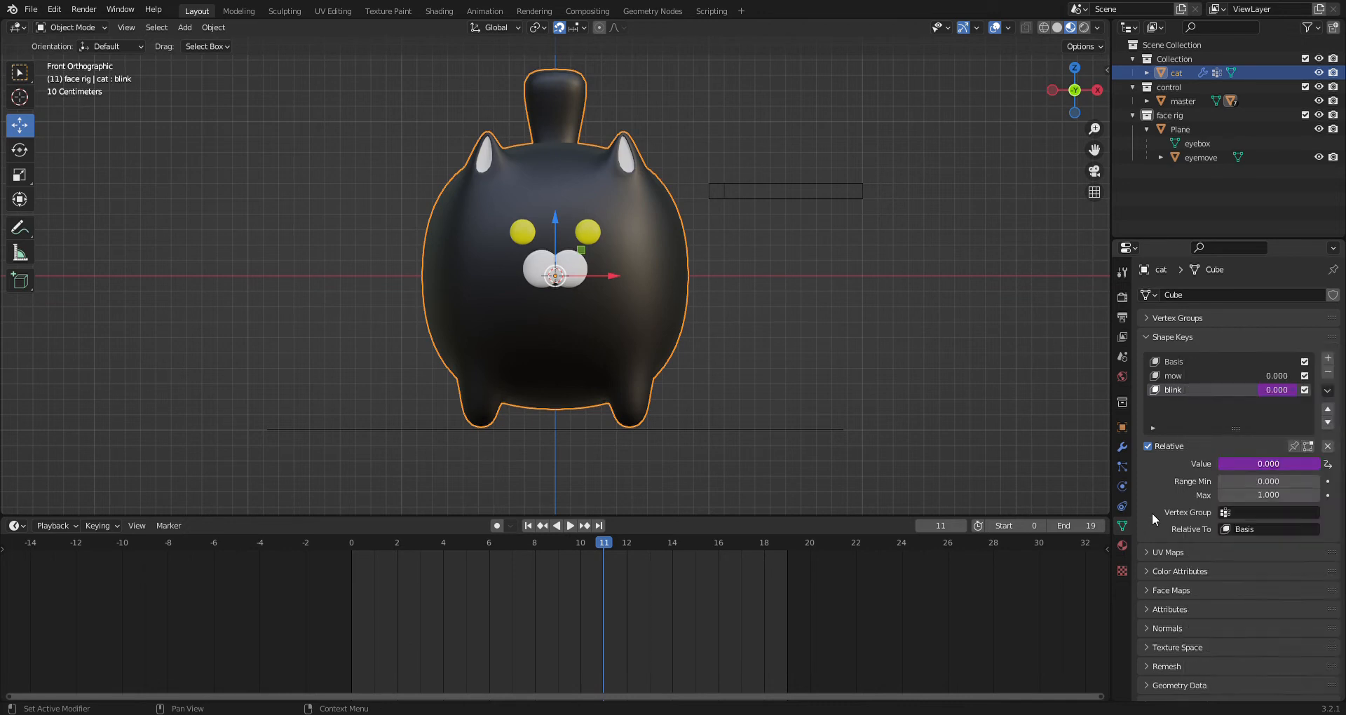
- Slide the eyemove square along X and back to test how it drives the blink
left_click(724, 201)
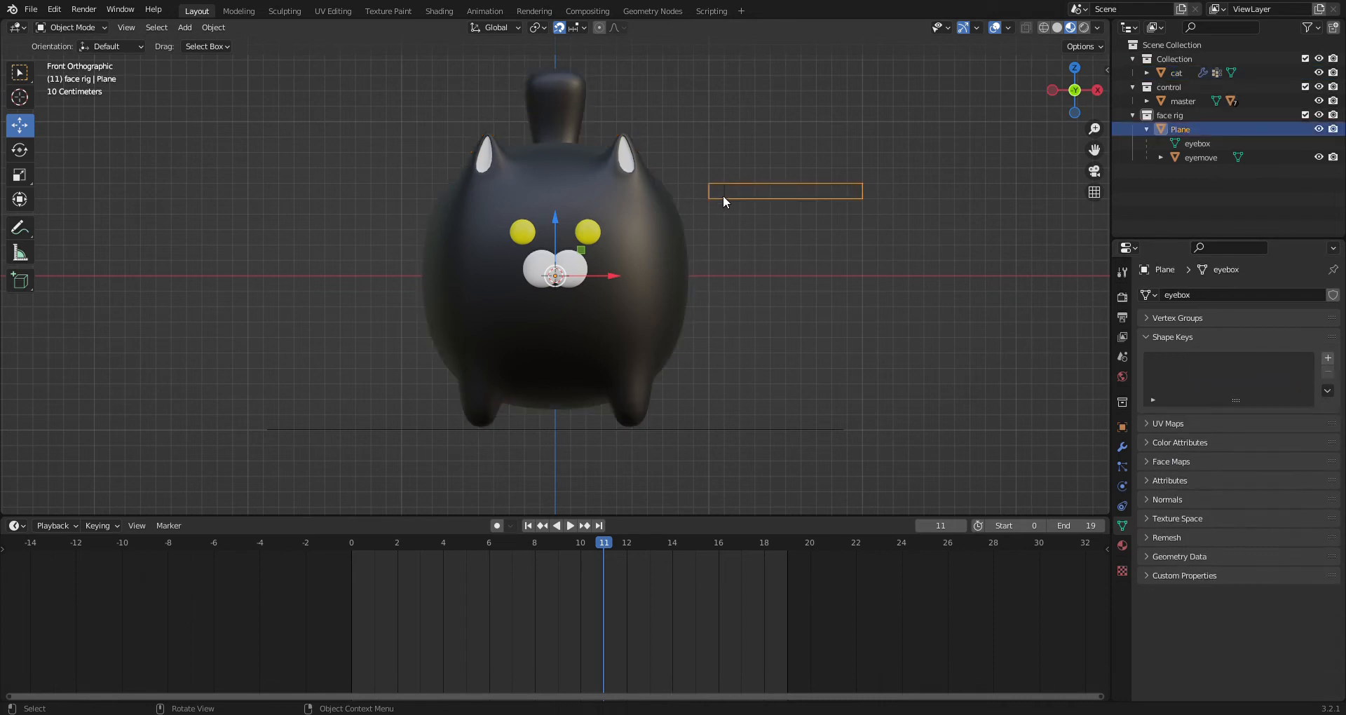
left_click(723, 190)
mouse_move(613, 278)
left_mouse_down()
mouse_move(814, 280)
mouse_move(683, 281)
mouse_move(793, 291)
mouse_move(612, 301)
mouse_move(775, 294)
mouse_move(627, 298)
left_mouse_up()
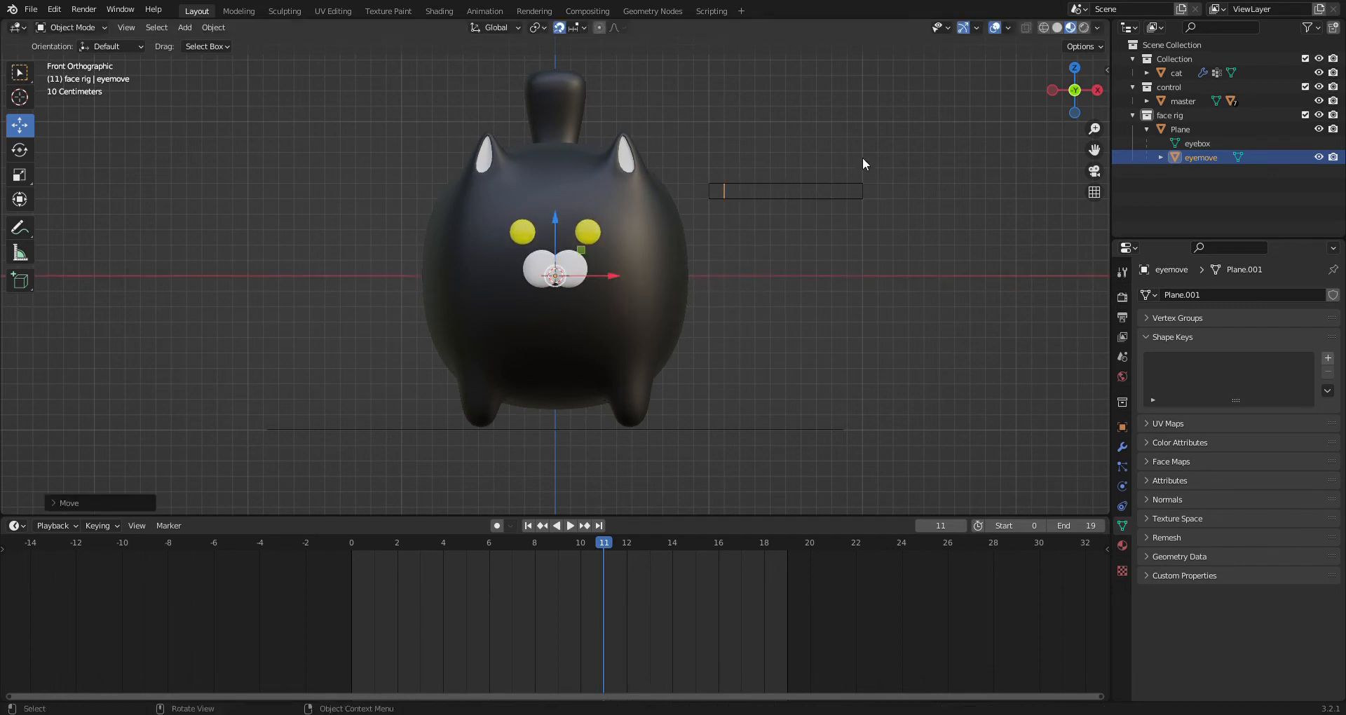
- Add a Limit Location constraint to the eyemove square with its owner set to Local Space
left_click(823, 191)
left_click(722, 190)
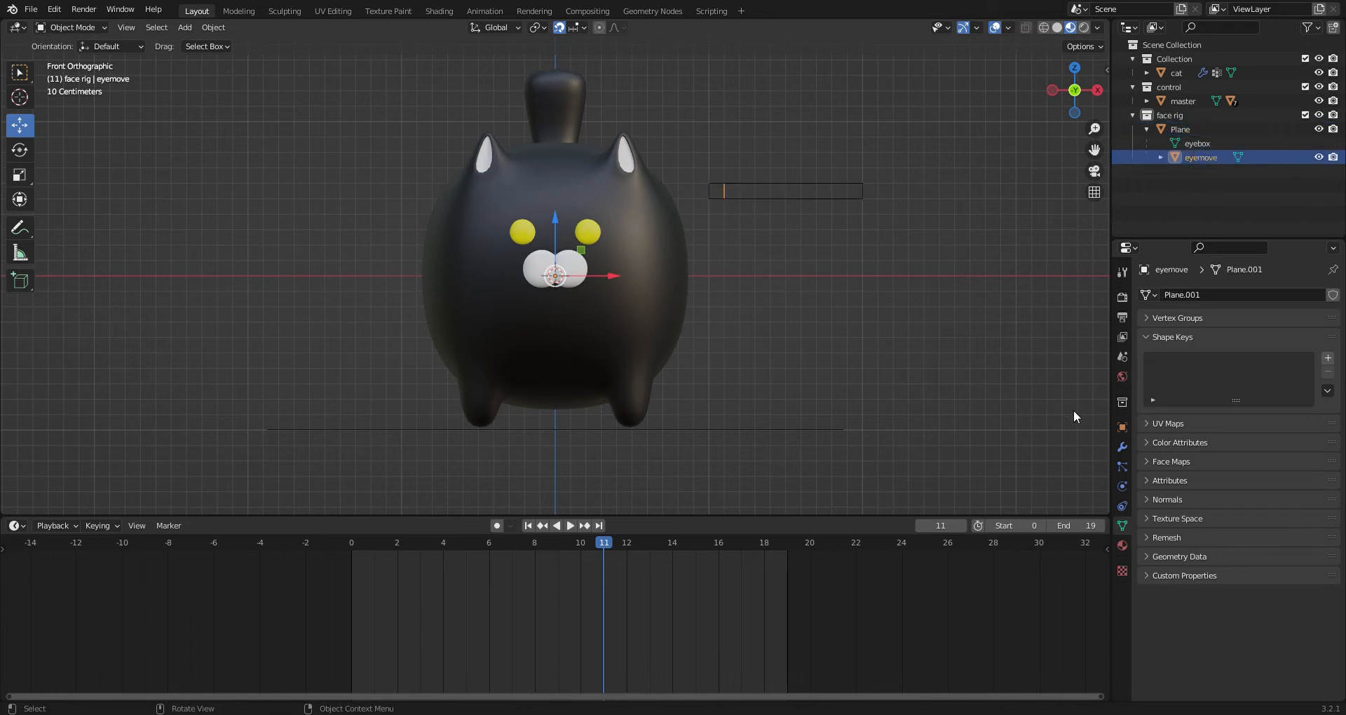
left_click(1121, 447)
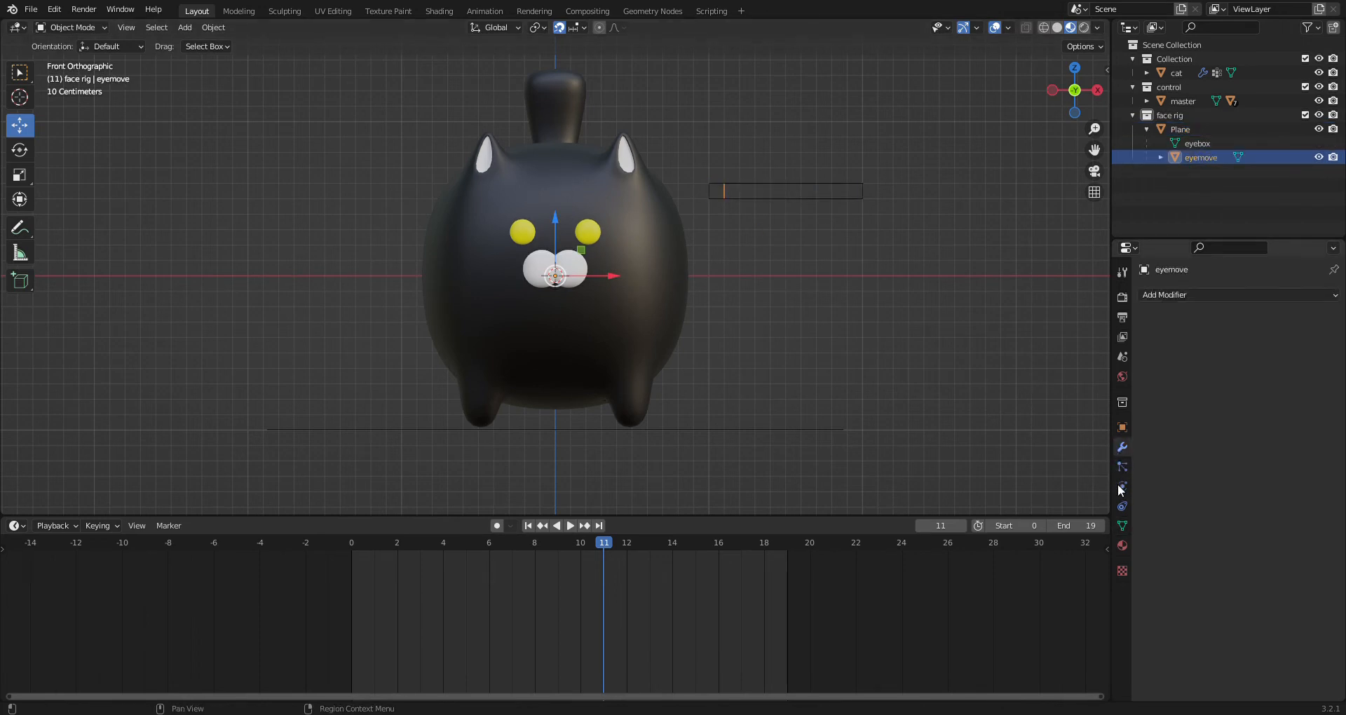
left_click(1120, 506)
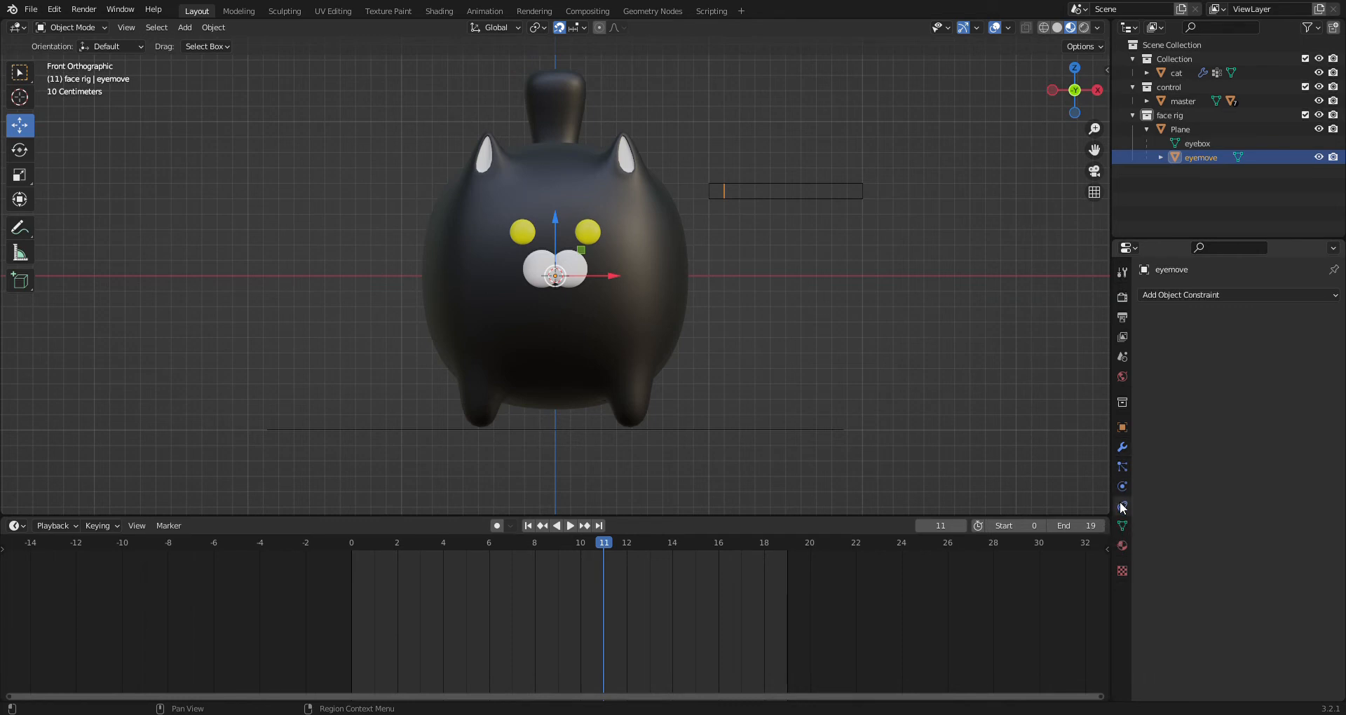
left_click(1159, 294)
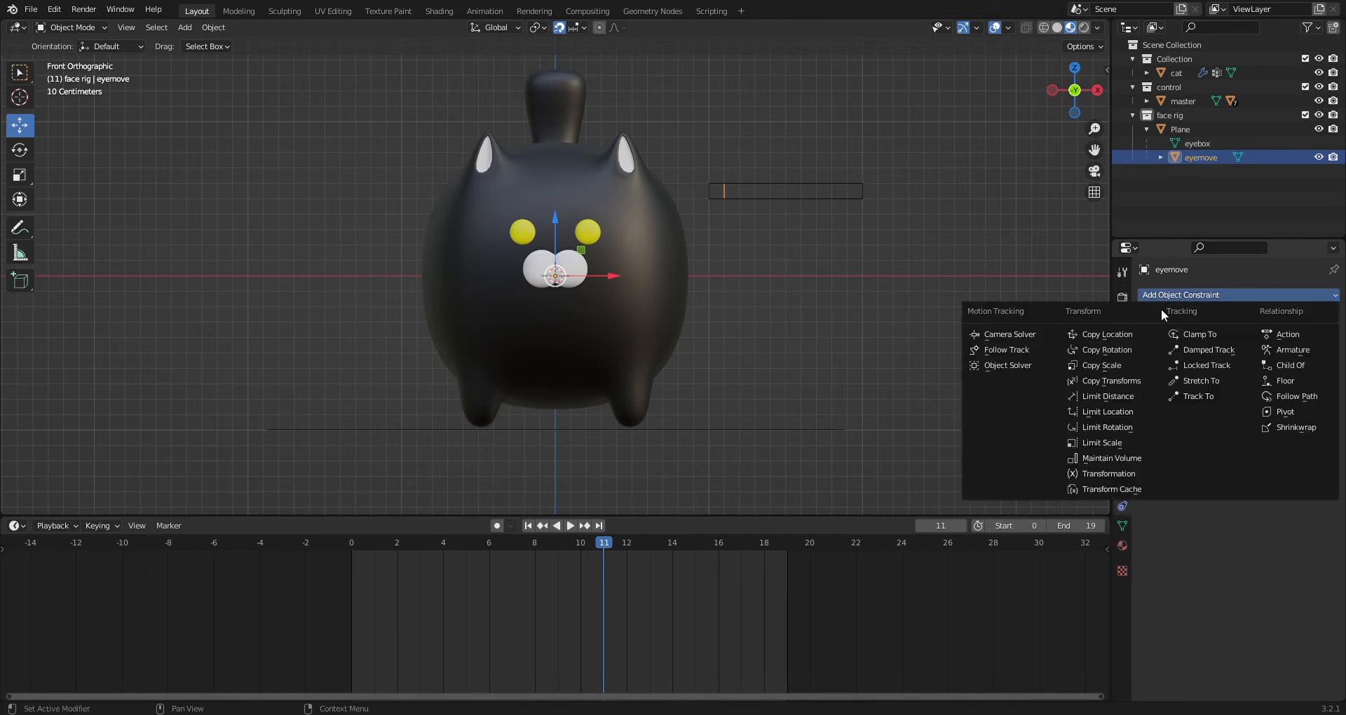
left_click(1125, 412)
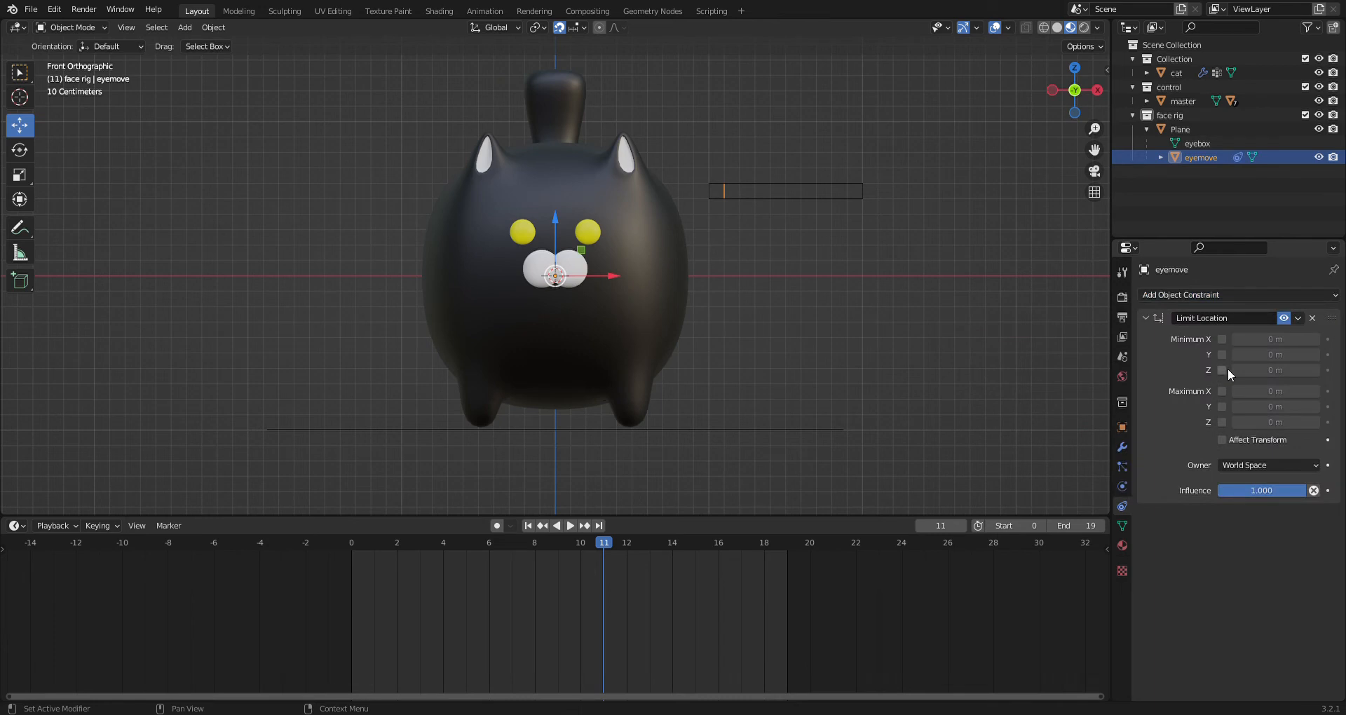
left_click(1265, 463)
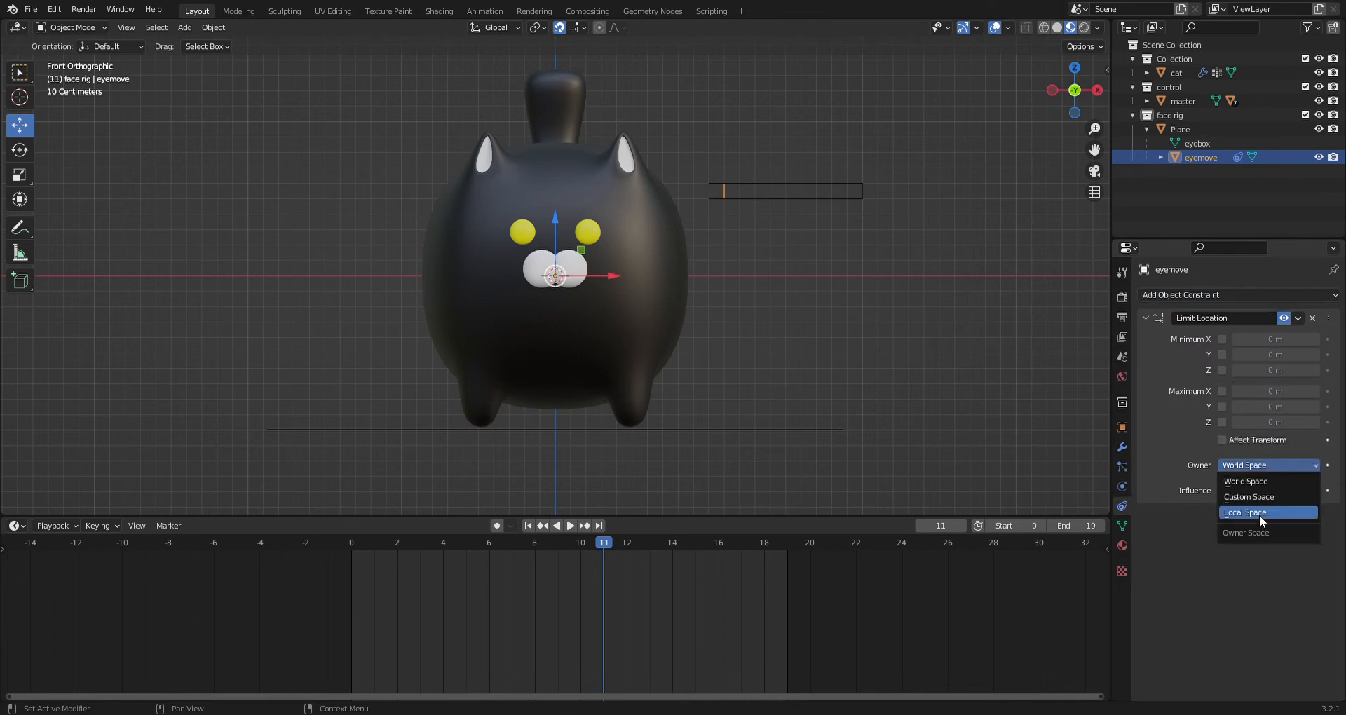
left_click(1260, 513)
- Limit eyemove's X location to a minimum of 0 m and a maximum of 1 m
left_click(1221, 339)
left_click(1222, 391)
left_click(1268, 394)
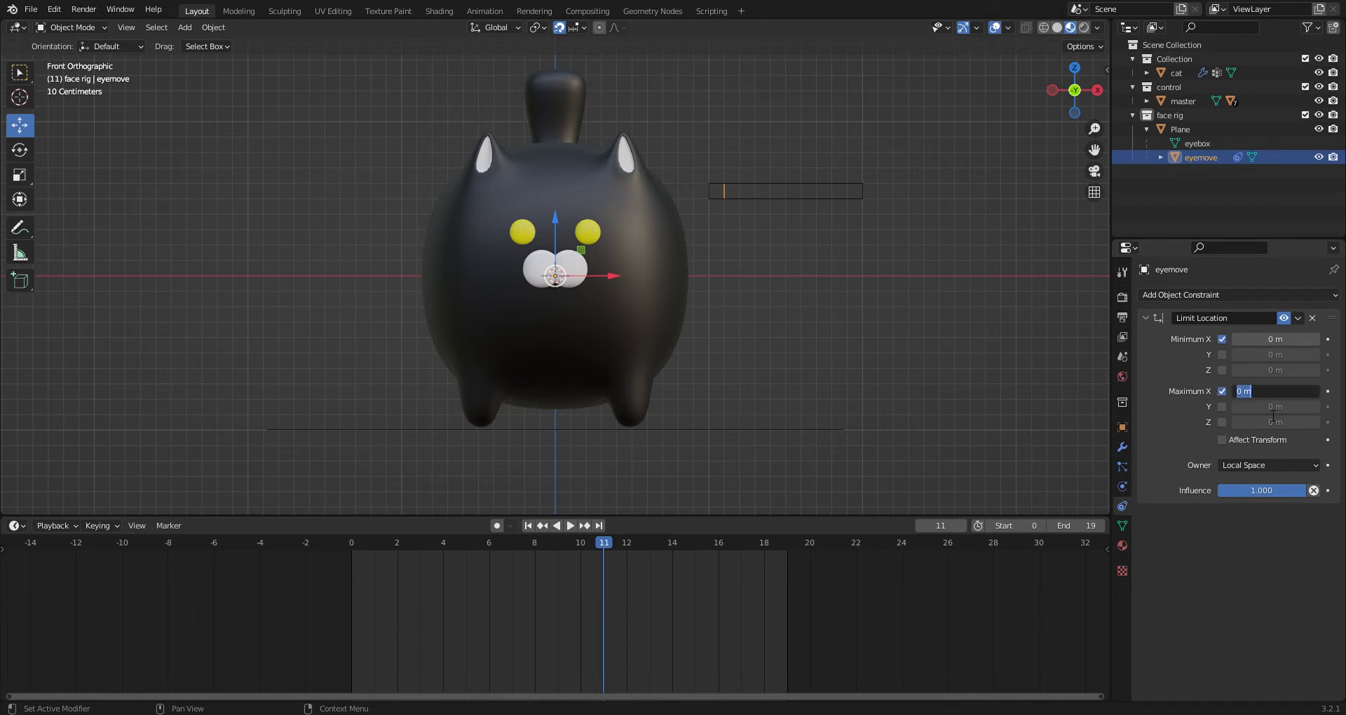
type("1")
key("Return")
- Try a Maximum X limit of 0.9 m while sliding eyemove along X, and restore the limit to 1 m
left_click_drag(624, 276, 835, 272)
left_click(1287, 398)
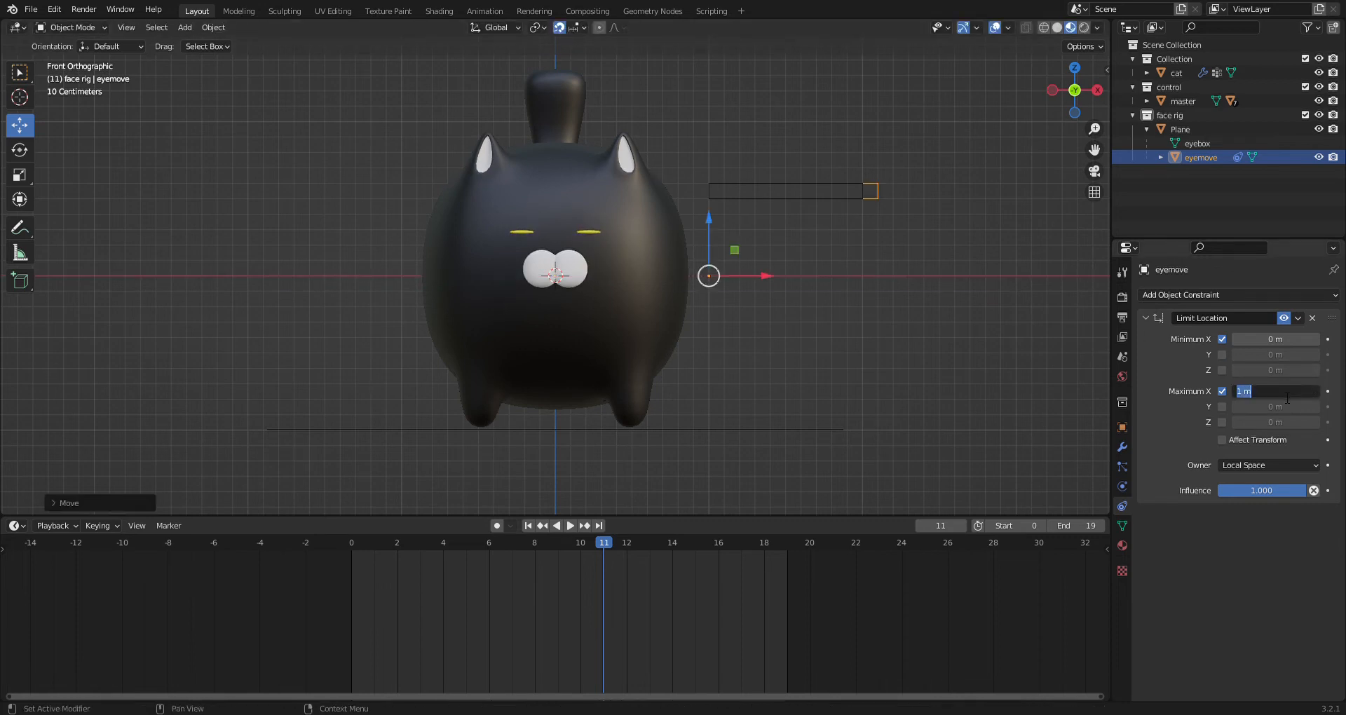
type("0.9")
key("Return")
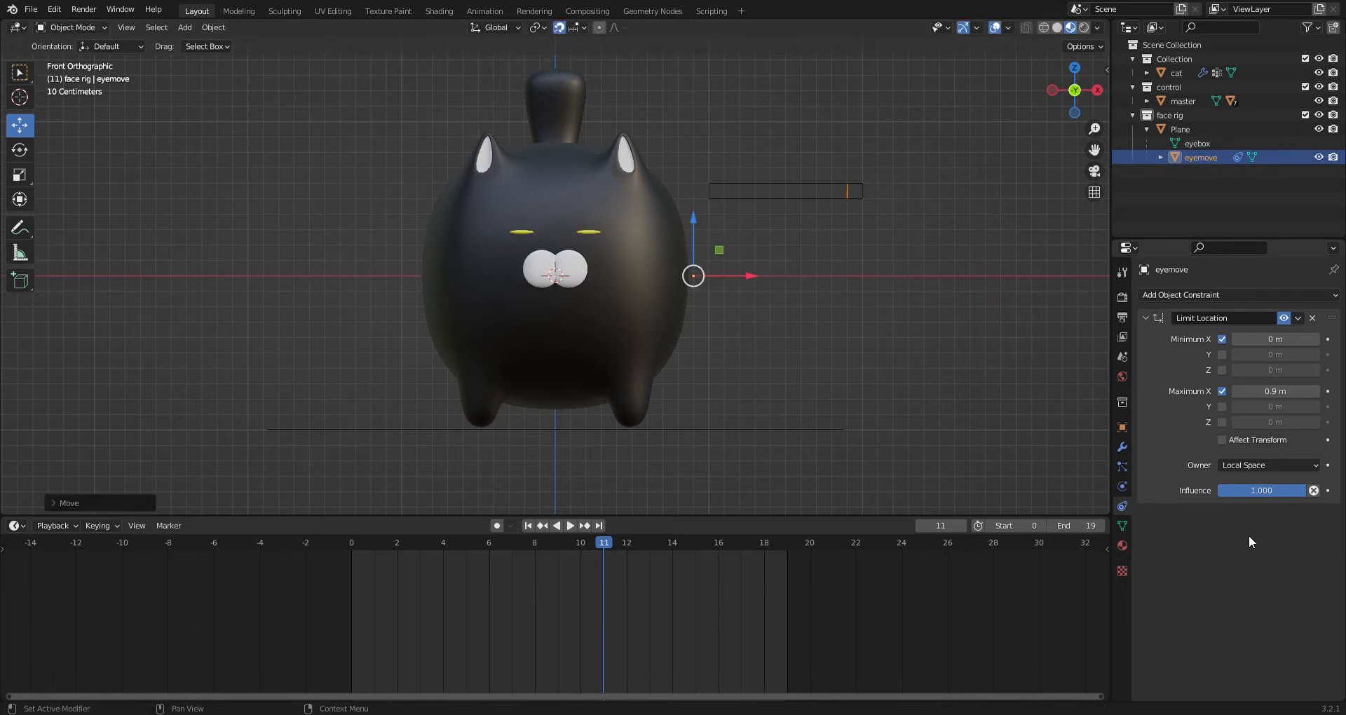
left_click_drag(752, 275, 879, 275)
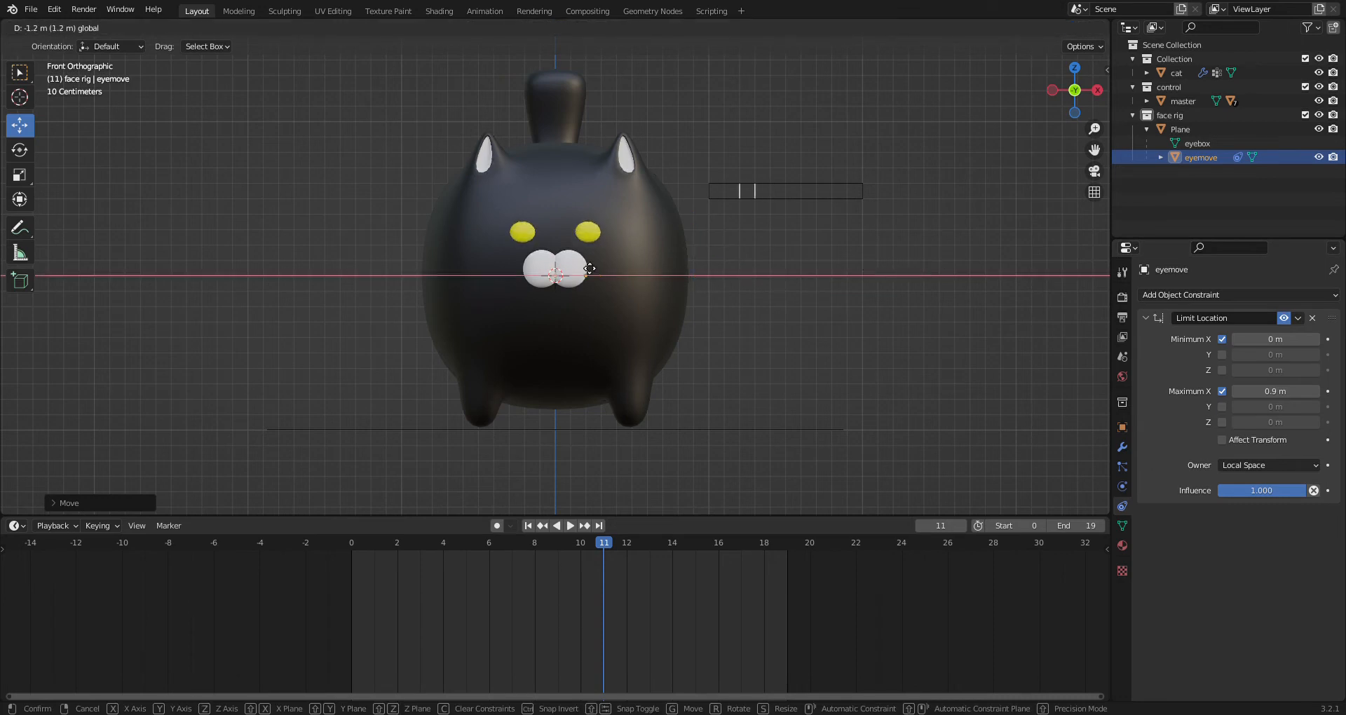
left_click(925, 274)
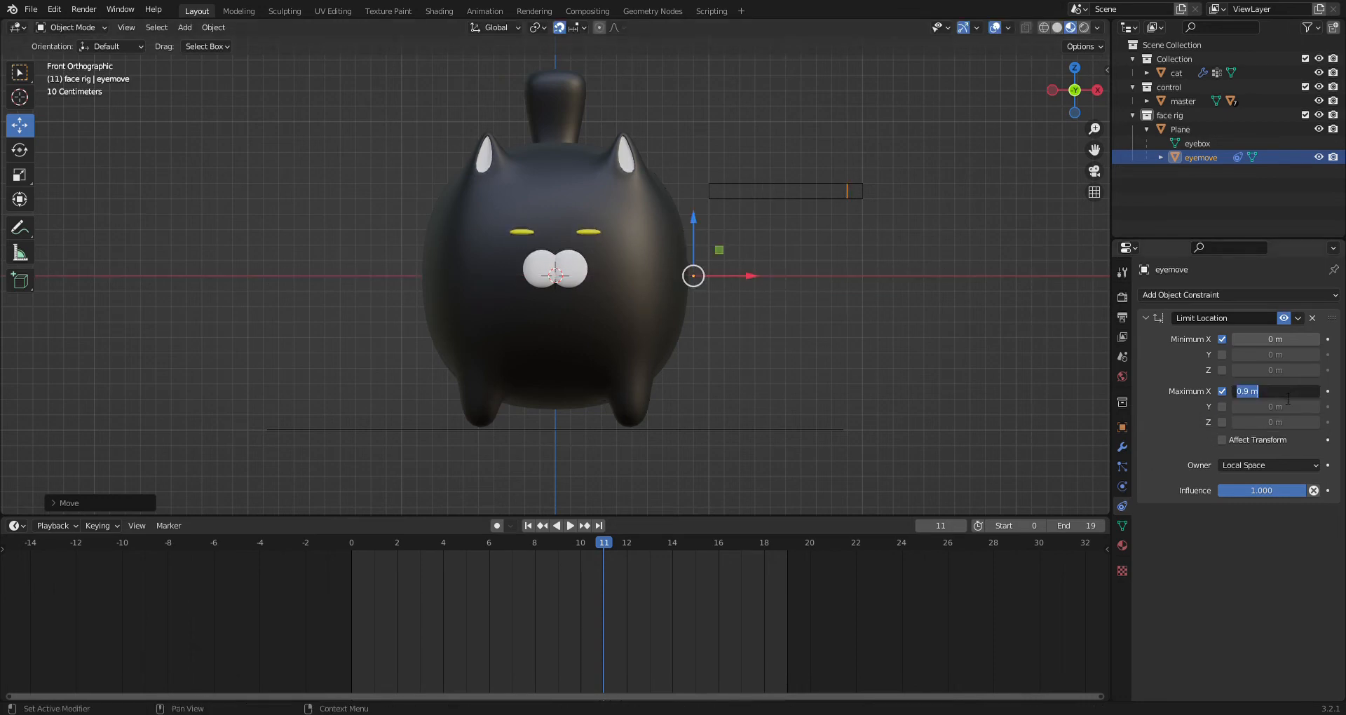
type("1")
key("Return")
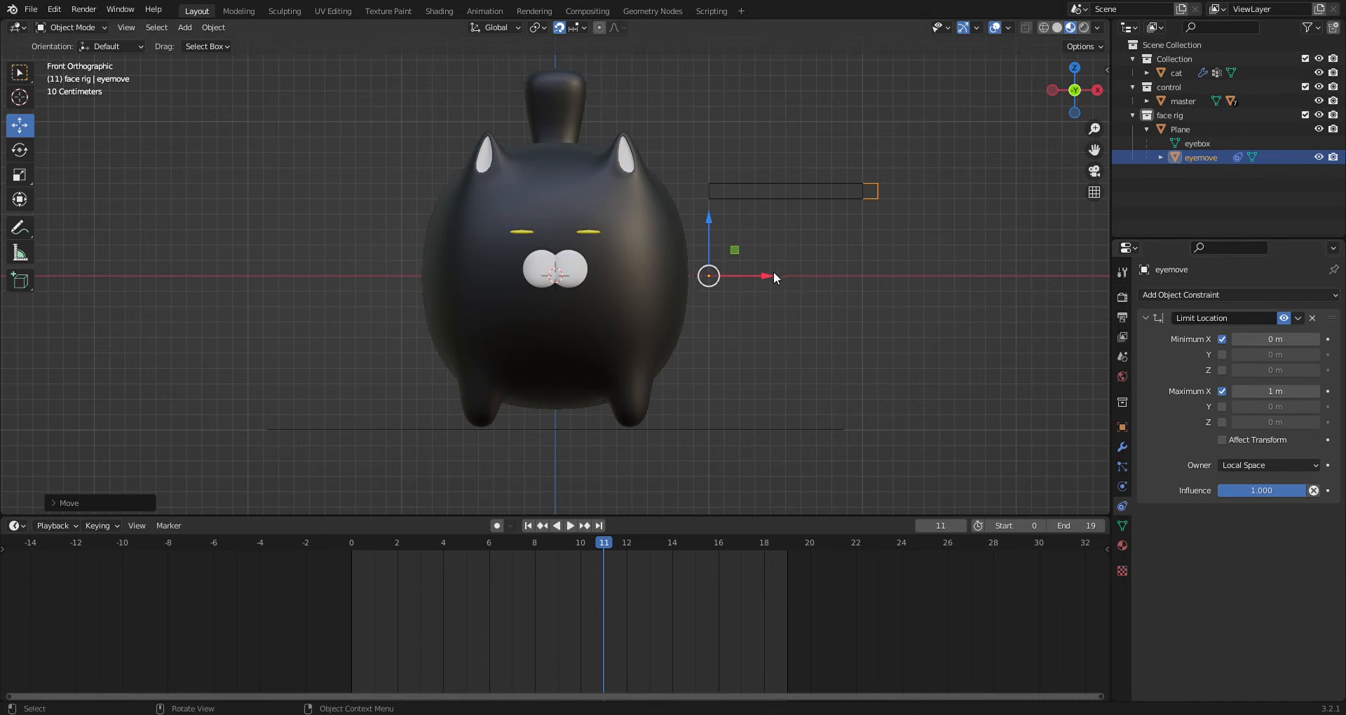
- Test eyemove's movement along X and Z, and clear its location
mouse_move(755, 276)
left_mouse_down()
mouse_move(491, 280)
mouse_move(895, 279)
mouse_move(483, 286)
mouse_move(891, 279)
mouse_move(902, 292)
mouse_move(493, 317)
mouse_move(732, 287)
left_mouse_up()
left_click_drag(720, 234, 725, 197)
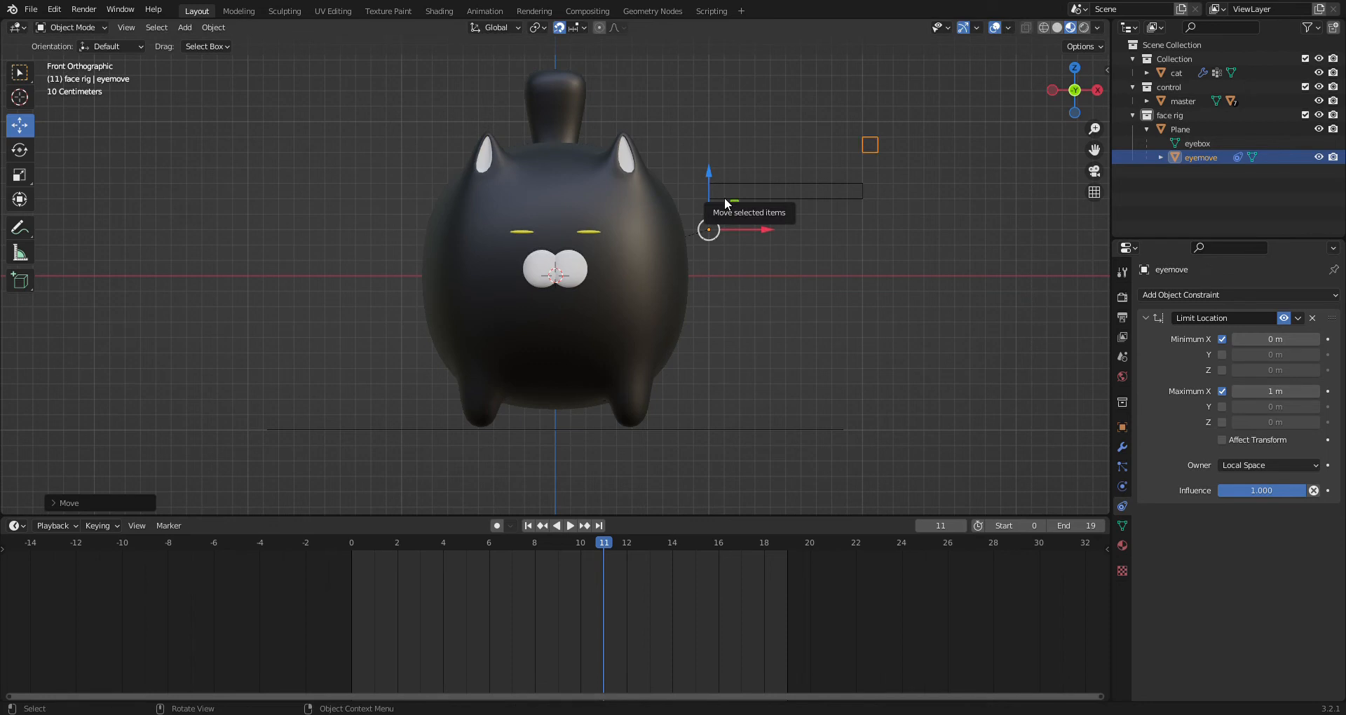
key("alt+g")
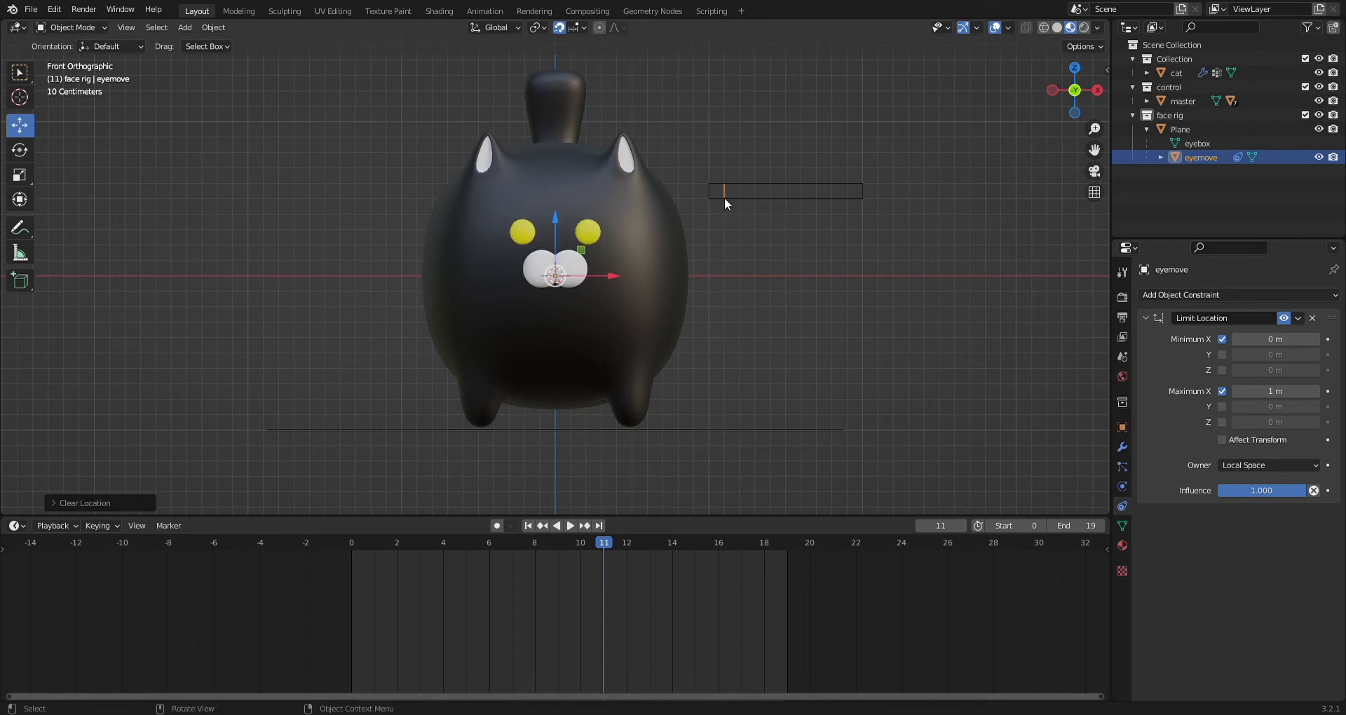
- Try limiting eyemove's minimum and maximum Y location to 0 m, test its movement, and turn both Y limits off
left_click(1222, 355)
left_click(1222, 406)
mouse_move(554, 230)
left_mouse_down()
mouse_move(715, 174)
mouse_move(715, 127)
mouse_move(722, 186)
mouse_move(553, 230)
left_mouse_up()
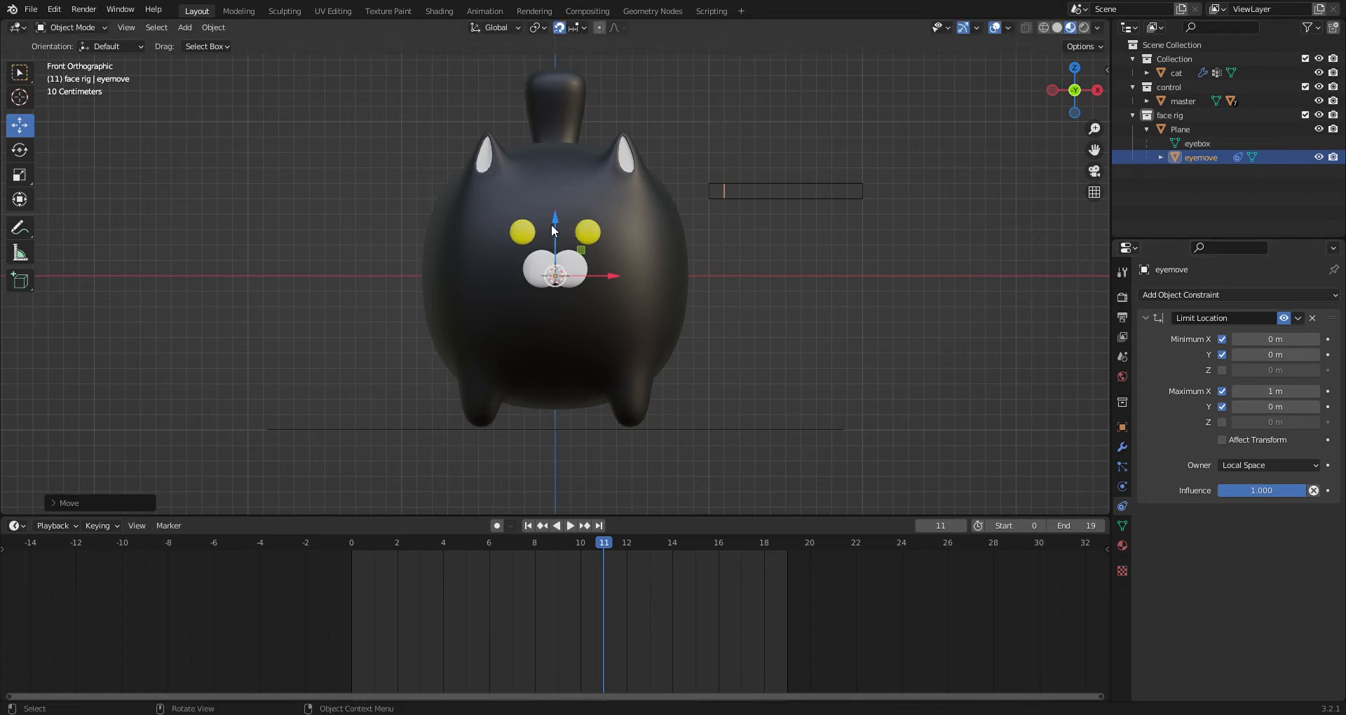
left_click(1223, 408)
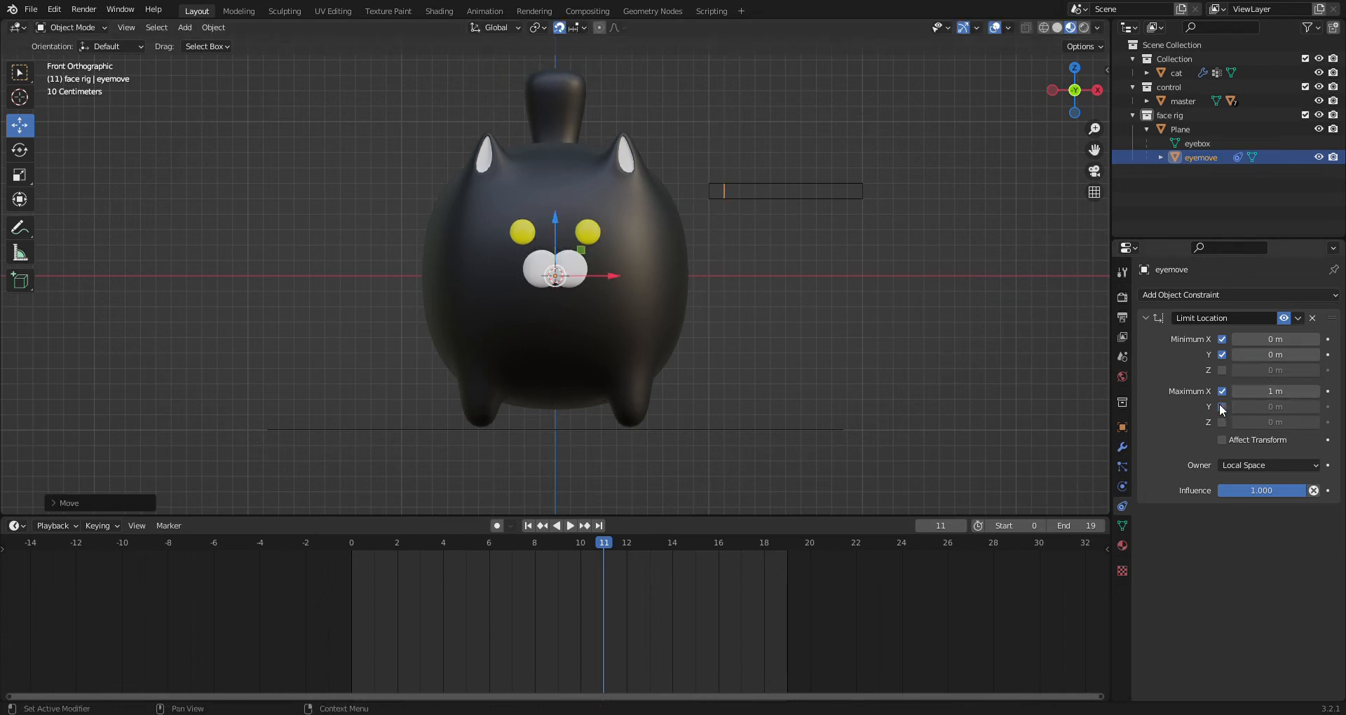
left_click(1222, 354)
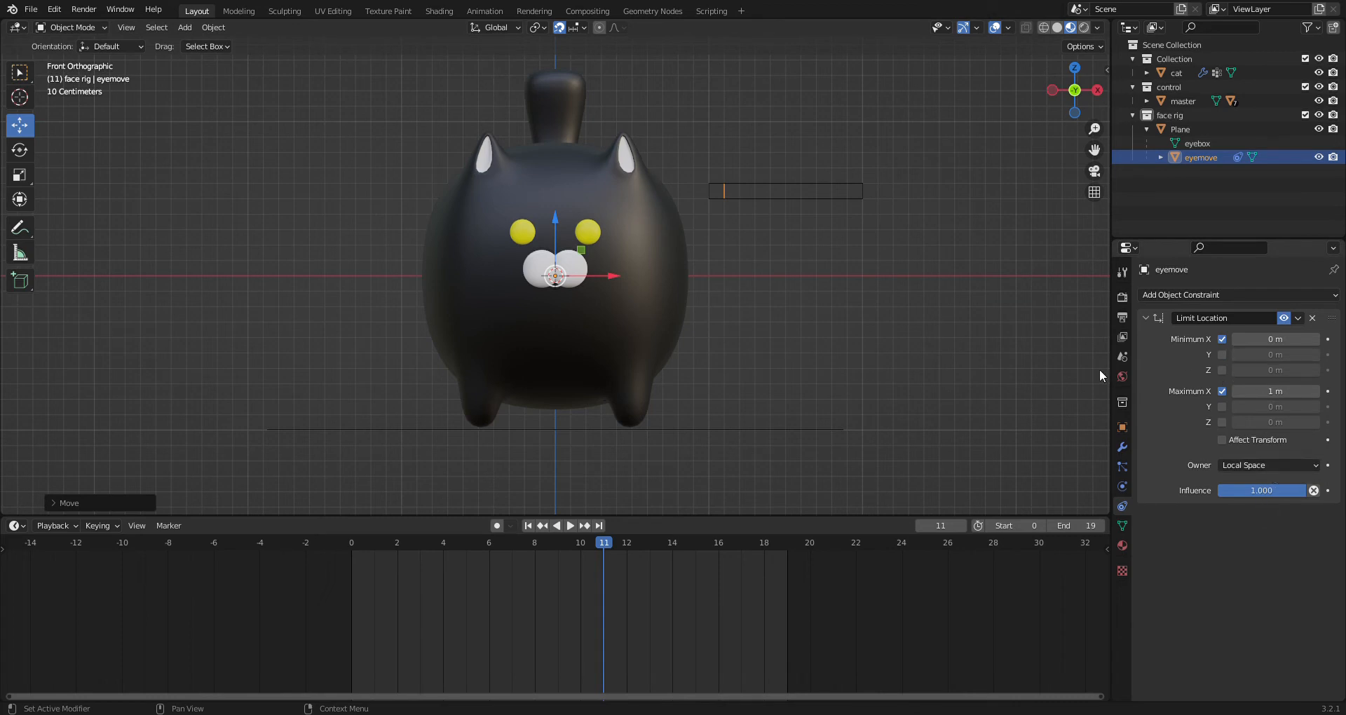
- Extend the far end of the eyebox outline outward along X in edit mode to lengthen the slider track
left_click(714, 255)
left_click(723, 195)
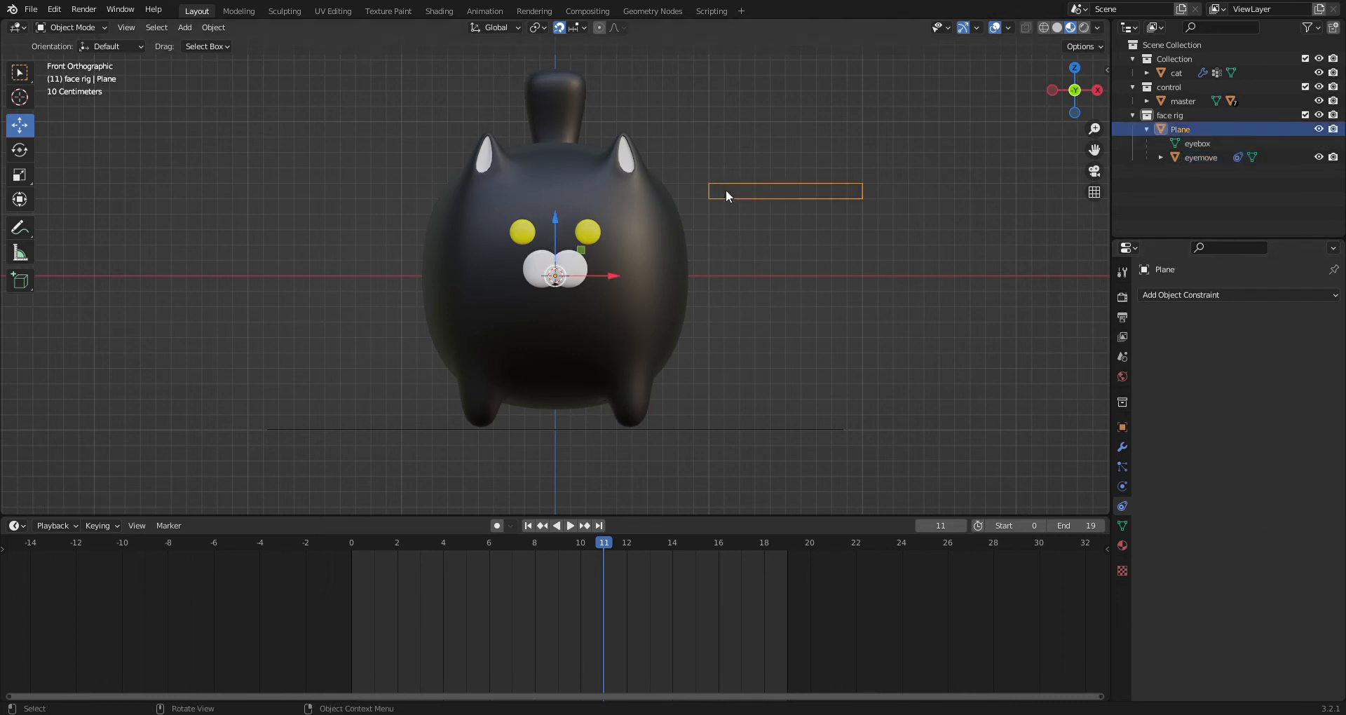
left_click(725, 188)
left_click(768, 192)
left_click(228, 12)
left_click_drag(975, 237, 1052, 274)
left_click(198, 12)
- Slide eyemove along X to test its travel inside the lengthened eyebox track
left_click(721, 190)
left_click_drag(627, 275, 687, 145)
key("a")
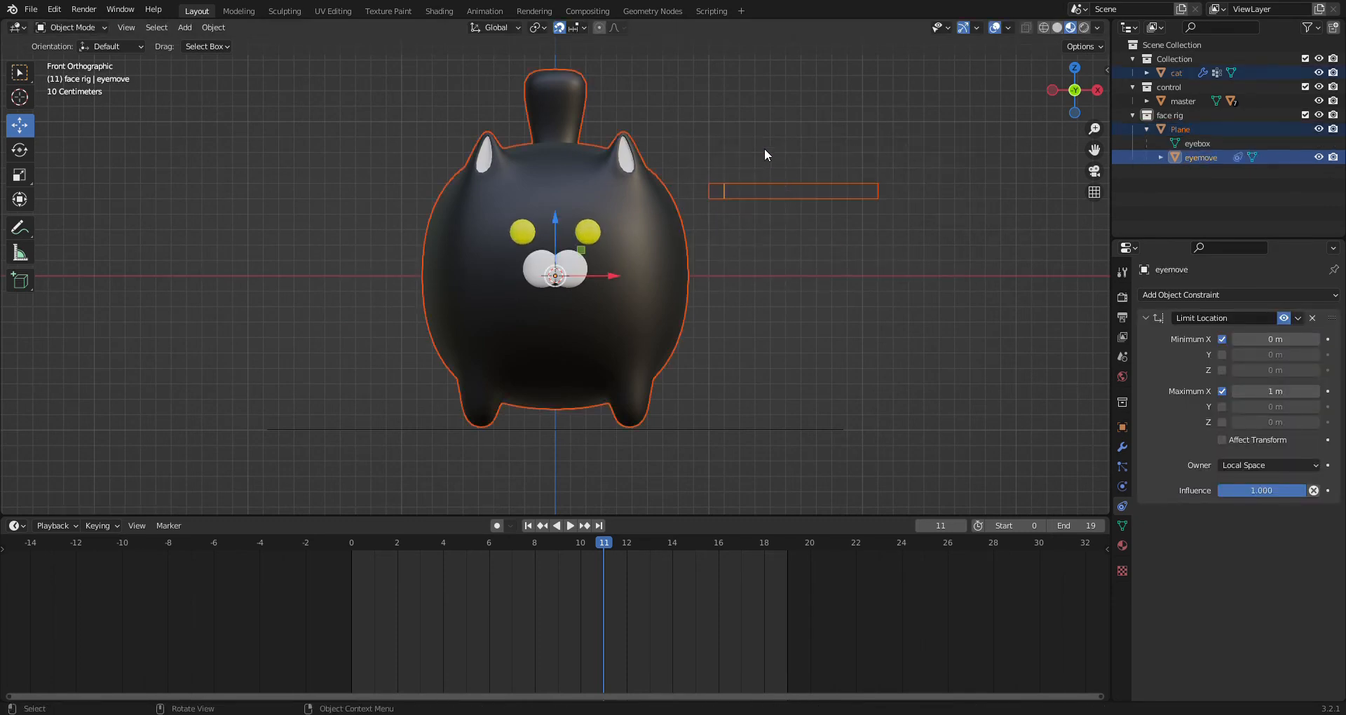
- Try duplicating the slider mesh in edit mode and moving the copy -0.2 m along Z, and undo the duplication
left_click(775, 190)
left_click(726, 188, "shift")
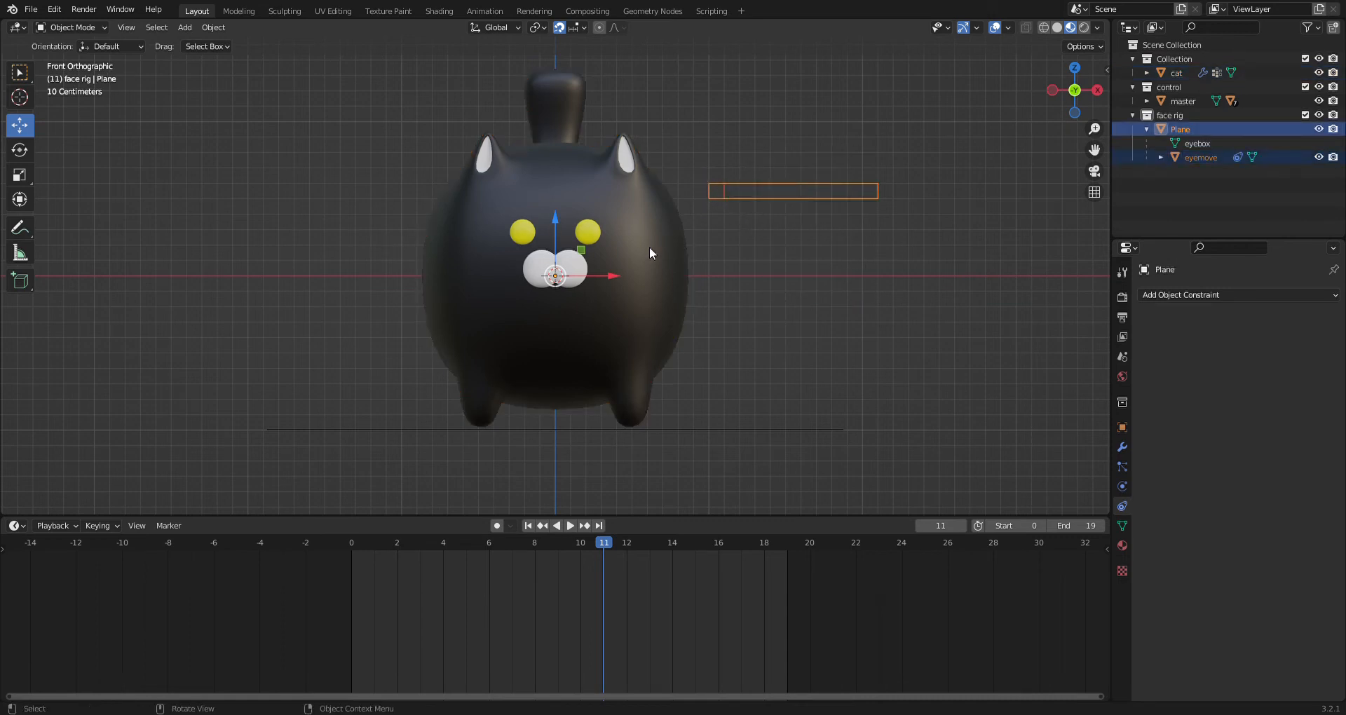
left_click(238, 10)
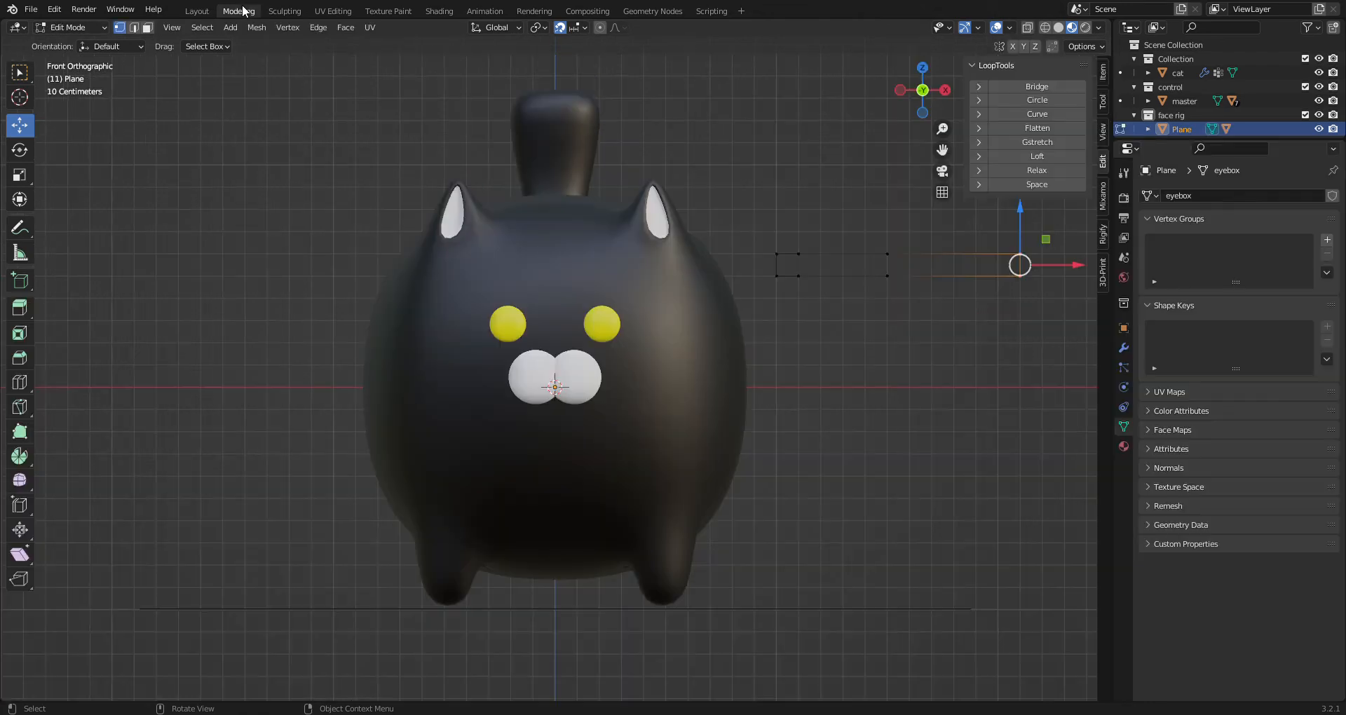
key("a")
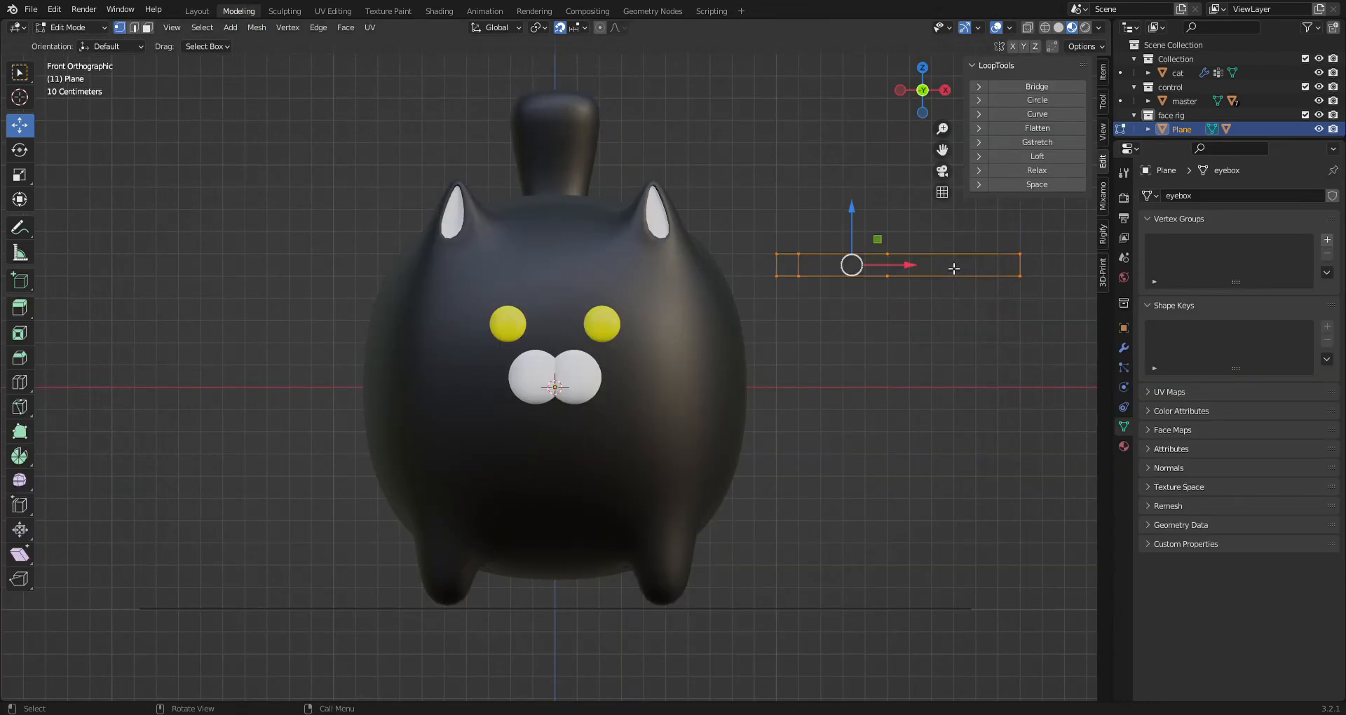
key("shift+d")
right_click(861, 218)
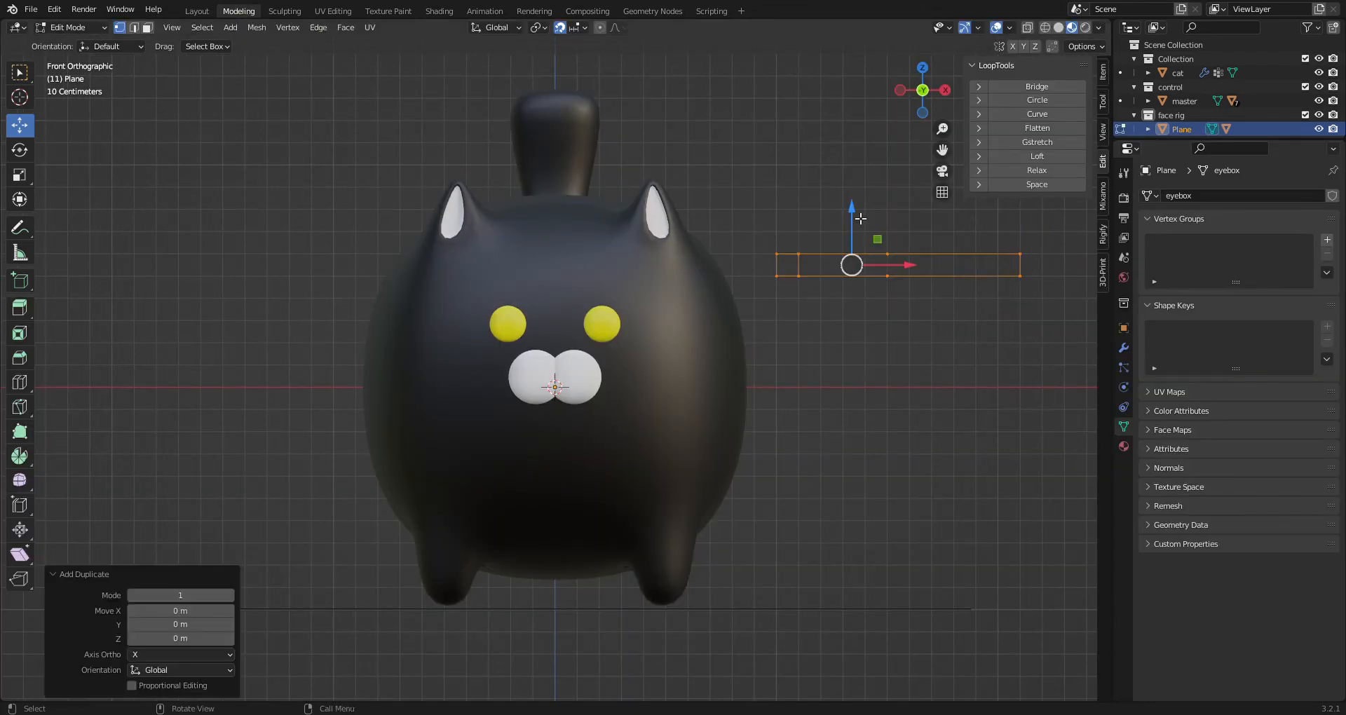
left_click_drag(859, 231, 831, 251)
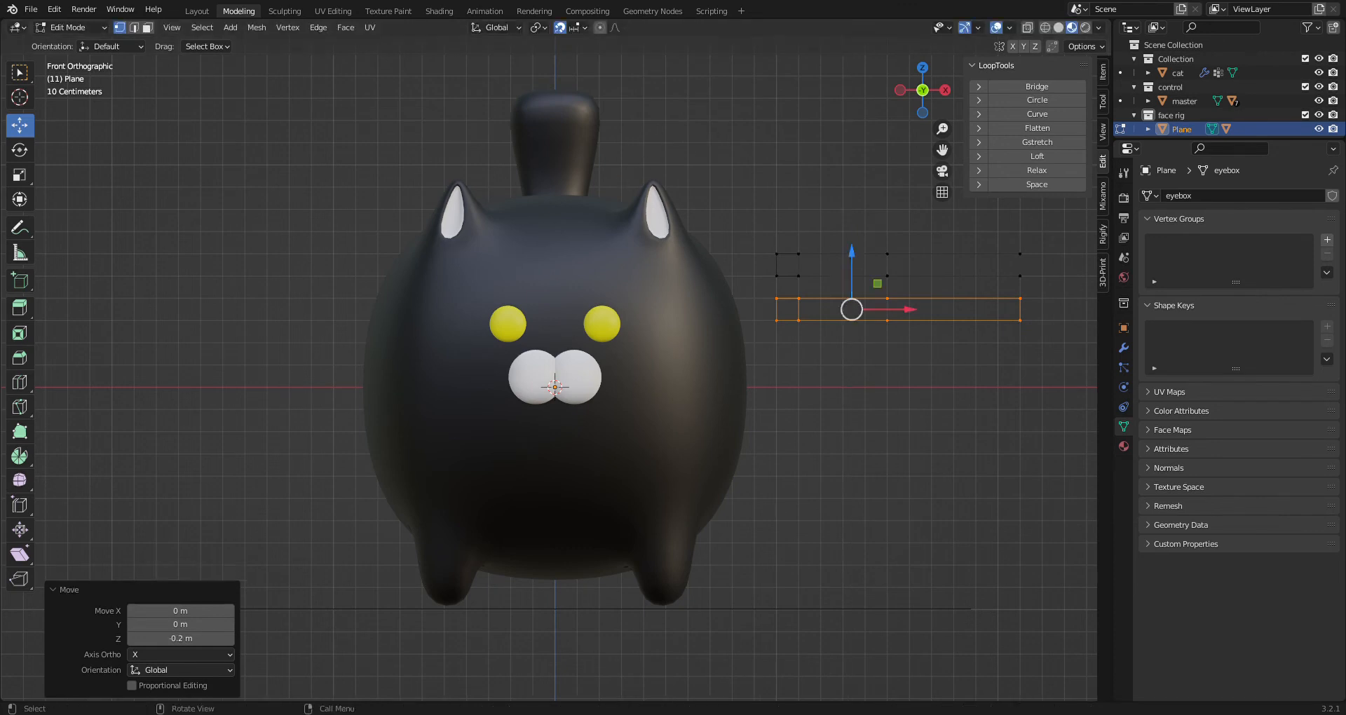
left_click(197, 12)
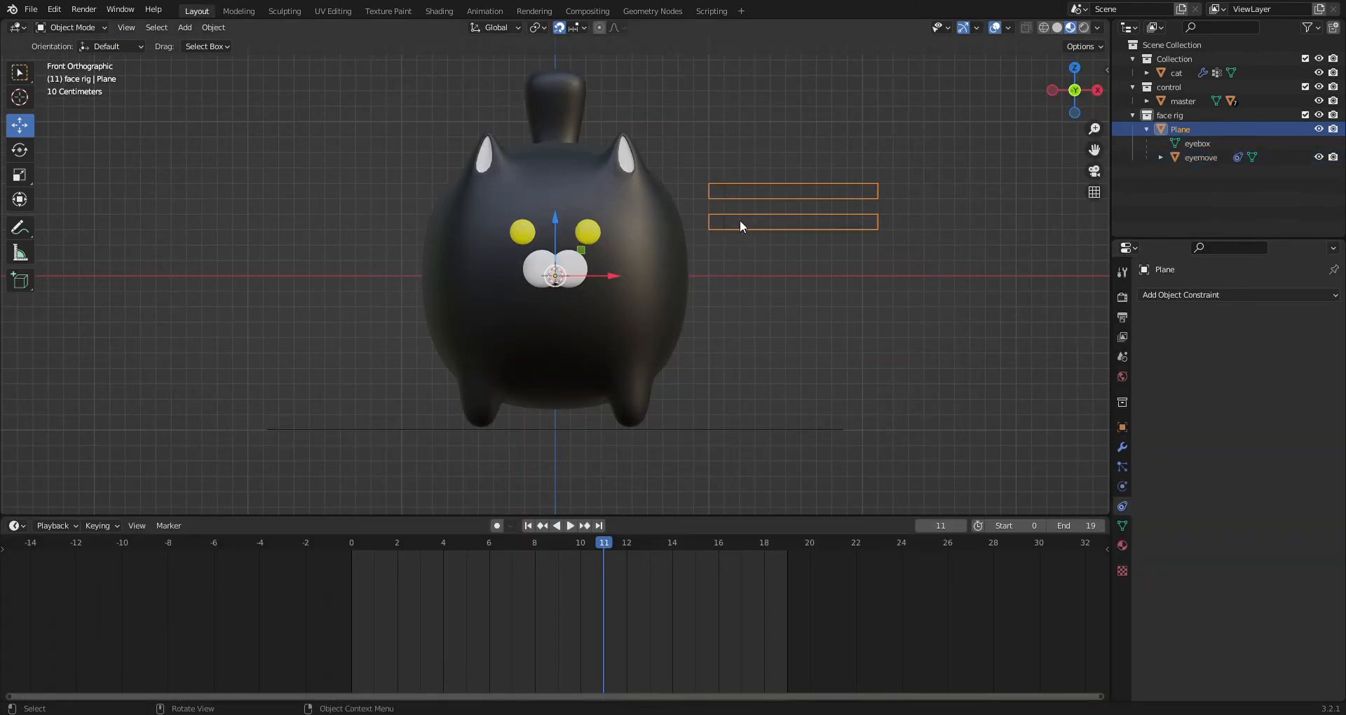
left_click(722, 190)
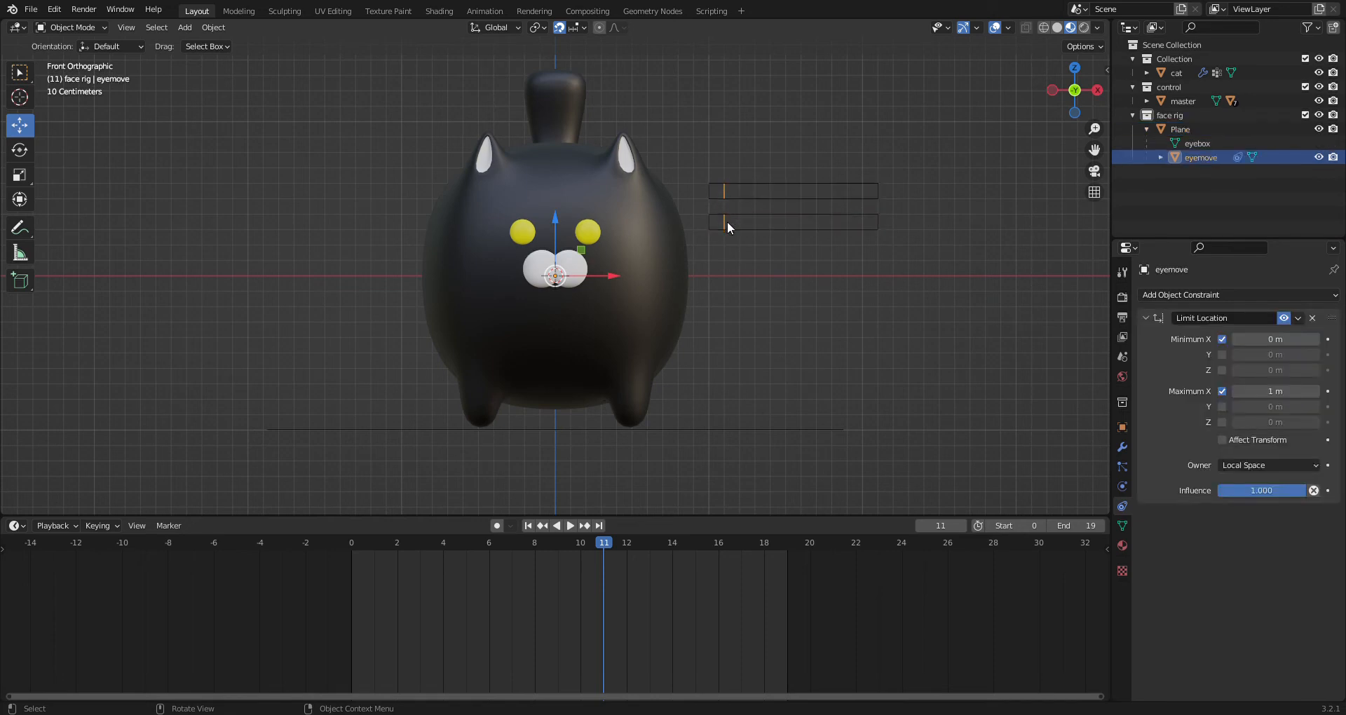
key("ctrl+z")
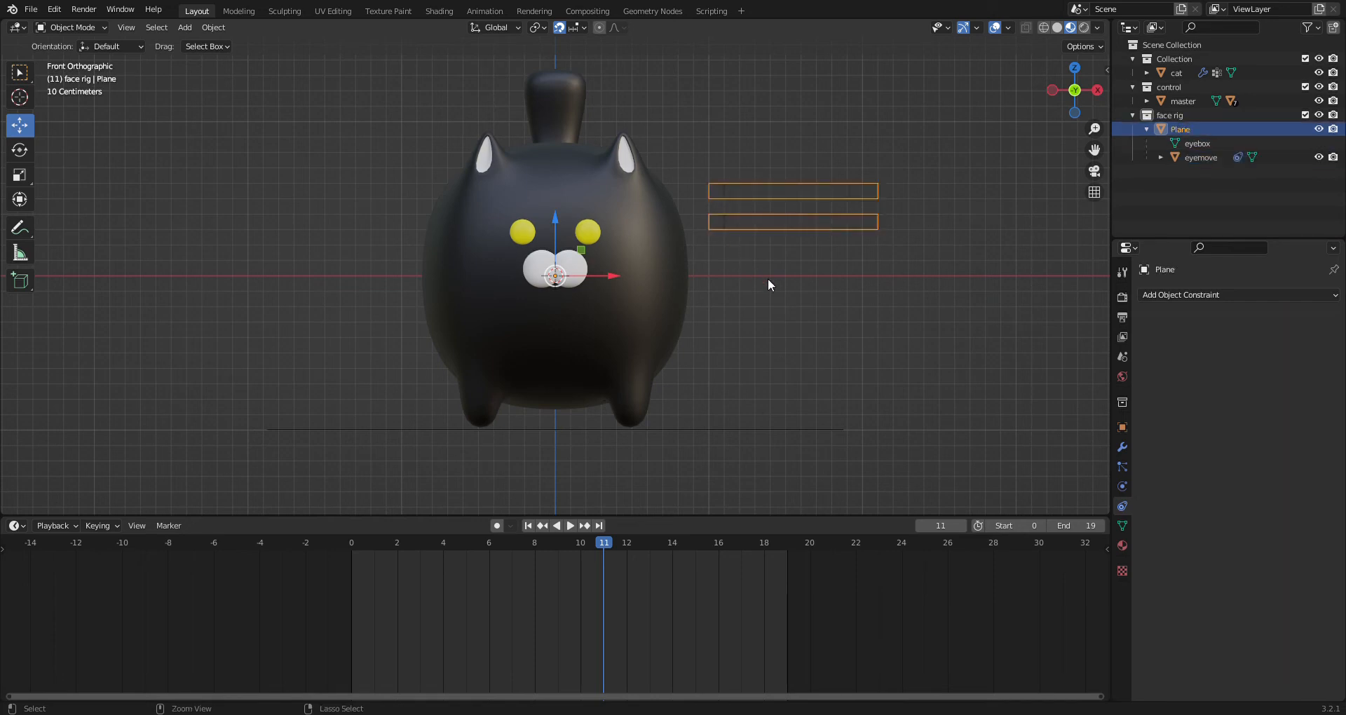
key("Tab")
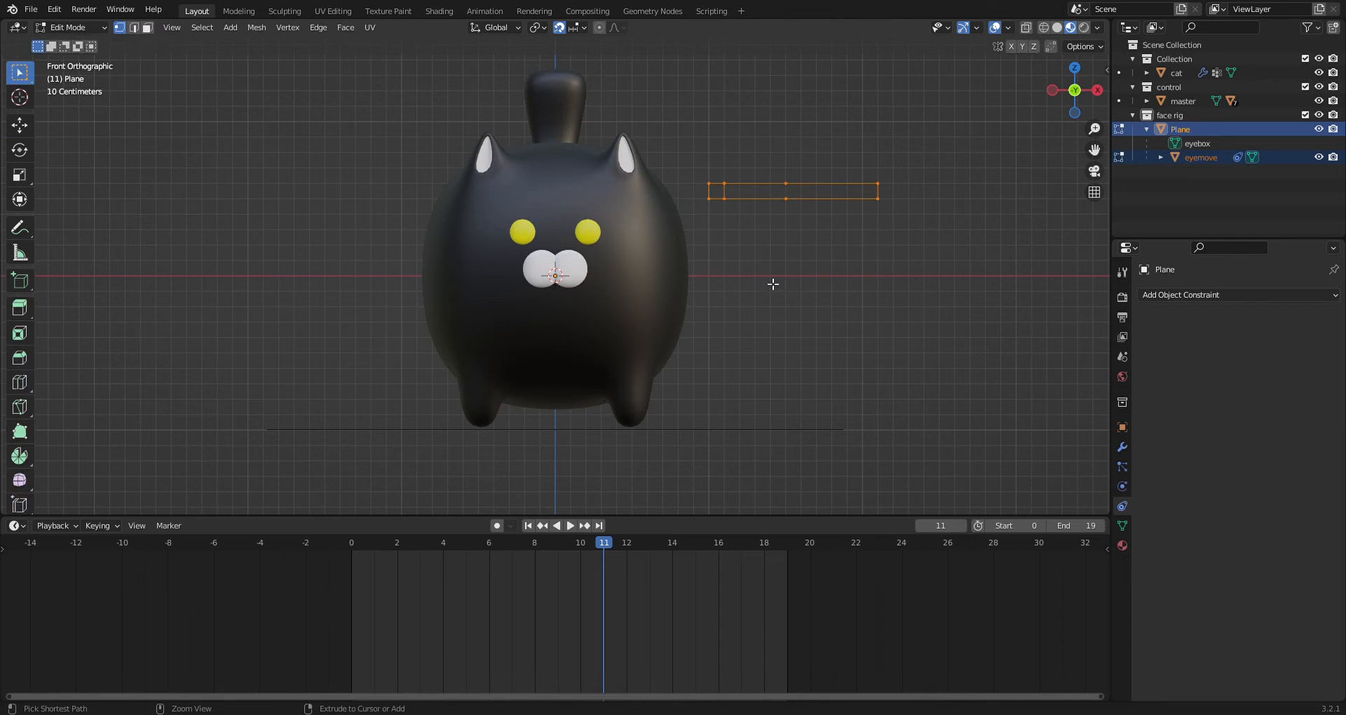
key("Tab")
- Duplicate the eyebox outline and eyemove square as objects and move the copies down about 0.2 m along Z
left_click_drag(705, 154, 816, 215)
left_click_drag(724, 153, 765, 208)
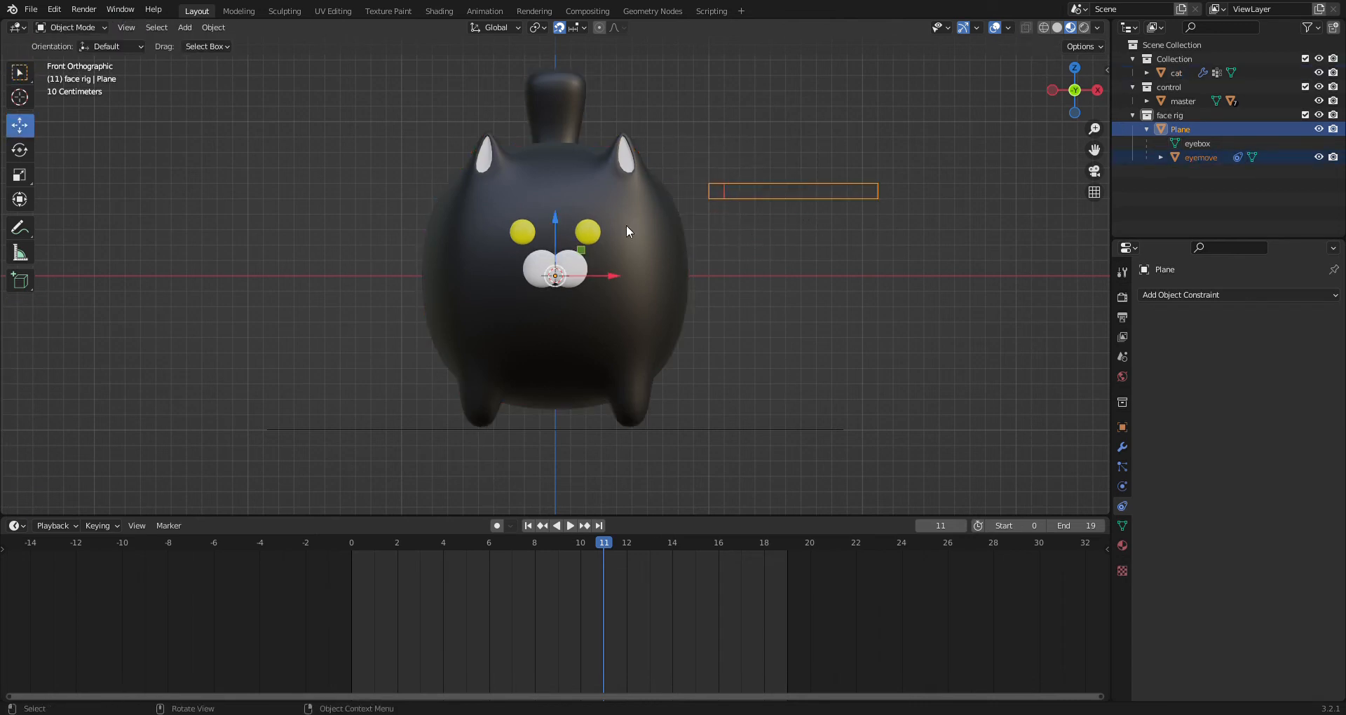
key("shift+d")
right_click(737, 264)
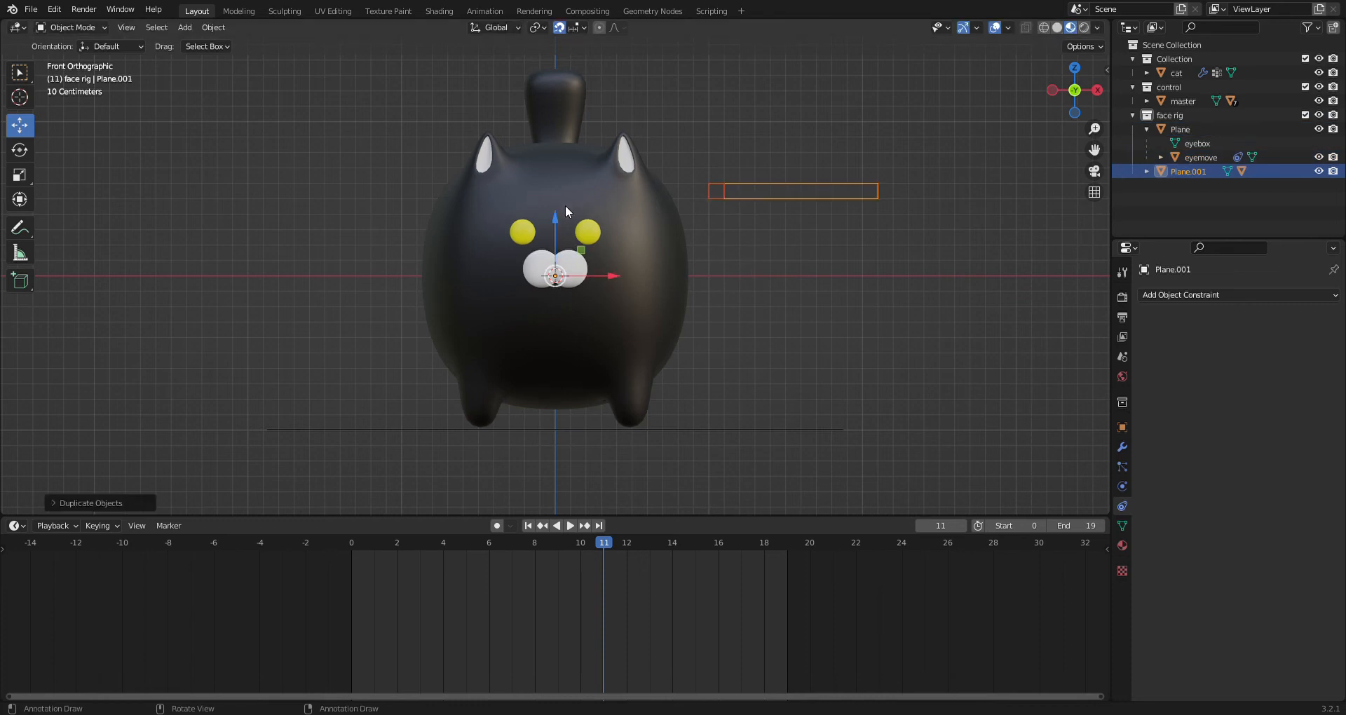
left_click_drag(557, 218, 724, 261)
- Set the origin of the duplicated slider objects to the 3D cursor
right_click(724, 262)
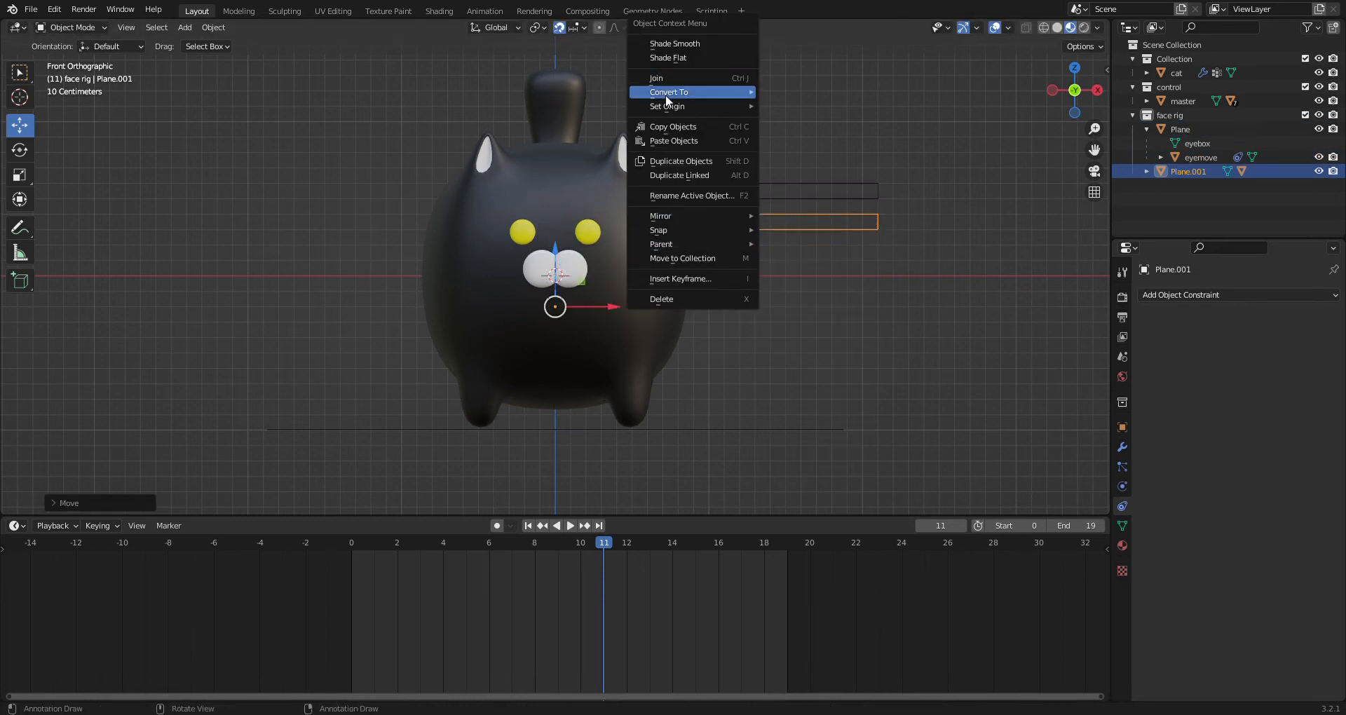
mouse_move(667, 111)
left_click(808, 138)
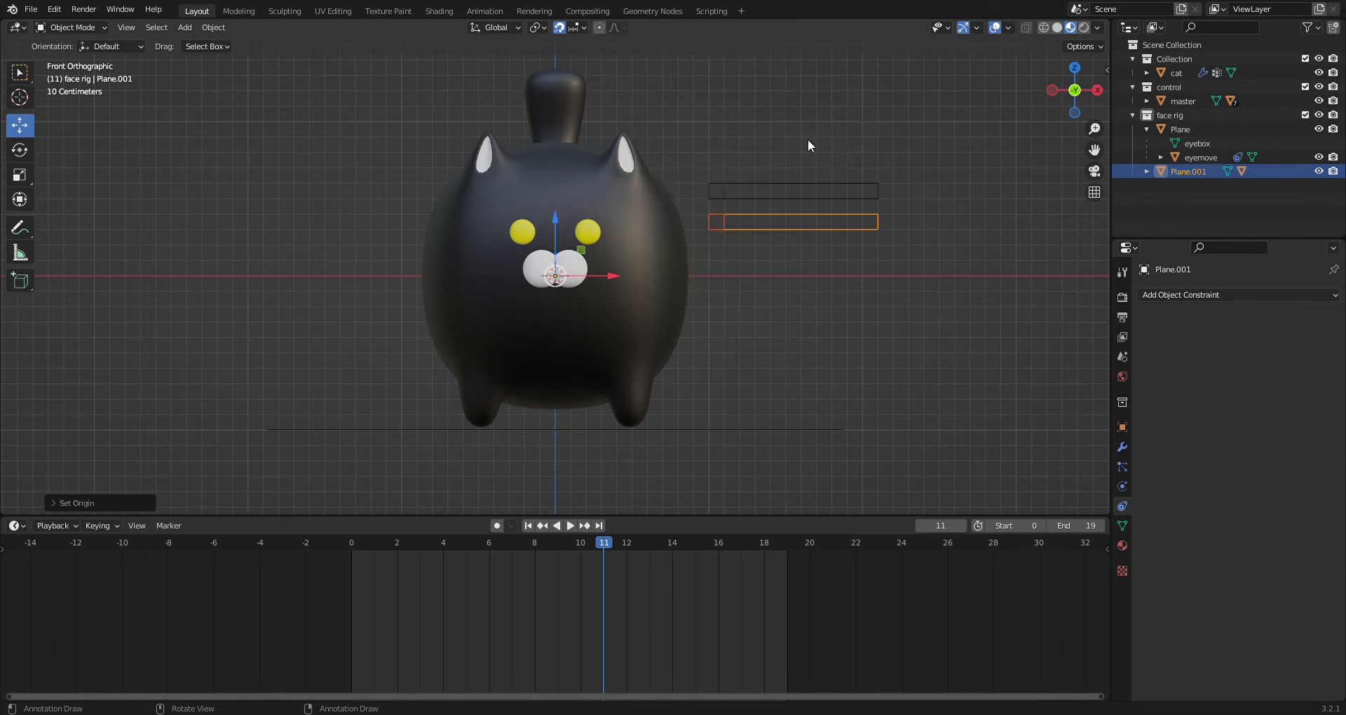
- Rename the duplicated slider square as mowmove and its outline box as mowbox
left_click(723, 221)
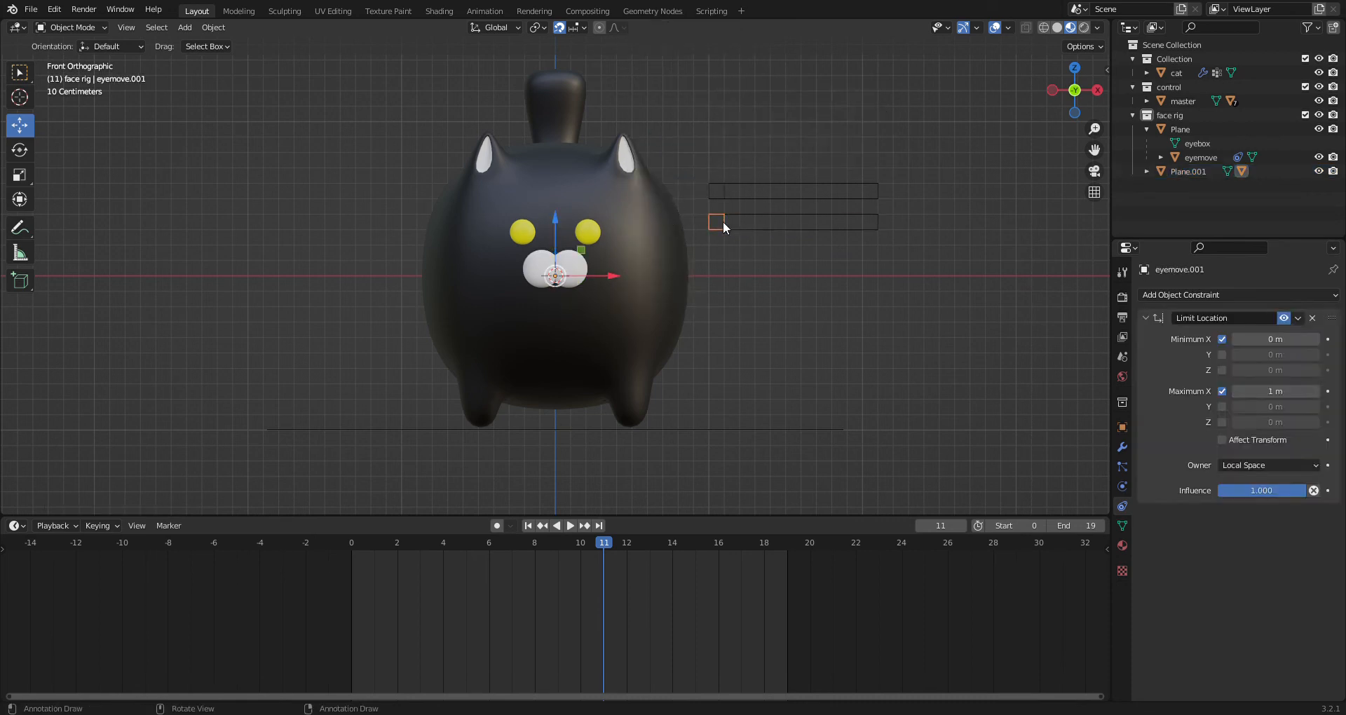
double_click(1192, 200)
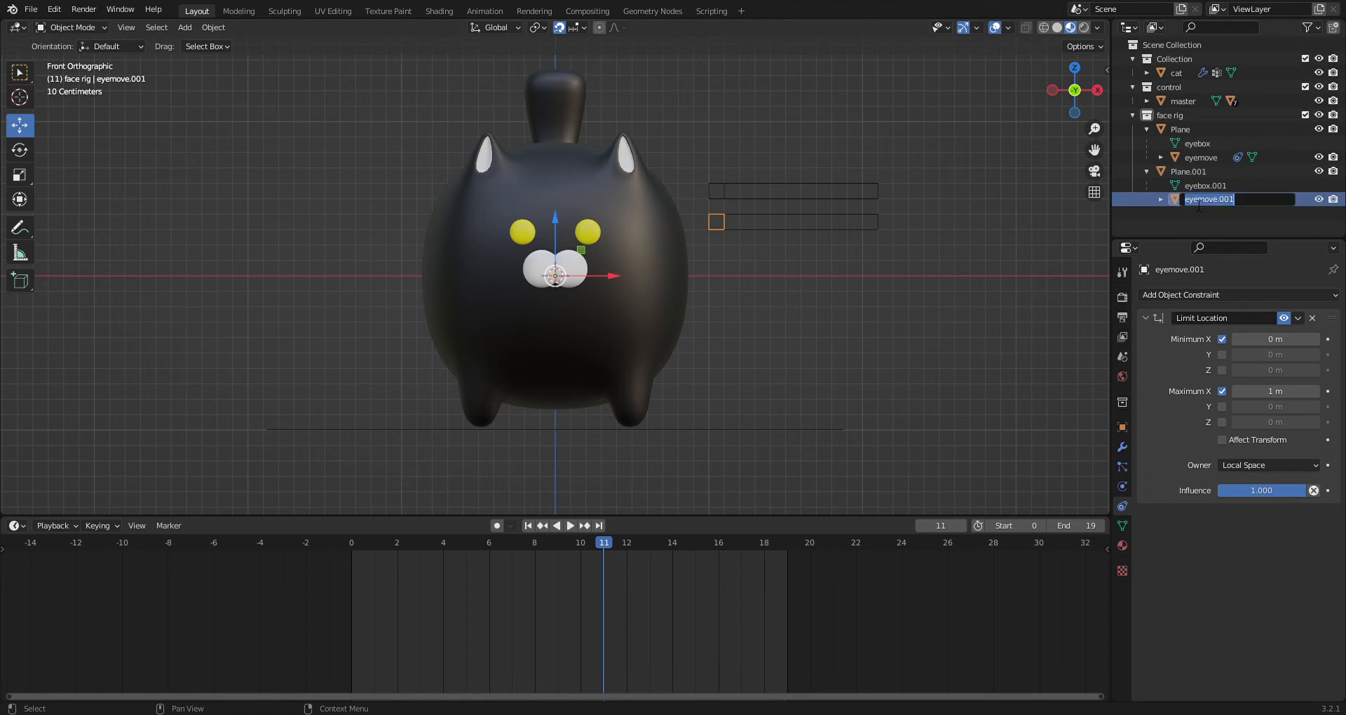
type("mowmove")
key("Return")
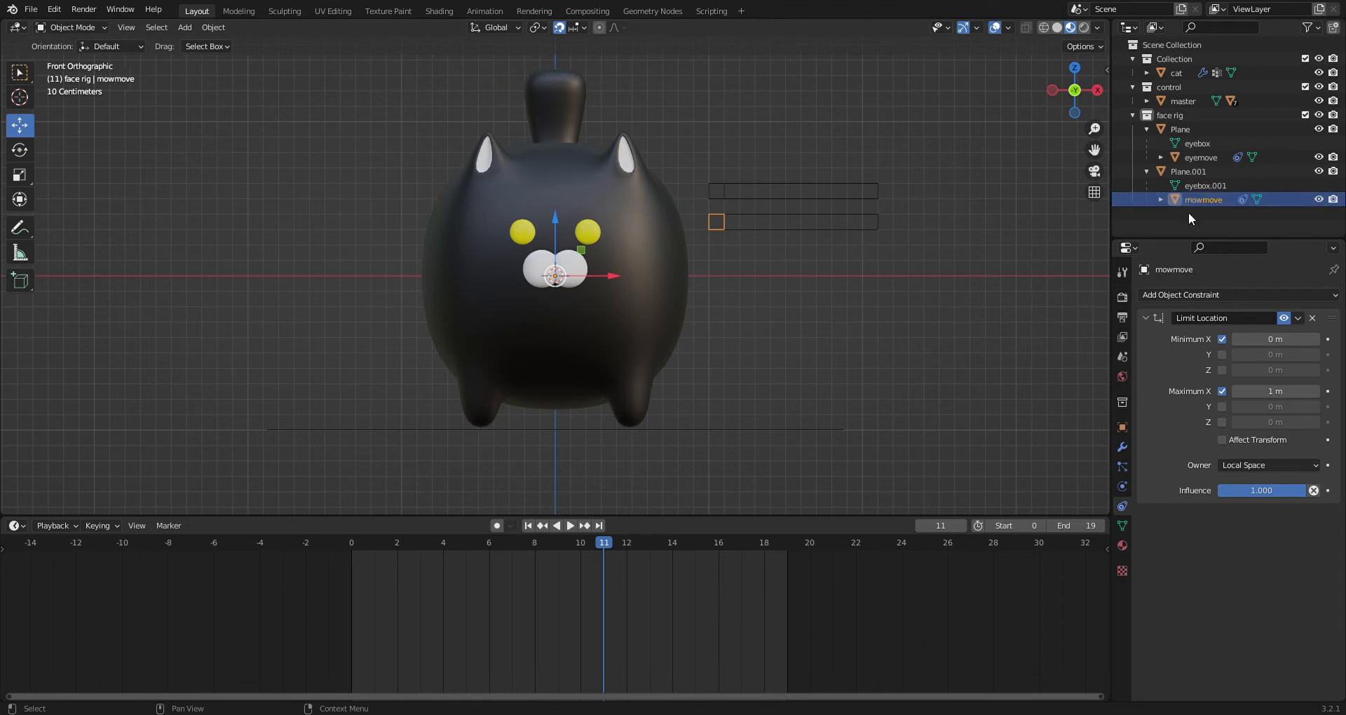
double_click(1189, 171)
type("mo")
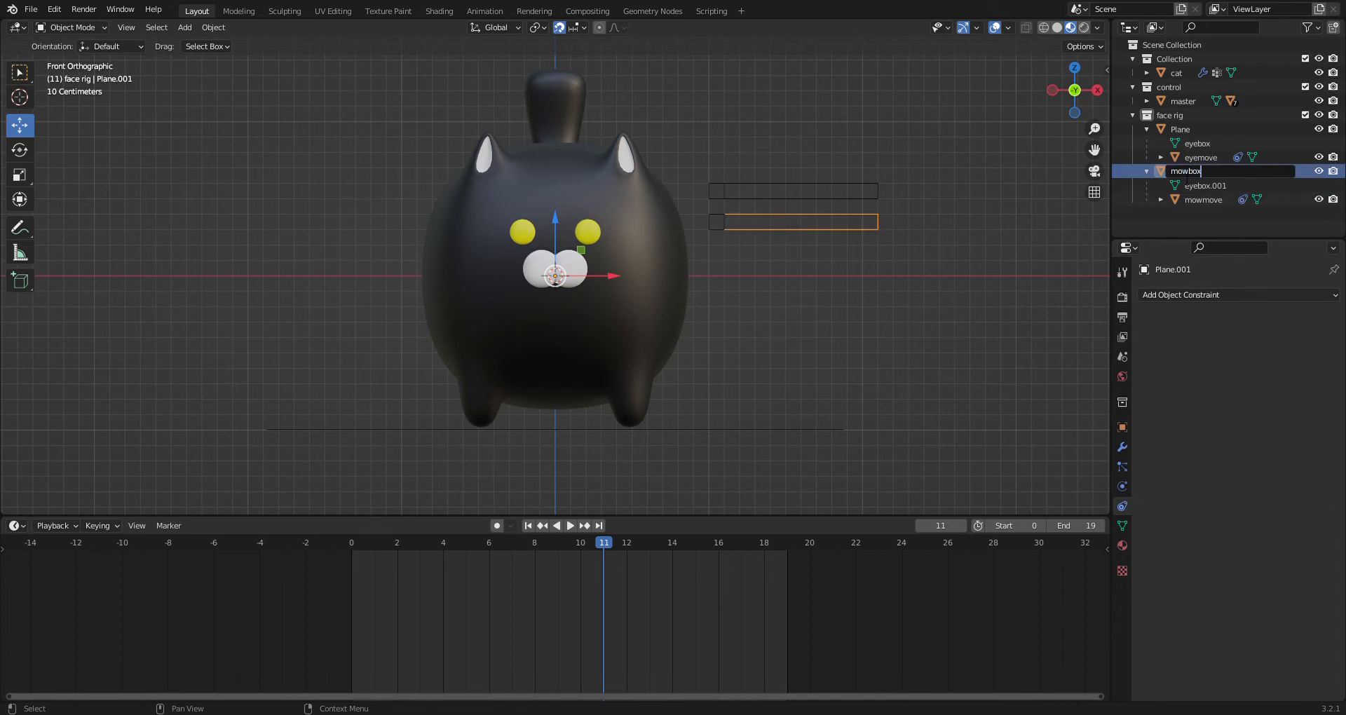
type("wbox")
key("Return")
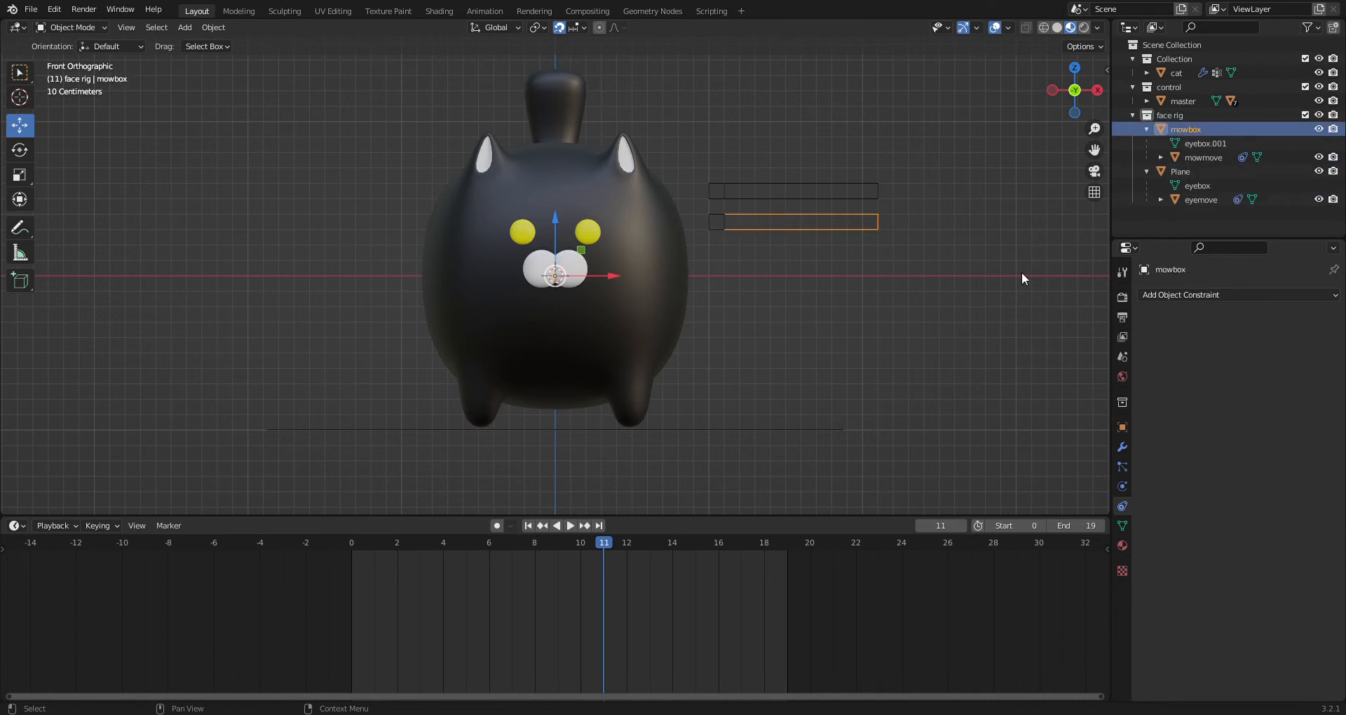
- Add a driver to the value of the cat's mow shape key
left_click(723, 219)
left_click(634, 270)
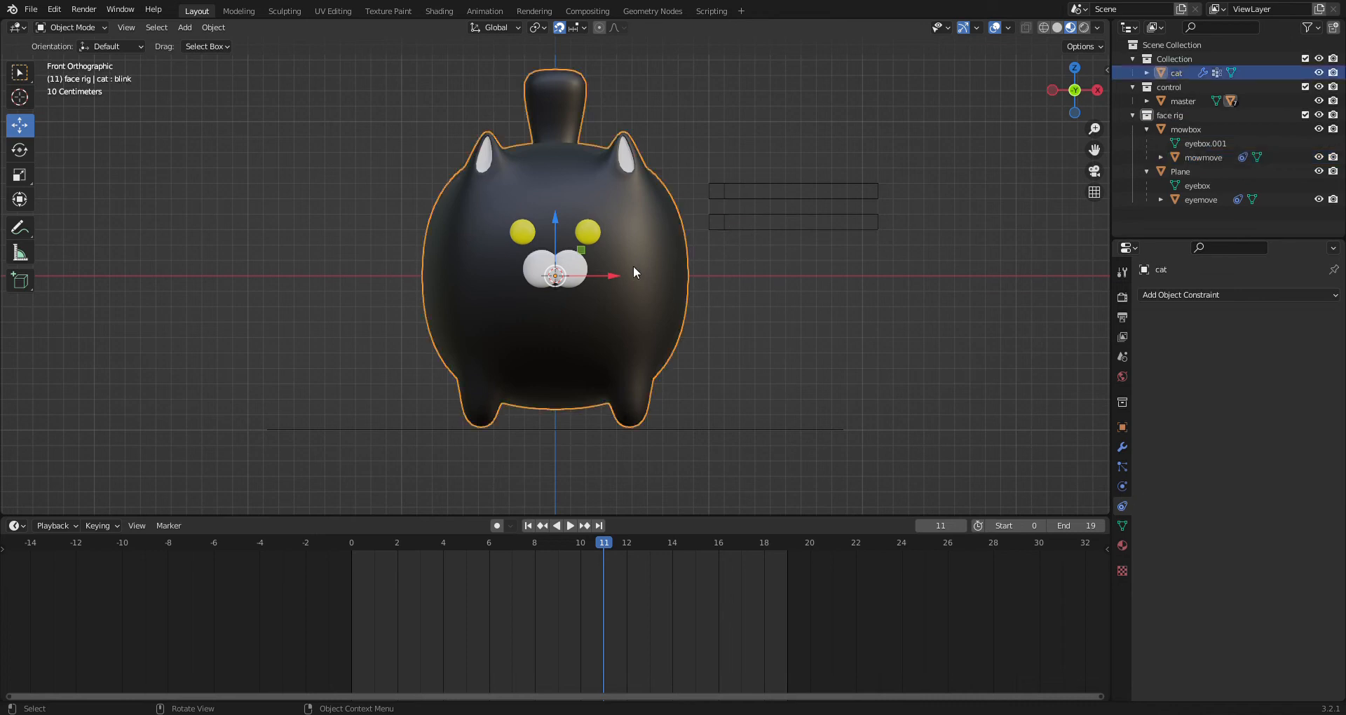
left_click(1121, 525)
left_click(1192, 376)
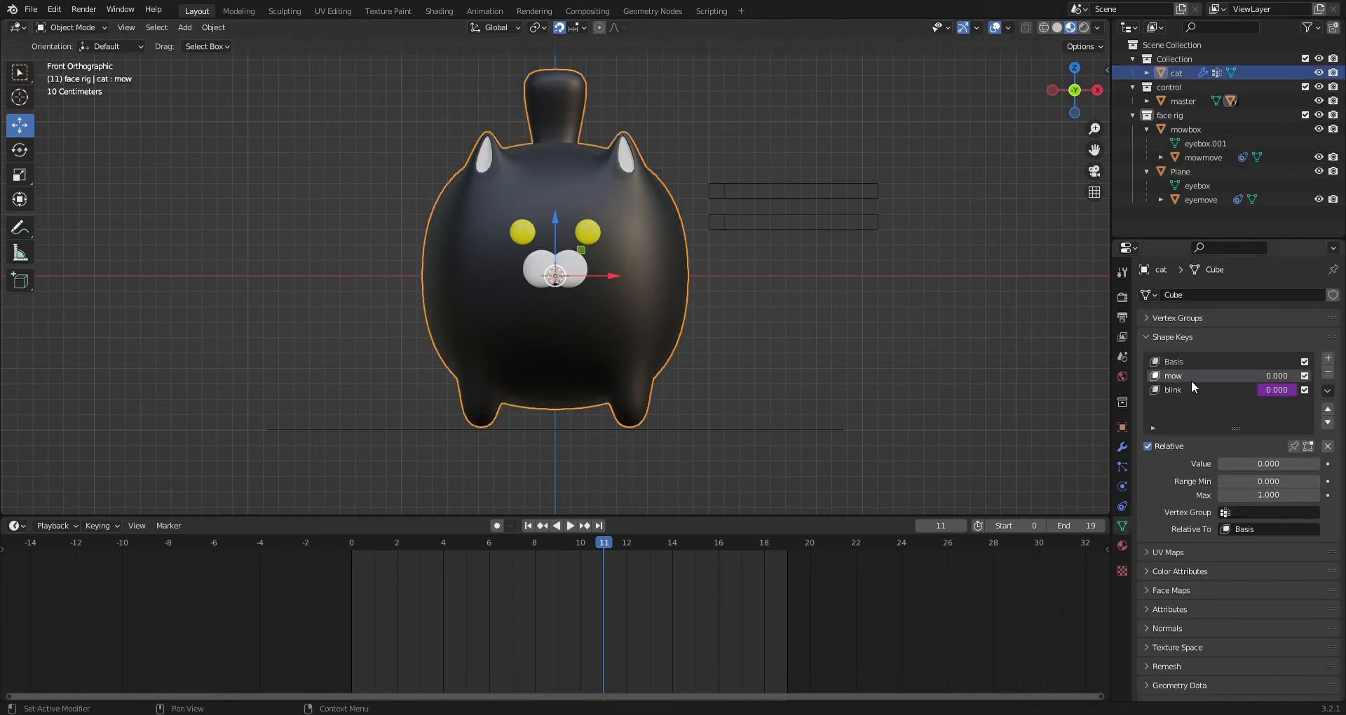
right_click(1256, 465)
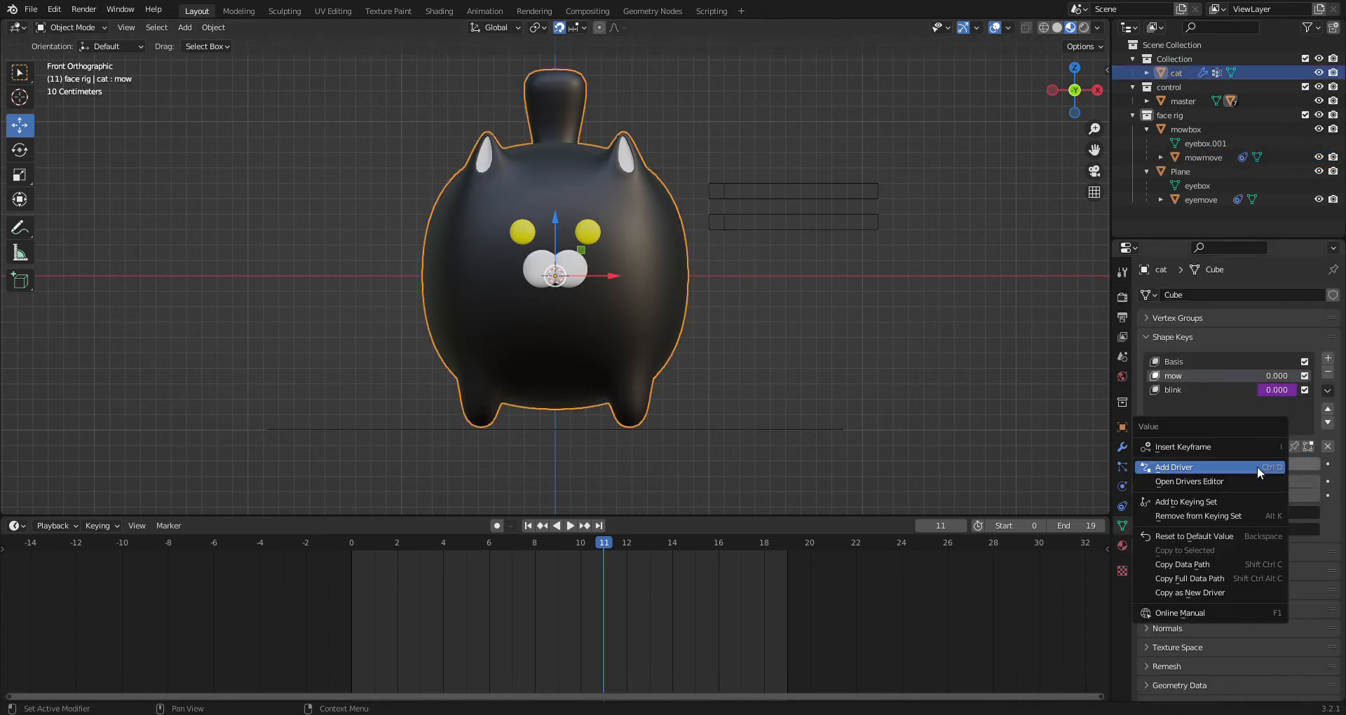
left_click(1215, 467)
- Drive the mow shape key from mowmove's X Location and change the coordinate space of the driver variable
left_click(1228, 585)
type("mo")
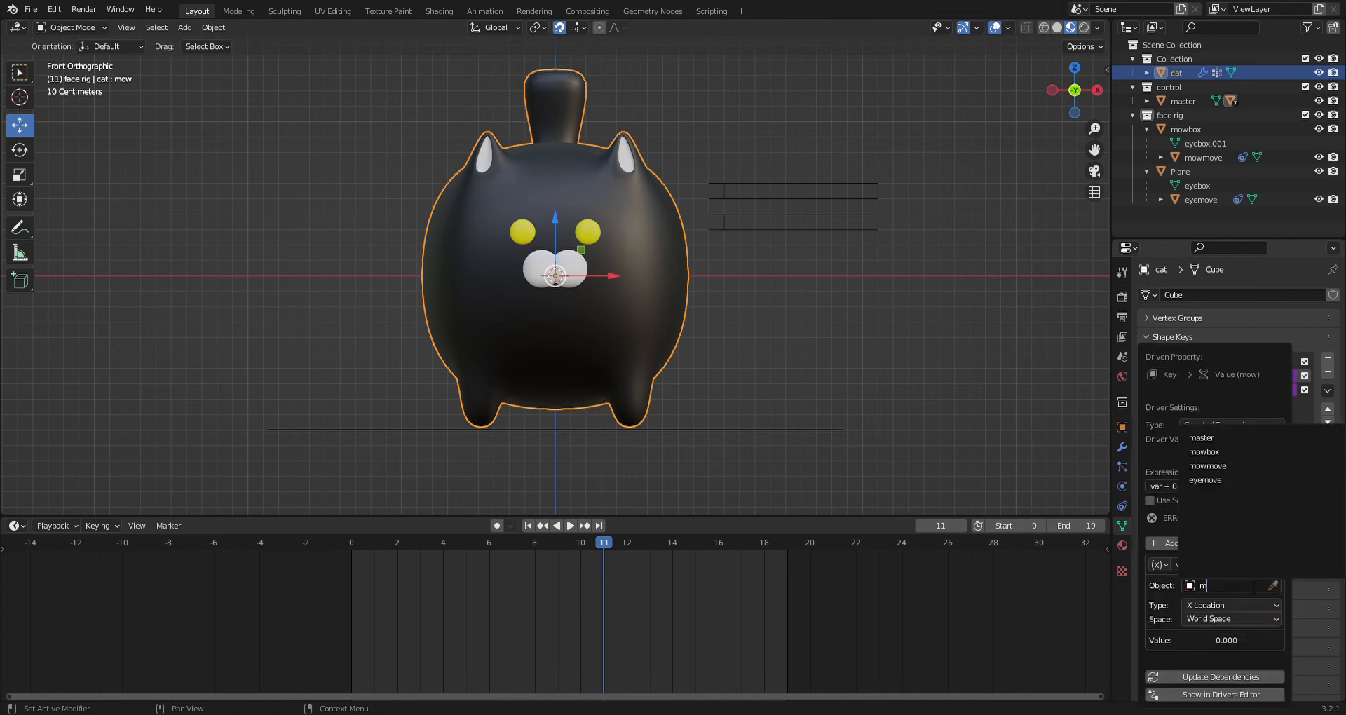
left_click(1226, 452)
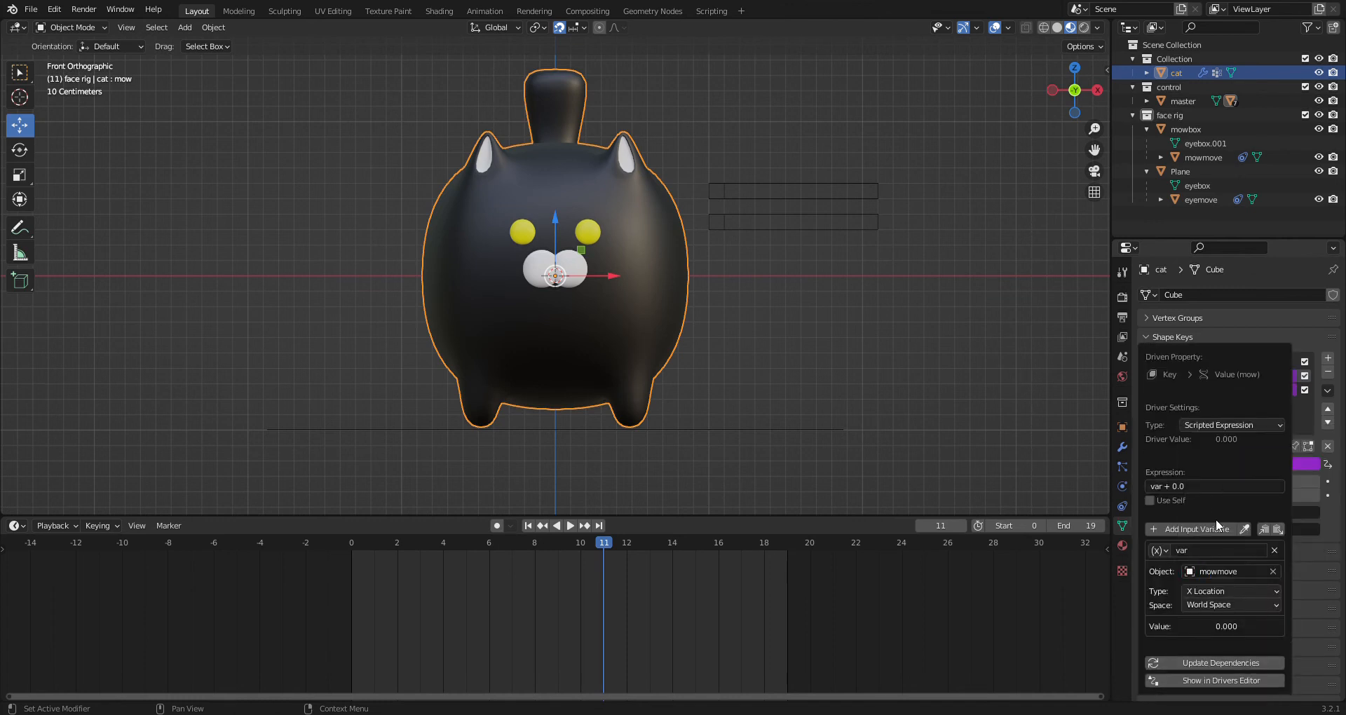
left_click(1210, 599)
left_click(1213, 645)
left_click(889, 356)
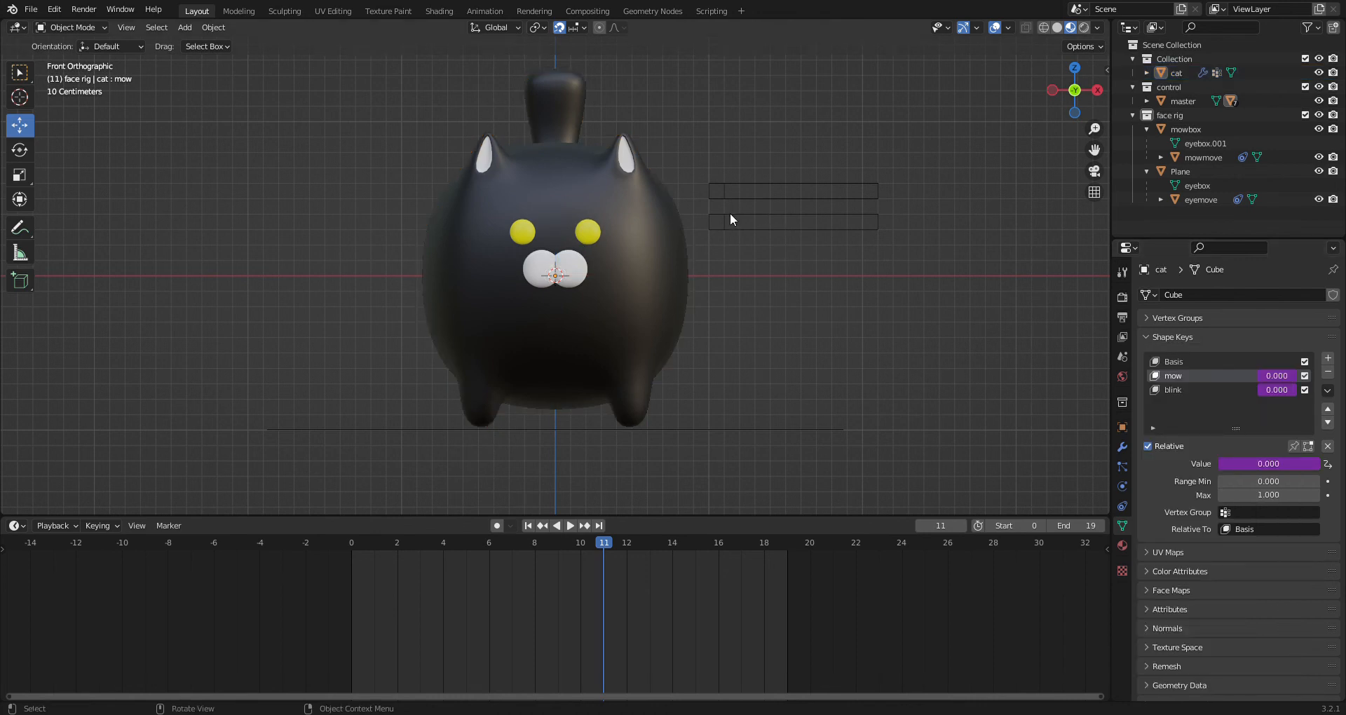
- Slide mowmove along X to test the driven mow shape key and its location limit
left_click(721, 222)
left_click(1123, 504)
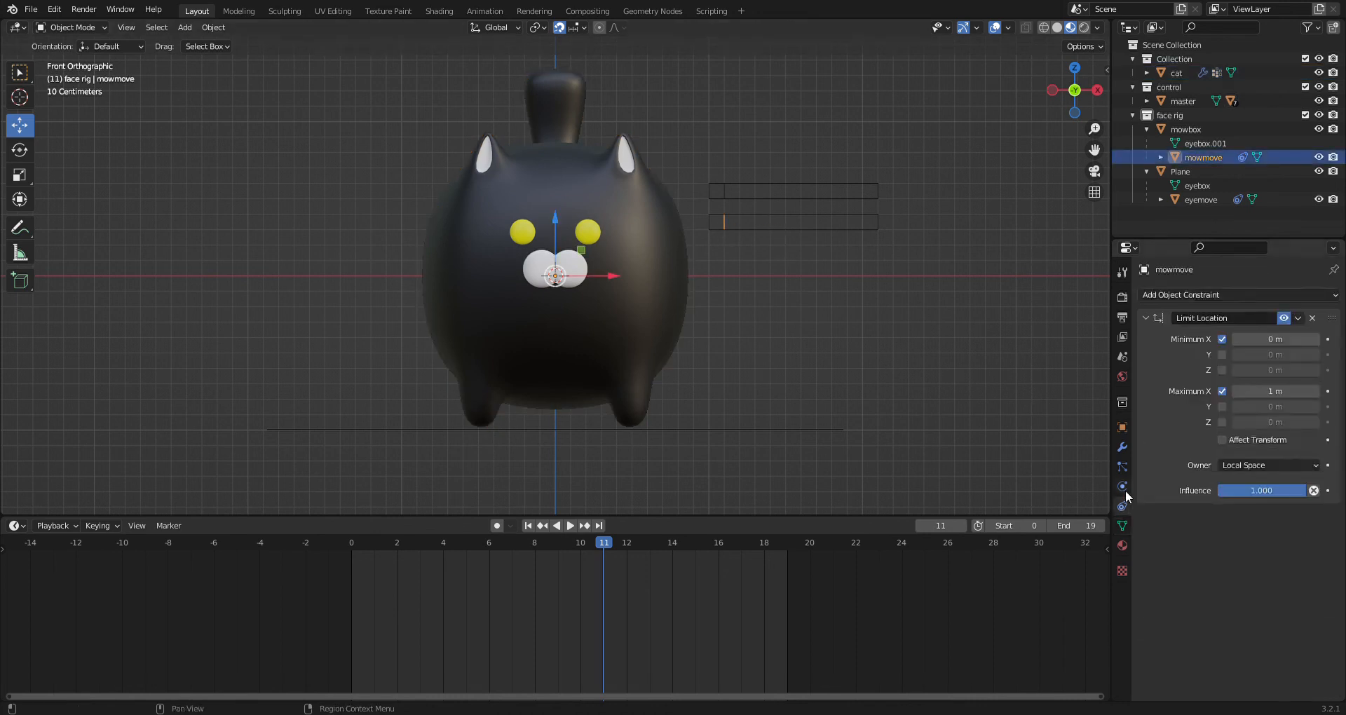
left_click_drag(607, 275, 679, 211)
- Parent both slider boxes and their squares, mowmove and eyemove, to the master control using Object parenting
left_click(721, 185)
middle_click_drag(767, 242, 857, 191)
left_click_drag(857, 192, 767, 147)
middle_click_drag(819, 246, 798, 379)
left_click(791, 394, "shift")
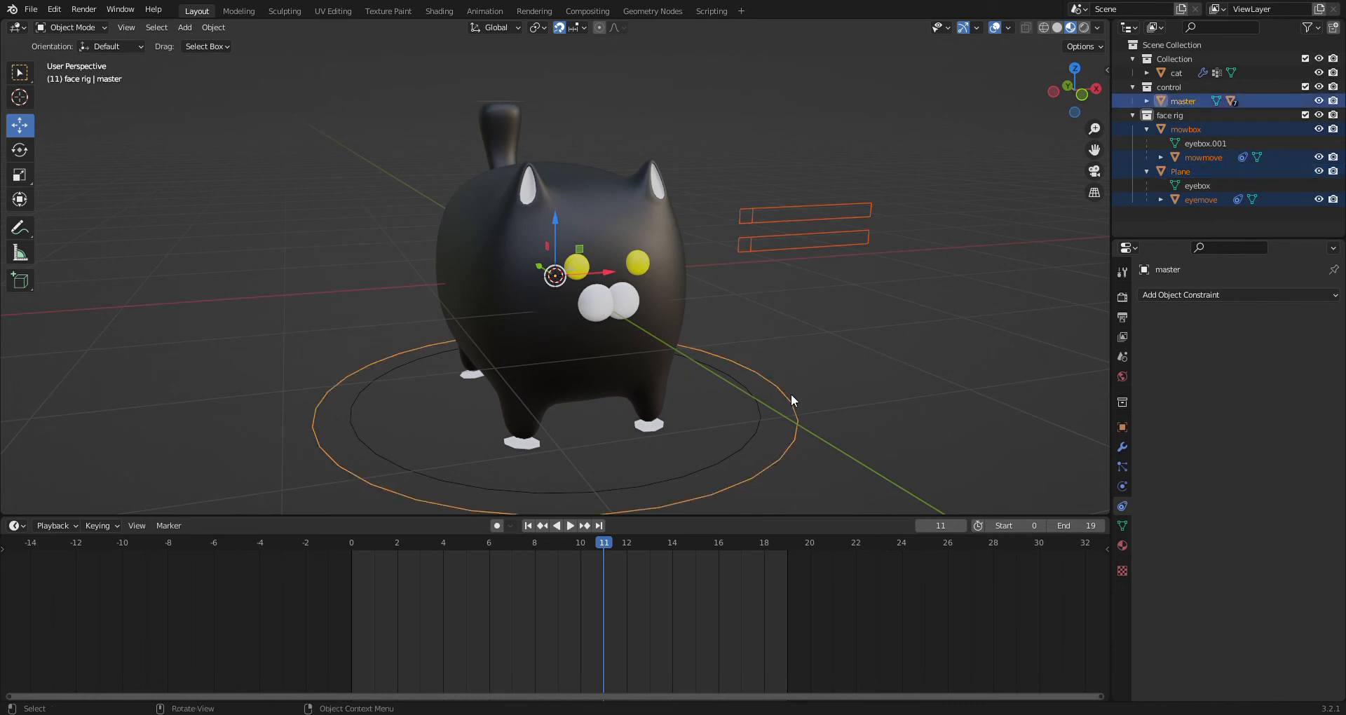
right_click(806, 413)
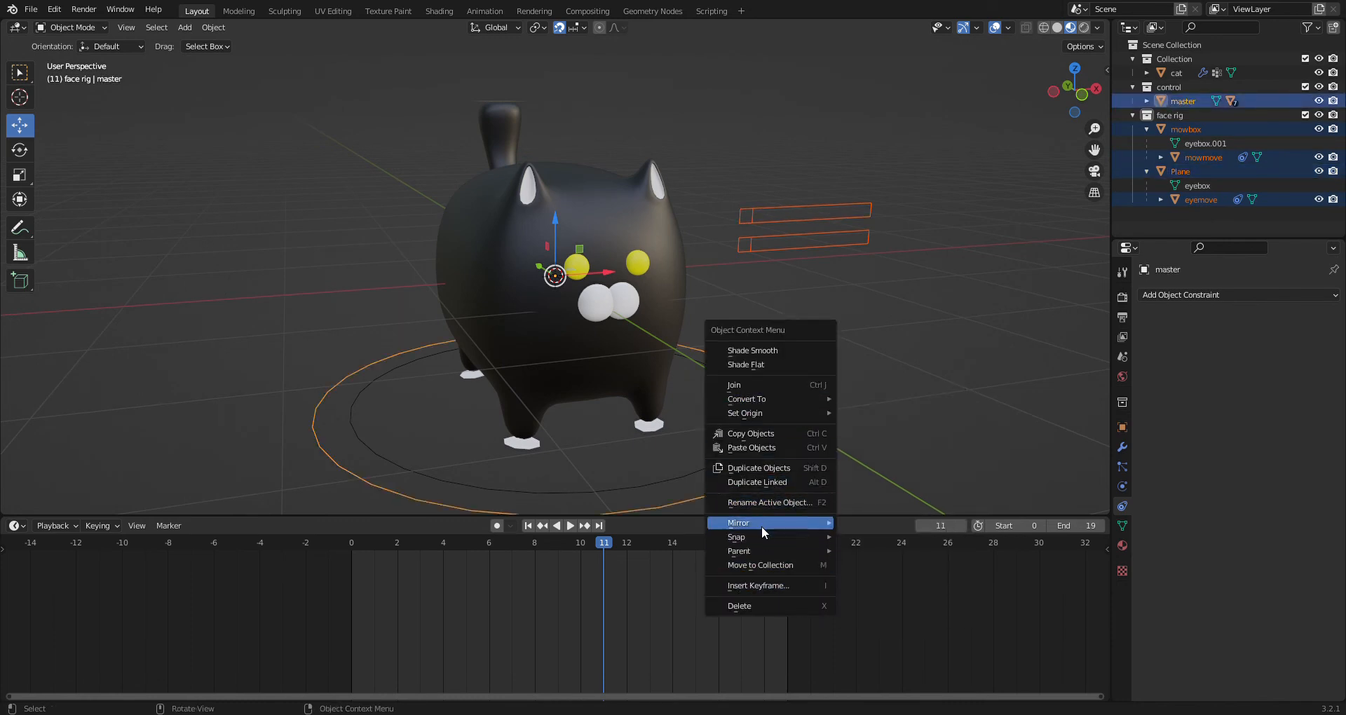
mouse_move(759, 550)
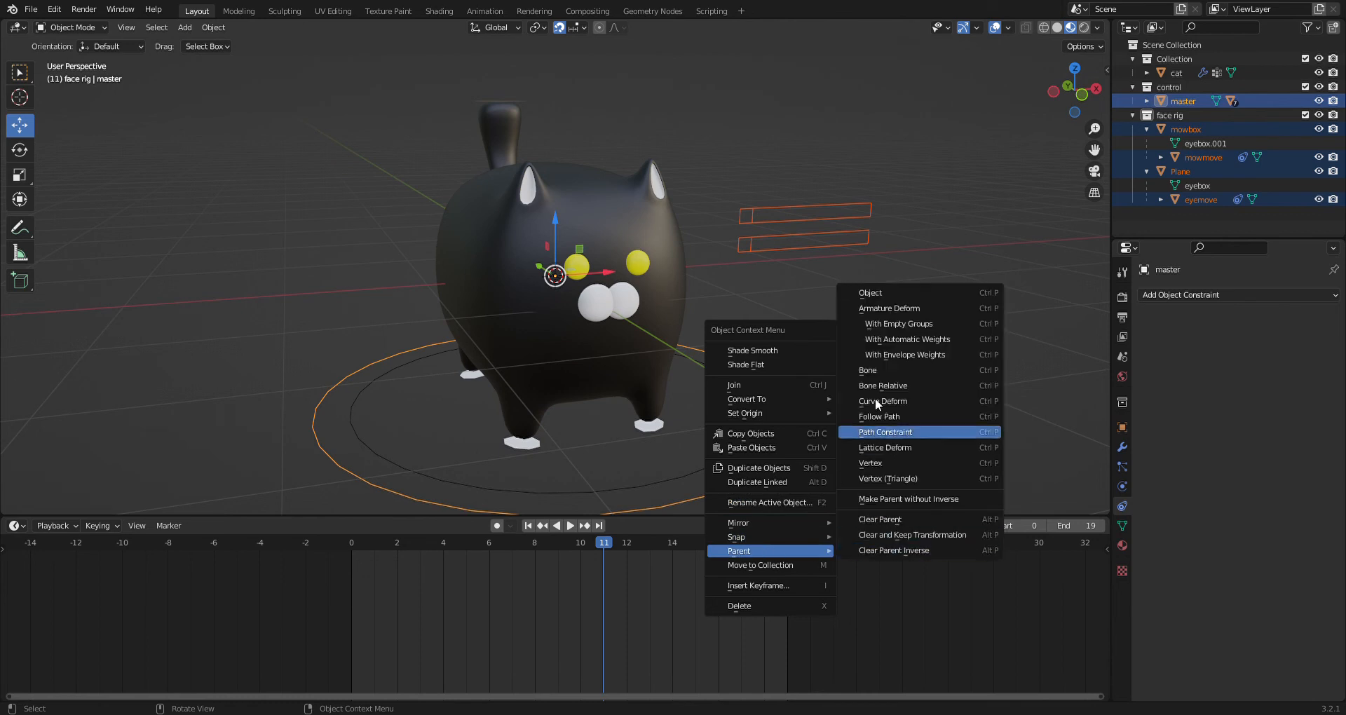
left_click(870, 292)
left_click(767, 374)
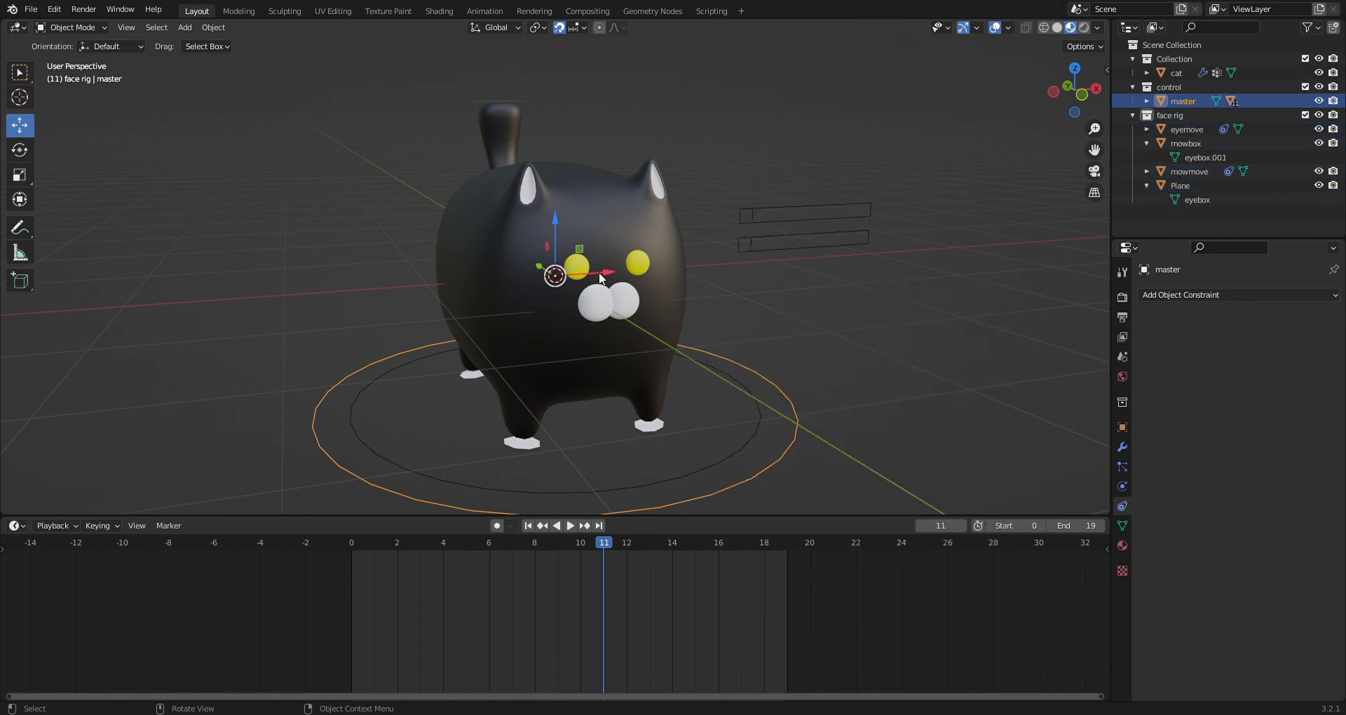
- Move the master control along X to test that the cat and face sliders follow it
key("g")
key("x")
left_click(673, 302)
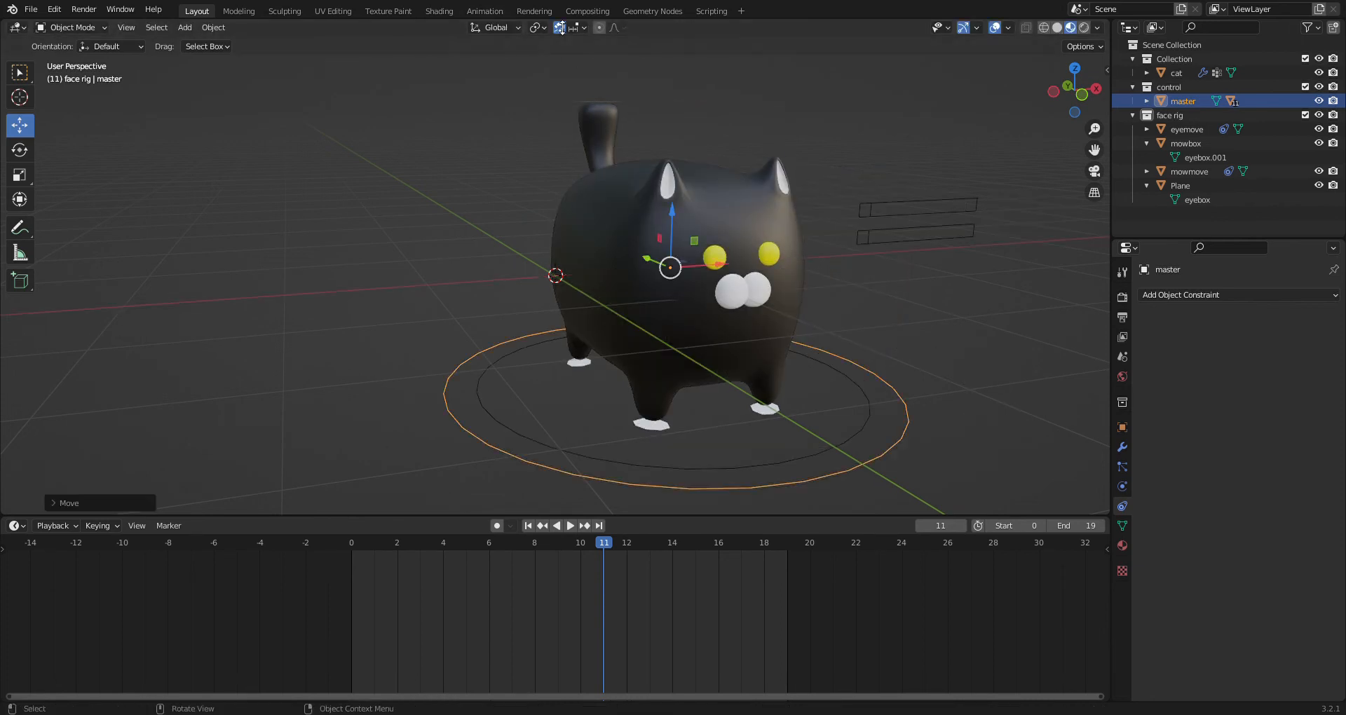
- Slide mowmove along X to test the mouth control again, and clear its location
scroll(840, 259, "down", 4)
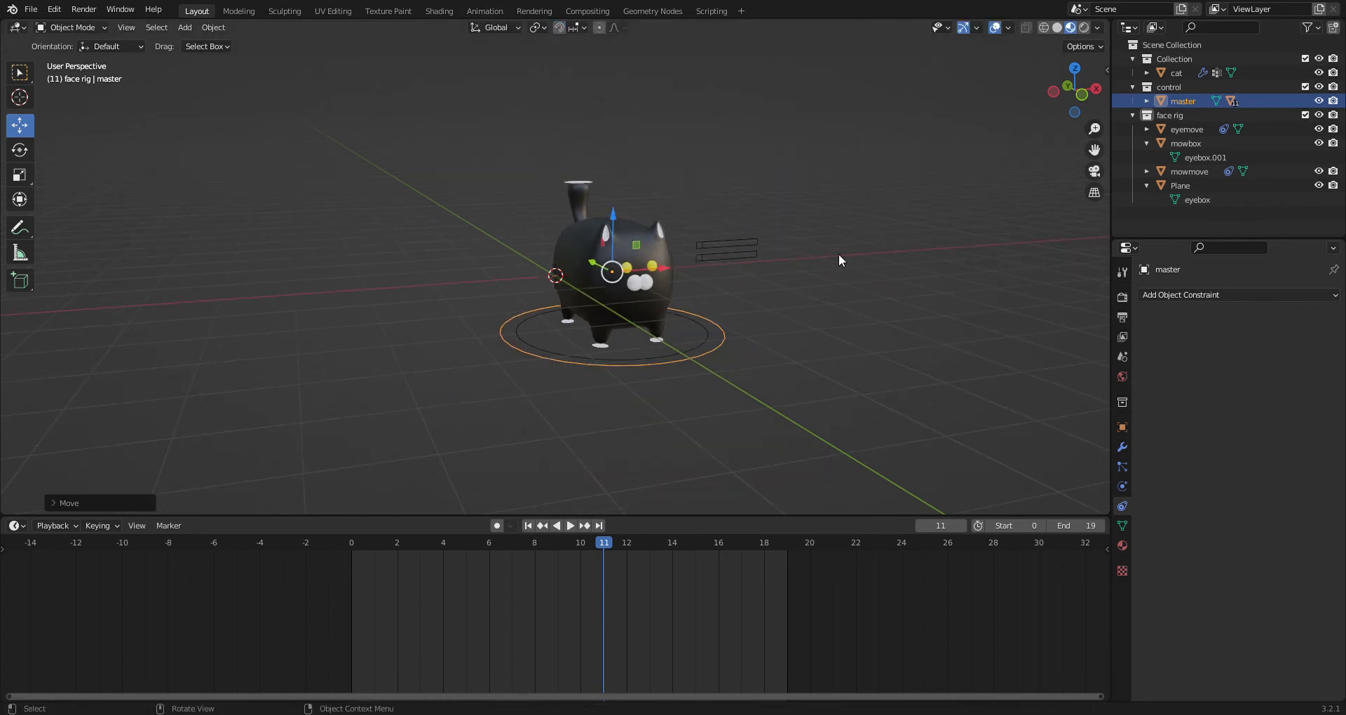
left_click(701, 259)
key("g")
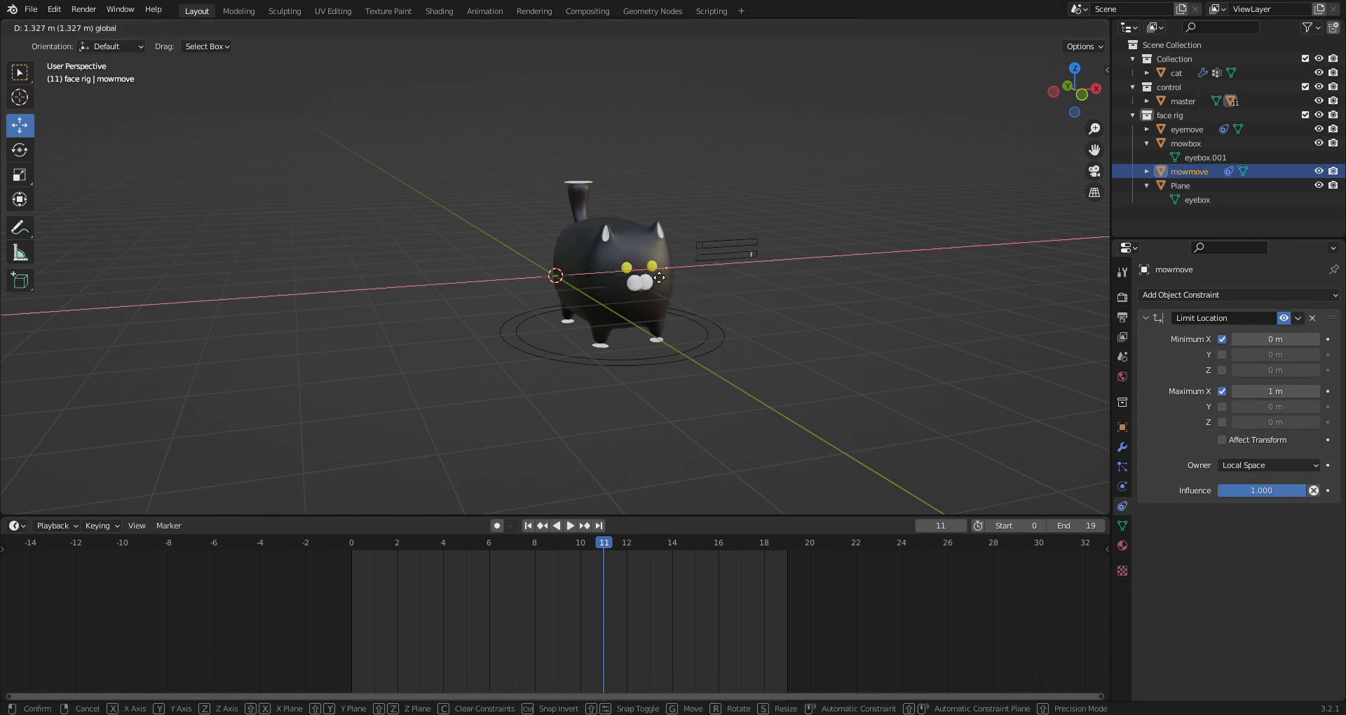
left_click(666, 270)
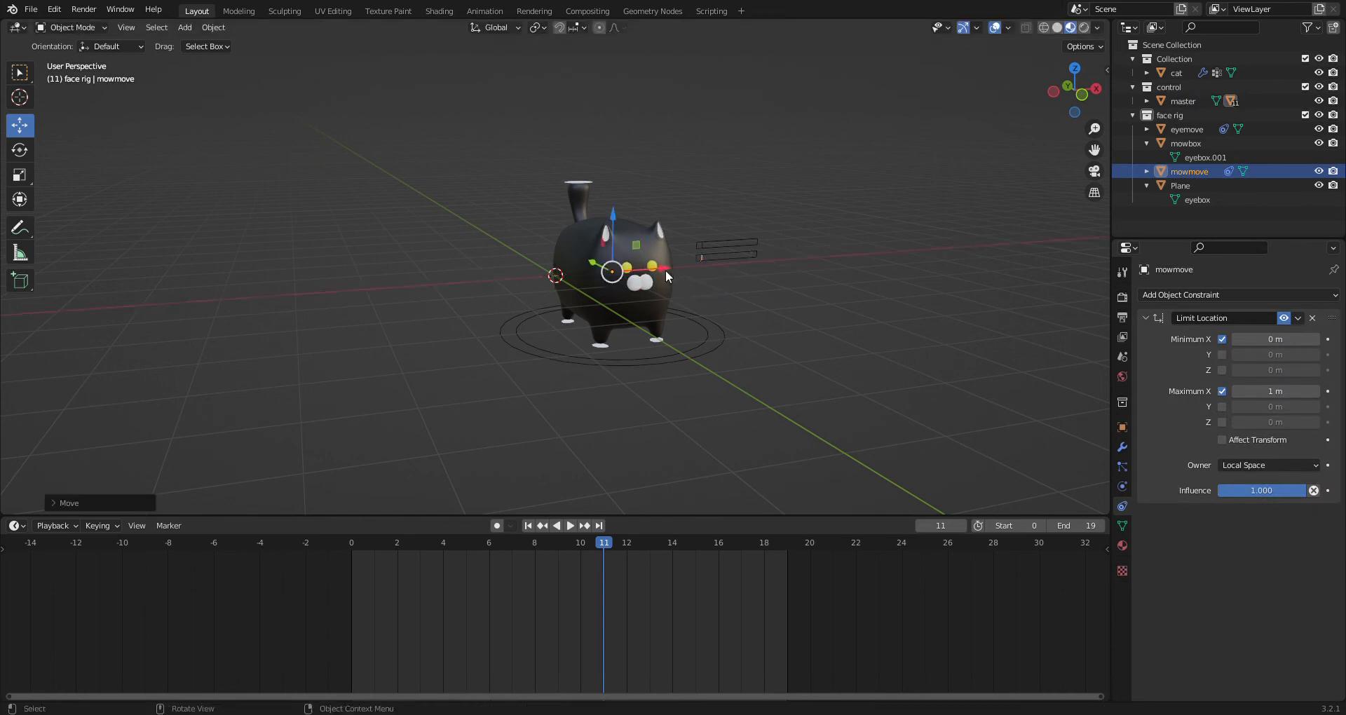
key("shift+alt+g")
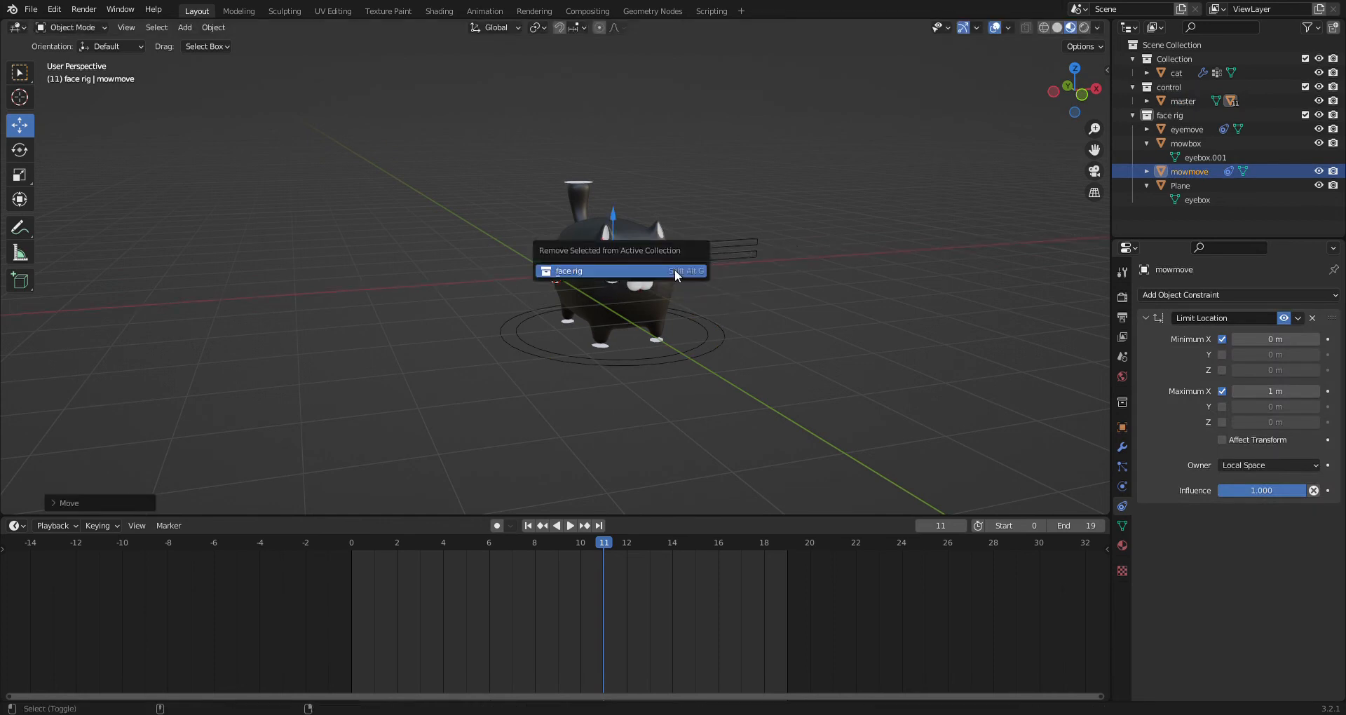
key("alt+g")
- Clear the master control's location and rotate it in side view so the cat's front tips upward
middle_click_drag(777, 288, 745, 283)
left_click(705, 331)
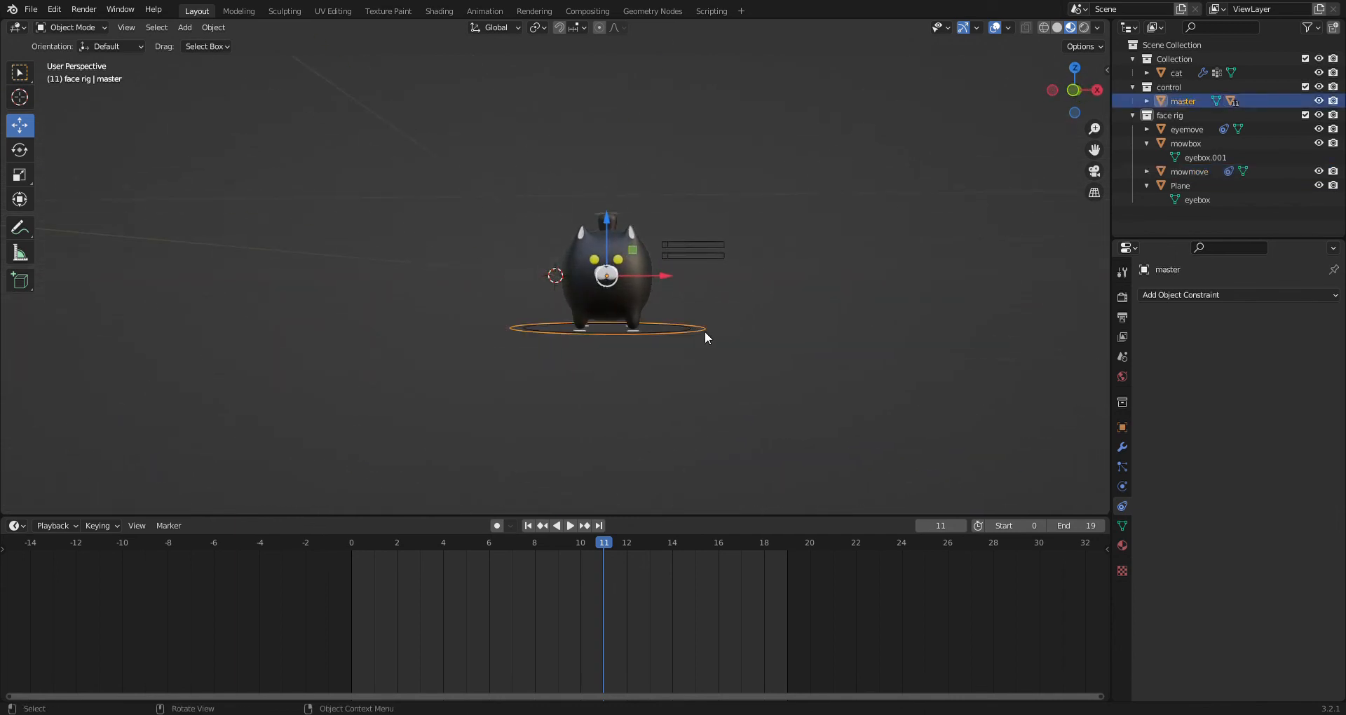
key("alt+g")
scroll(704, 331, "up", 3)
middle_click_drag(680, 327, 549, 336)
middle_click_drag(588, 160, 708, 166)
left_click(1077, 91)
key("r")
left_click(680, 77)
- Move and rotate the fl paw control to raise the cat's front left leg forward
middle_click_drag(822, 184, 599, 174)
scroll(509, 279, "up", 2)
middle_click_drag(628, 412, 419, 384)
left_click(388, 400)
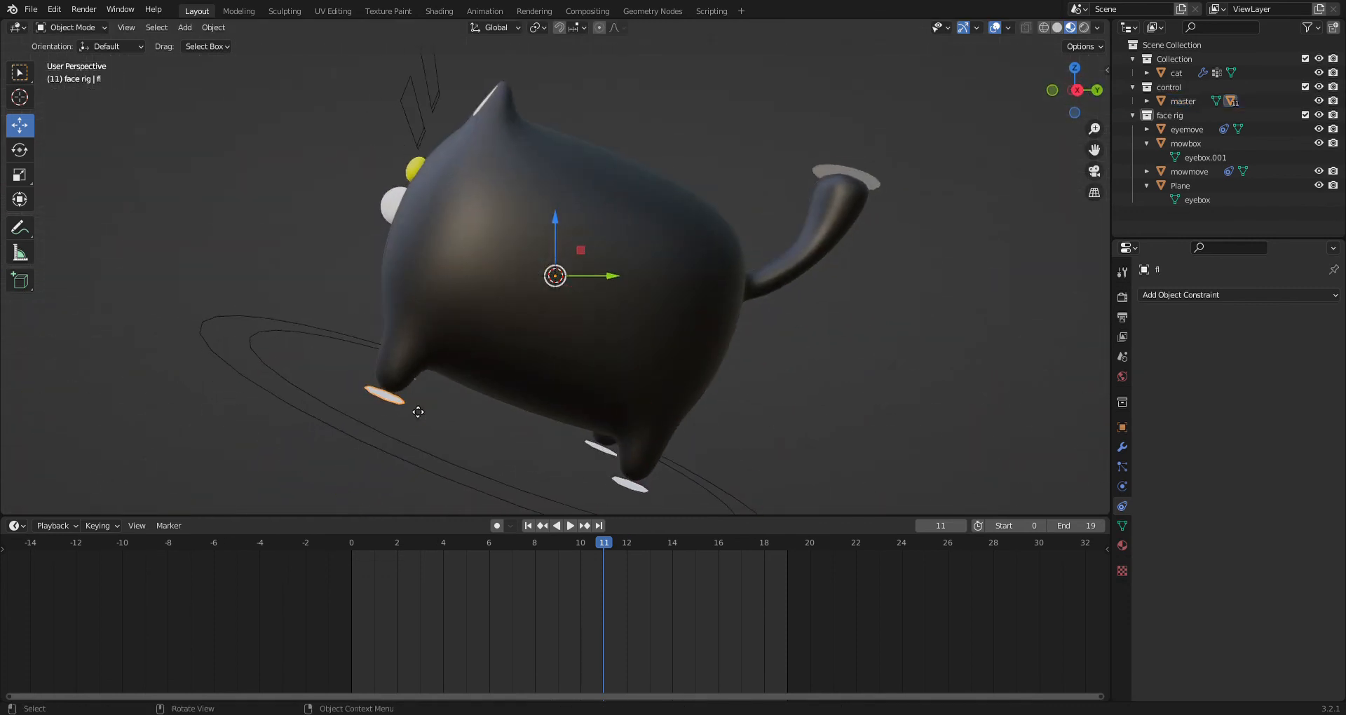
key("g")
left_click(354, 351)
key("r")
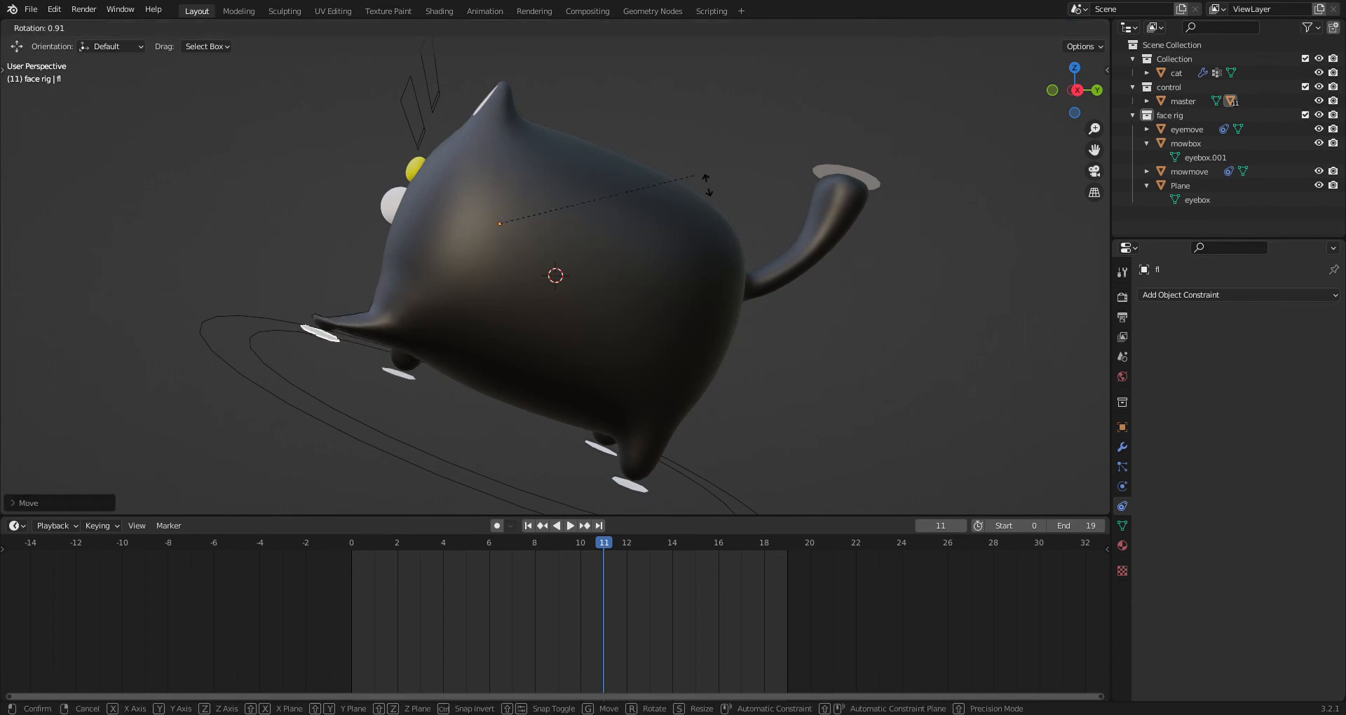
left_click(568, 336)
key("g")
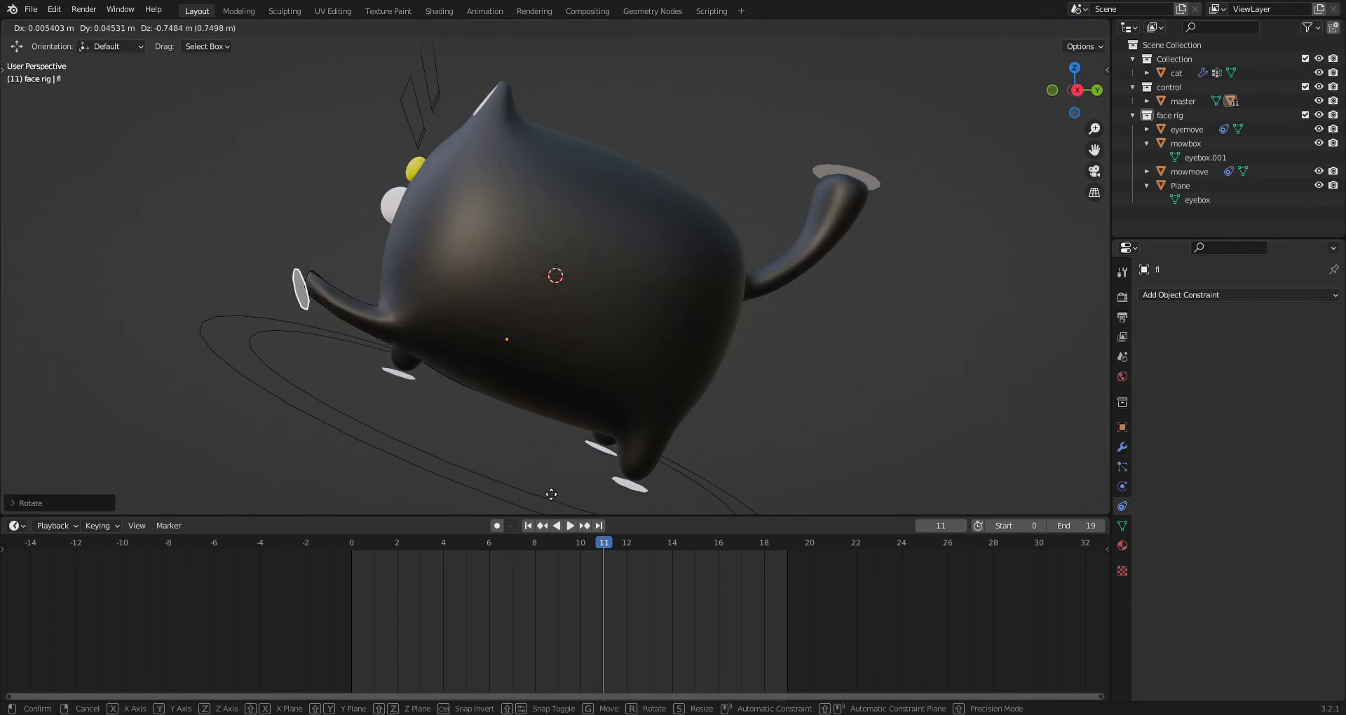
left_click(569, 507)
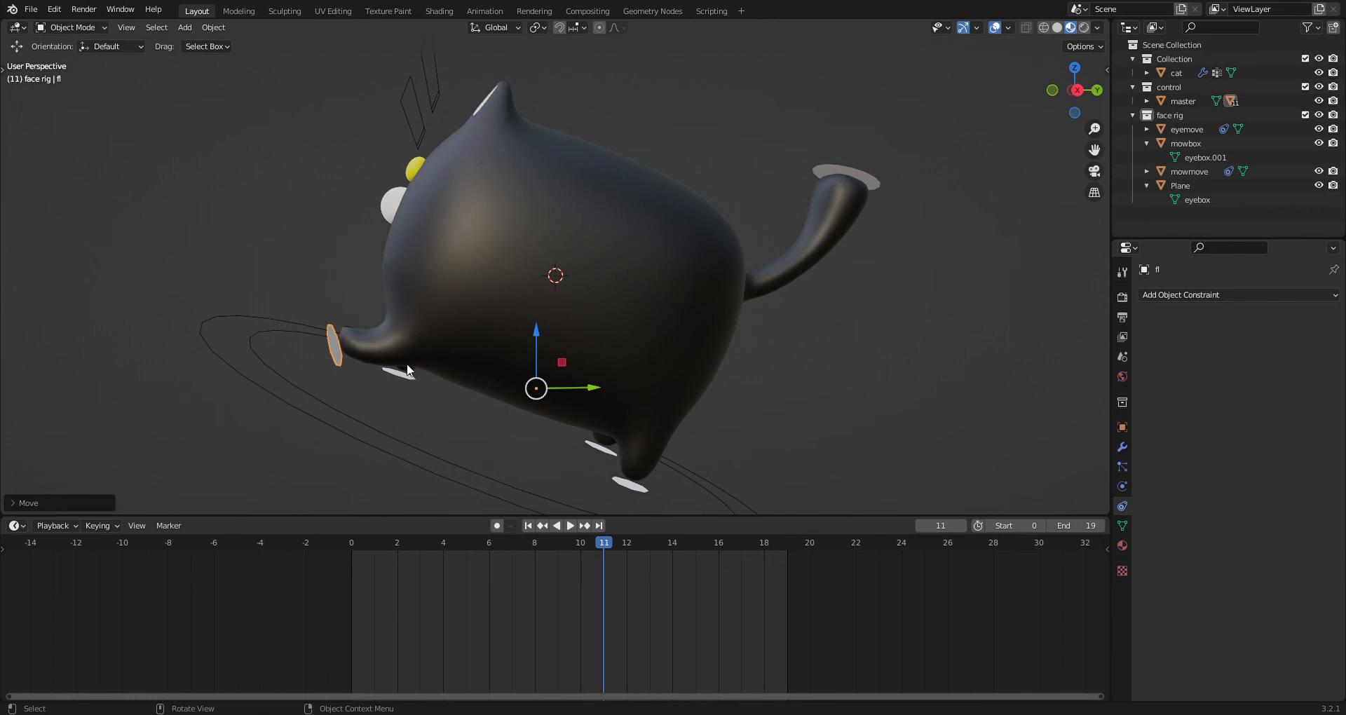
- Rotate the fr paw control level and move it up to bend the front right leg
left_click(401, 376)
key("r")
left_click(640, 284)
middle_click_drag(494, 363, 701, 440)
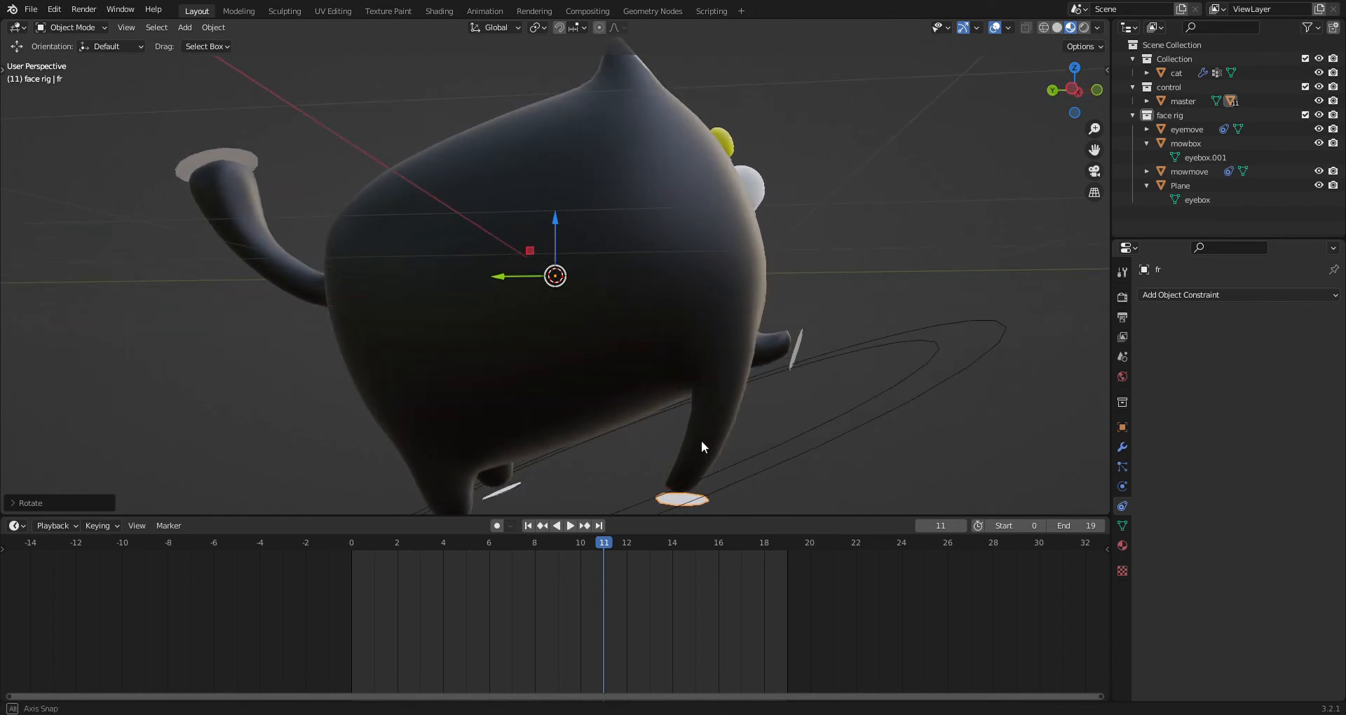
key("g")
left_click(575, 448)
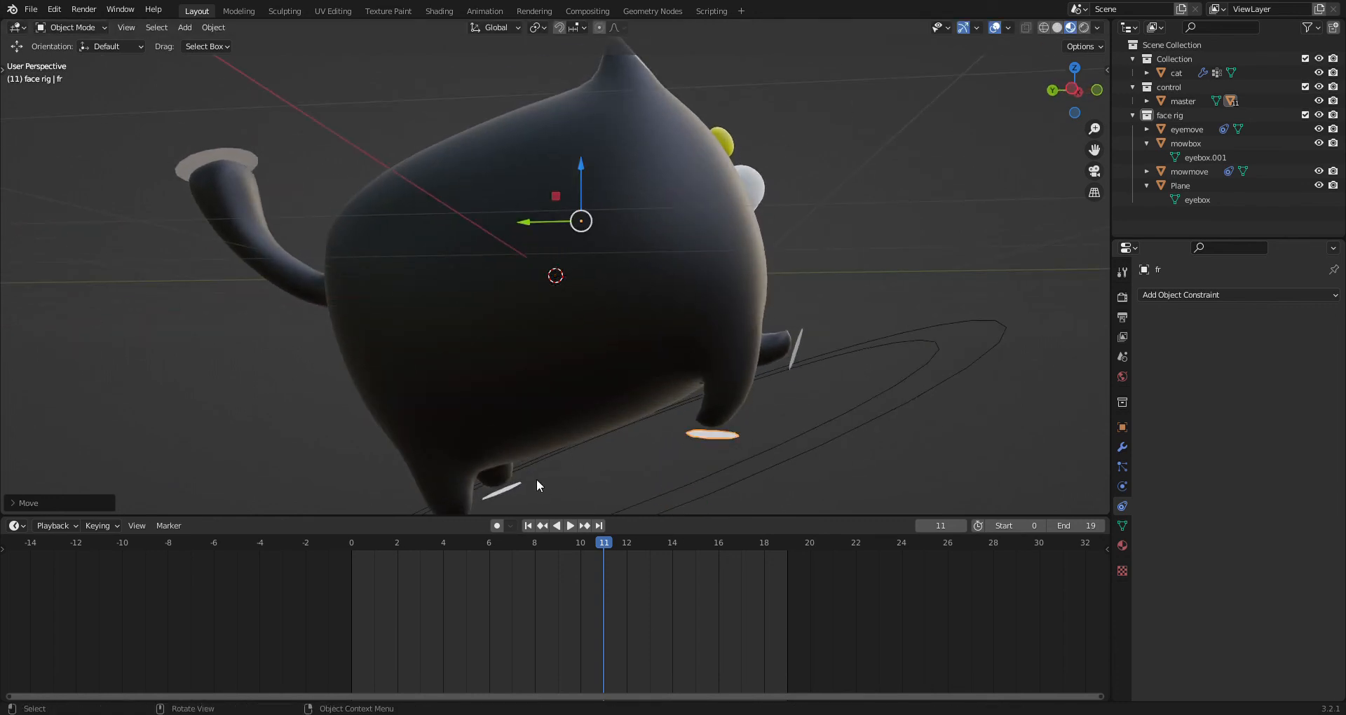
- Select both back paw controls and rotate and move them in side view to angle the hind feet backward
mouse_move(536, 478)
middle_mouse_down()
mouse_move(552, 457)
mouse_move(511, 472)
middle_mouse_up()
left_click(497, 475)
left_click(487, 466, "shift")
left_click(1077, 85)
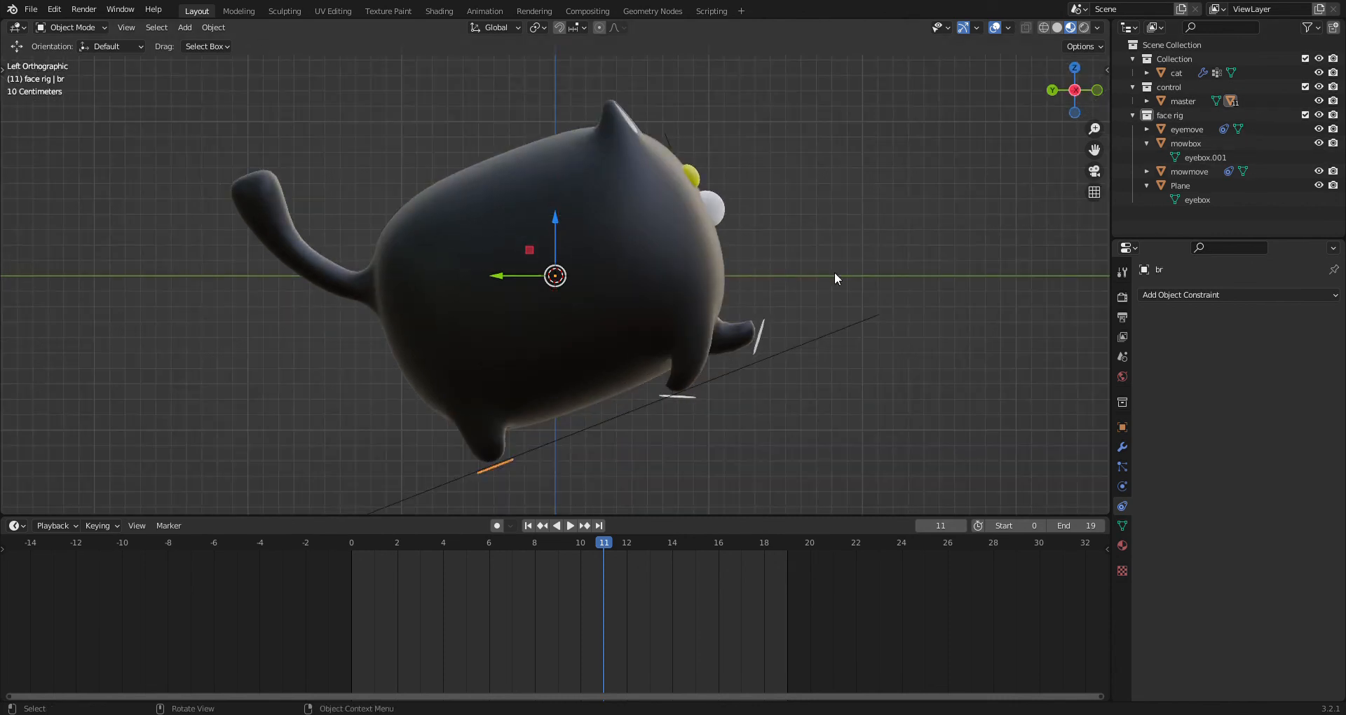
key("r")
left_click(836, 417)
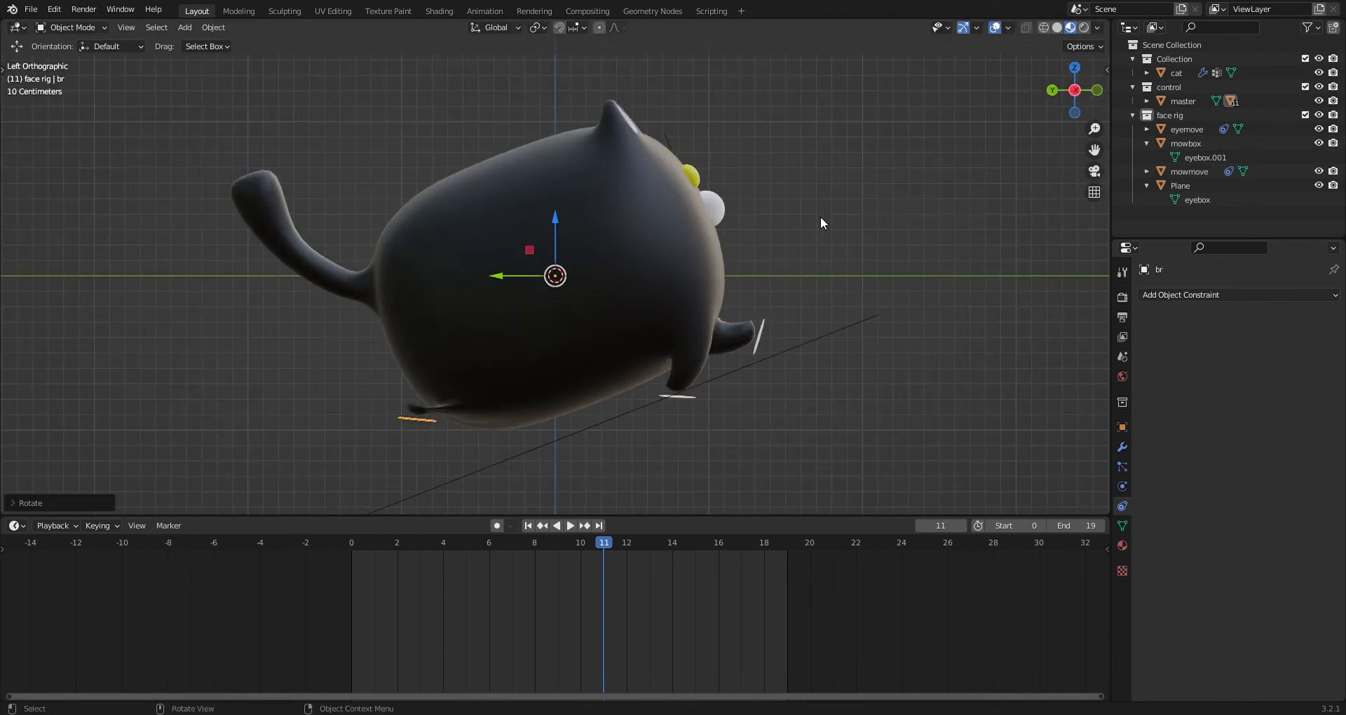
key("t")
key("r")
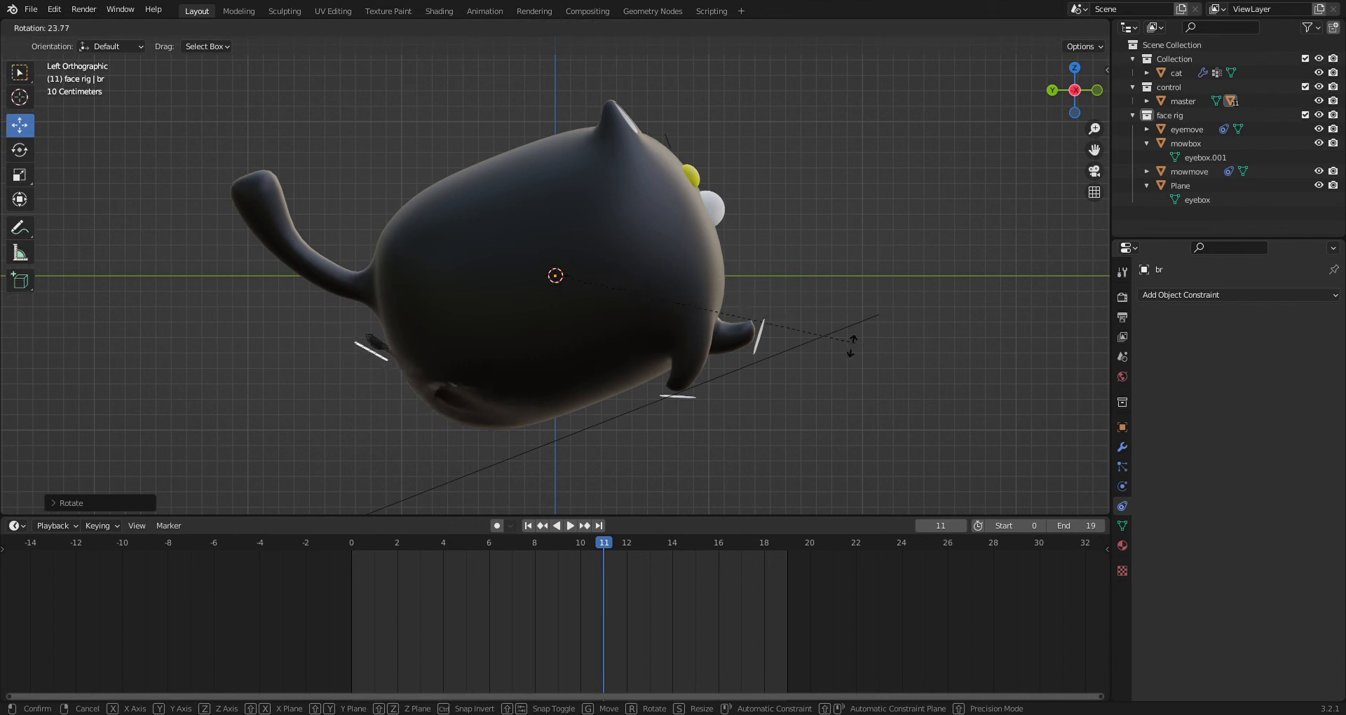
left_click(802, 372)
key("g")
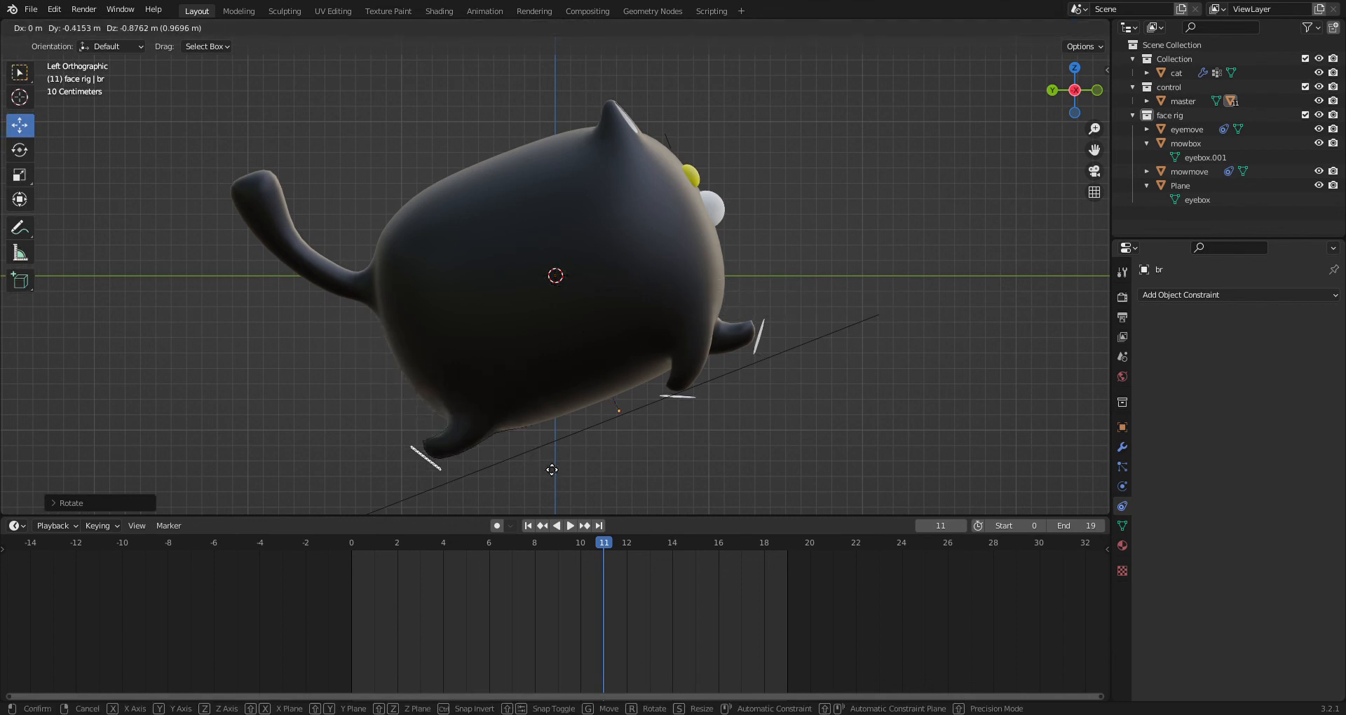
left_click(566, 466)
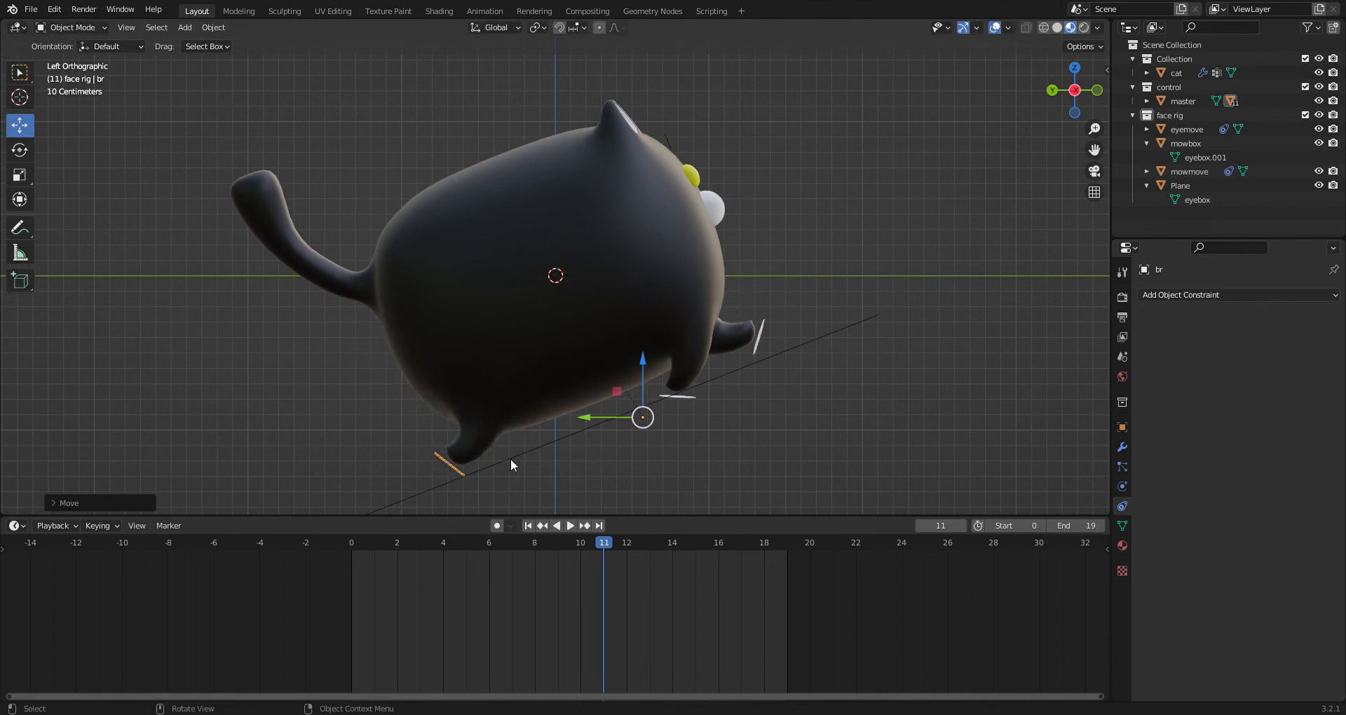
- Rotate and move the tail control in side view to angle the tail up and backward
middle_click_drag(740, 378, 712, 382)
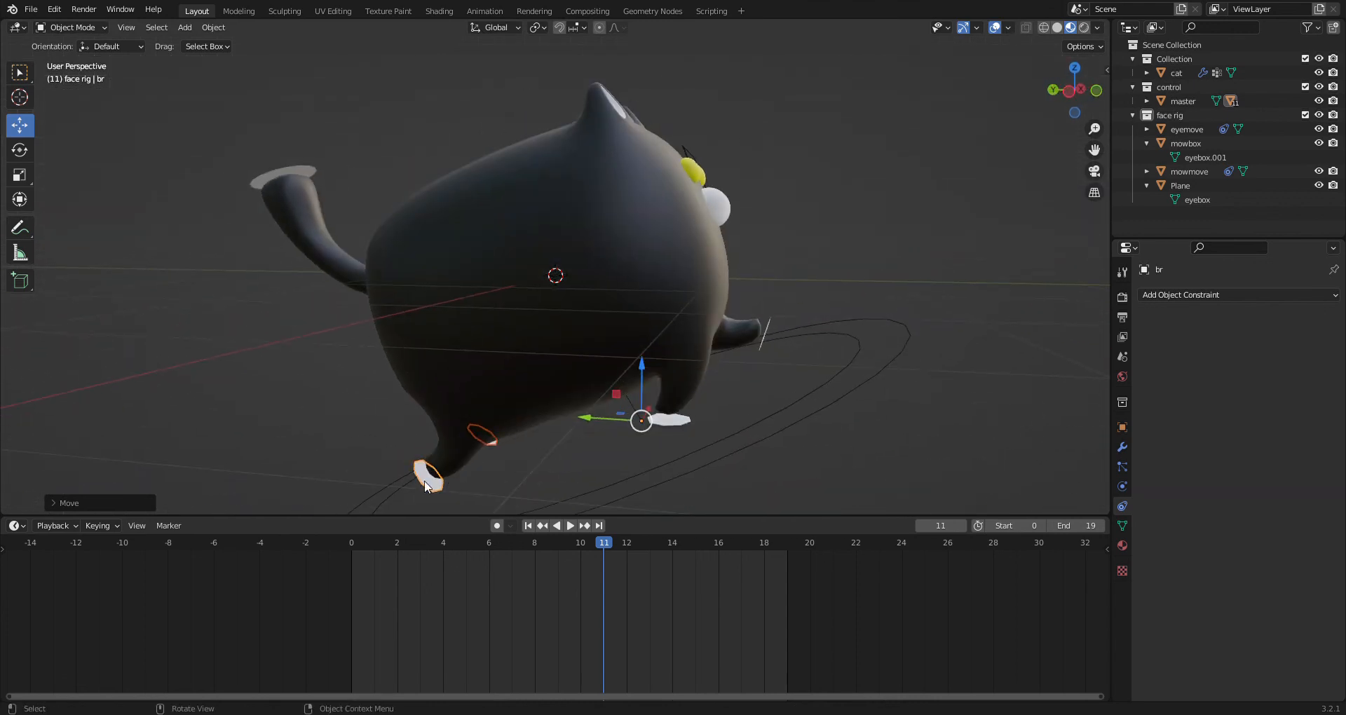
middle_click_drag(711, 244, 940, 199)
left_click(898, 173)
double_click(1074, 92)
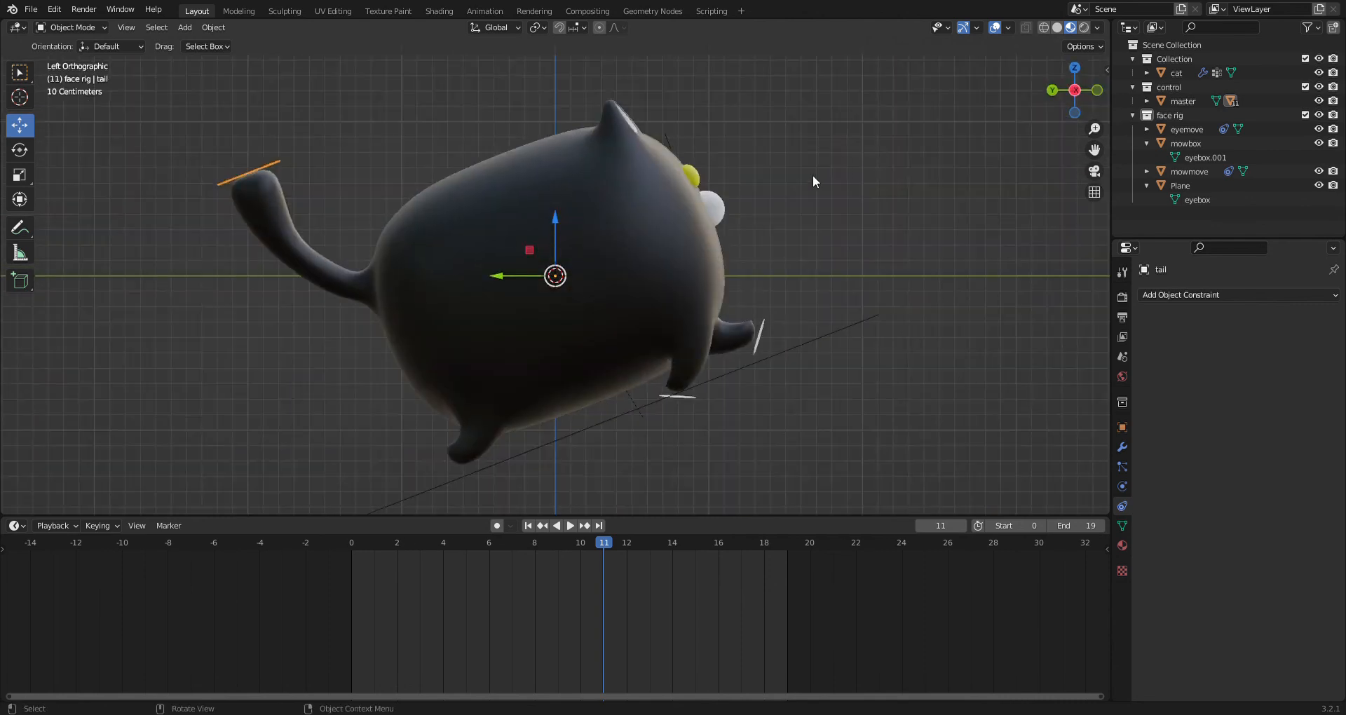
key("r")
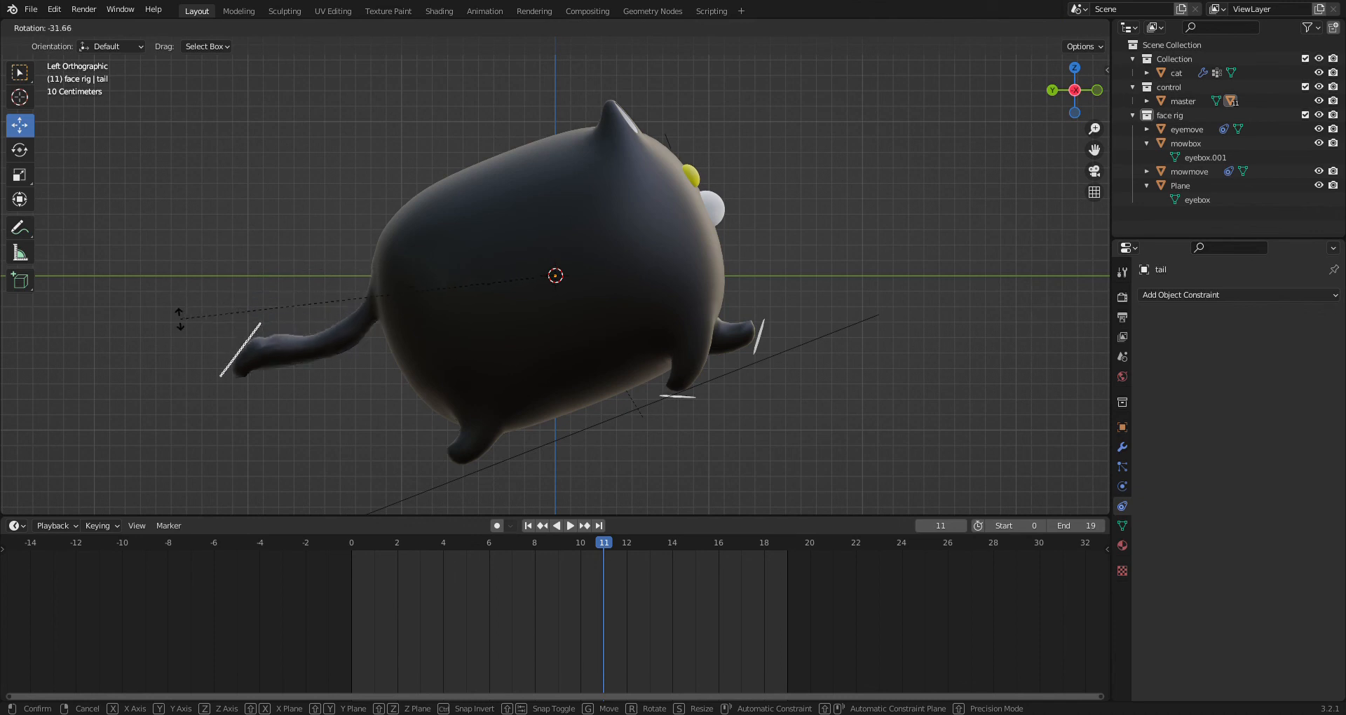
left_click(265, 455)
key("g")
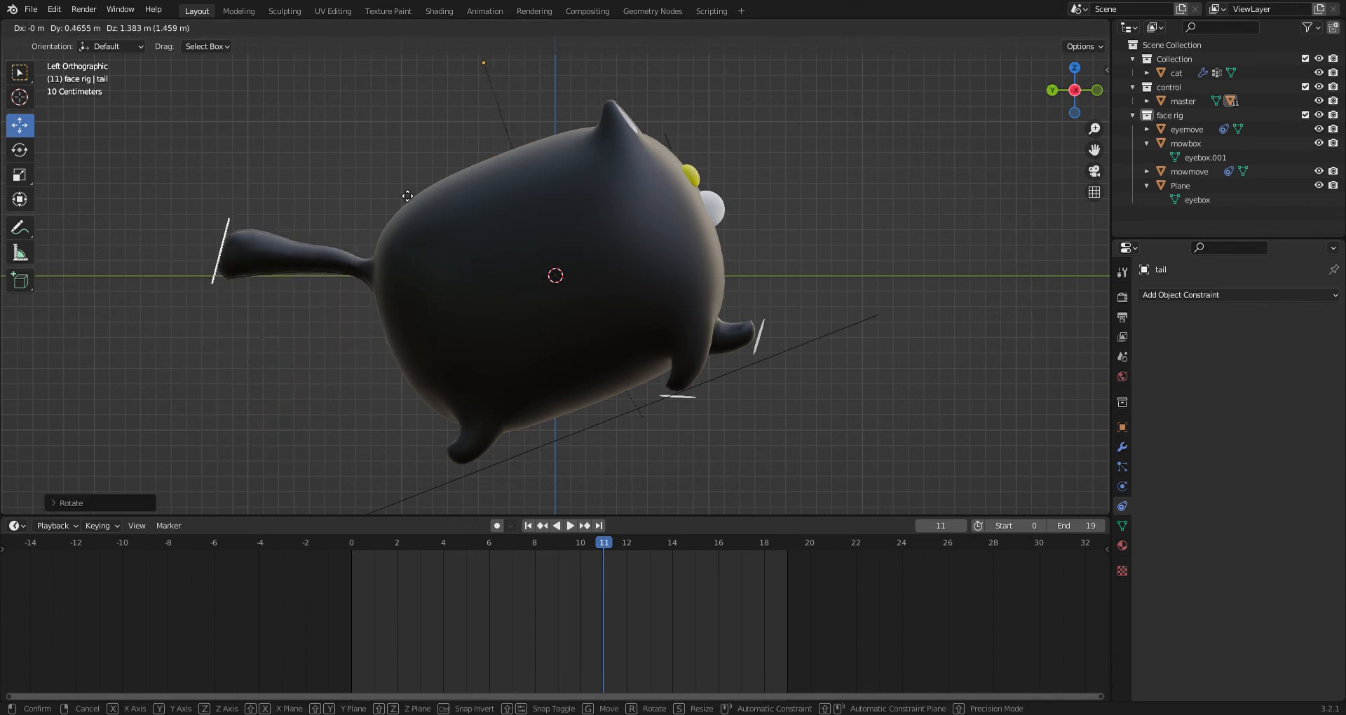
left_click(195, 247)
key("r")
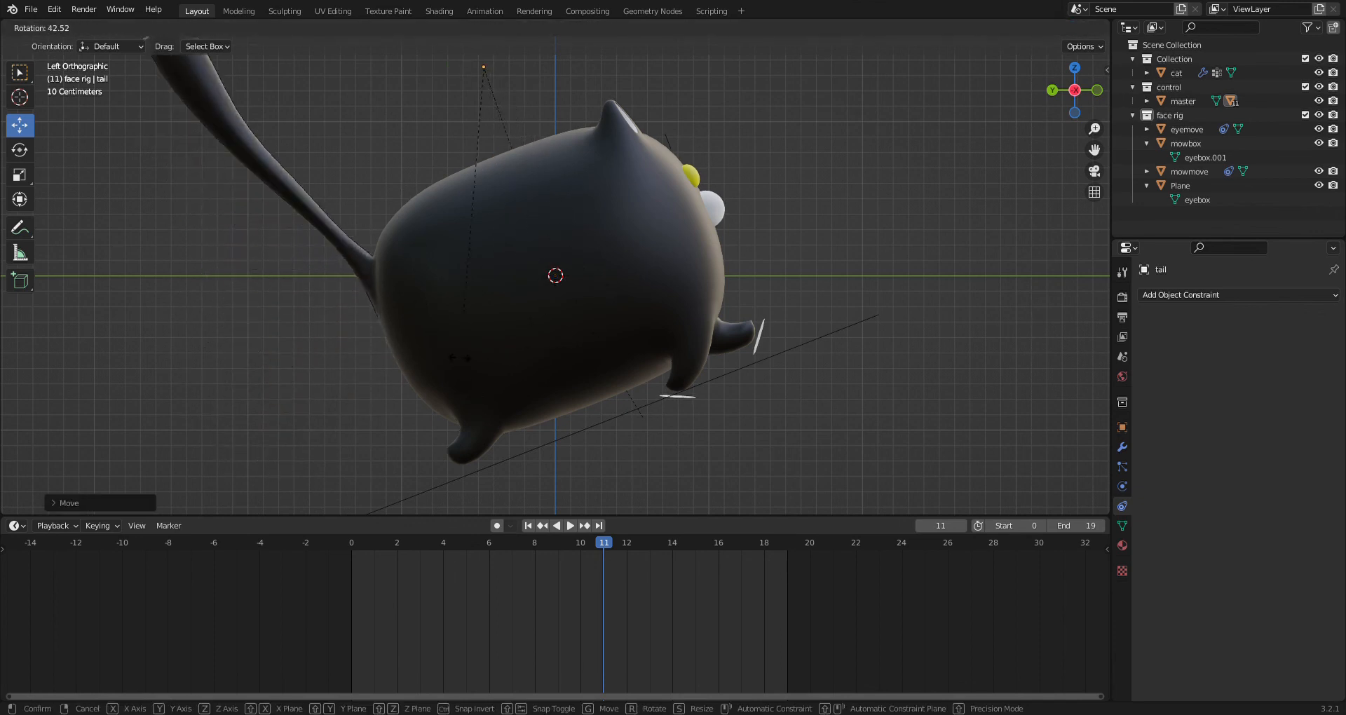
left_click(497, 248)
key("g")
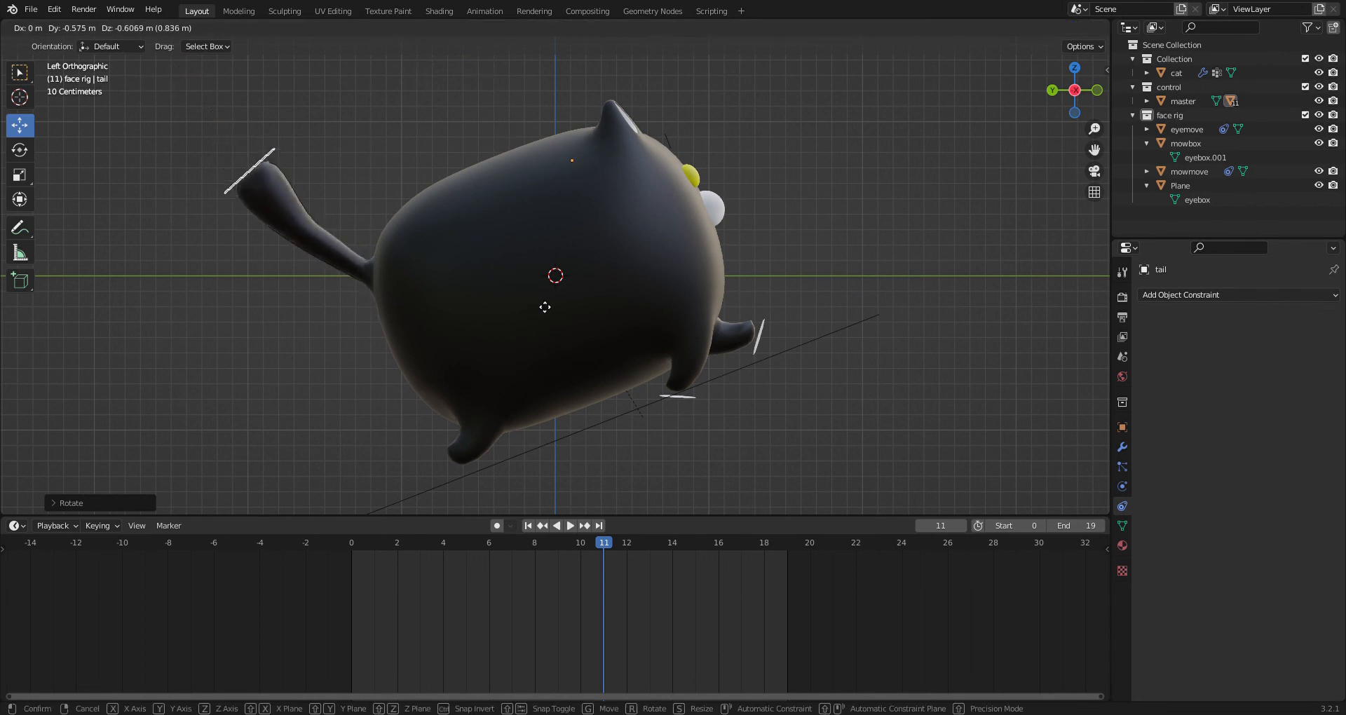
left_click(524, 292)
- Rotate and move the tail control from behind the cat to bend the tail sideways
middle_click_drag(494, 289, 696, 218)
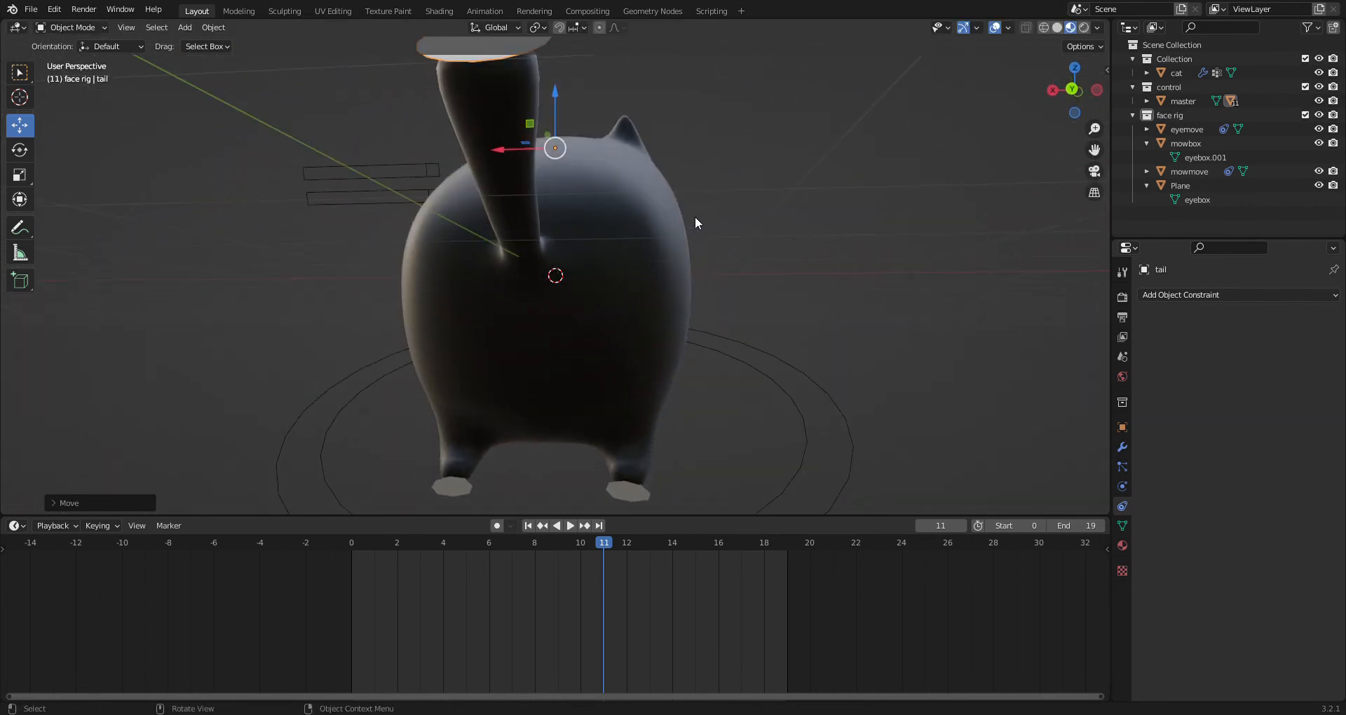
key("r")
left_click(628, 124)
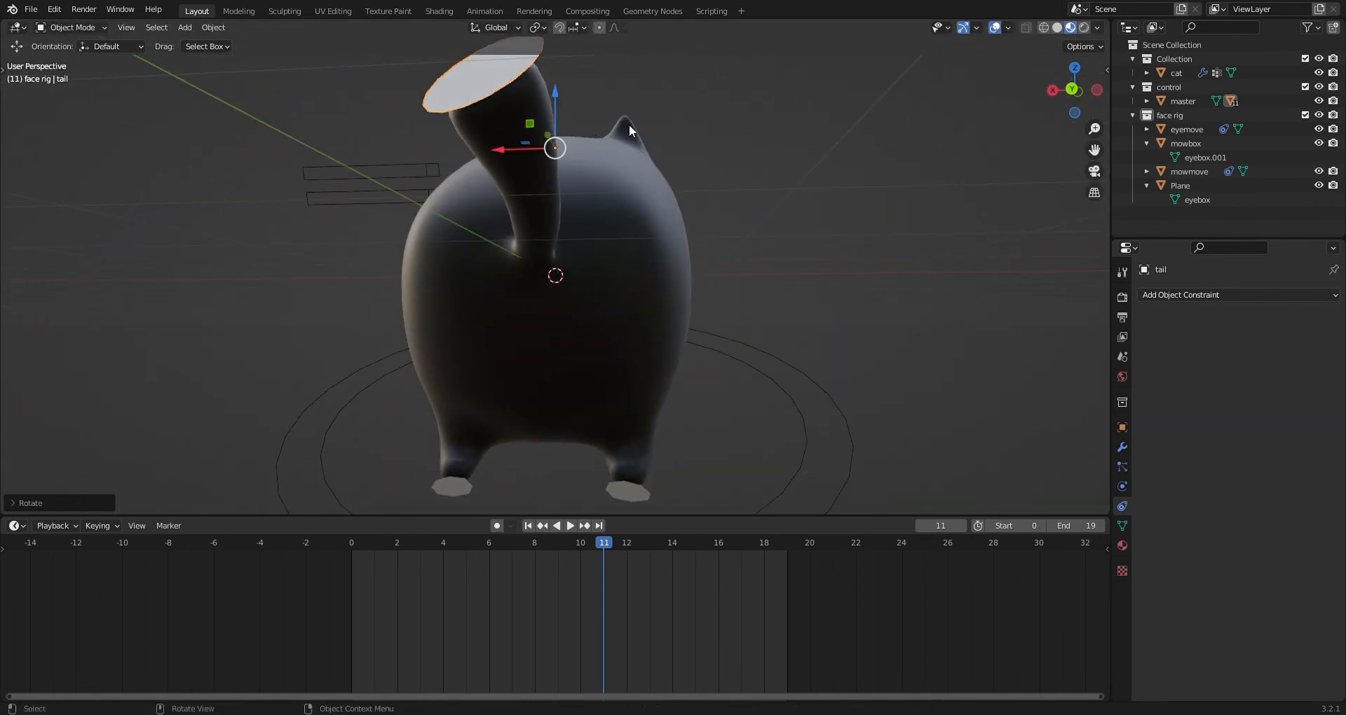
middle_click_drag(629, 124, 659, 203)
scroll(659, 203, "down", 3)
key("g")
left_click(628, 272)
- Slide mowmove along X toward the far end of its box to open the cat's mouth
middle_click_drag(621, 267, 714, 285)
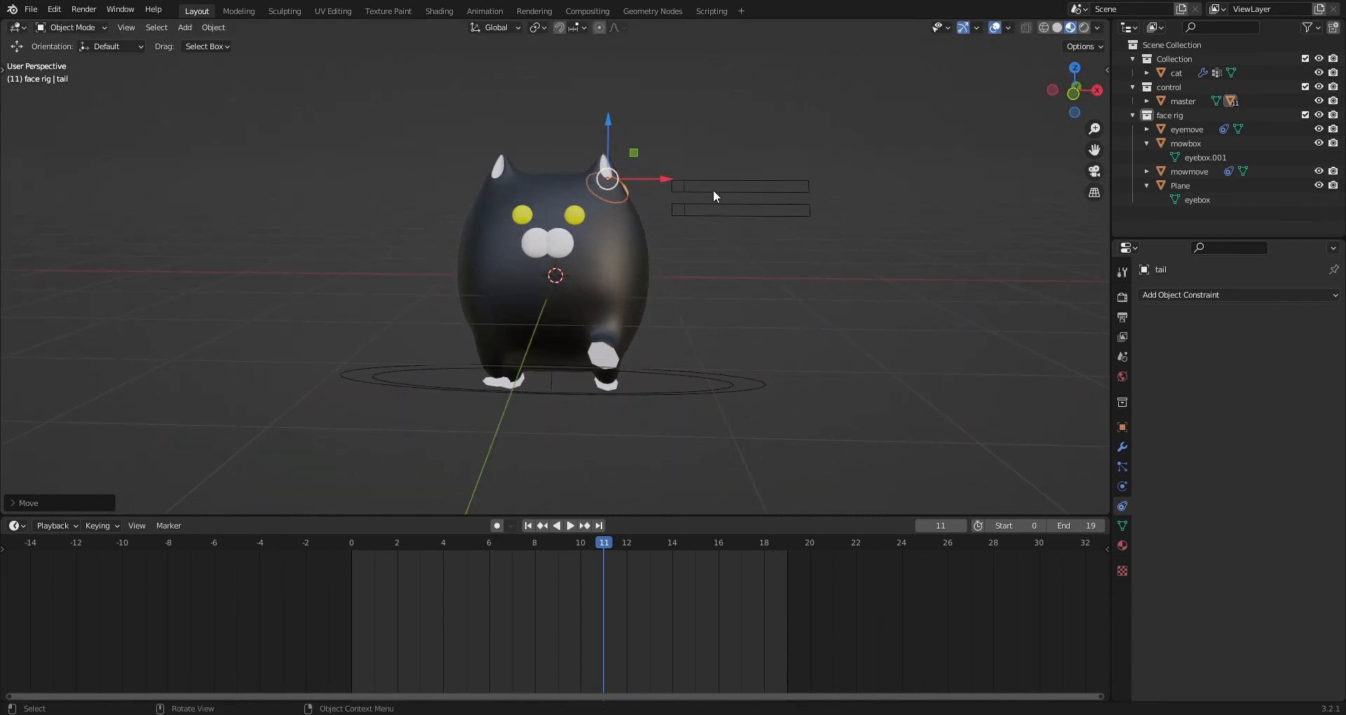
left_click(683, 188)
left_click(680, 209)
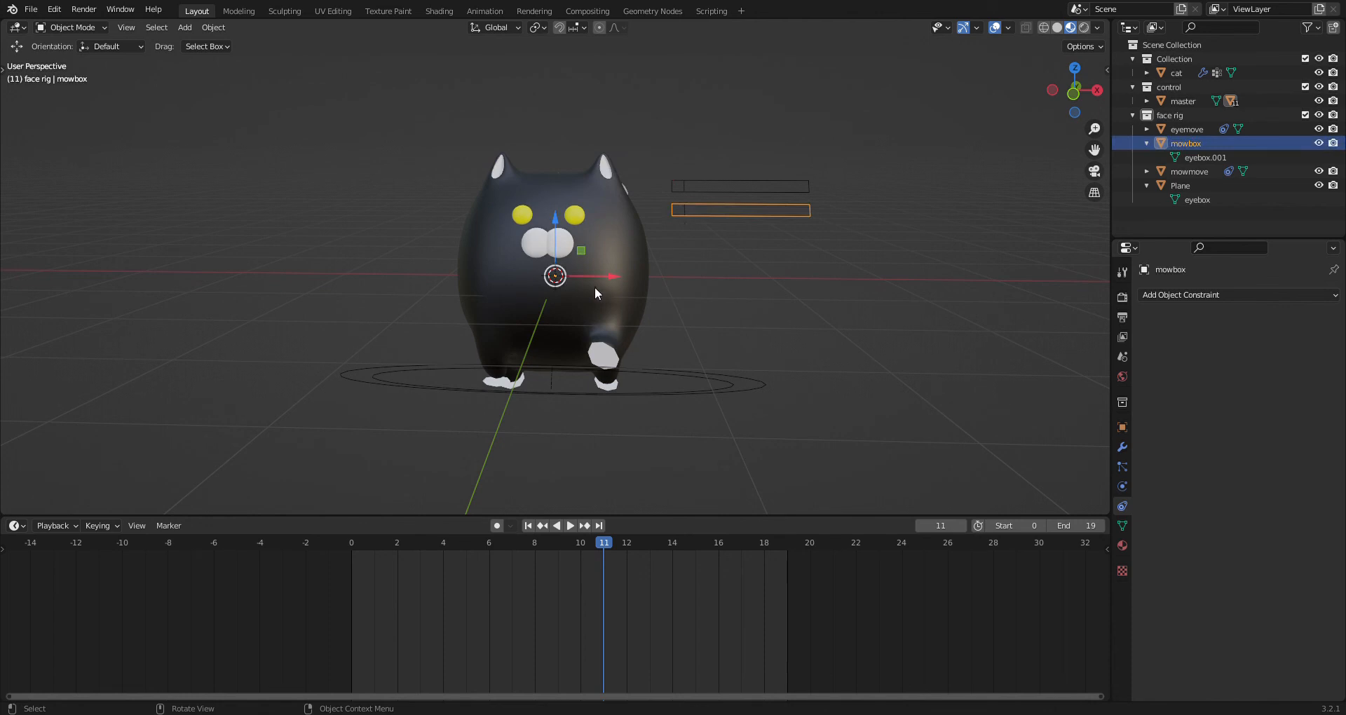
left_click(683, 209)
left_click_drag(607, 276, 708, 276)
left_click(1309, 28)
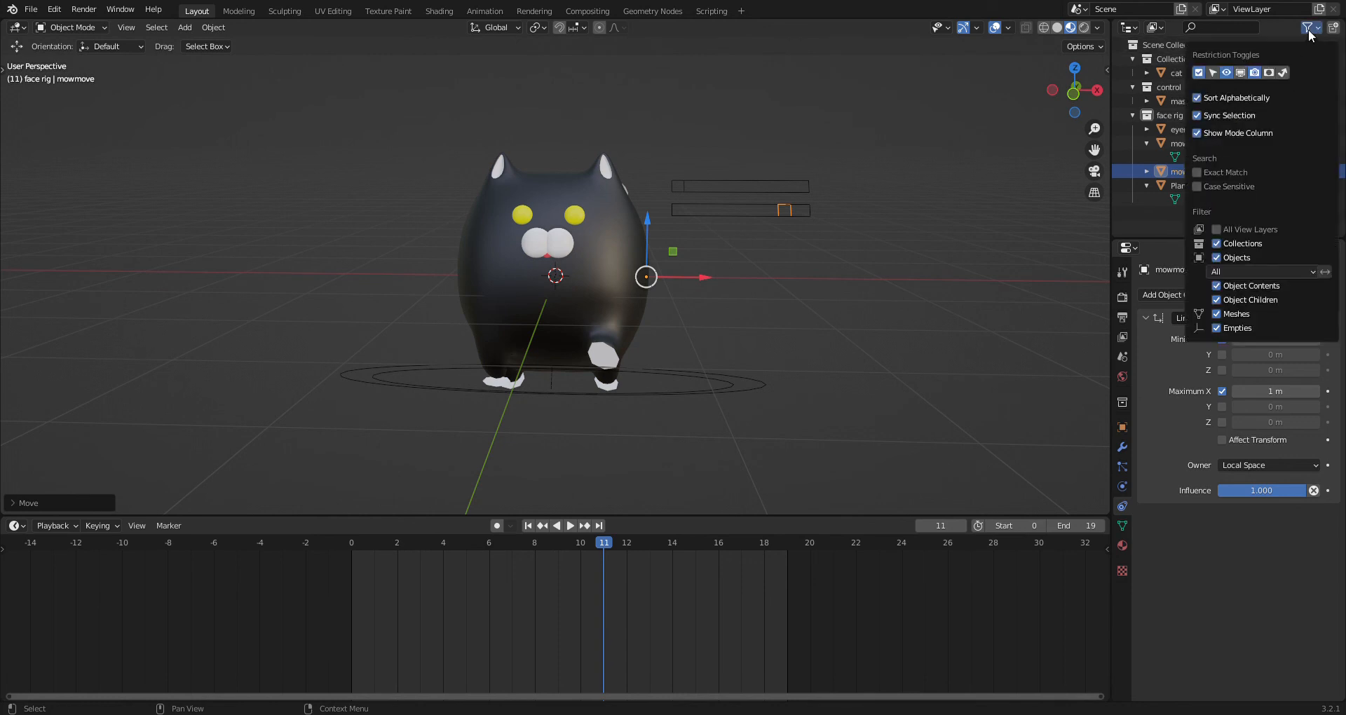
left_click(1309, 30)
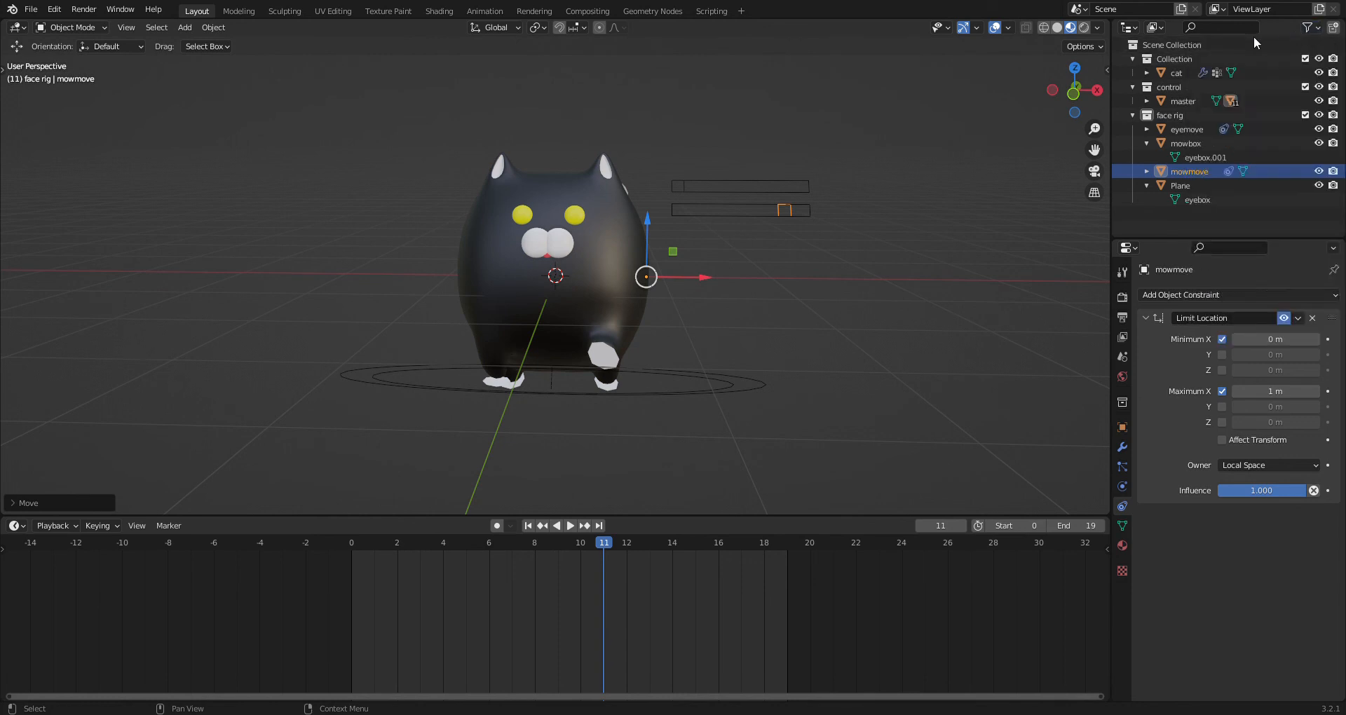
left_click(1316, 29)
middle_click_drag(558, 261, 760, 266)
scroll(771, 259, "up", 3)
left_click(903, 246)
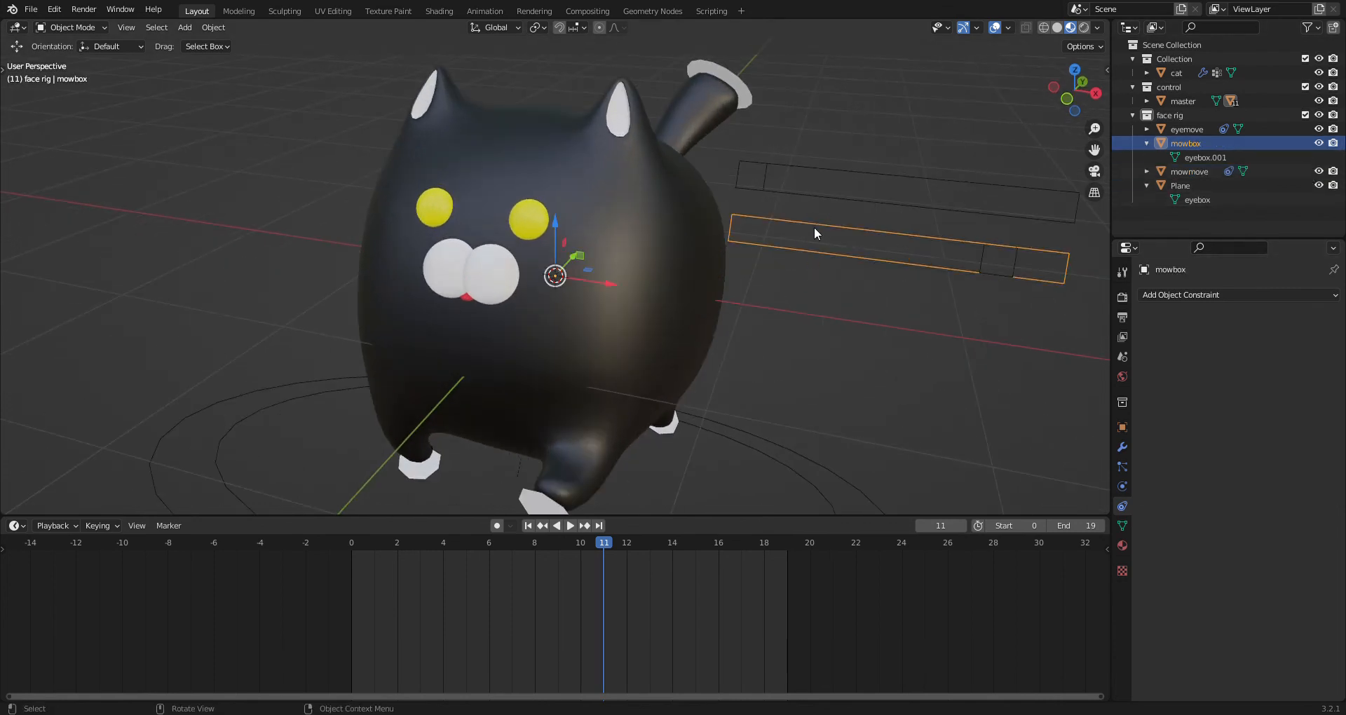
- Select eyemove and slide it along X to test the blink control
left_click(765, 184)
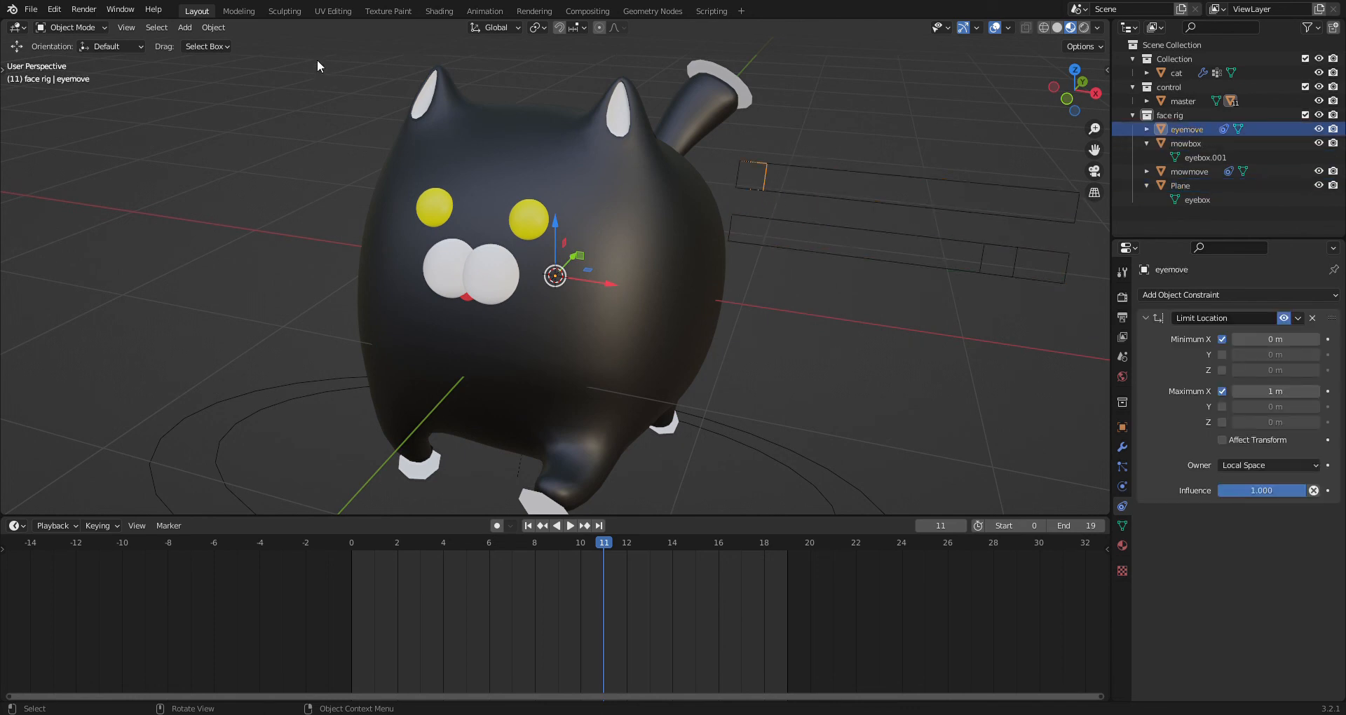
scroll(744, 267, "down", 4)
middle_click_drag(744, 266, 805, 289)
mouse_move(595, 270)
left_mouse_down()
mouse_move(722, 249)
mouse_move(609, 278)
left_mouse_up()
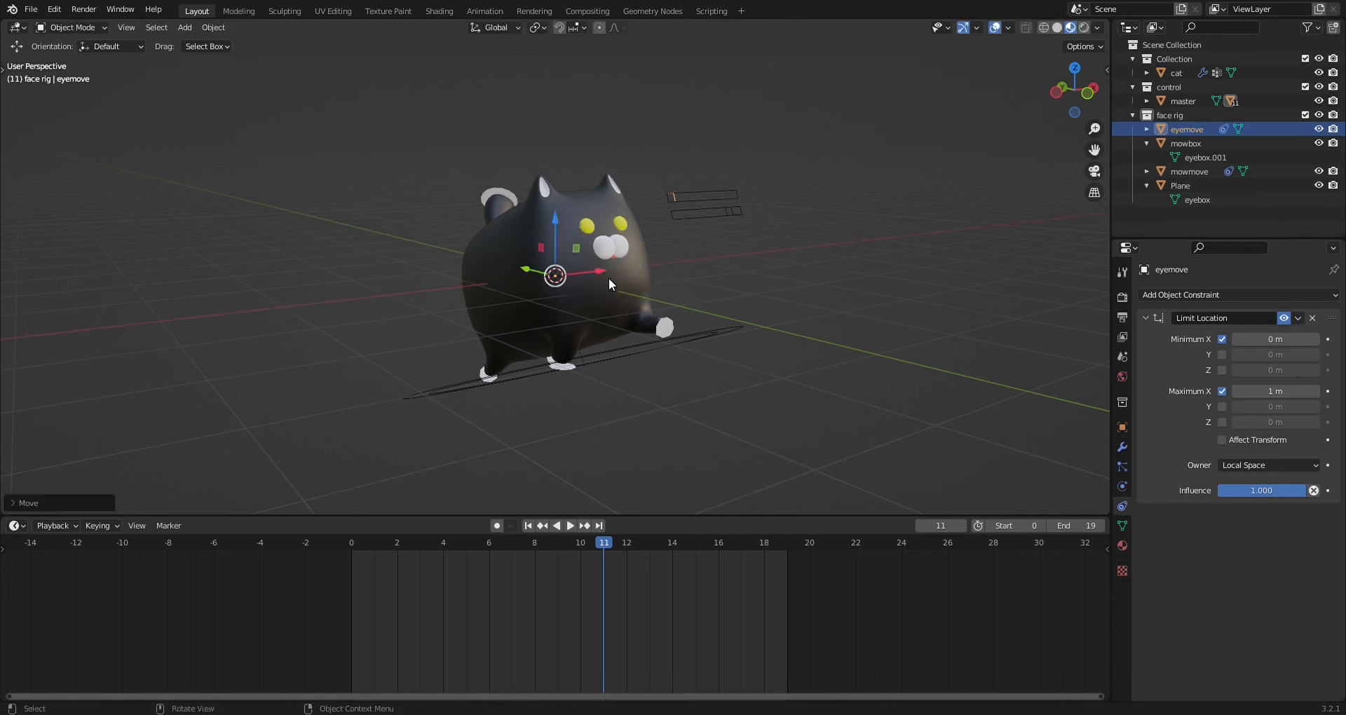
- Slide mowmove along X to test the mouth control and return it to the start of its box
left_click(728, 212)
left_click(731, 208)
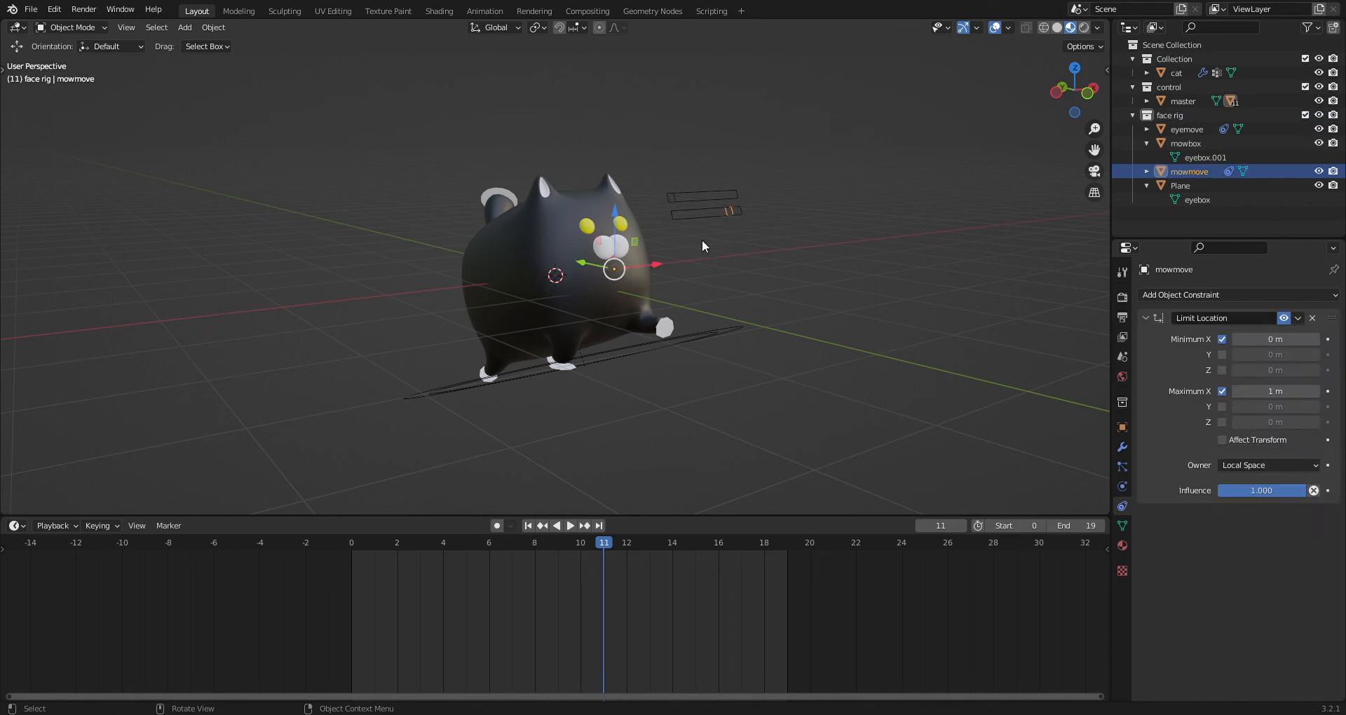
left_click_drag(652, 268, 738, 248)
mouse_move(739, 251)
middle_mouse_down()
mouse_move(764, 255)
mouse_move(737, 247)
middle_mouse_up()
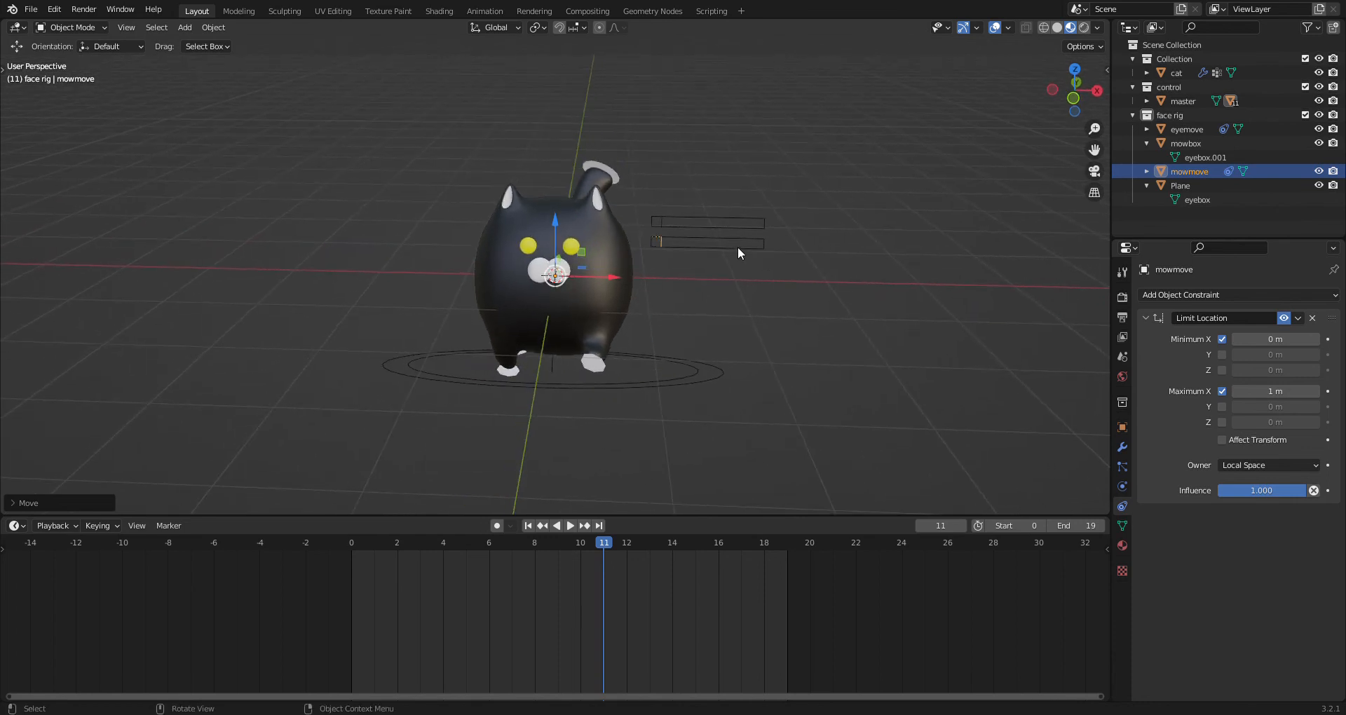
left_click(737, 246)
left_click(660, 241)
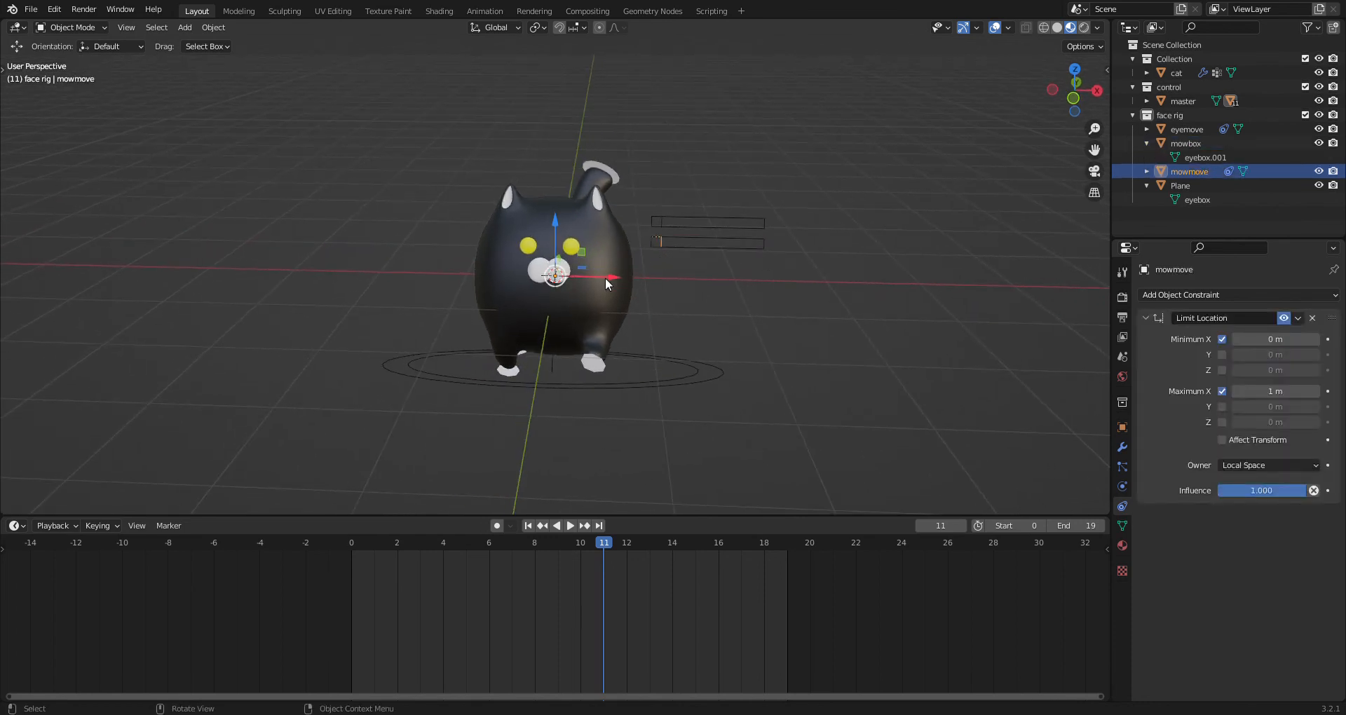
left_click(718, 243)
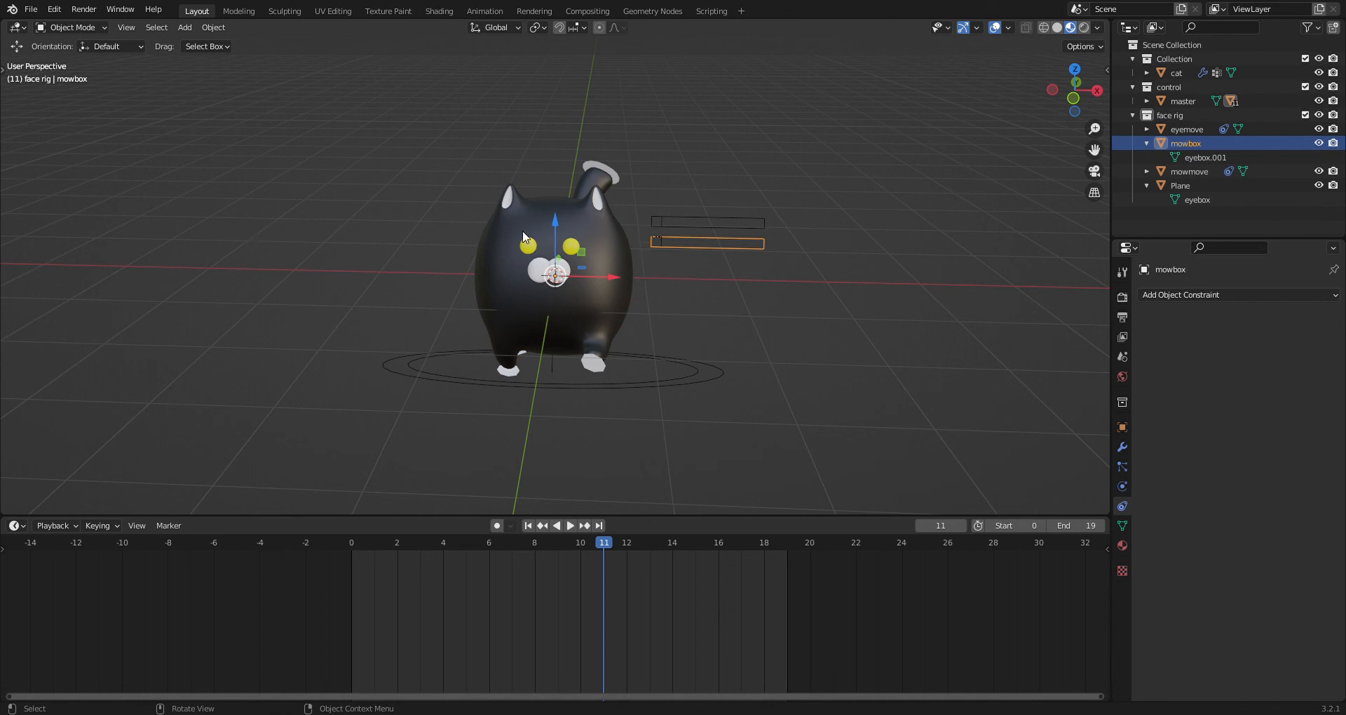
middle_click_drag(532, 243, 768, 217)
scroll(714, 232, "down", 4)
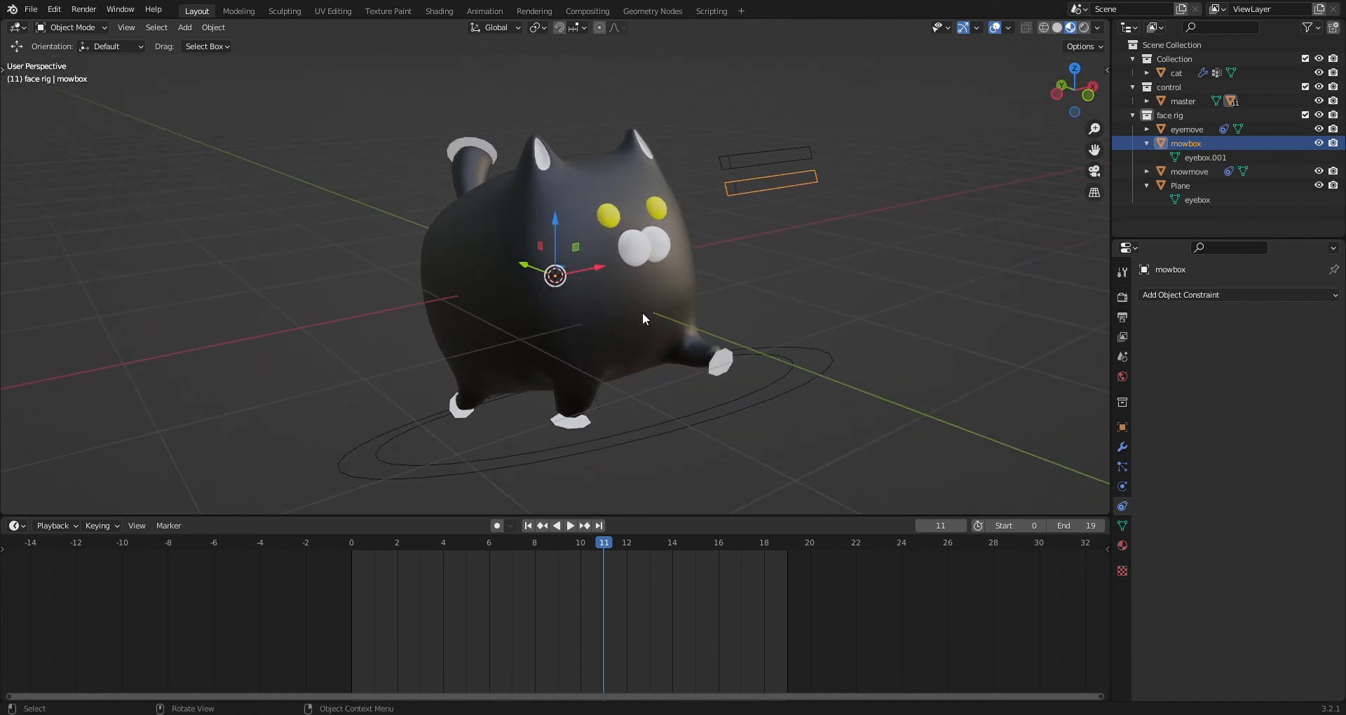